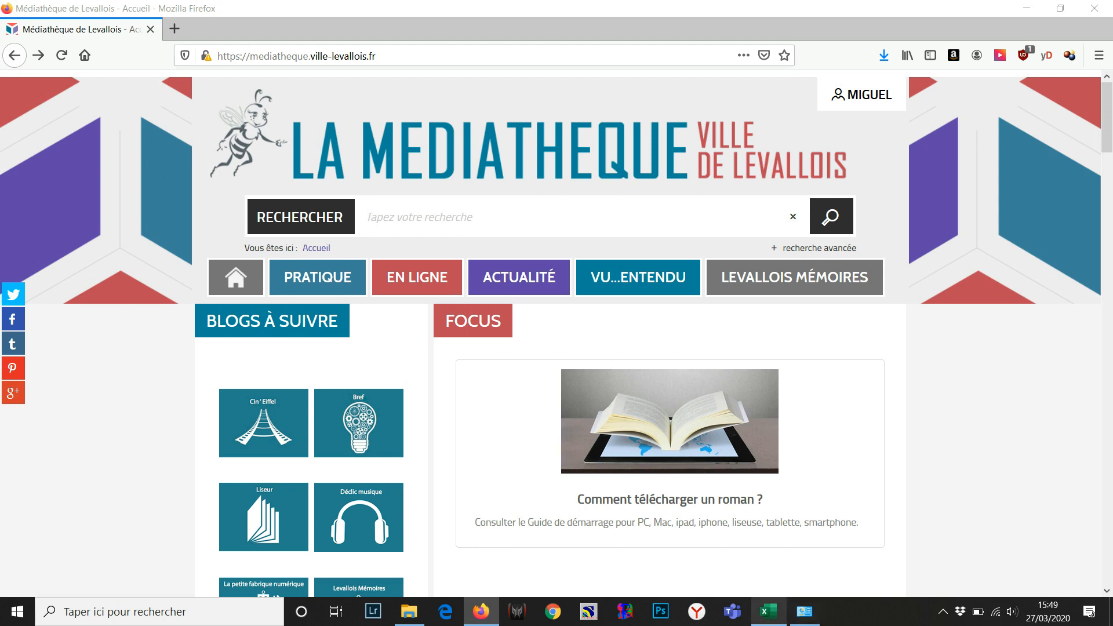
Switch to the TestCorpus.xlsx workbook in Excel and enter the header "Nom" in A1 and the person's surname in A2
left_click(768, 612)
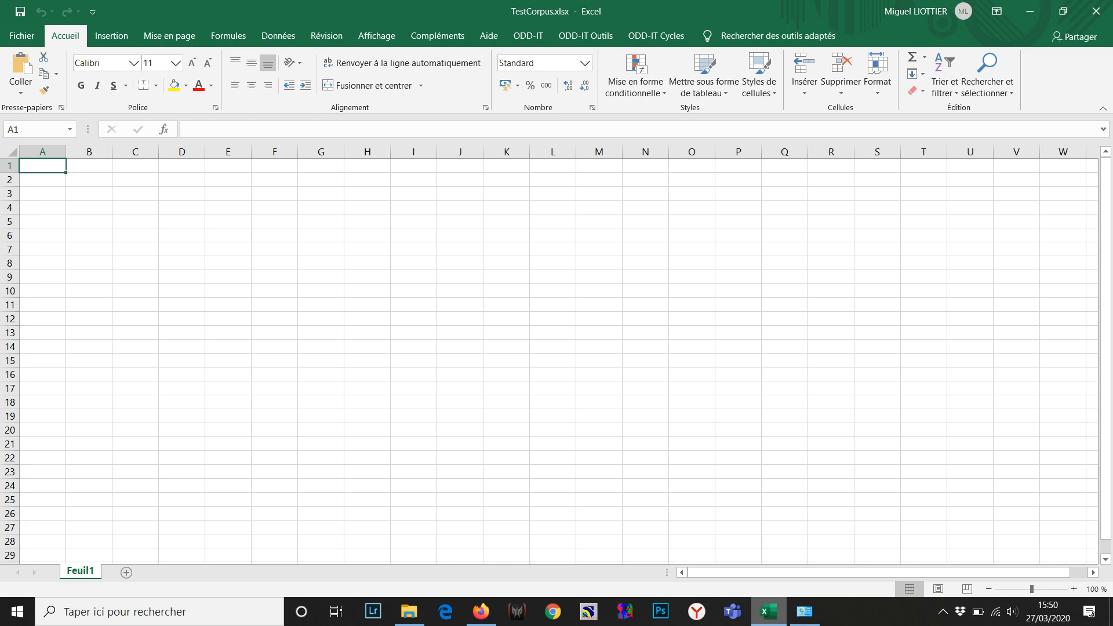
type("Nom")
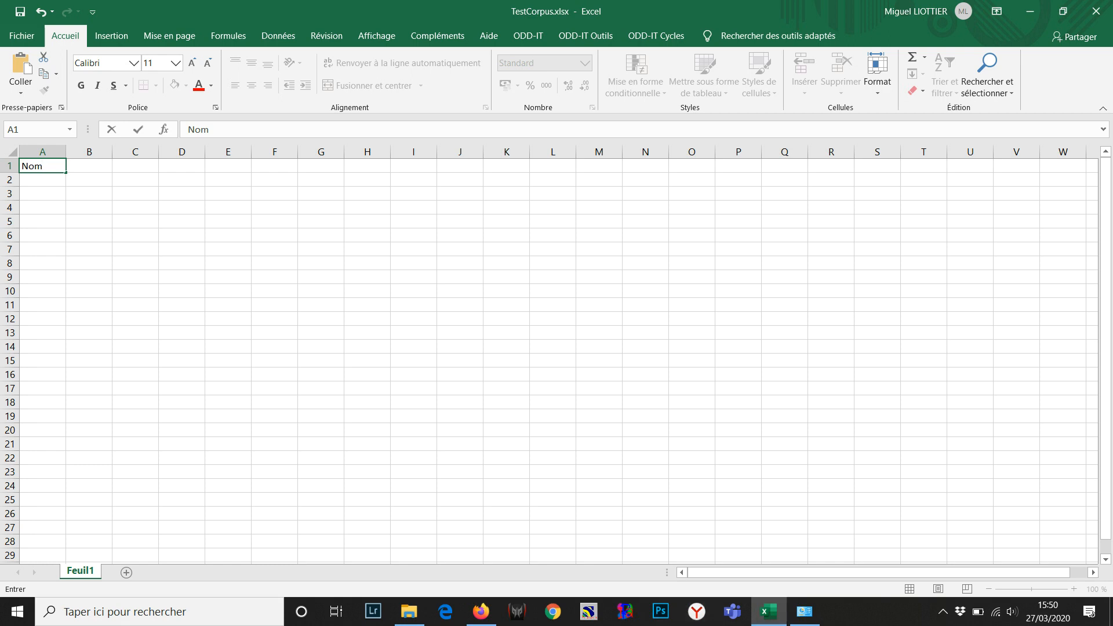
key("Return")
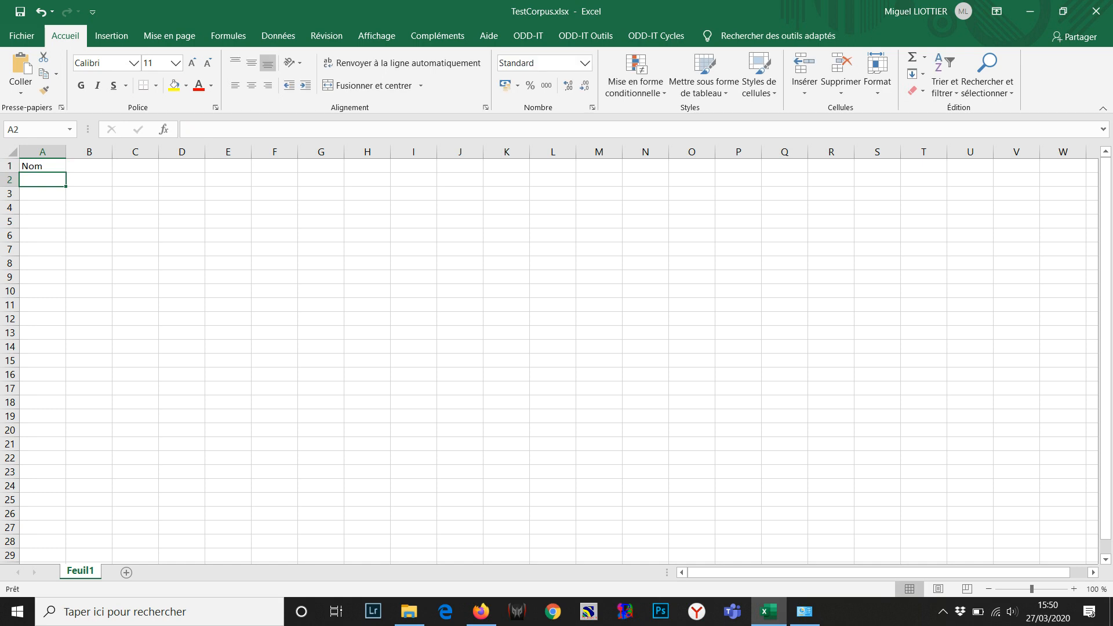
type("Liottier")
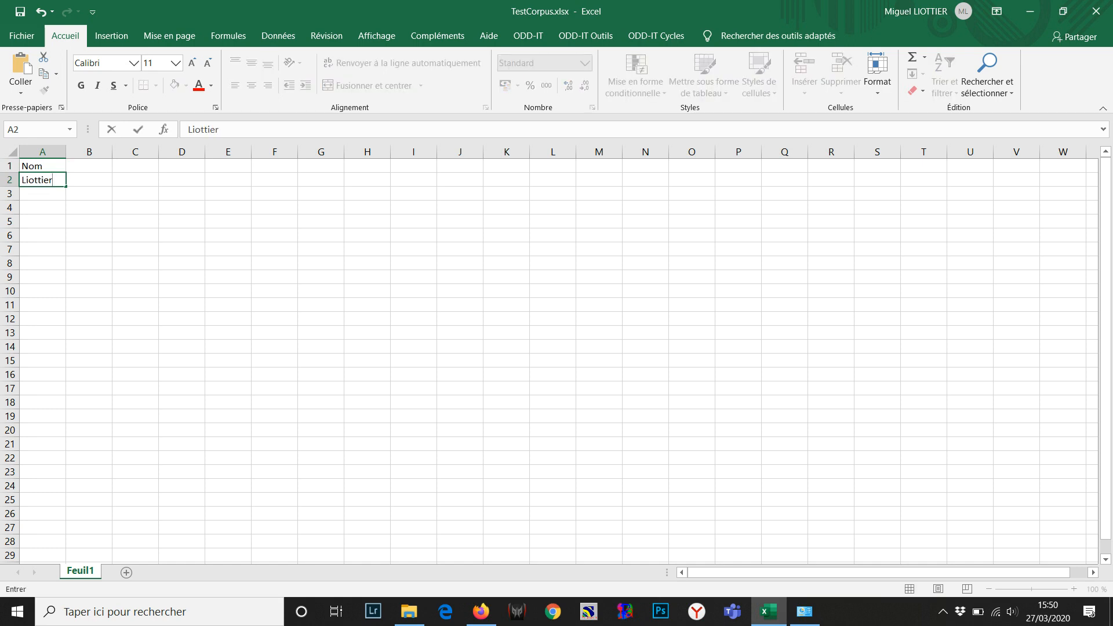
Enter the header "lien" in cell B1
left_click(88, 166)
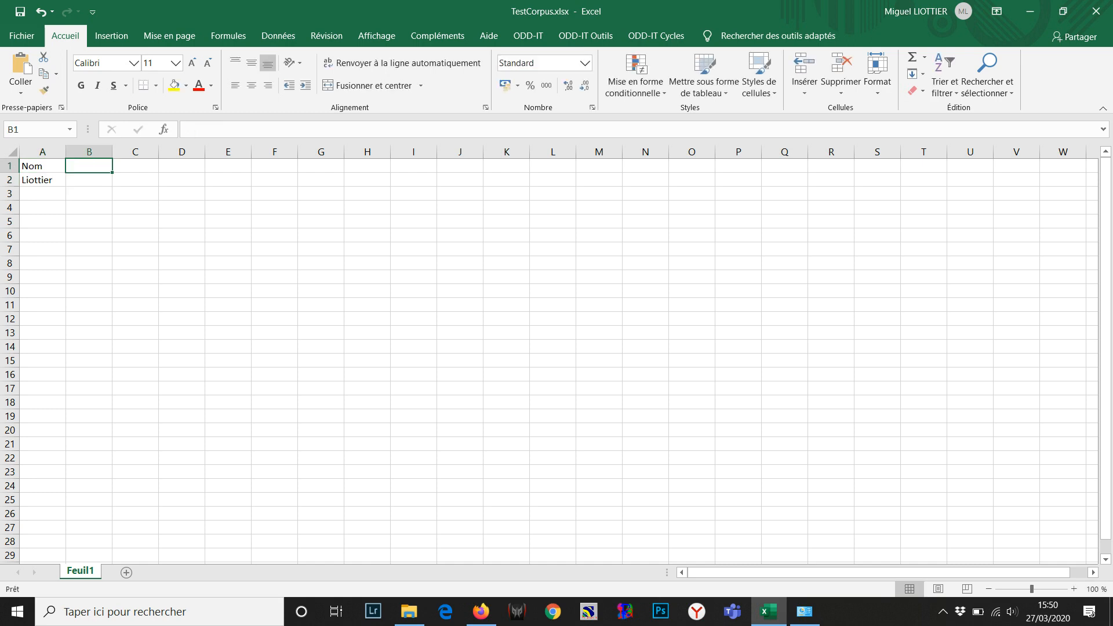
type("li")
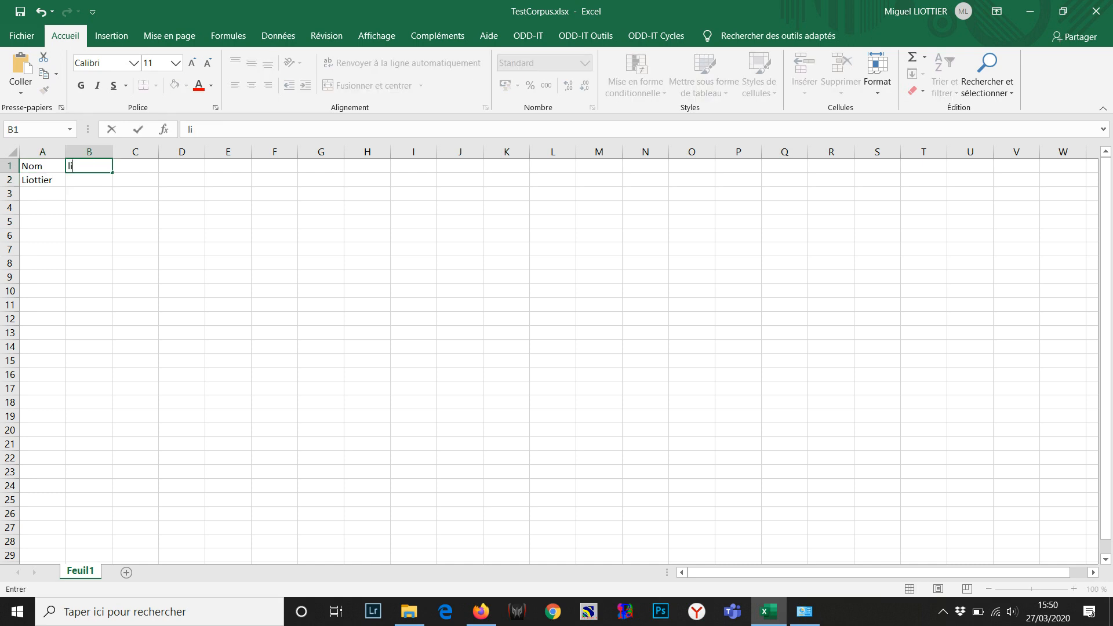
type("en")
key("Tab")
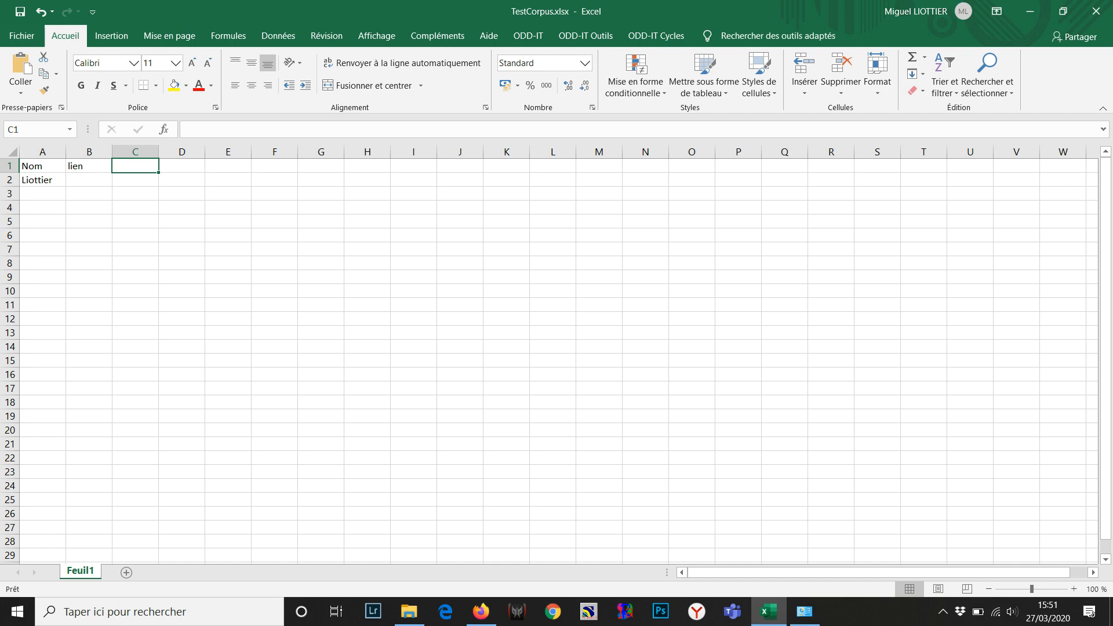
Enter "****Covid19" in cell C1 and fit column C's width to its content
type("****")
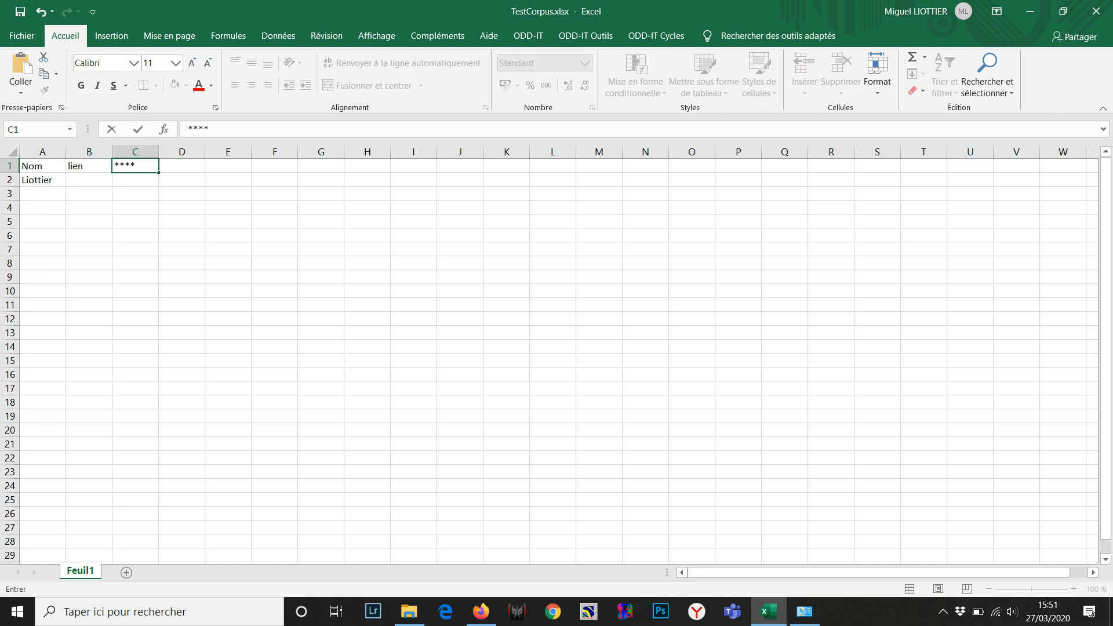
type("Covid19")
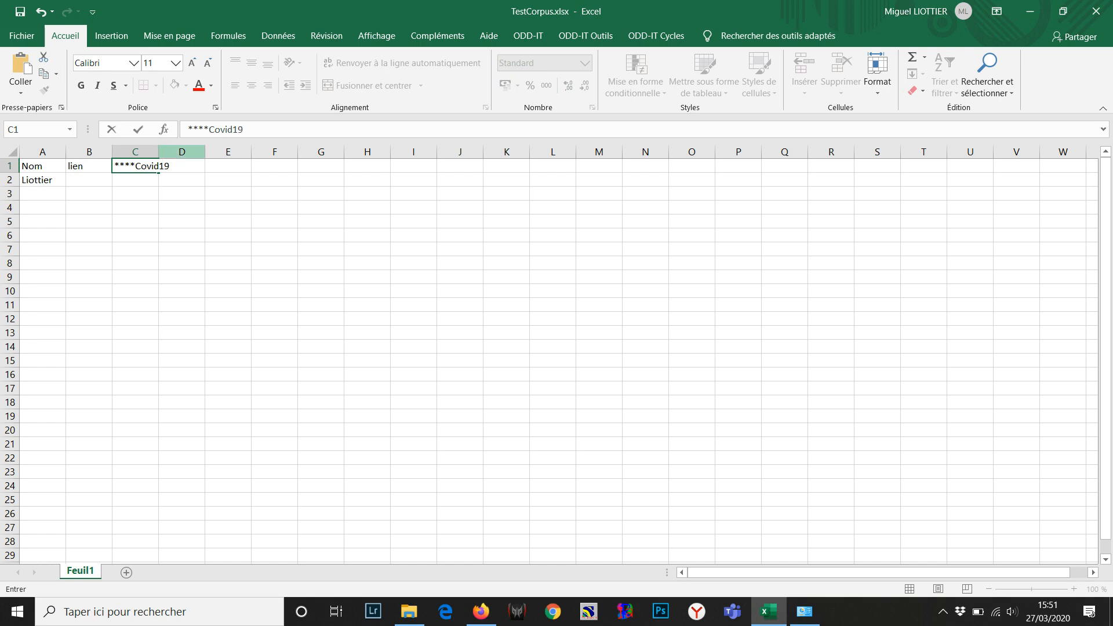
double_click(159, 152)
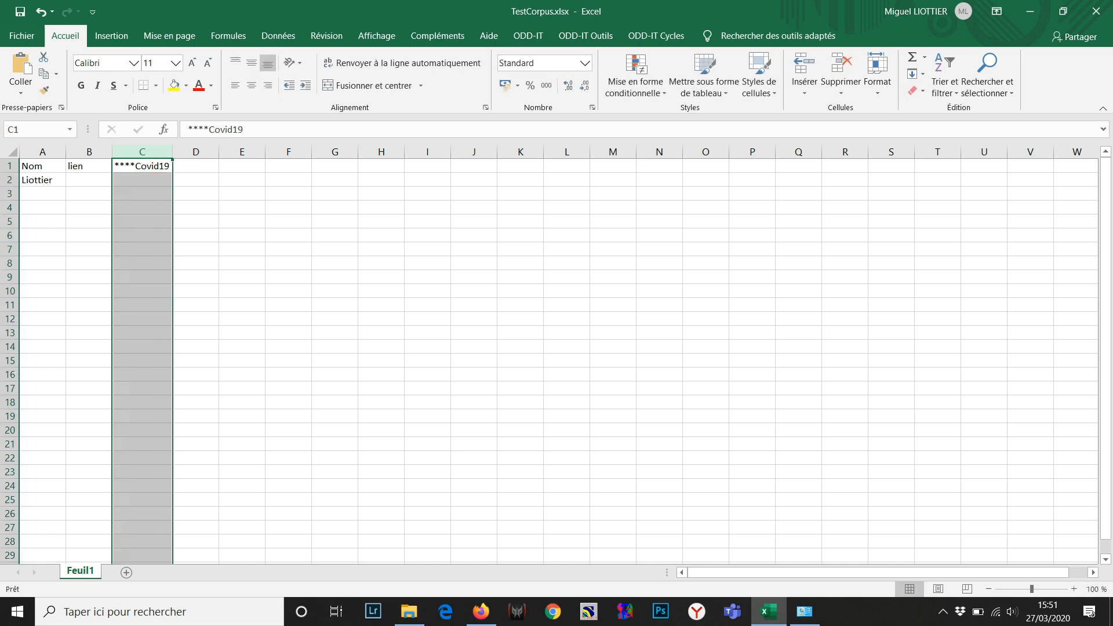
Enter the header "Texte" in cell E1, leaving D1 empty
left_click(196, 166)
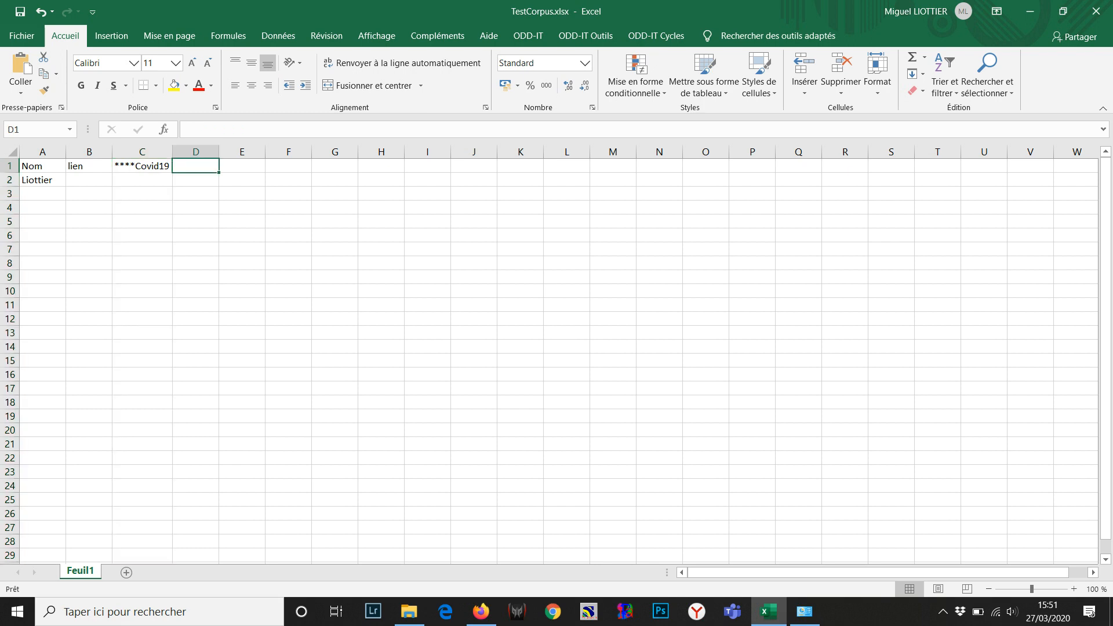
left_click(242, 166)
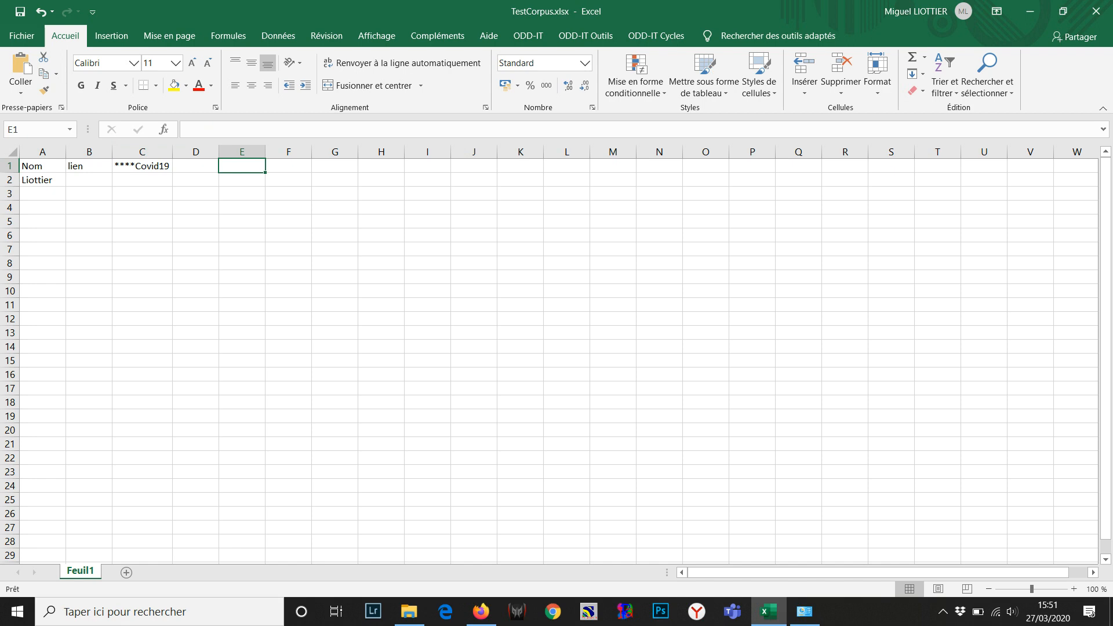
type("Test")
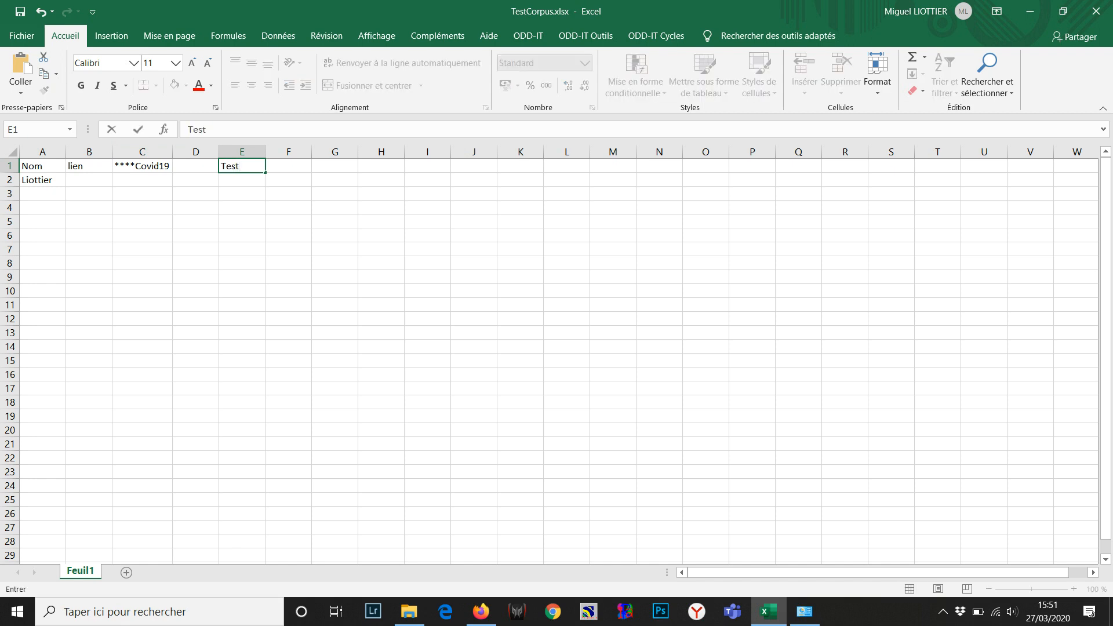
key("BackSpace")
key("BackSpace")
type("xte")
Enter the value 1 in cell C2 under the ****Covid19 header
double_click(142, 180)
type("1")
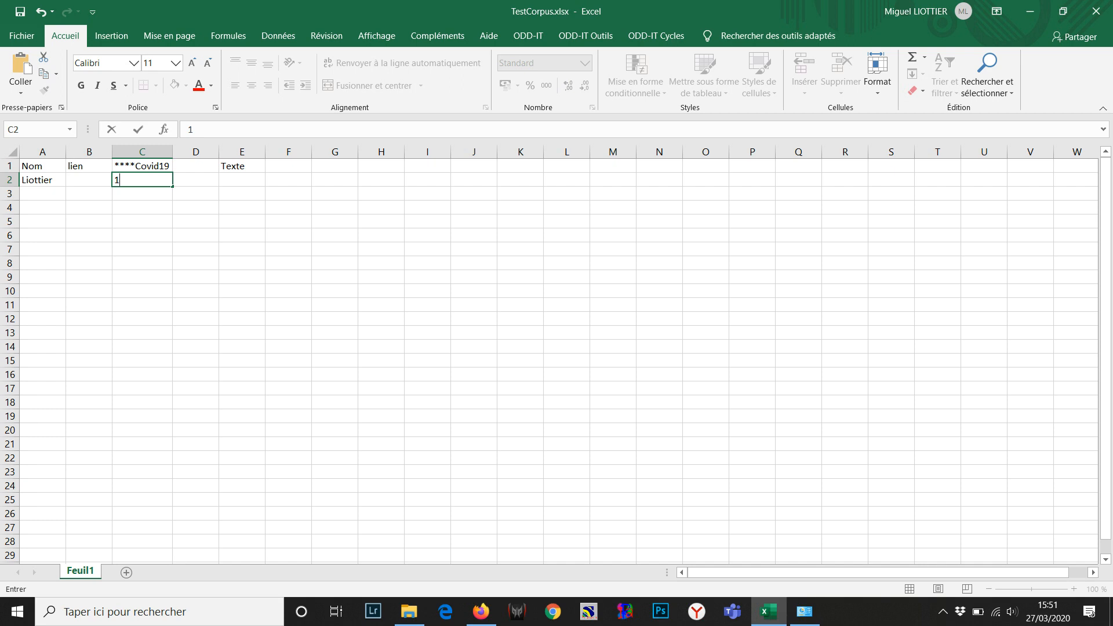
key("ctrl+Return")
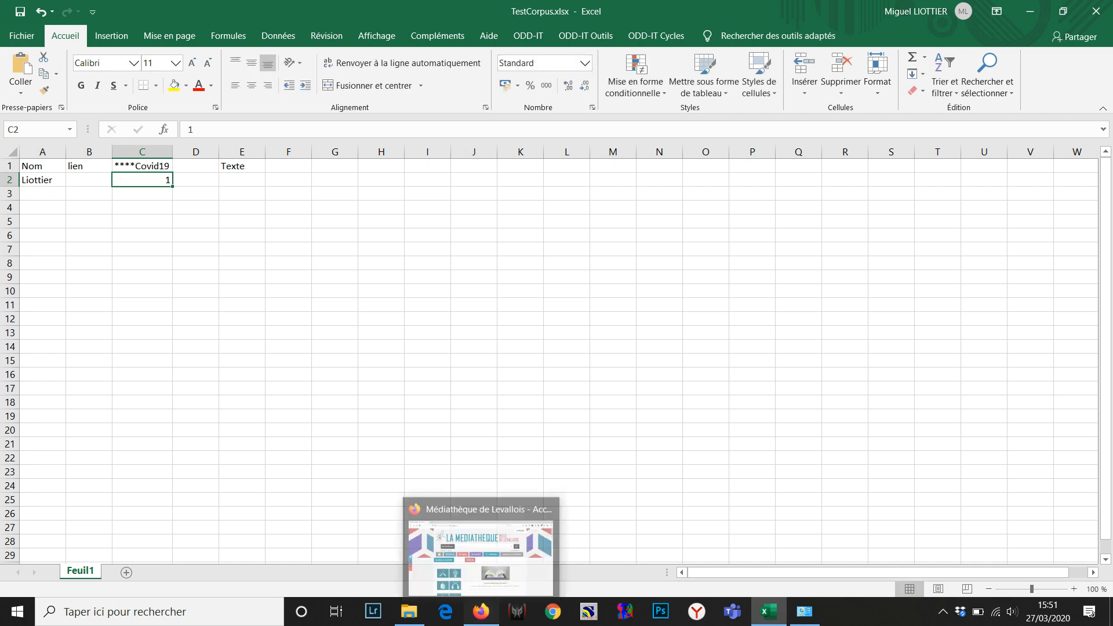
Switch to Firefox and search the Médiathèque de Levallois site for "europresse"
left_click(481, 612)
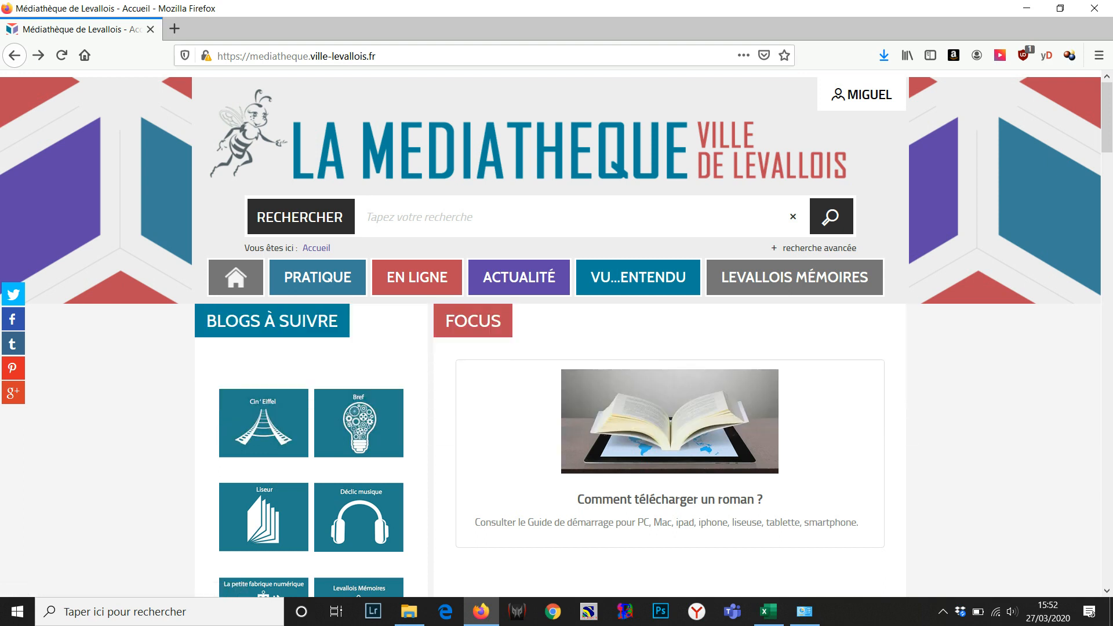
type("europresse")
key("Return")
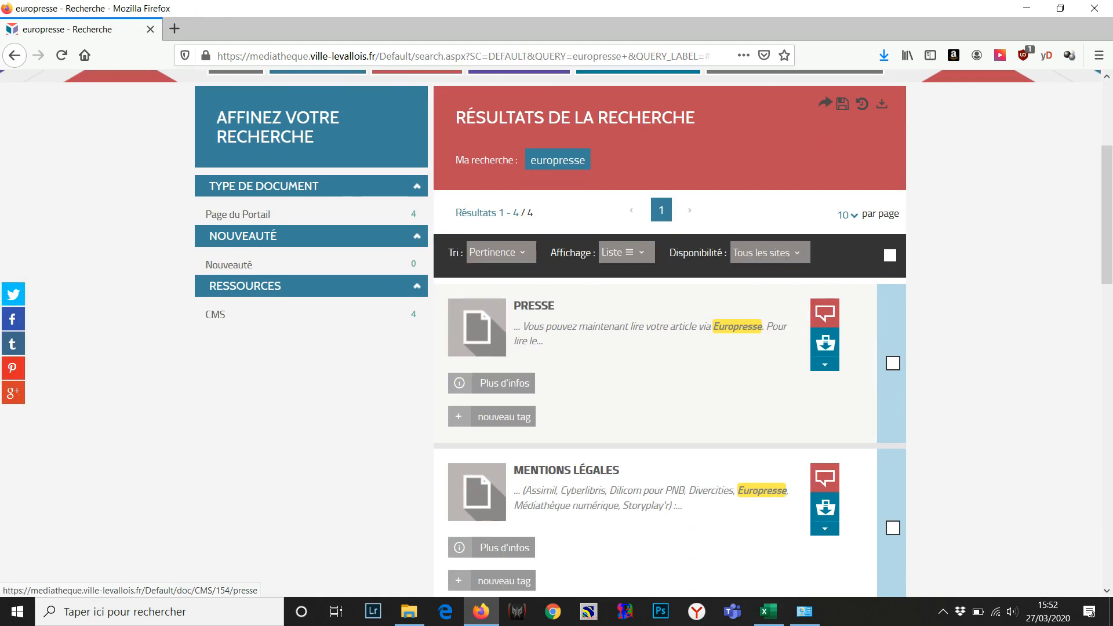
Open the Europresse platform through the library's PRESSE result and go to its advanced search form
left_click(534, 305)
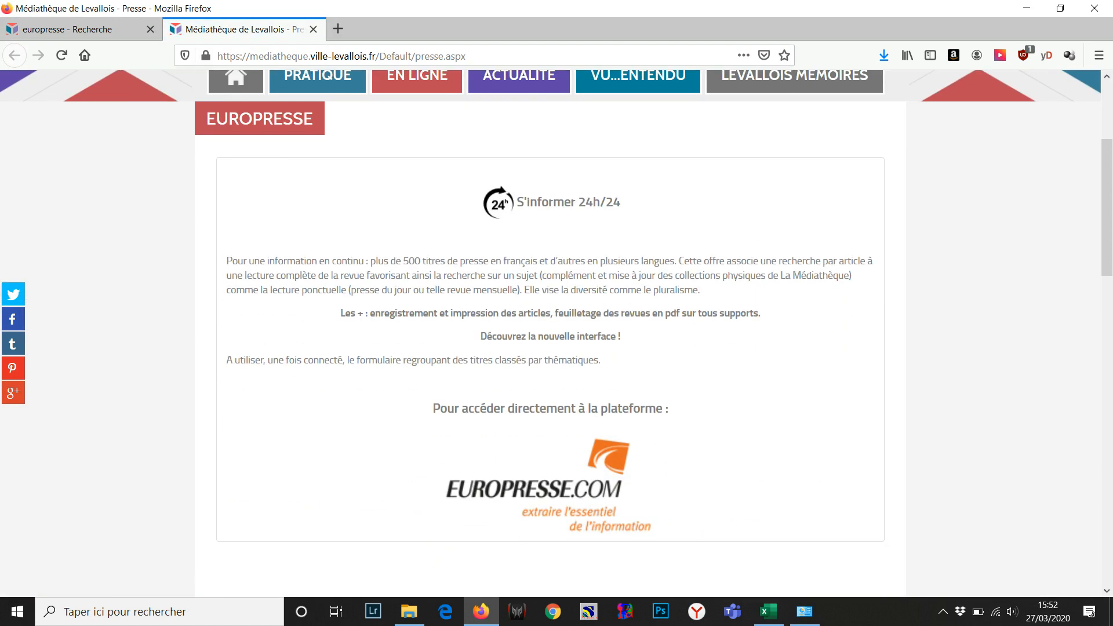
left_click(549, 486)
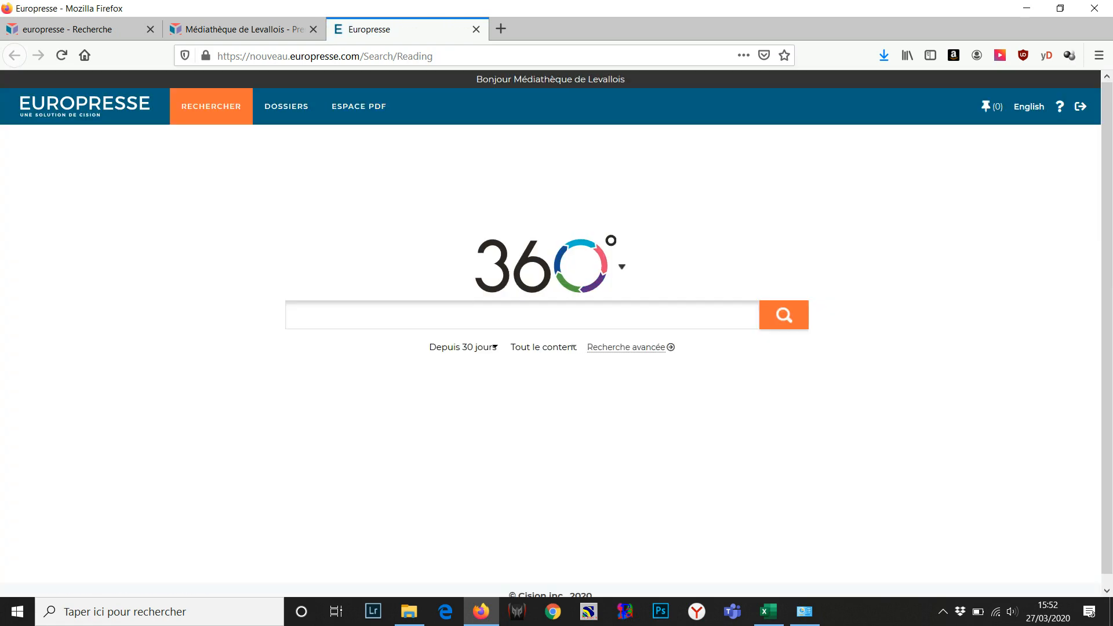
left_click(626, 347)
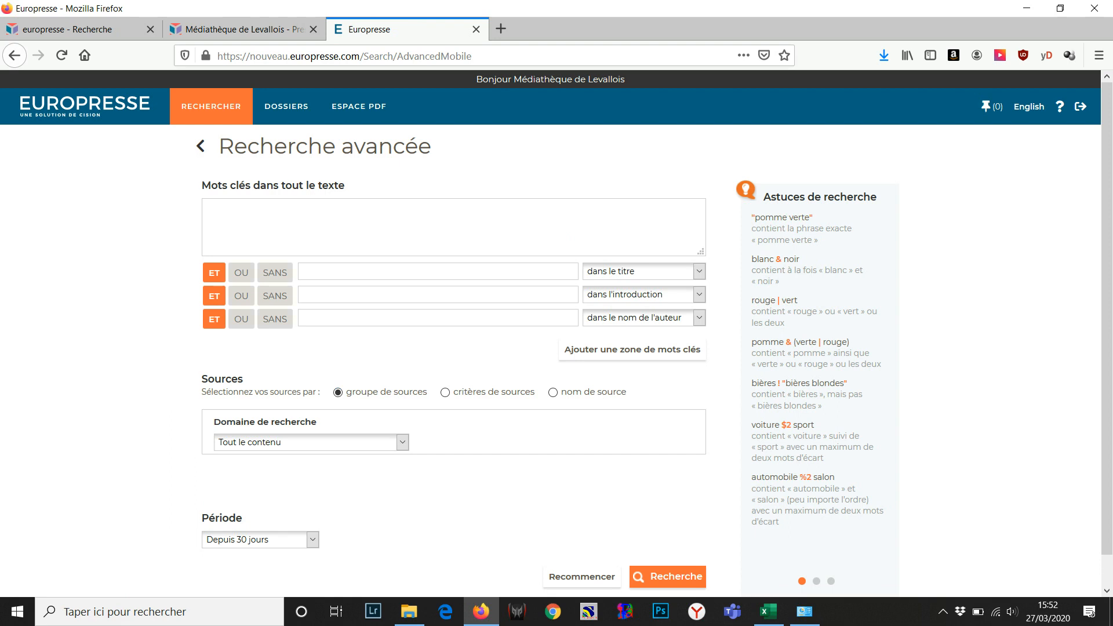
Set the search period to a custom range (Préciser la période) starting on 15 décembre 2019
left_click(312, 539)
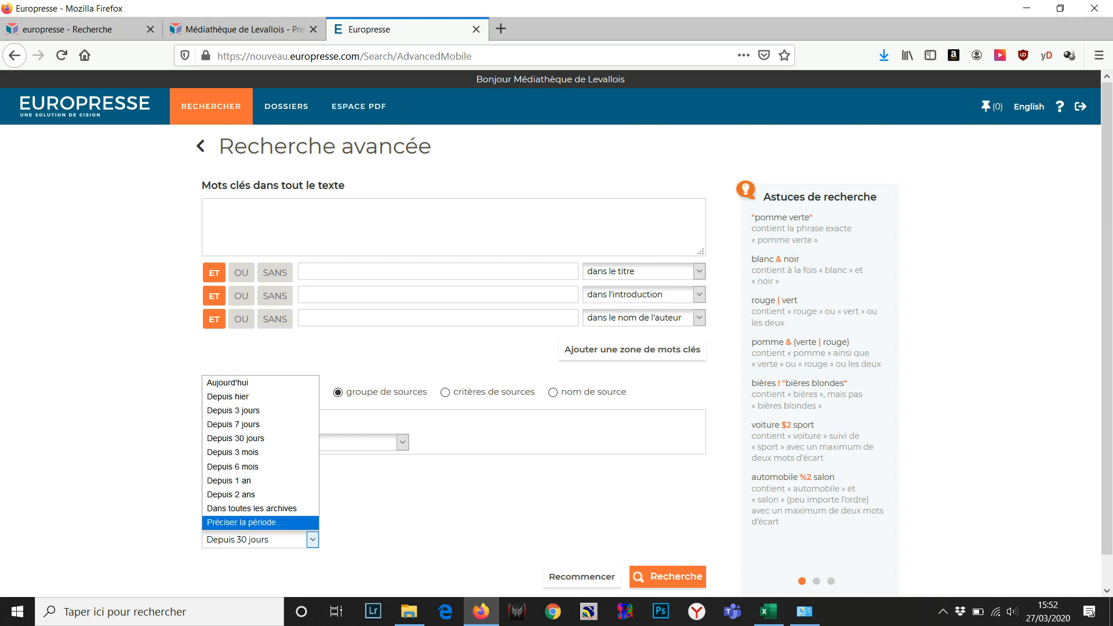
left_click(244, 522)
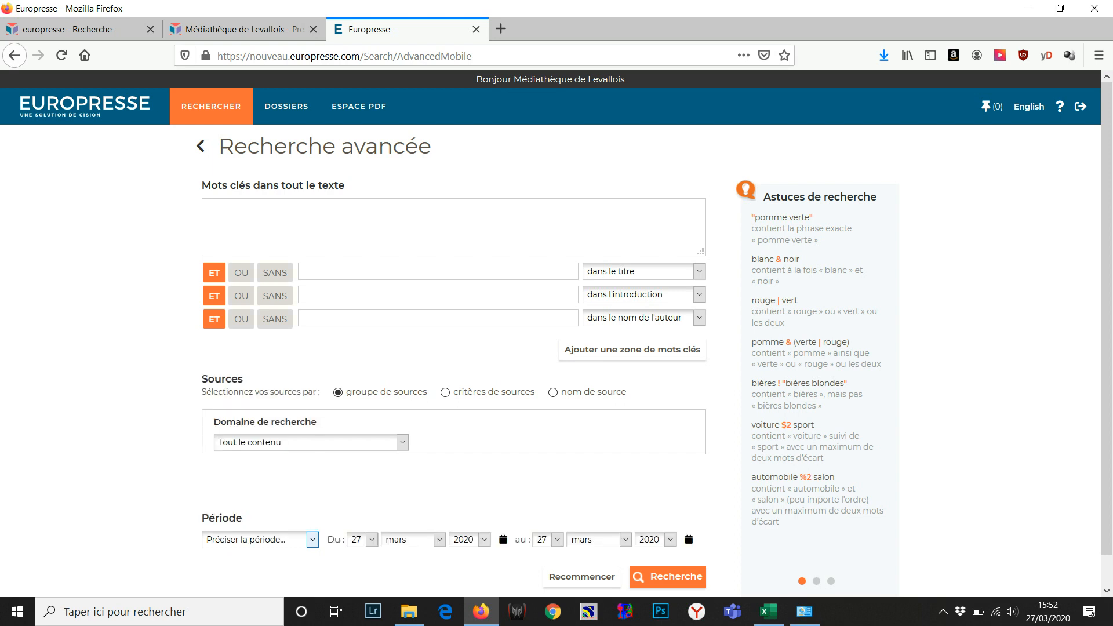
left_click(372, 539)
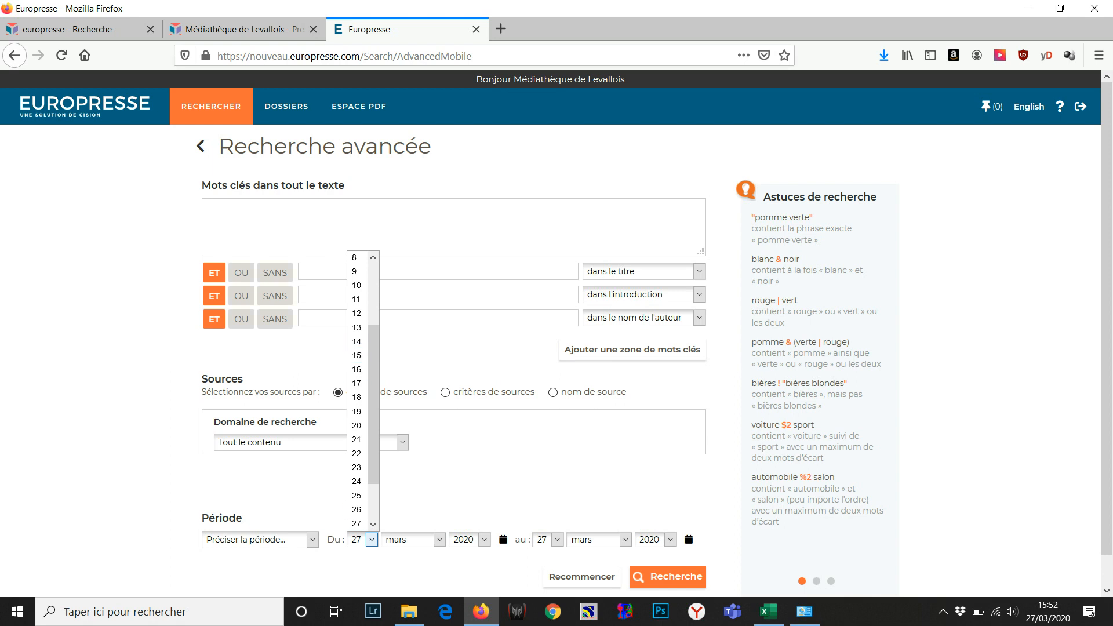
left_click(356, 355)
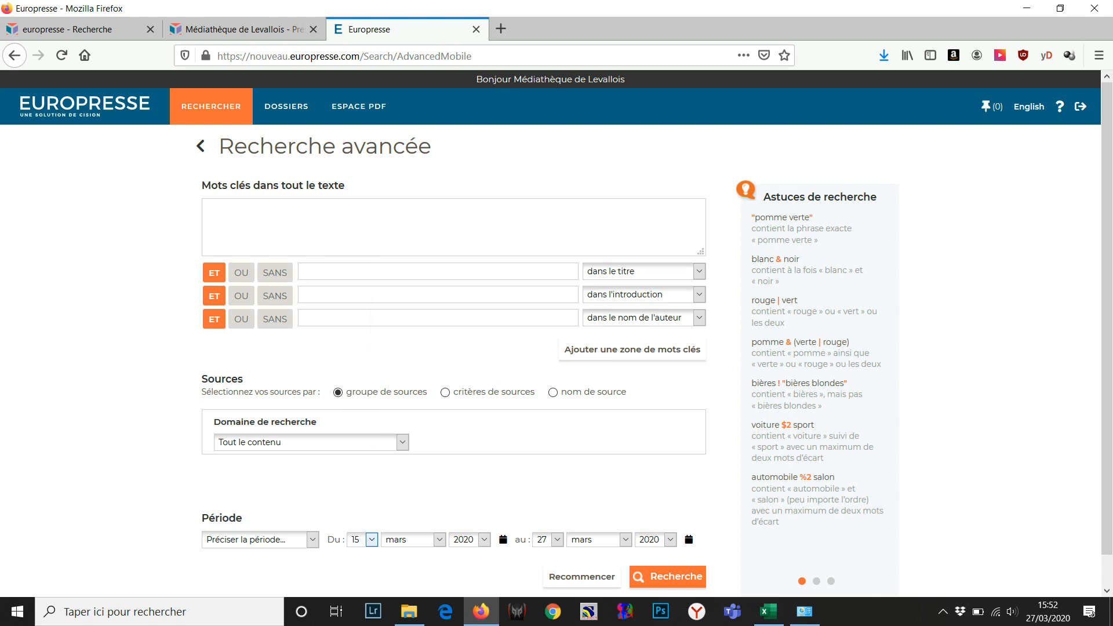
left_click(439, 539)
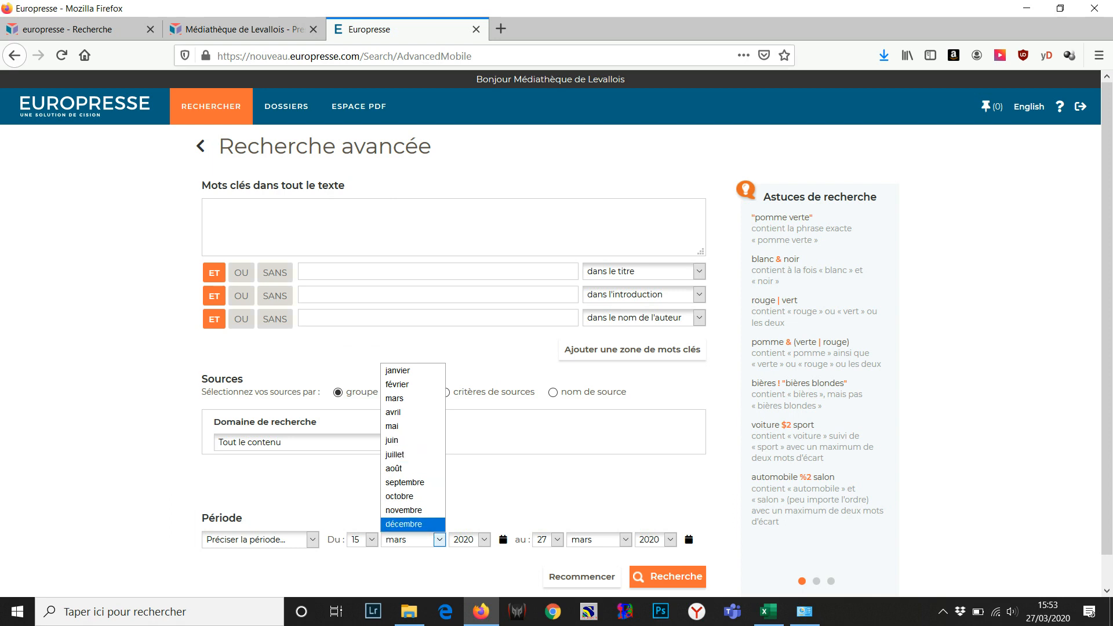
left_click(403, 524)
left_click(469, 539)
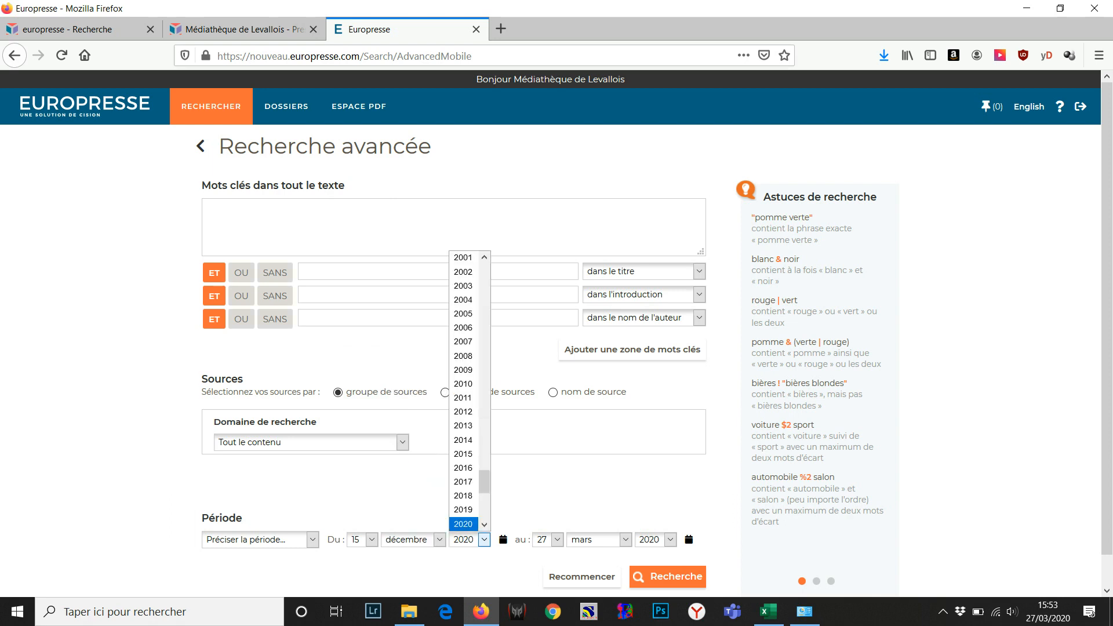
left_click(464, 510)
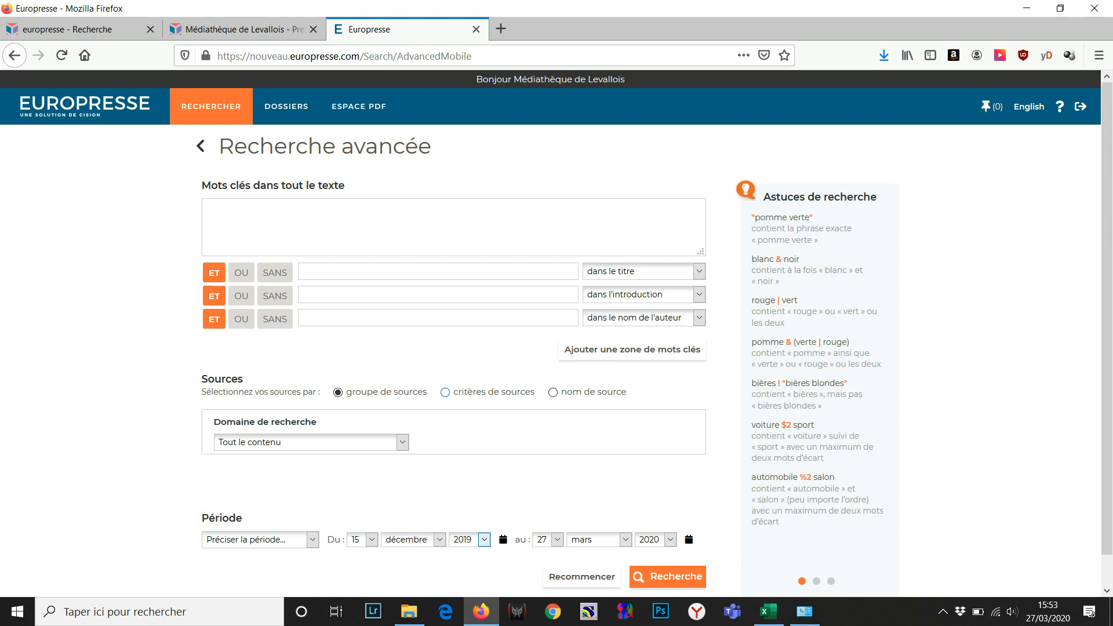
Choose source selection by criteria (critères de sources) and restrict the source language to Français
left_click(446, 392)
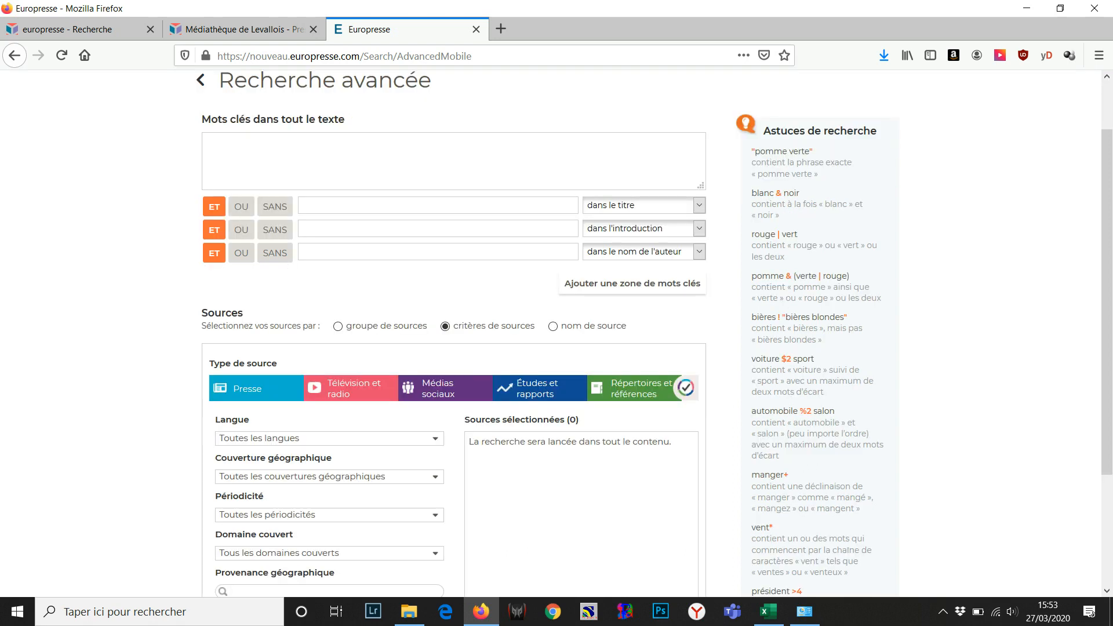
left_click(435, 439)
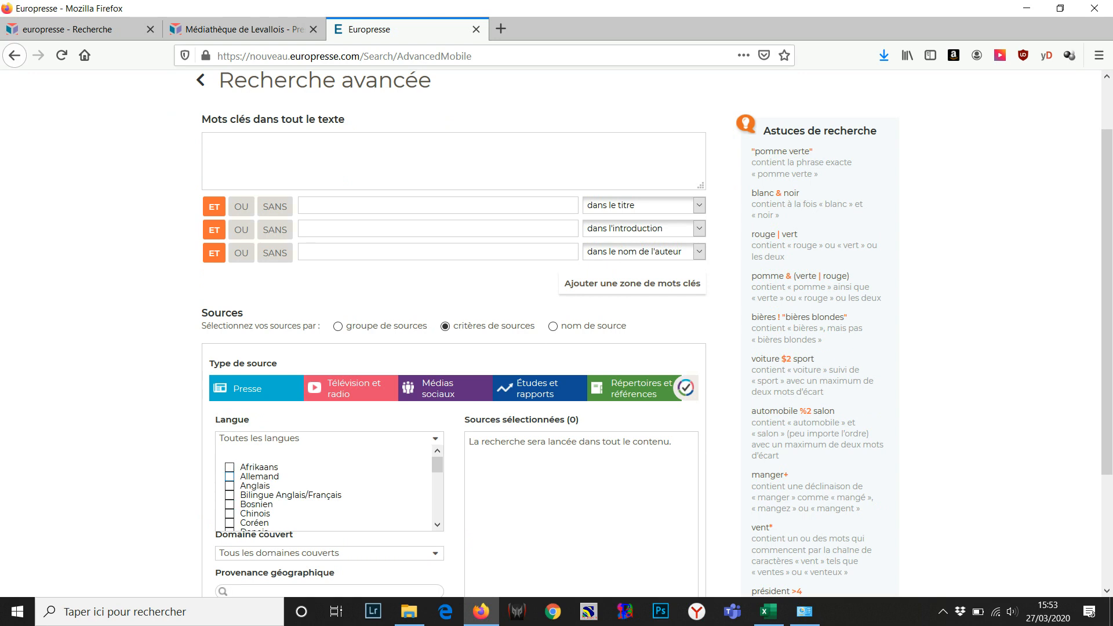
scroll(437, 470, "down", 1)
left_click_drag(437, 473, 438, 476)
left_click(229, 512)
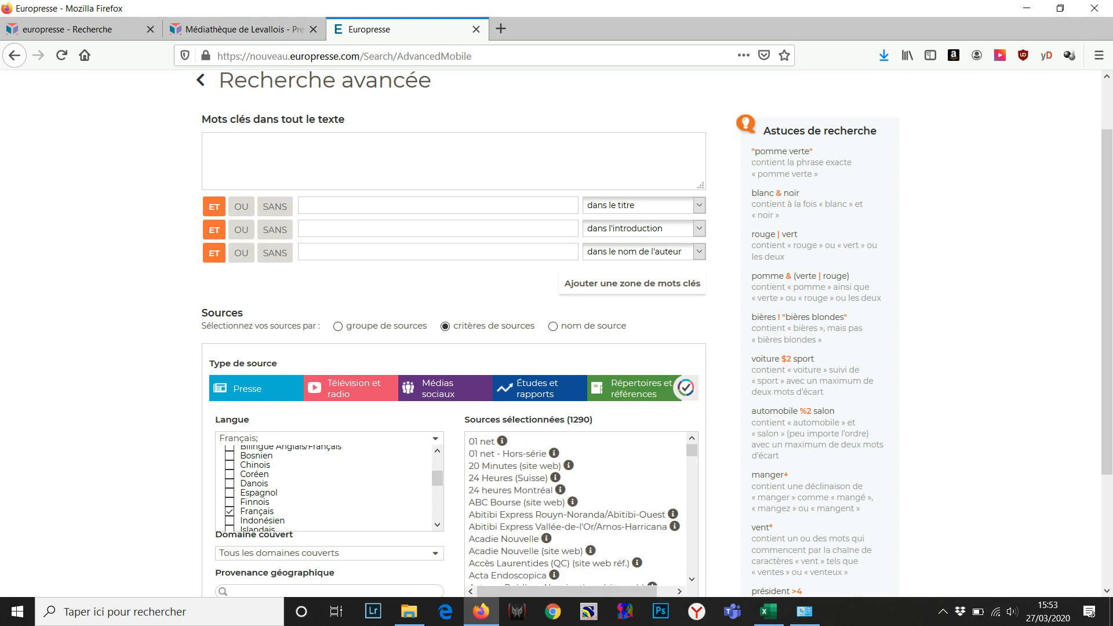
scroll(574, 510, "down", 3)
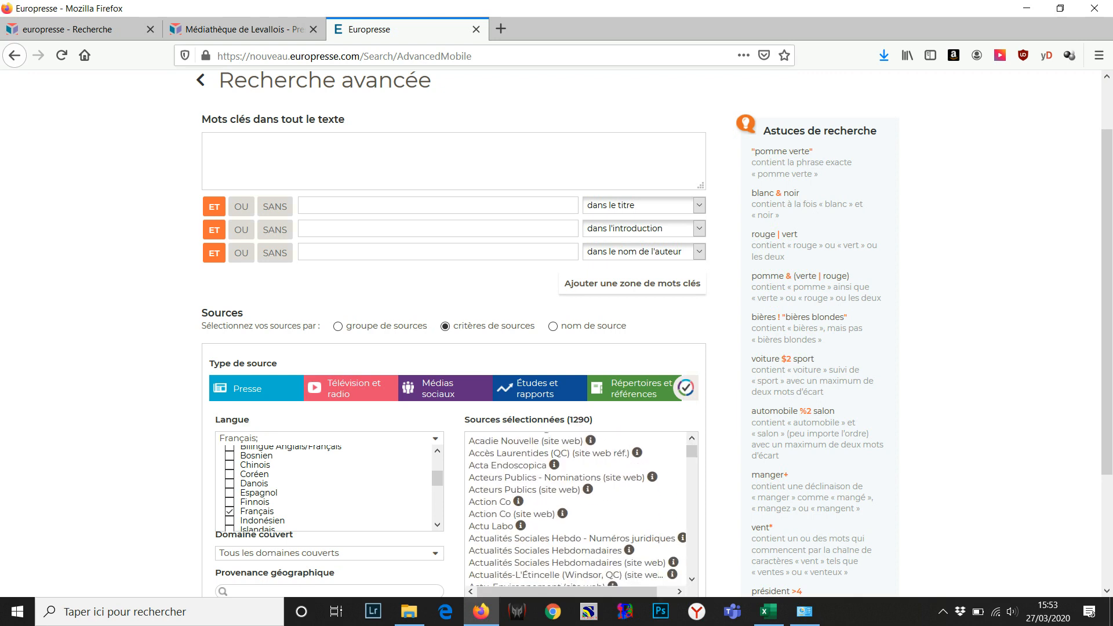
scroll(577, 508, "up", 3)
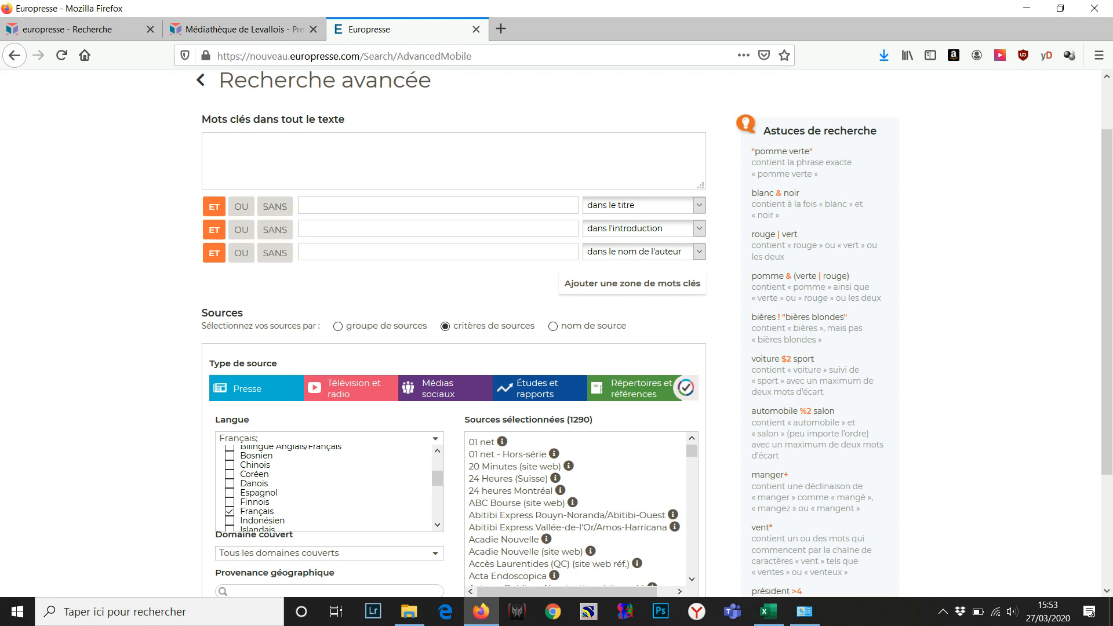
scroll(556, 334, "down", 5)
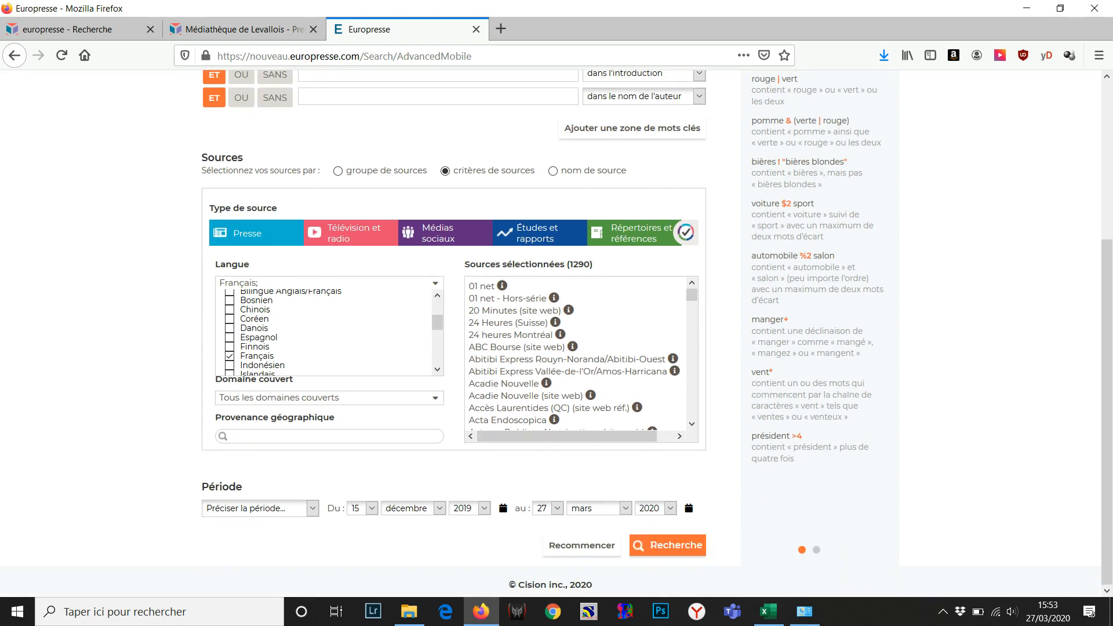
left_click(329, 436)
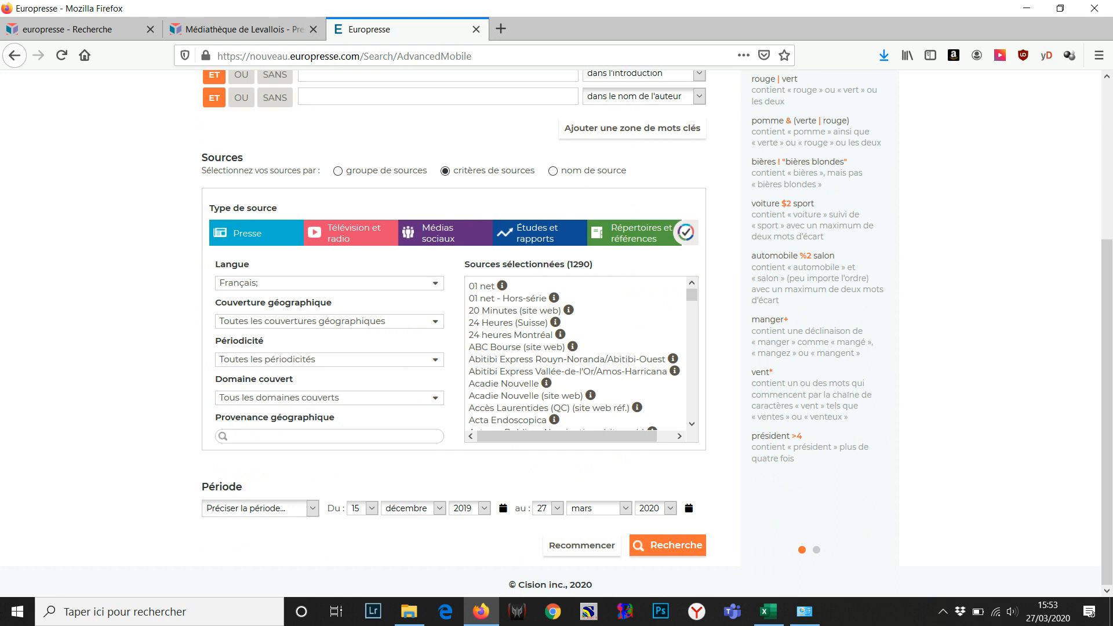
Restrict the sources' geographic coverage (Couverture géographique) to Nationale and Régionale
left_click(436, 321)
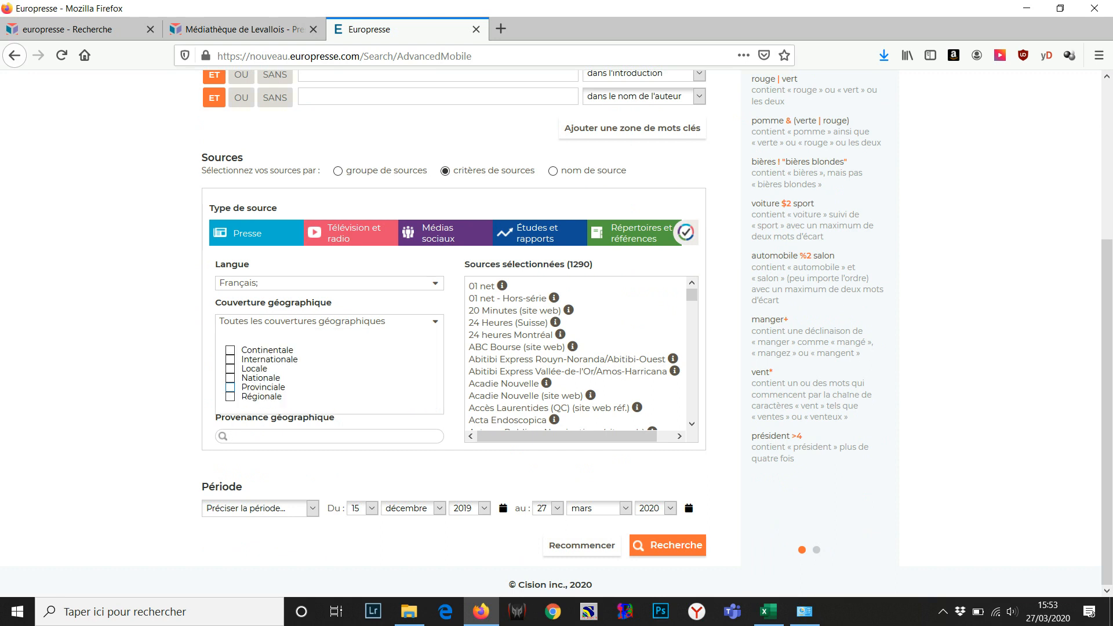
left_click(230, 378)
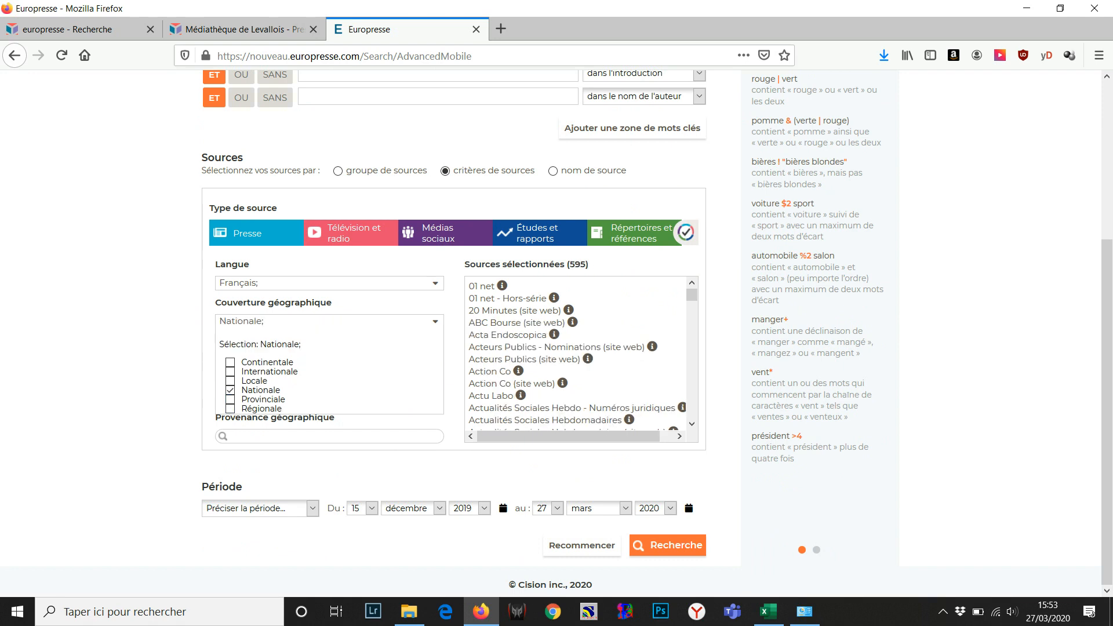
left_click(230, 408)
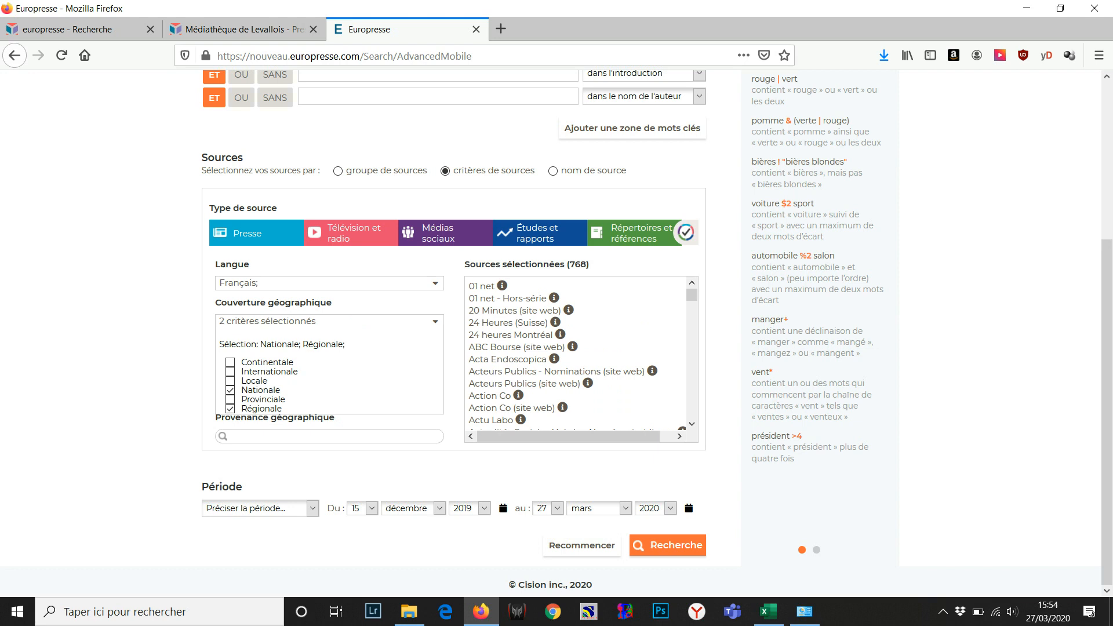
left_click(435, 322)
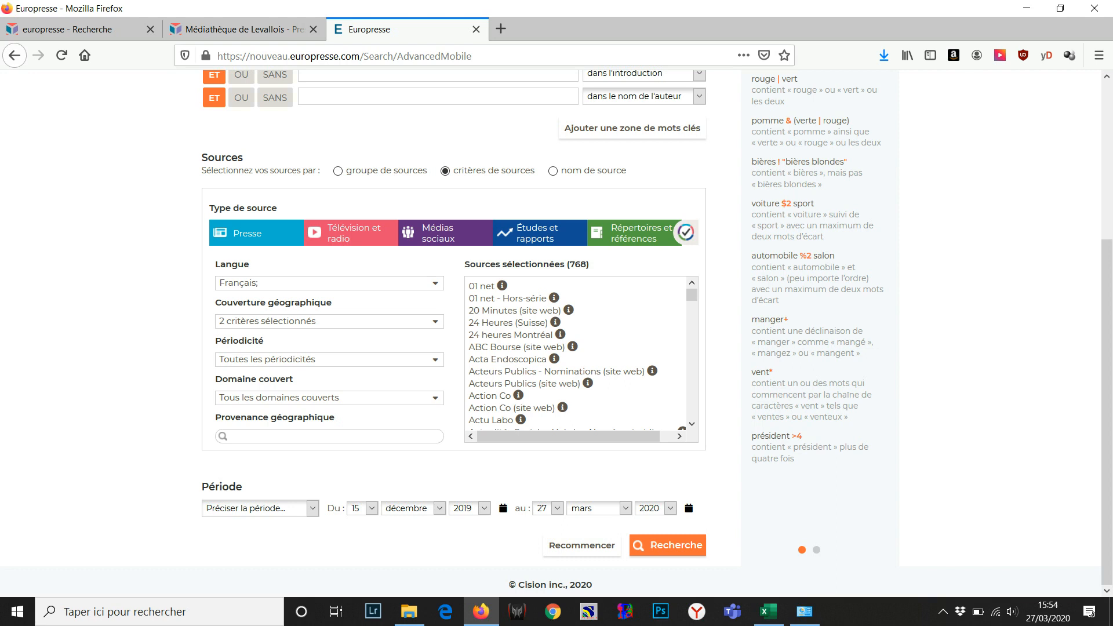
Limit the source periodicity (Périodicité) to Hebdomadaire and Quotidien
left_click(435, 360)
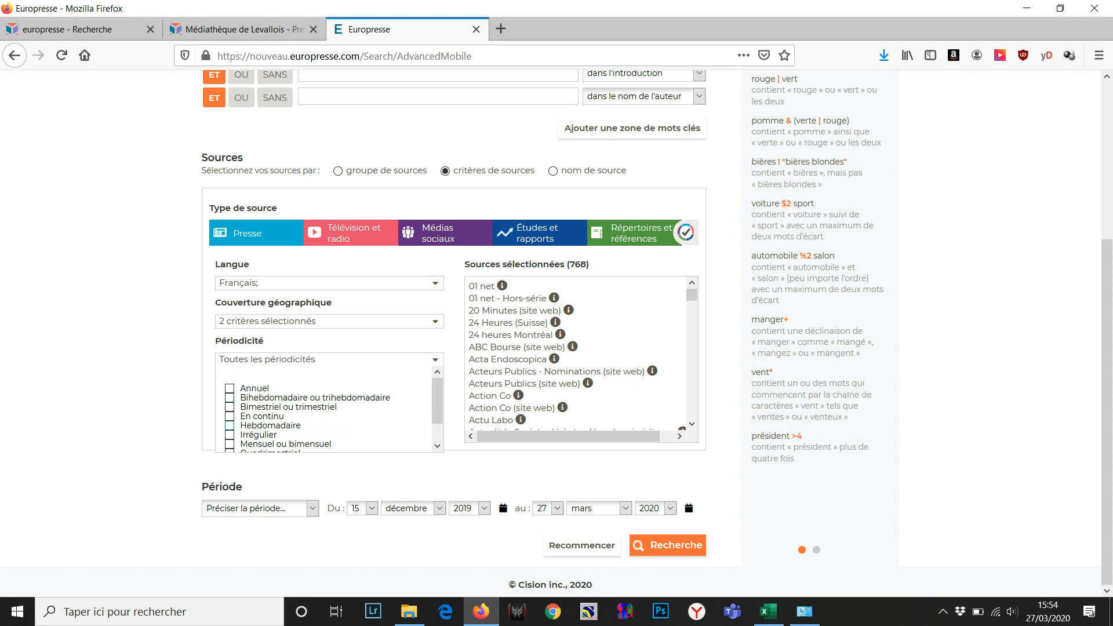
left_click(229, 426)
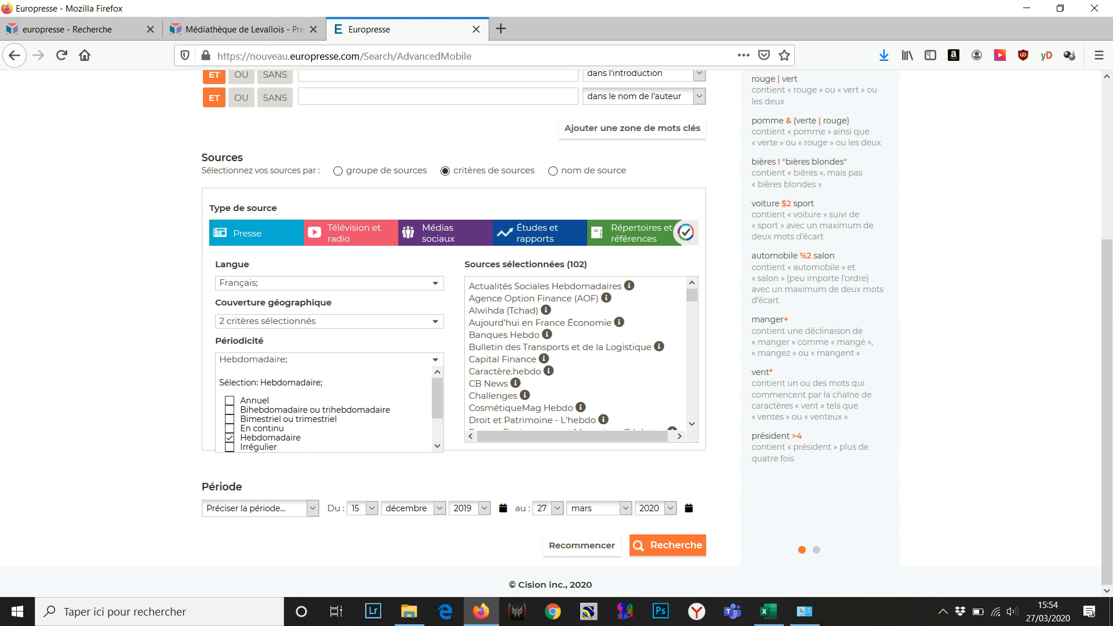
left_click_drag(437, 398, 437, 420)
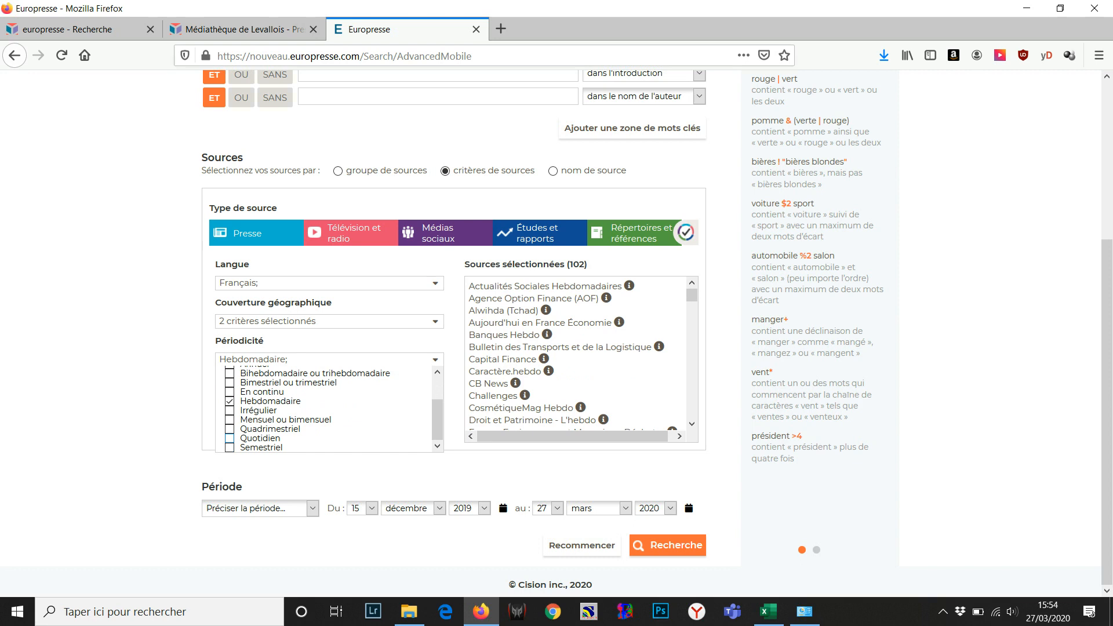
left_click(229, 438)
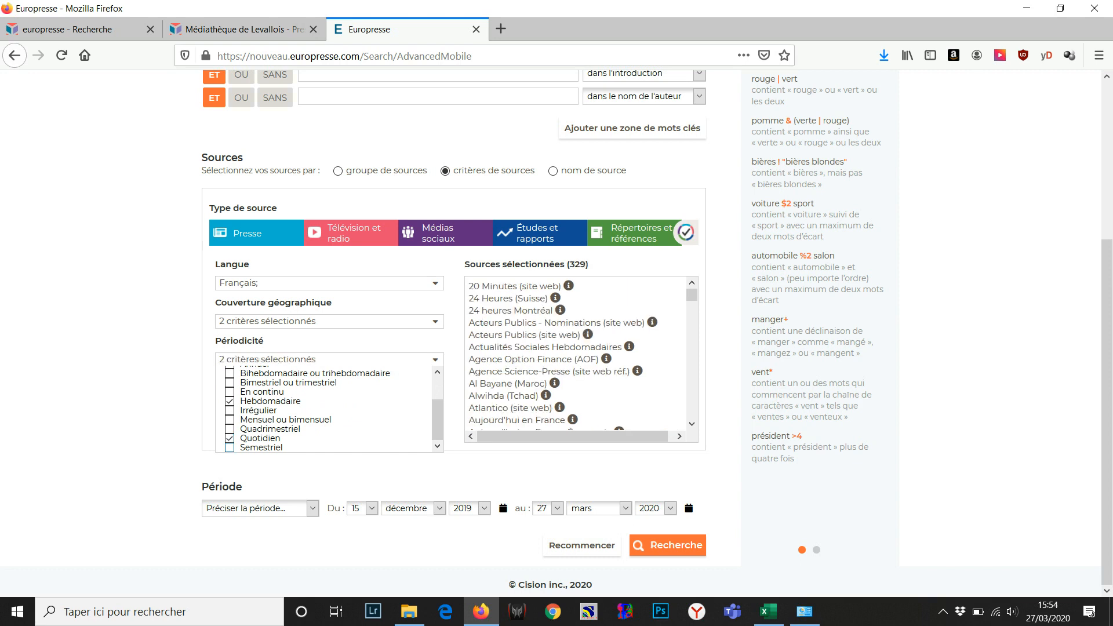
left_click(435, 359)
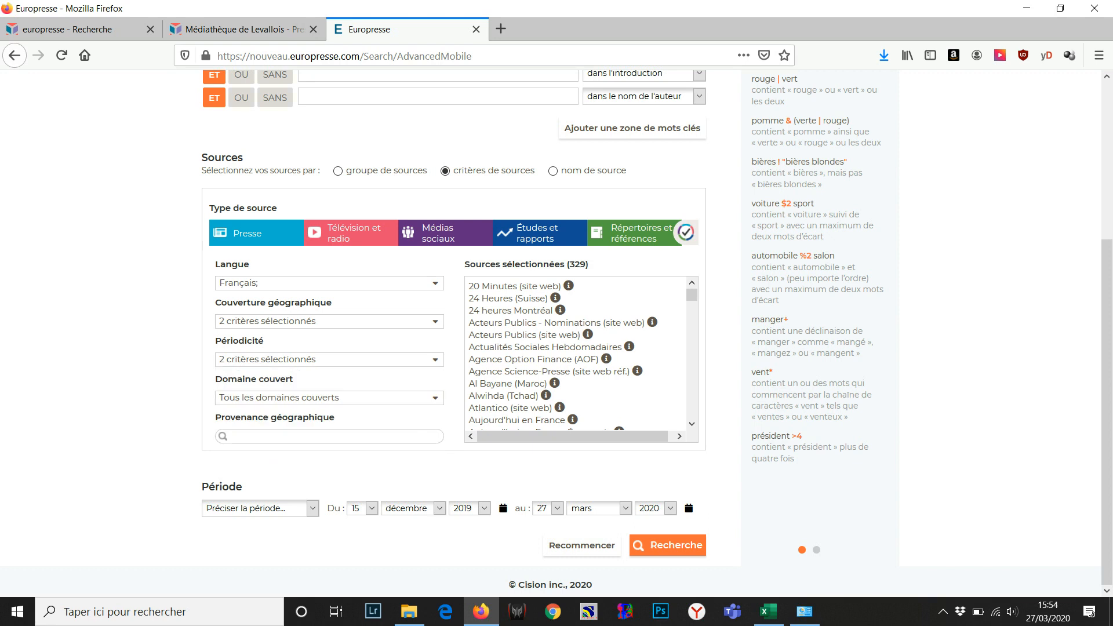
Set the covered domains (Domaine couvert) to Économie, Généraliste, Santé and Politique et gouvernement
left_click(435, 398)
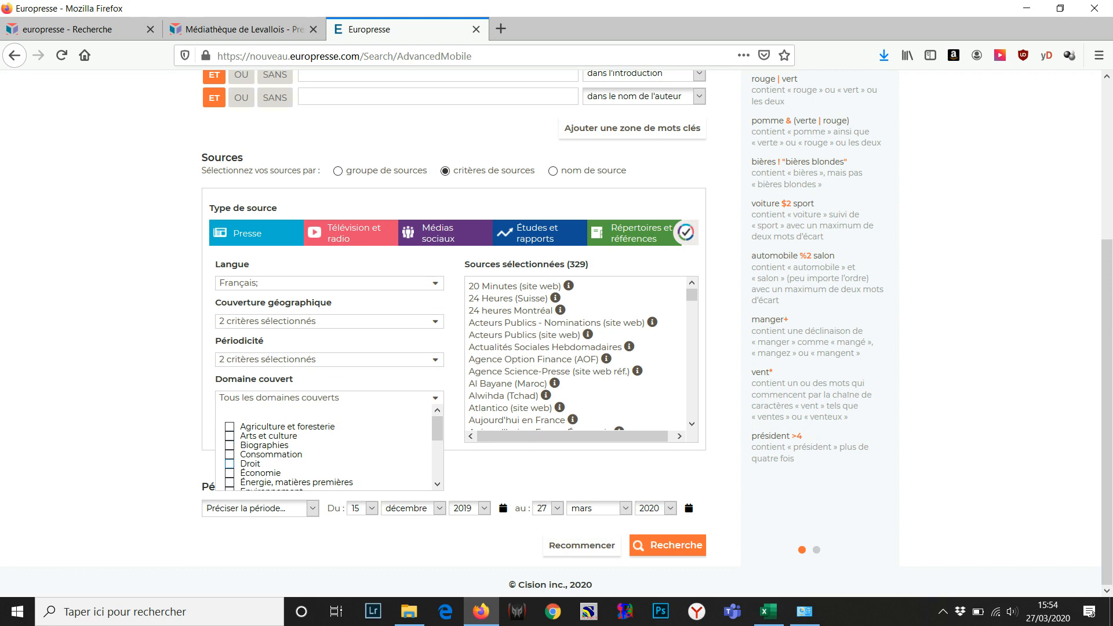
left_click(229, 455)
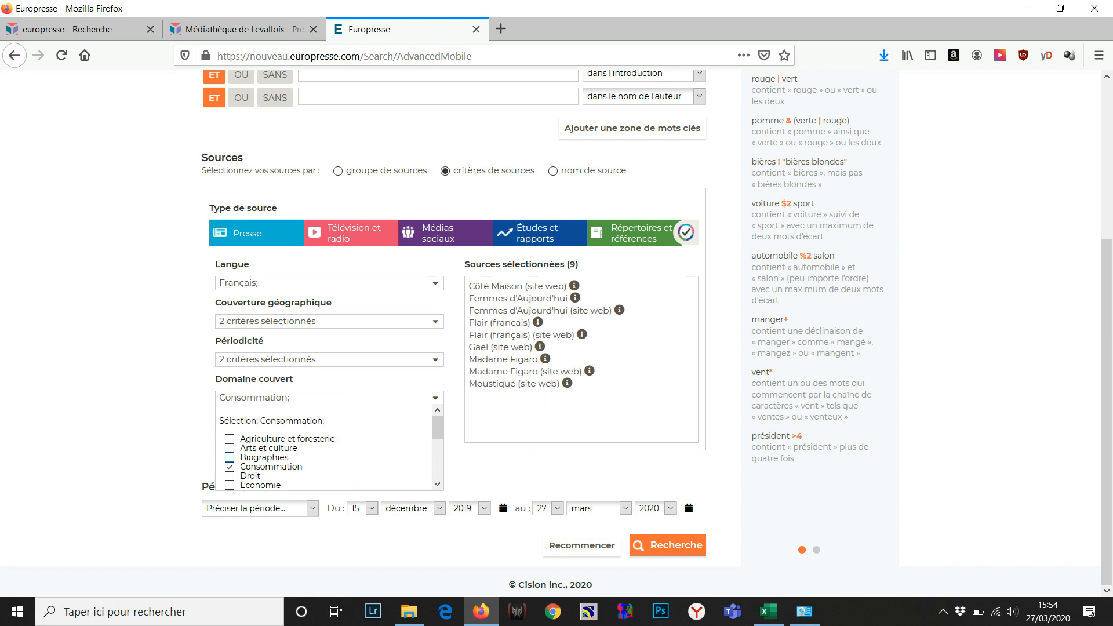
left_click(229, 466)
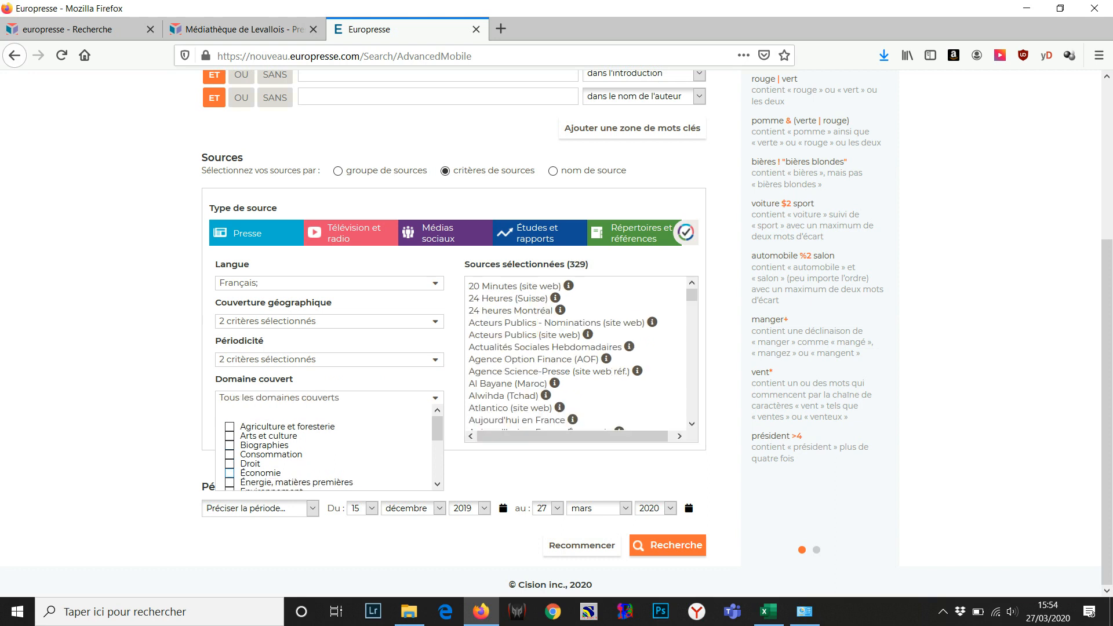
left_click(230, 472)
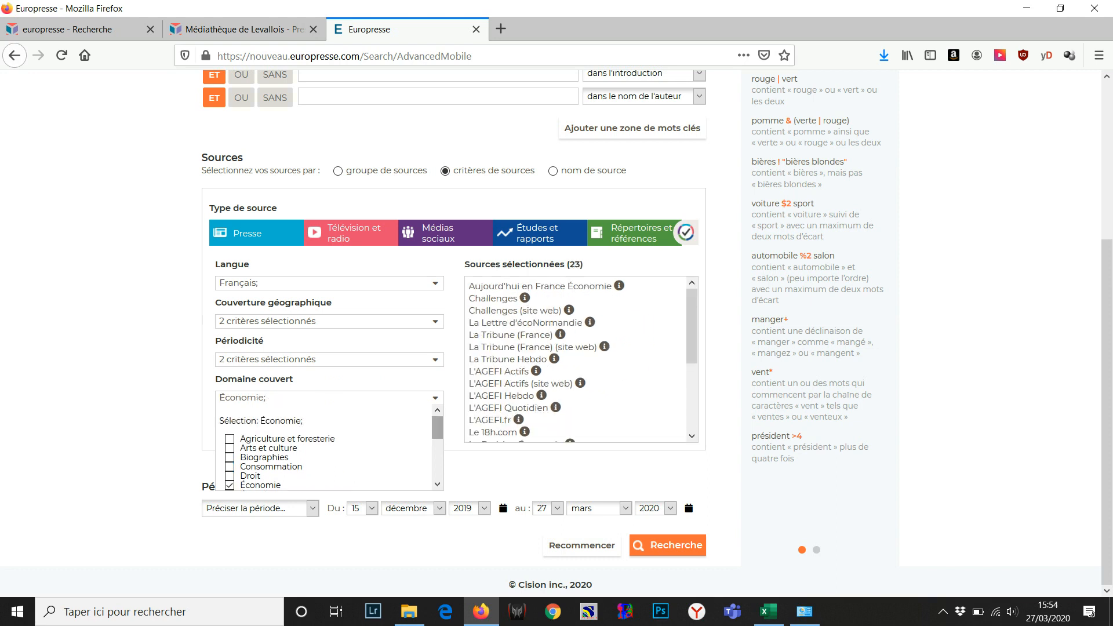
left_click_drag(437, 427, 437, 453)
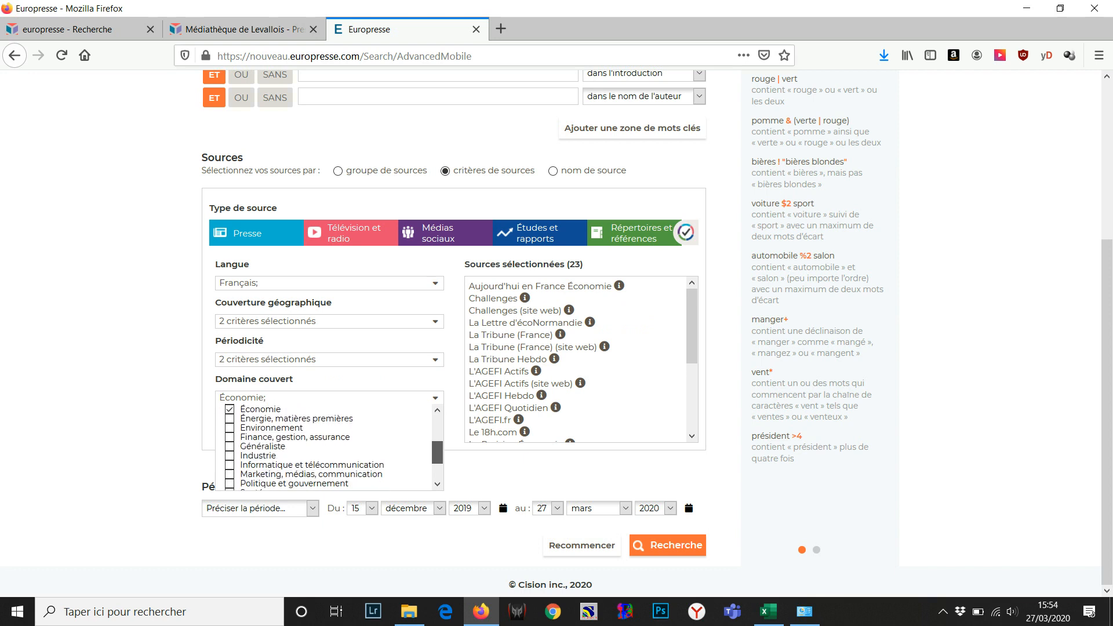
left_click_drag(437, 453, 437, 457)
left_click(230, 431)
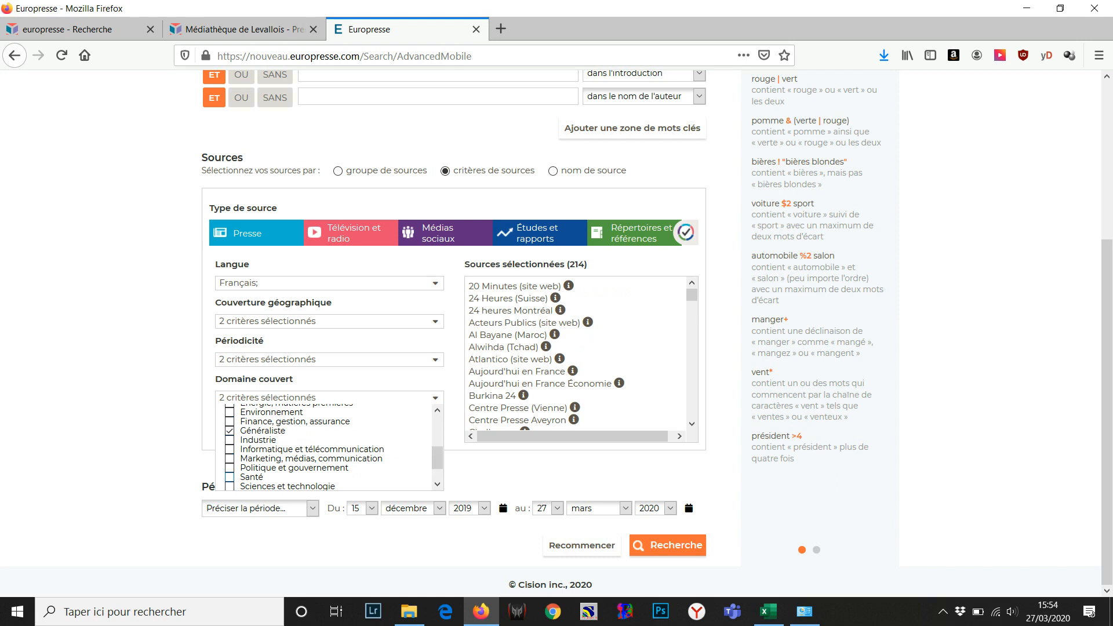
left_click(230, 476)
left_click(229, 467)
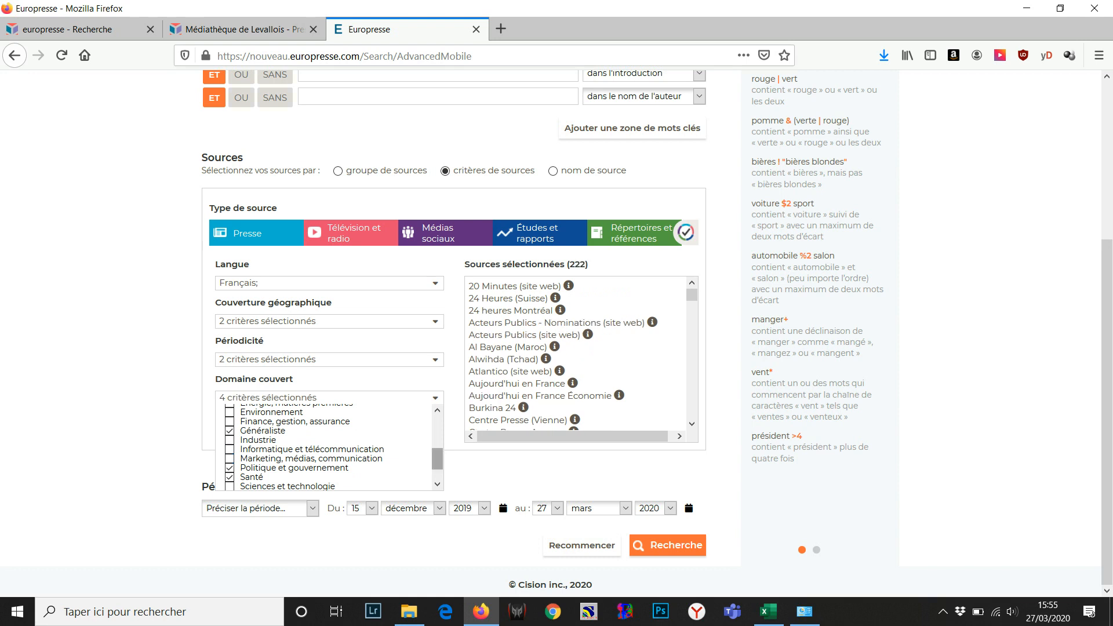
scroll(437, 458, "down", 1)
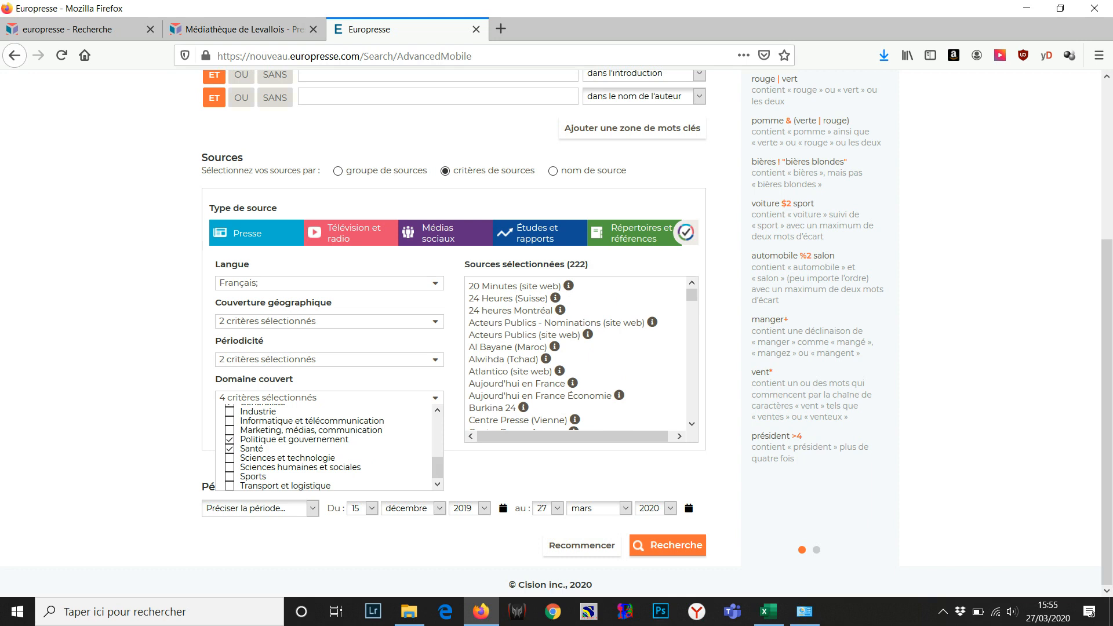
left_click(435, 398)
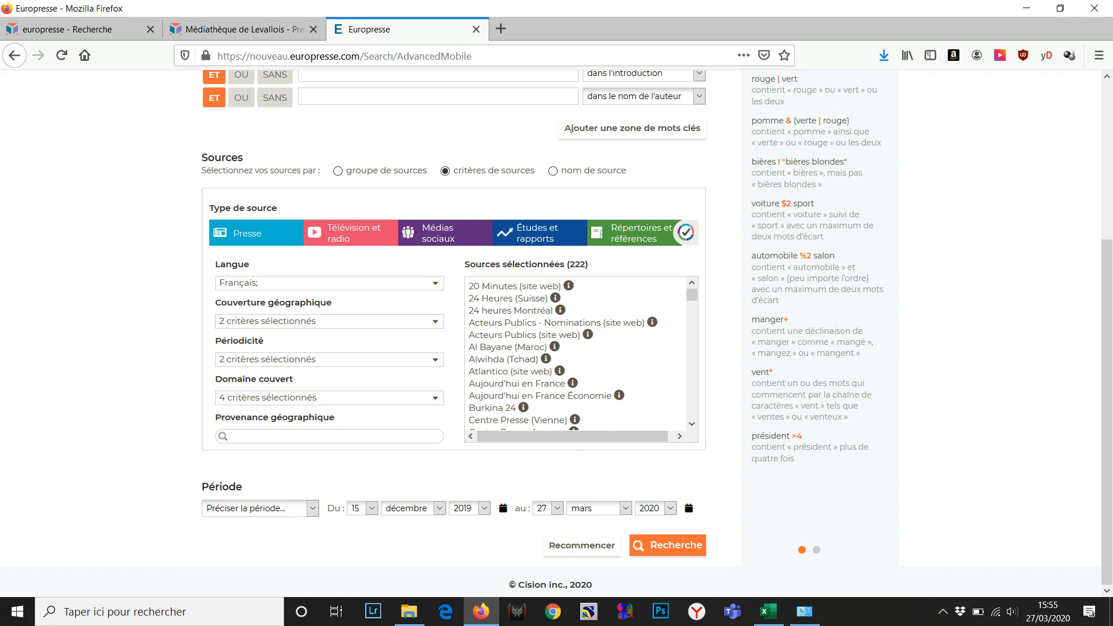
Restrict the sources' geographic origin (Provenance géographique) to France
type("Fr")
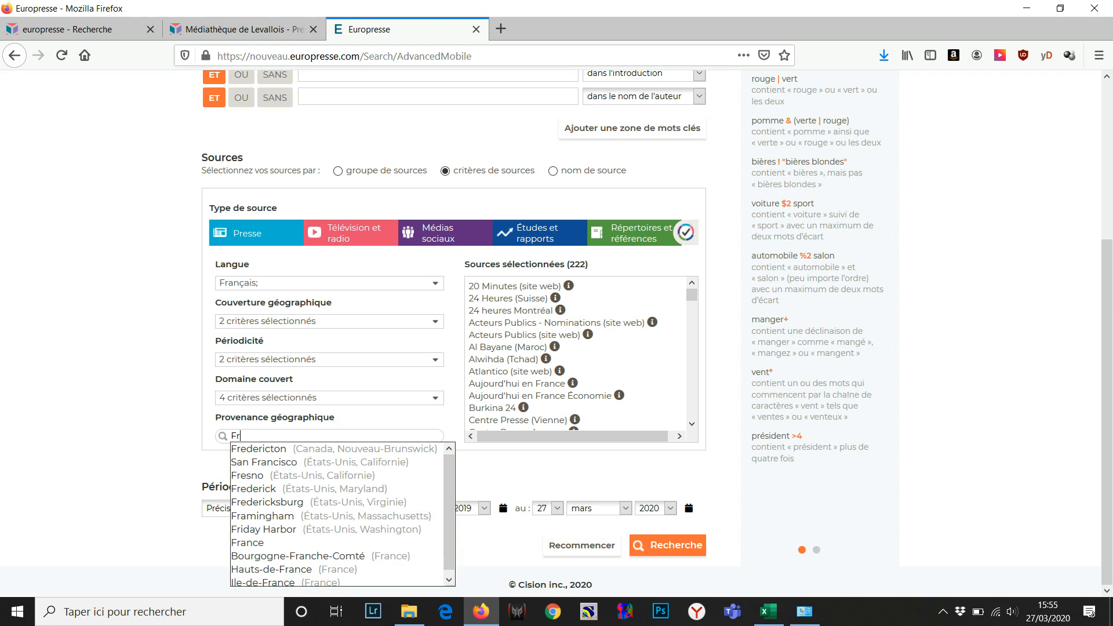
type("ance")
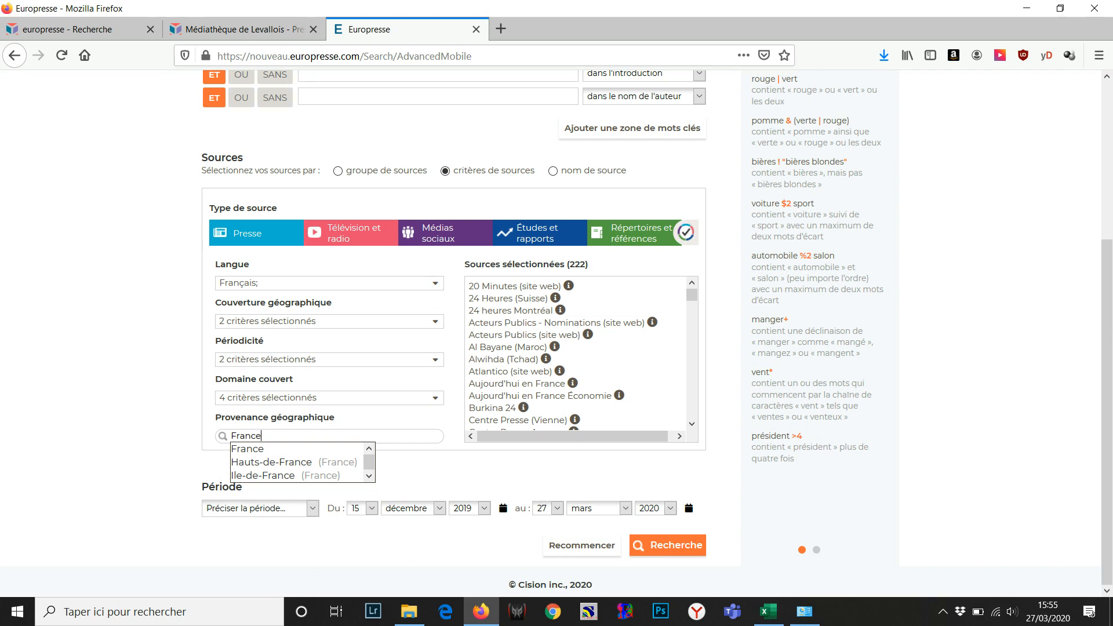
key("Return")
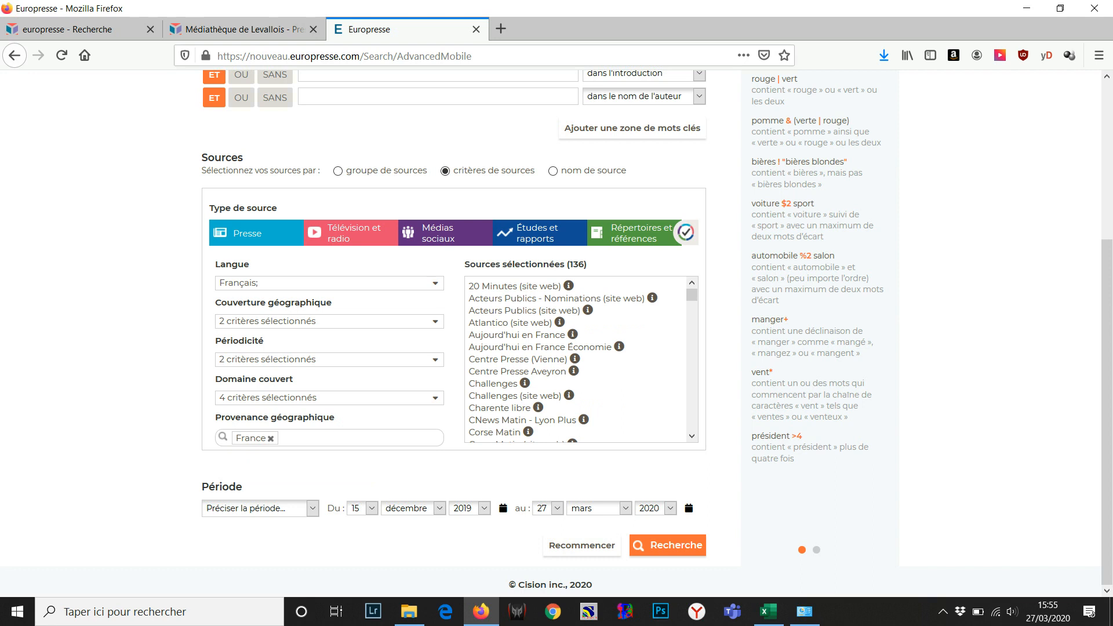
Enter "coronavirus" as the full-text keyword and run the advanced search
scroll(557, 333, "up", 3)
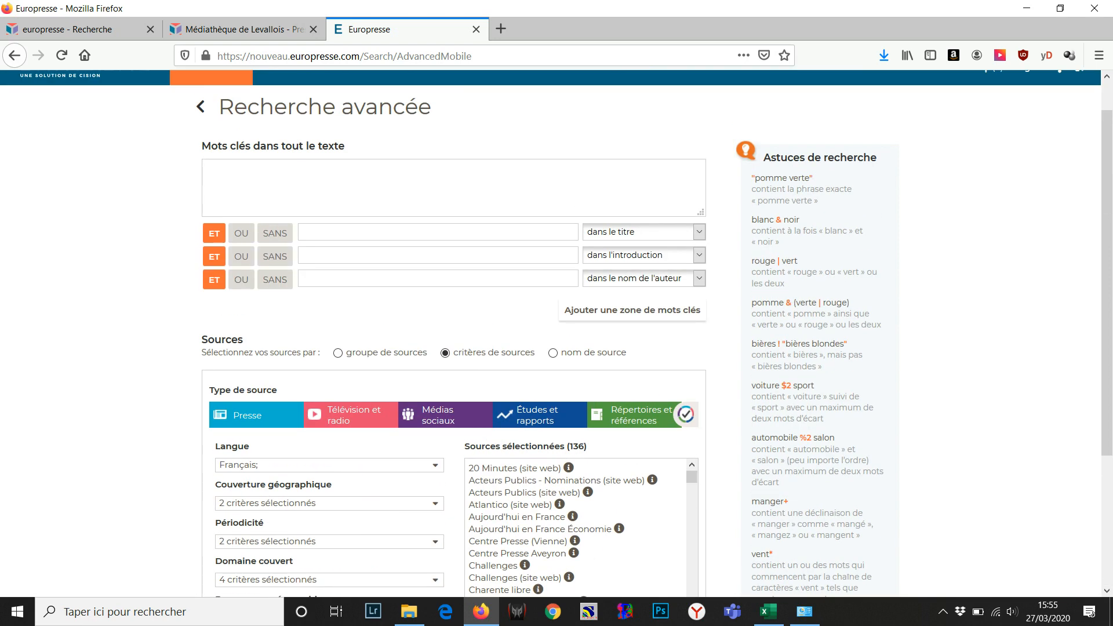
type("coronavirus")
scroll(556, 333, "down", 5)
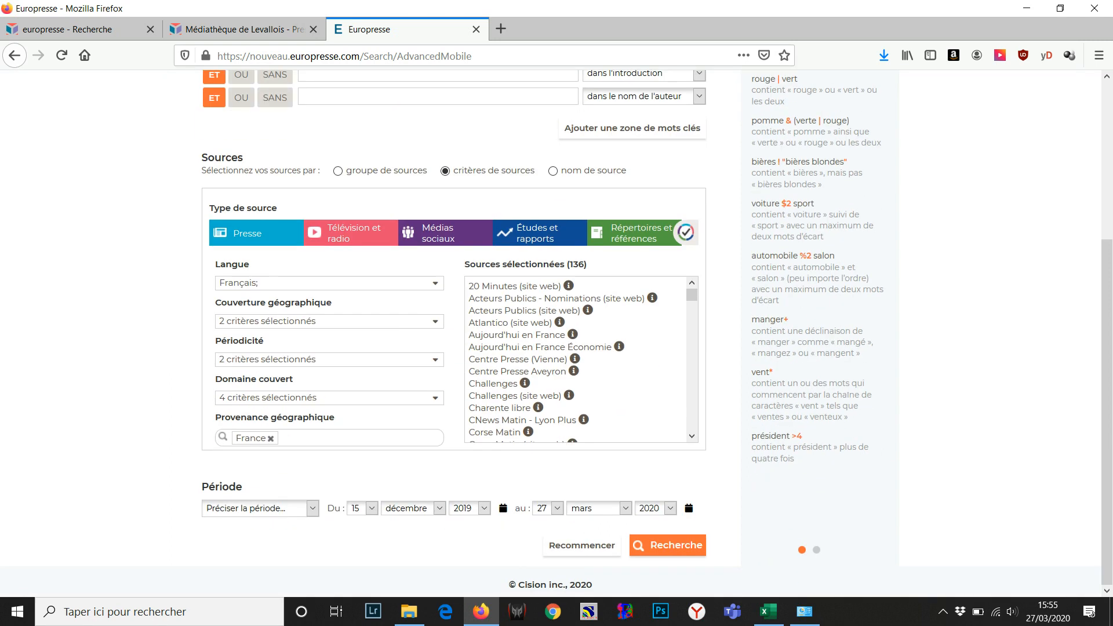
left_click(668, 546)
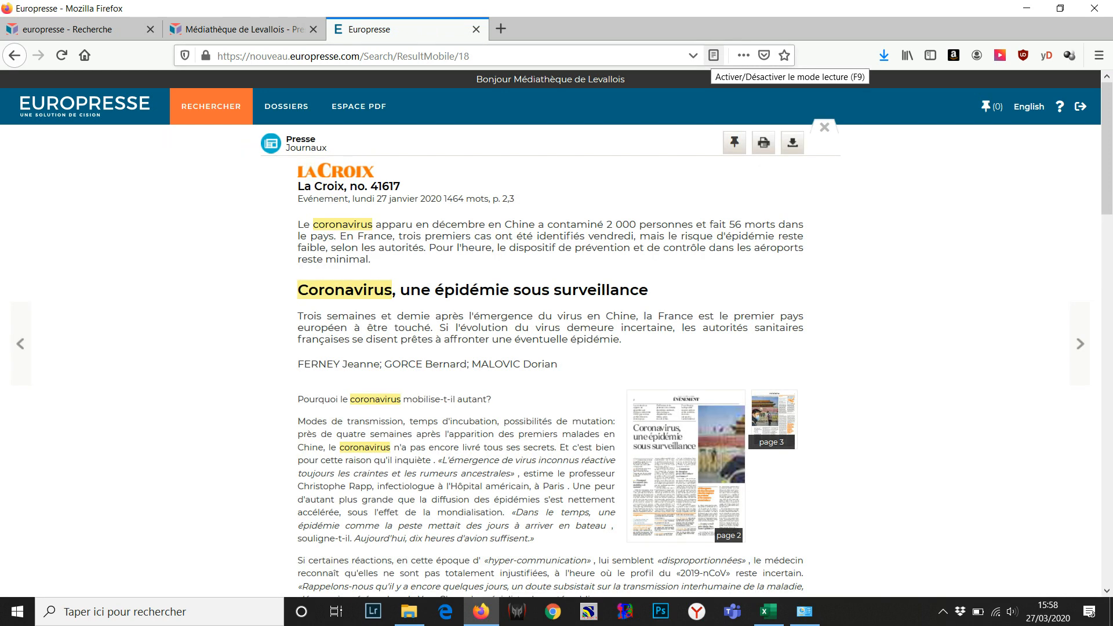
Select the whole body text of the La Croix article in reader view, and return to the normal article page
left_click(714, 55)
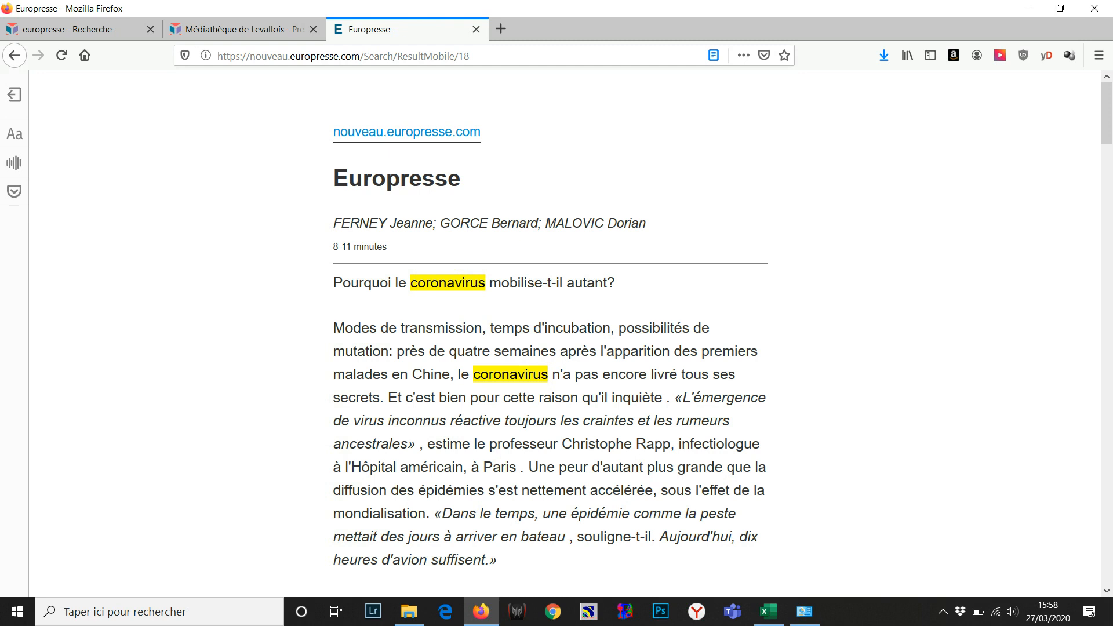
left_click_drag(333, 283, 525, 603)
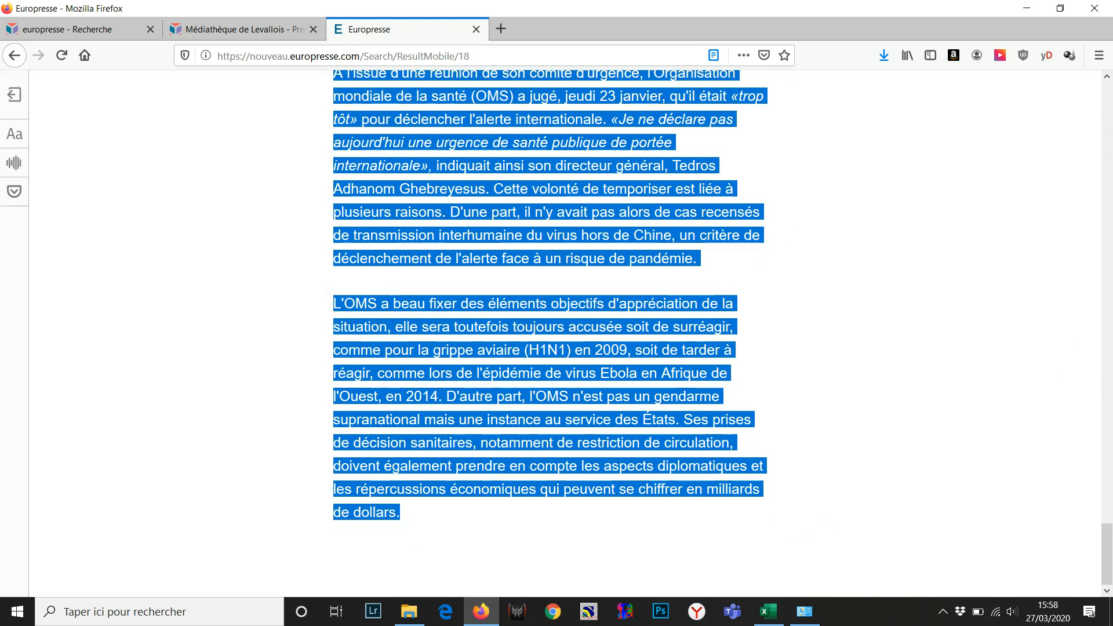
scroll(550, 330, "up", 20)
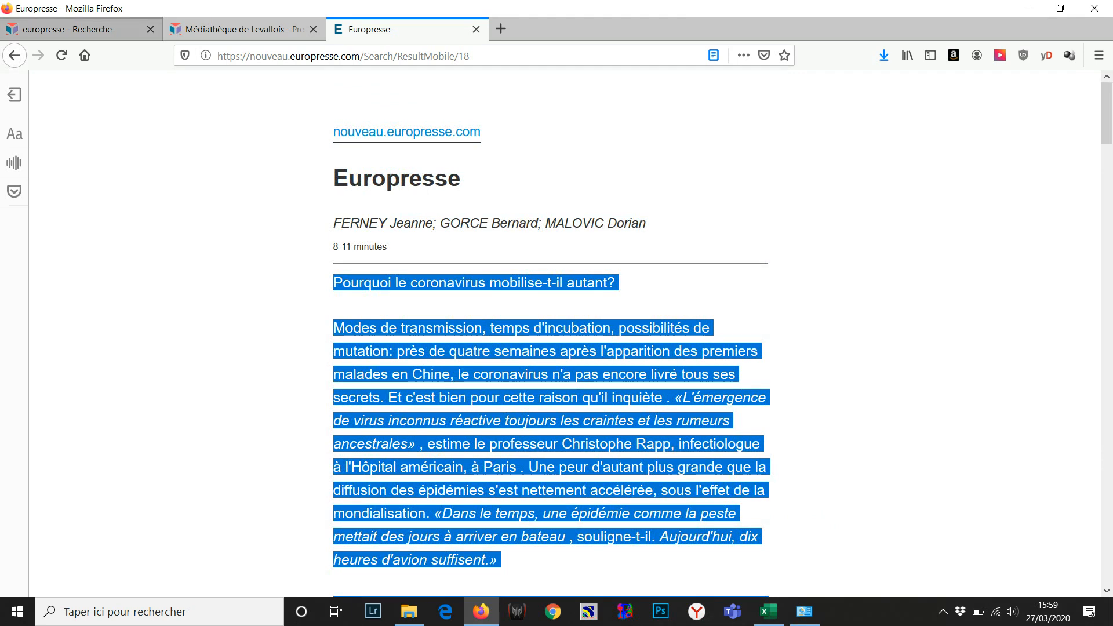
key("alt+Left")
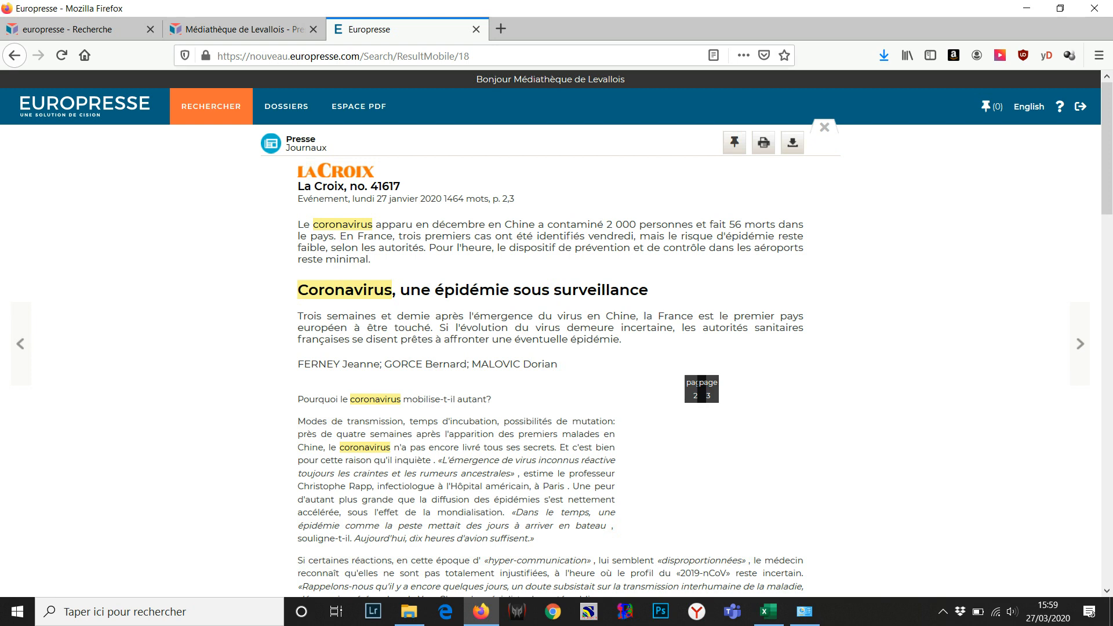
Switch to the TestCorpus.xlsx workbook in Excel and enter the column header "*source_" in cell D1
key("alt+Tab")
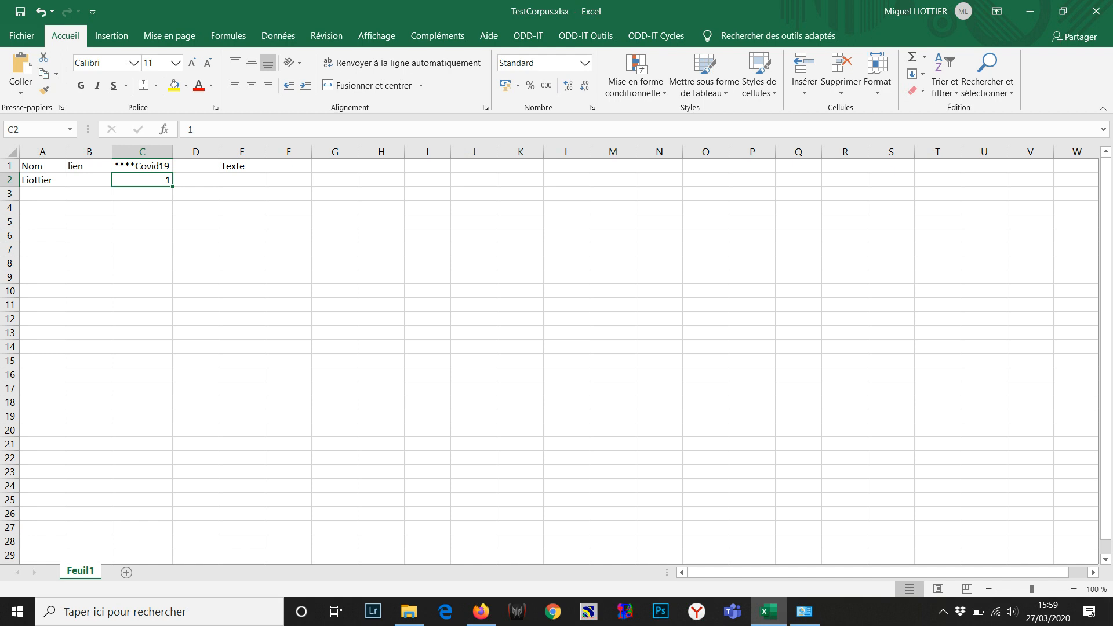
left_click(196, 166)
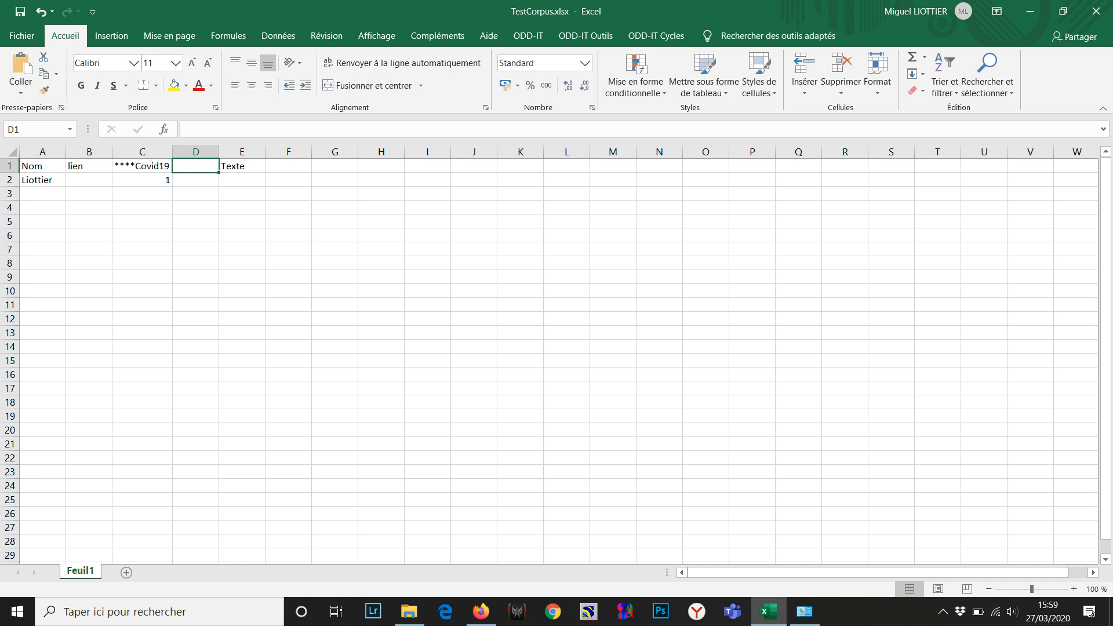
type("*")
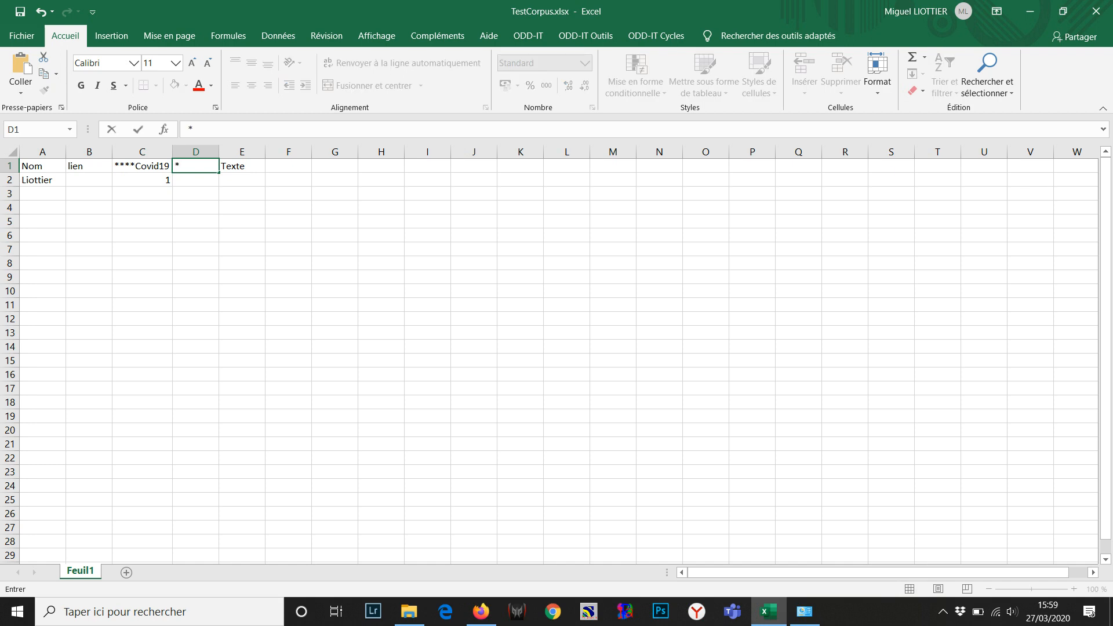
type("source_")
key("Return")
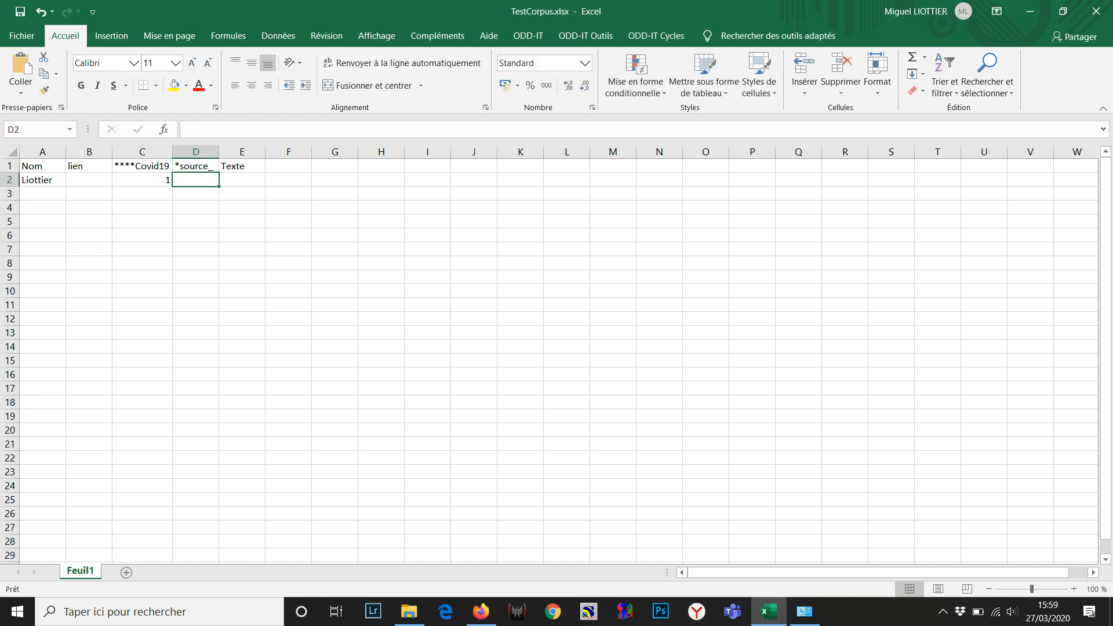
Enter "lacroix" as the source in D2 and select the empty Texte cell E2
type("lacroix")
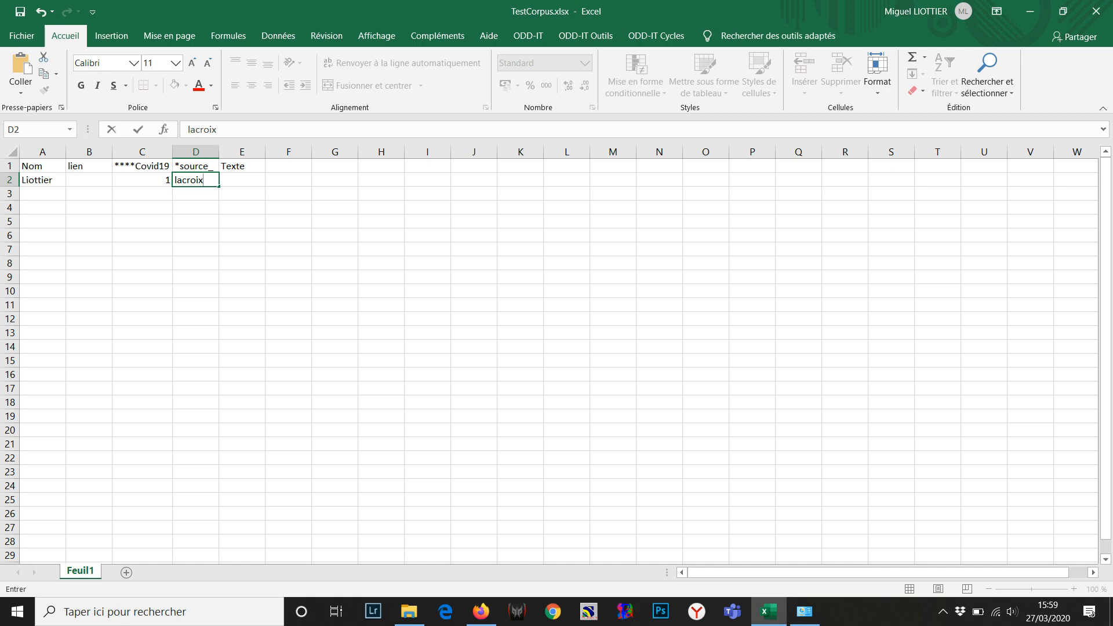
key("Tab")
key("F2")
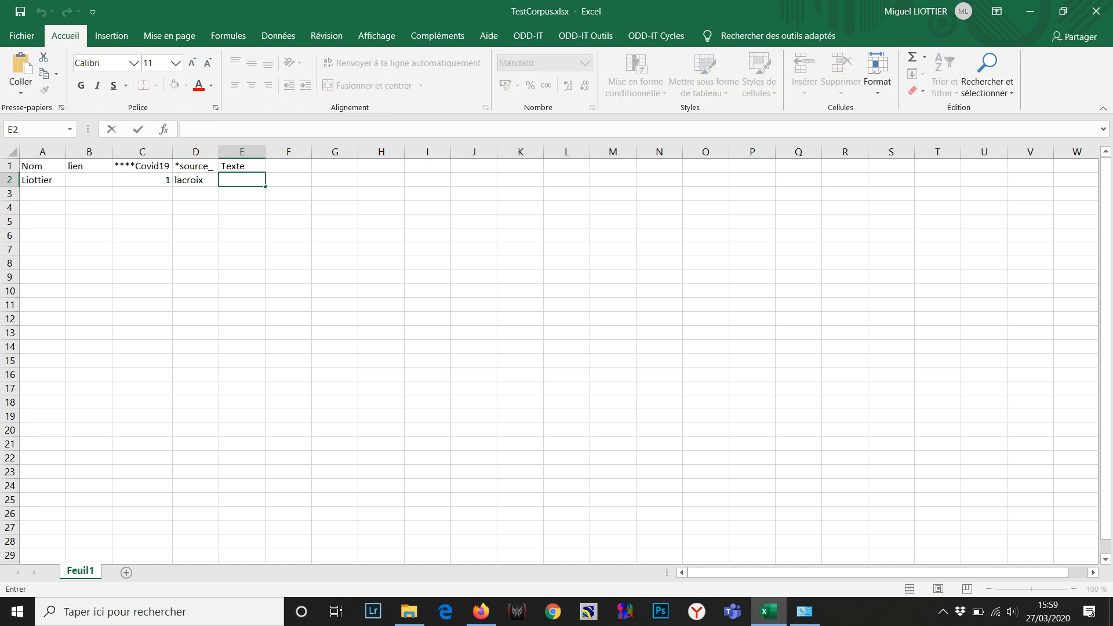
key("Return")
key("Up")
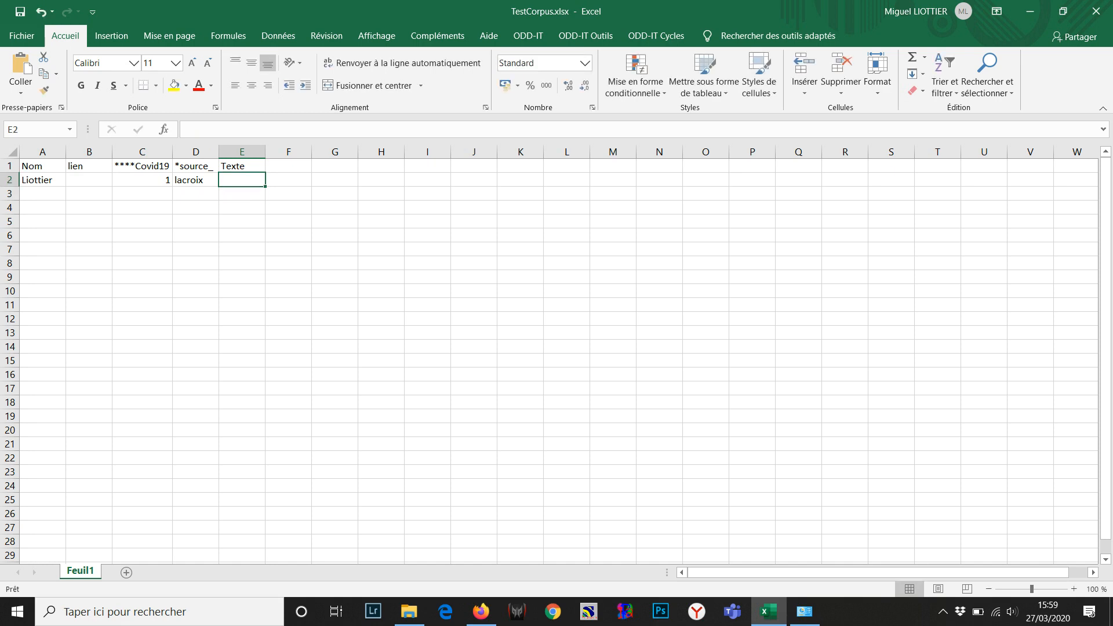
Paste the copied La Croix article text entirely inside the single Texte cell E2, and select the empty lien cell B2
key("ctrl+v")
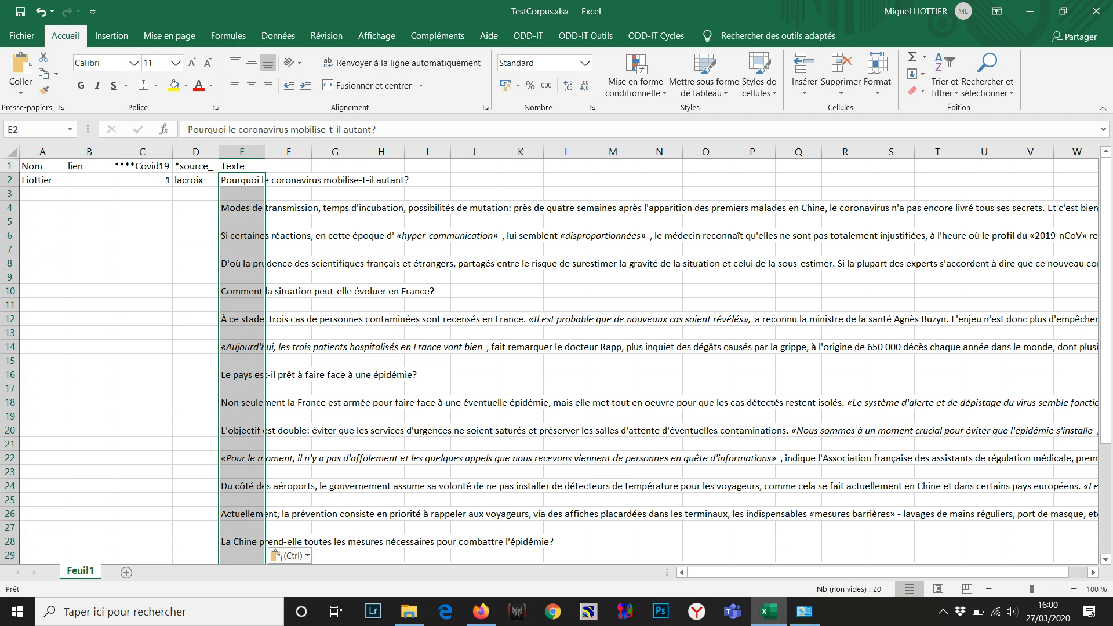
key("ctrl+z")
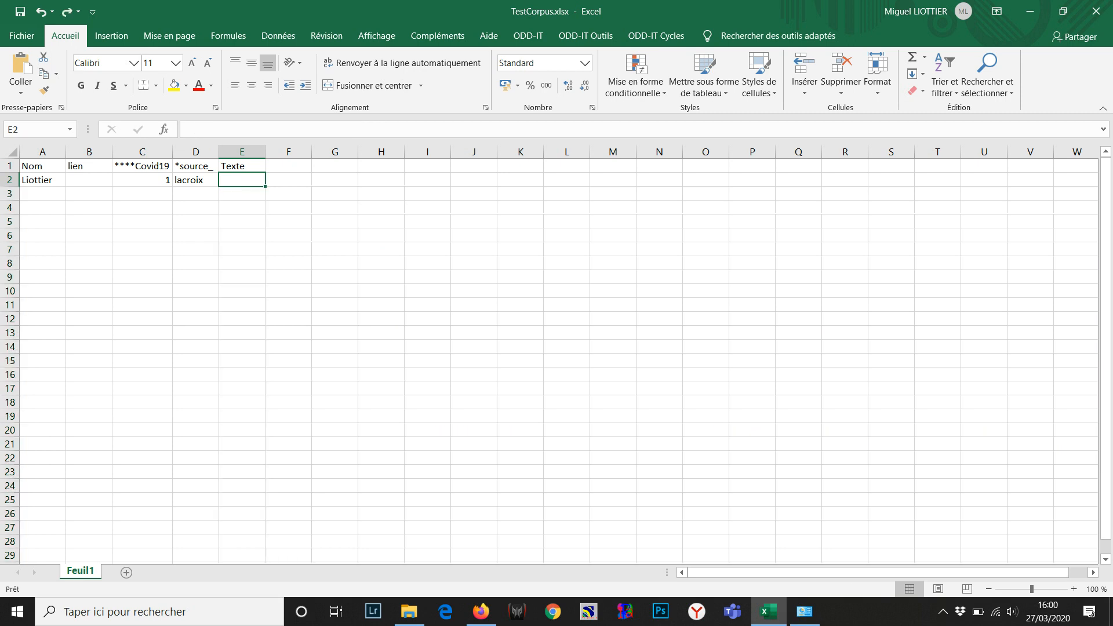
double_click(242, 179)
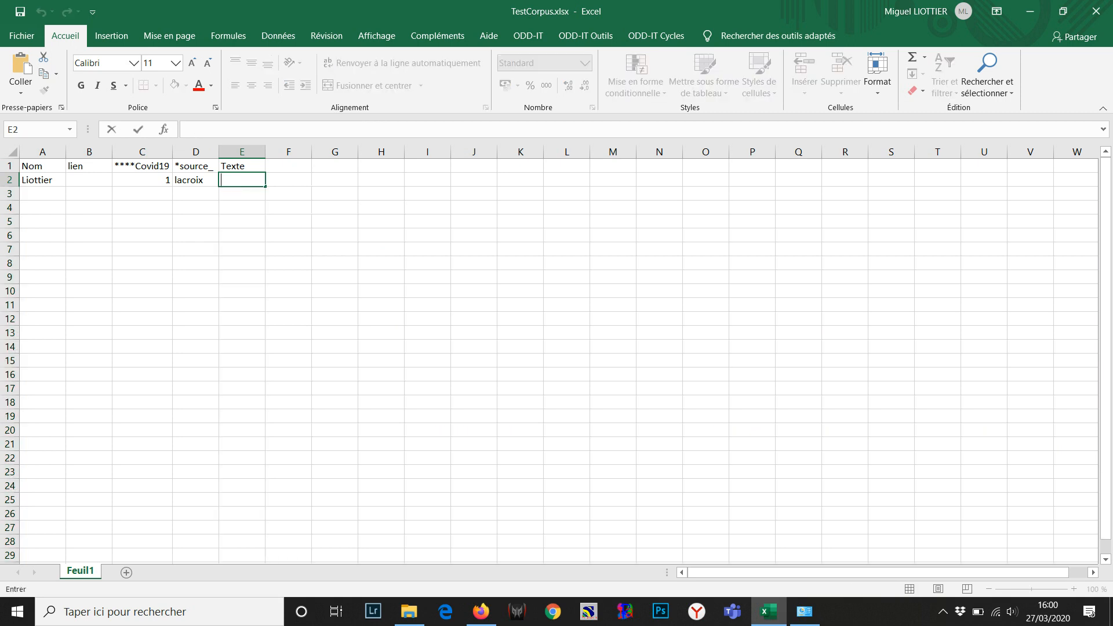
key("ctrl+v")
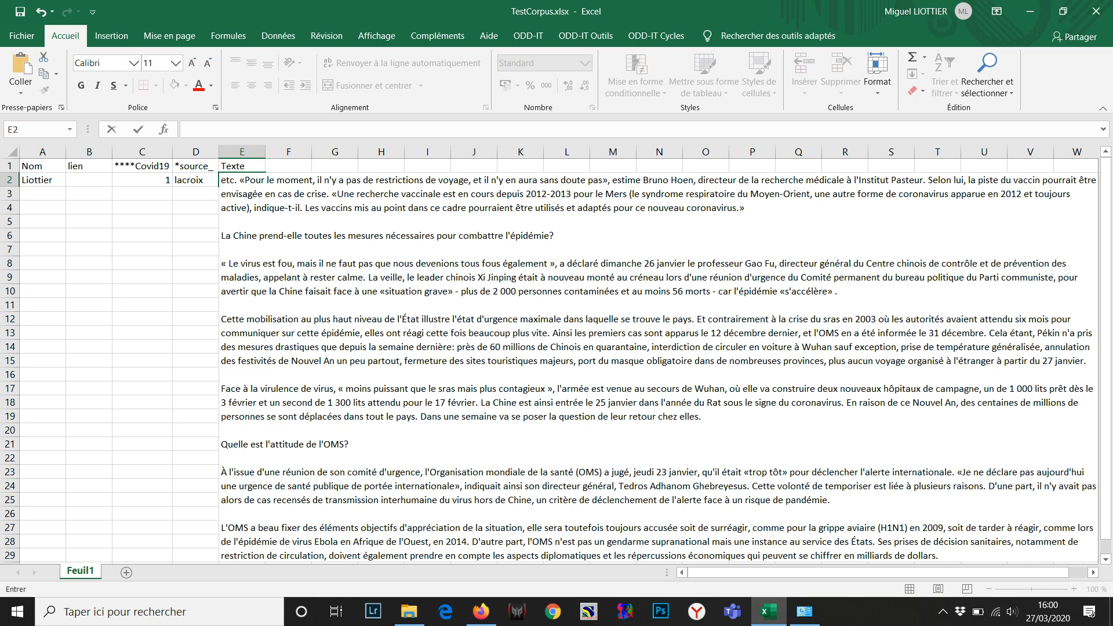
left_click(88, 180)
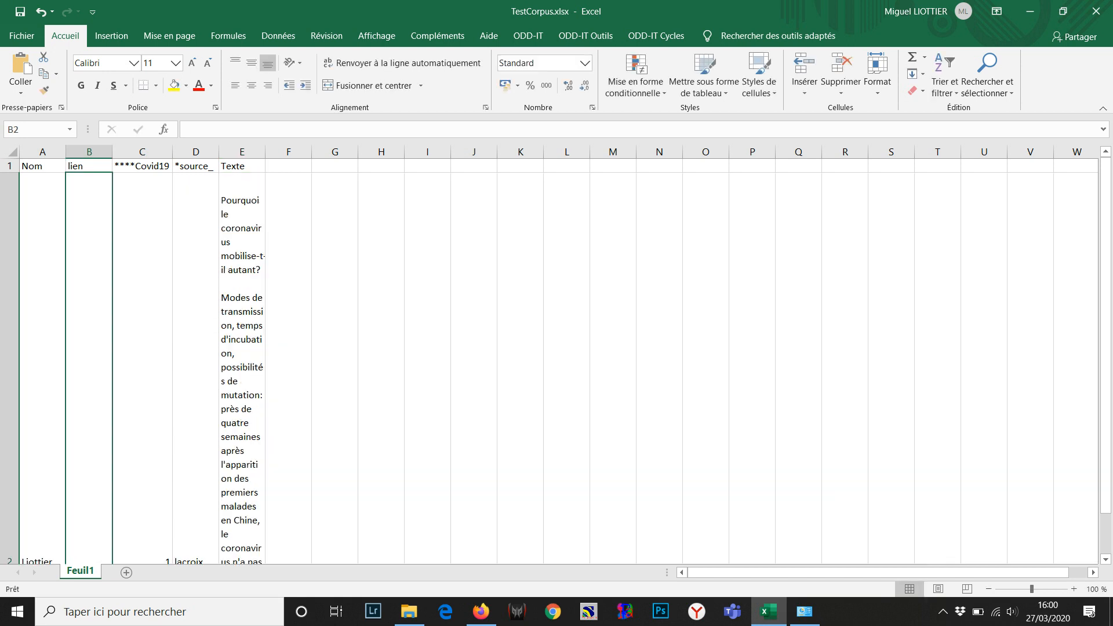
Switch to Firefox, highlight the La Croix headline "Coronavirus, une épidémie sous surveillance", and return to Excel
key("alt+Tab")
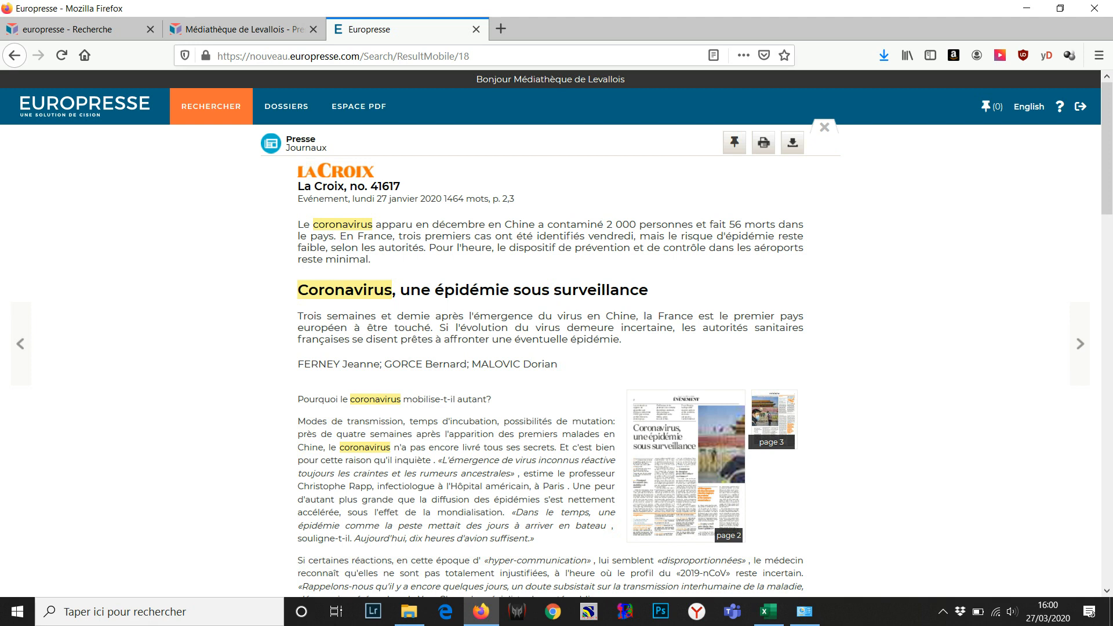
left_click_drag(649, 290, 297, 290)
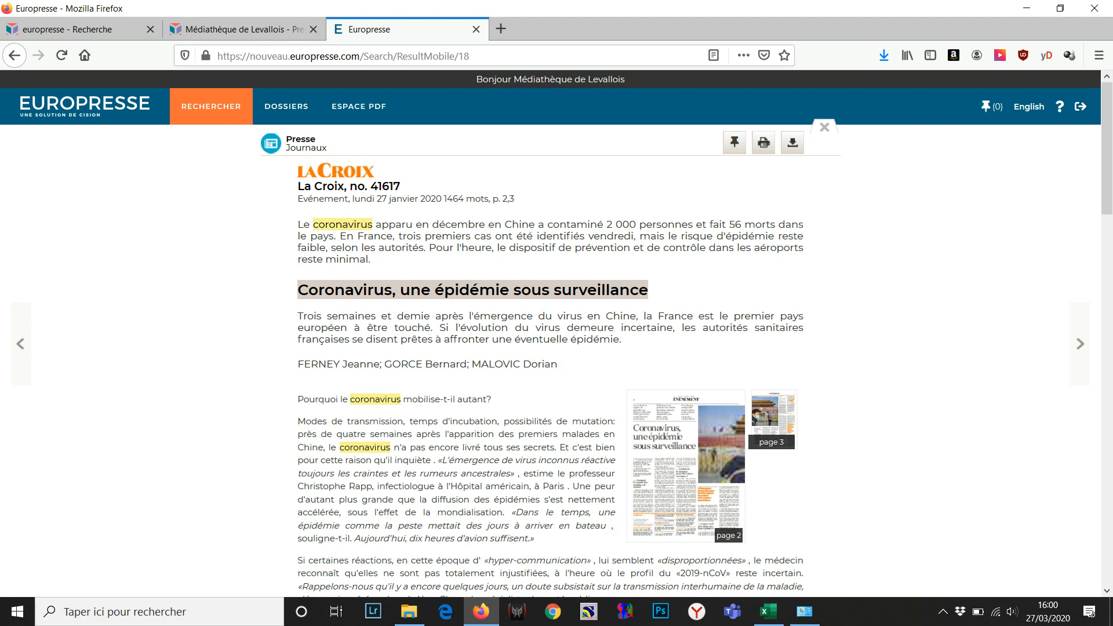
key("alt+Tab")
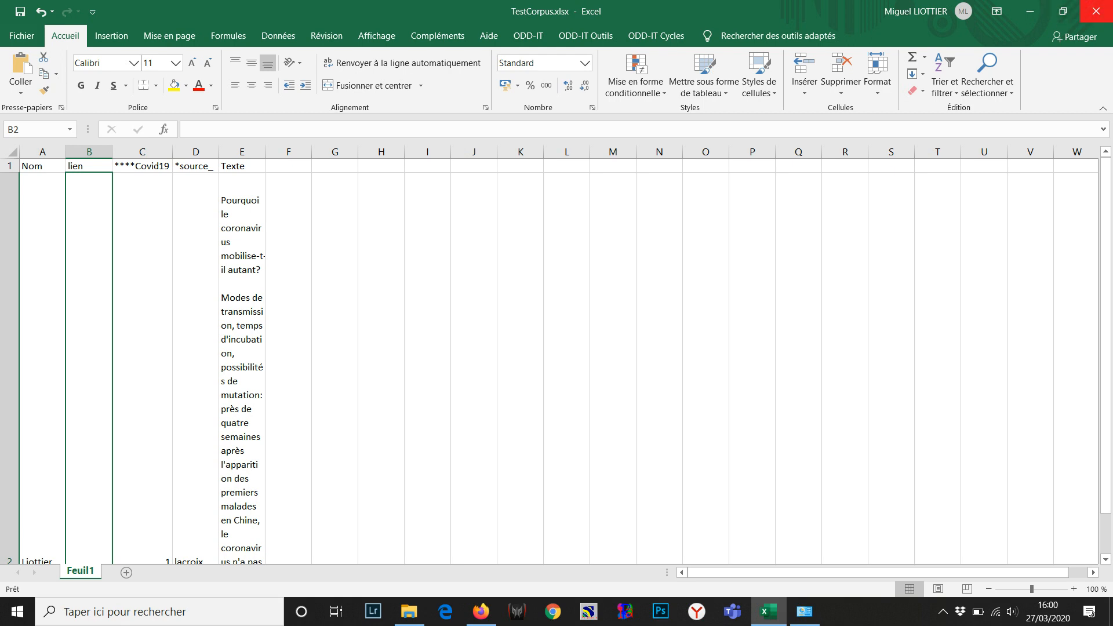
Close the TestCorpus.xlsx workbook without saving its changes and return to the Europresse article in Firefox
left_click(1096, 11)
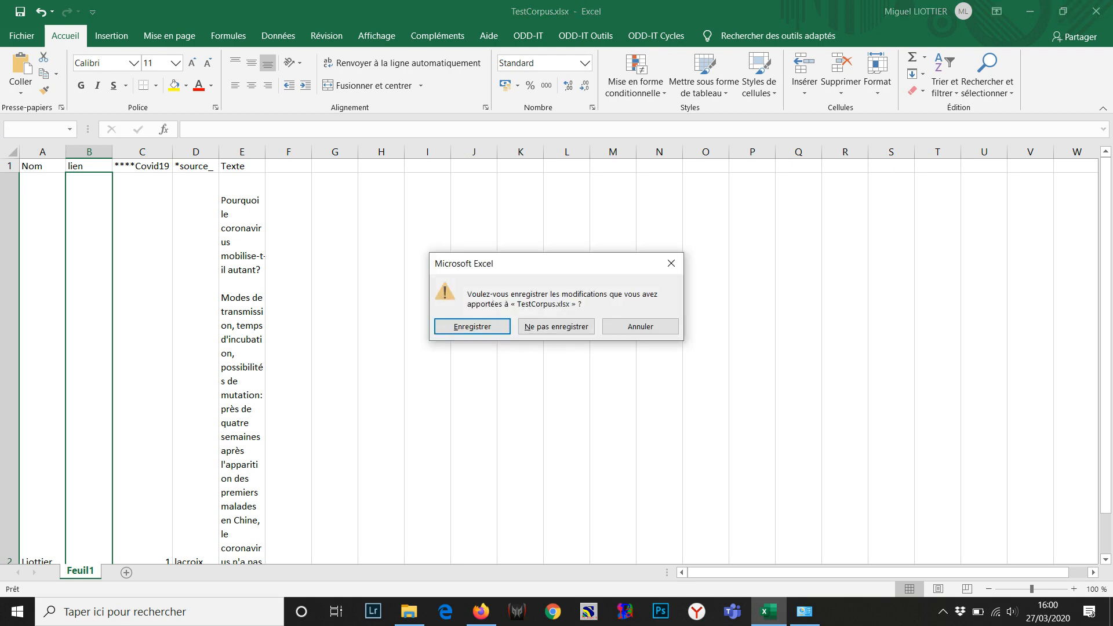
left_click(556, 327)
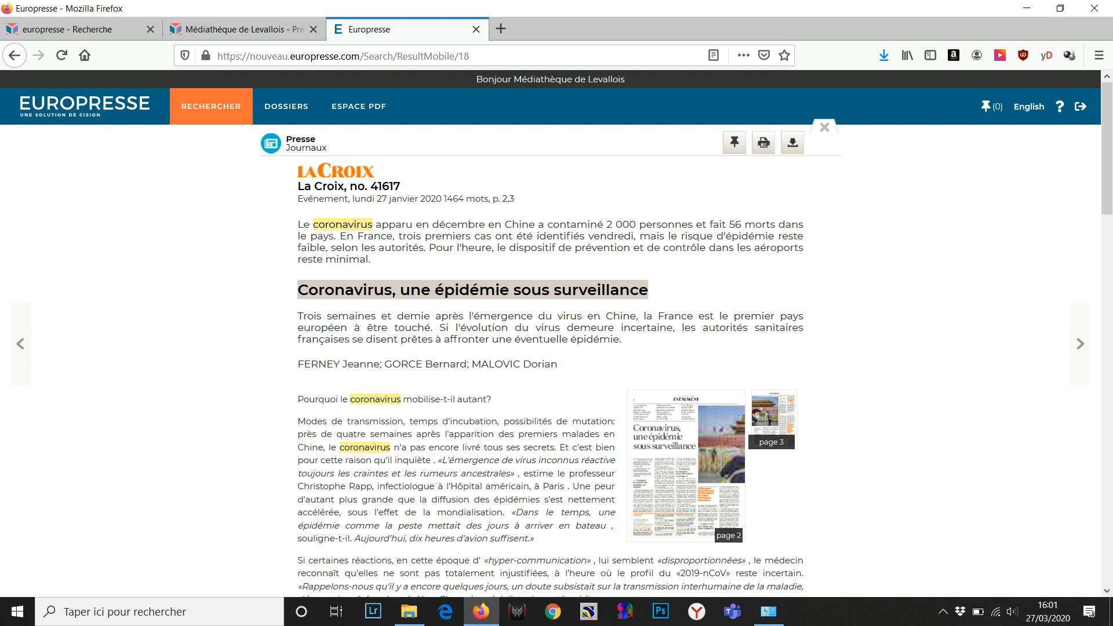
left_click(409, 612)
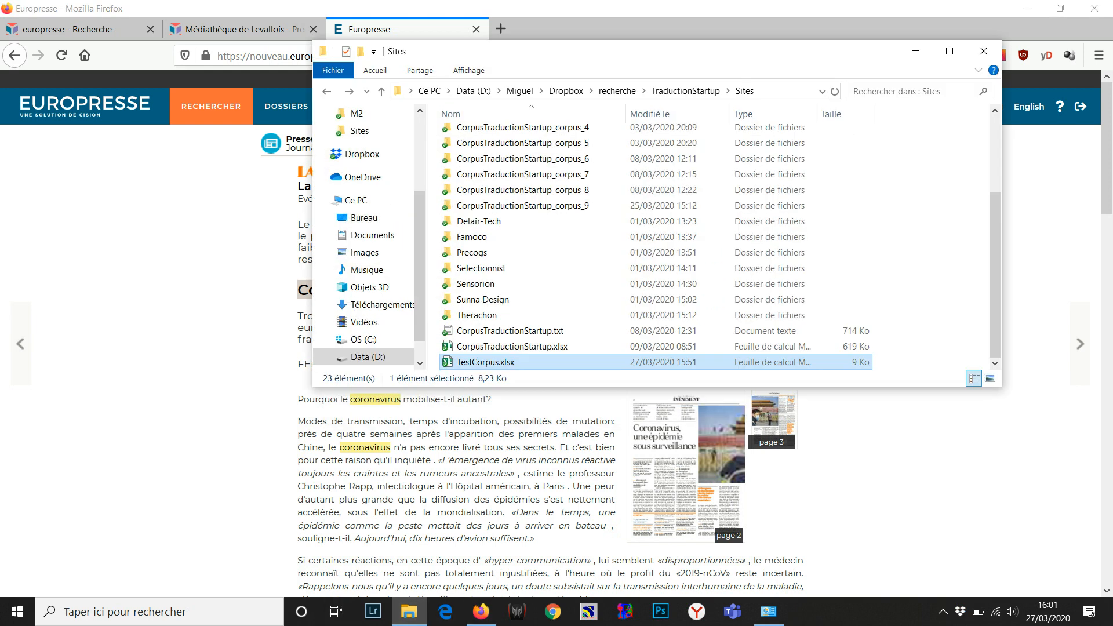
key("alt+Tab")
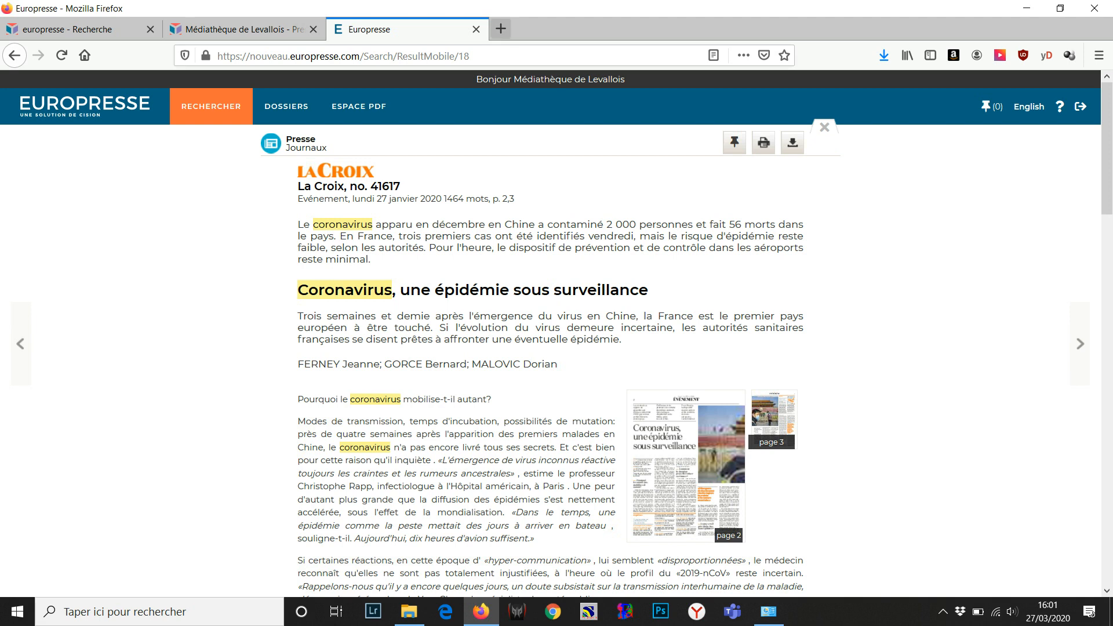
Open a new browser tab and copy the headline "Coronavirus, une épidémie sous surveillance" from the Europresse article
left_click(501, 29)
left_click(391, 137)
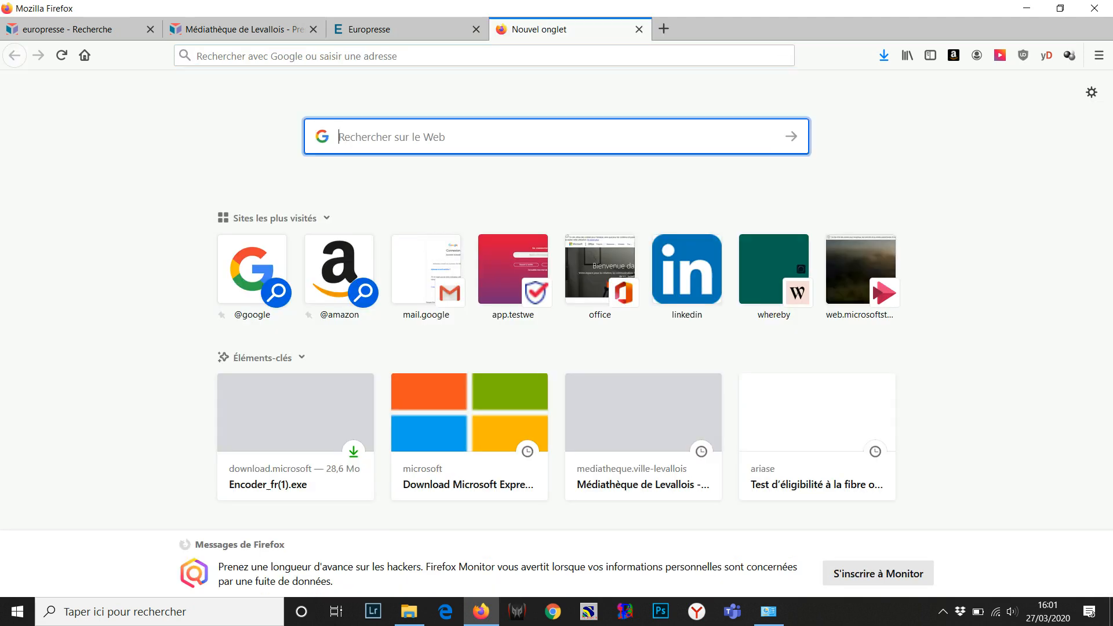
key("alt+Tab")
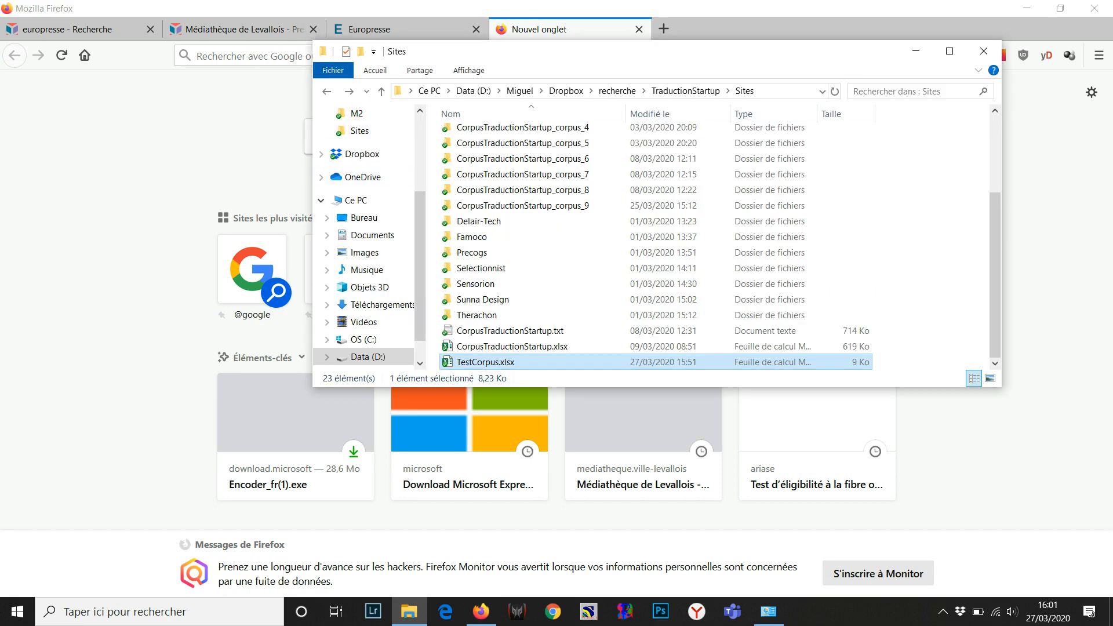
left_click(400, 29)
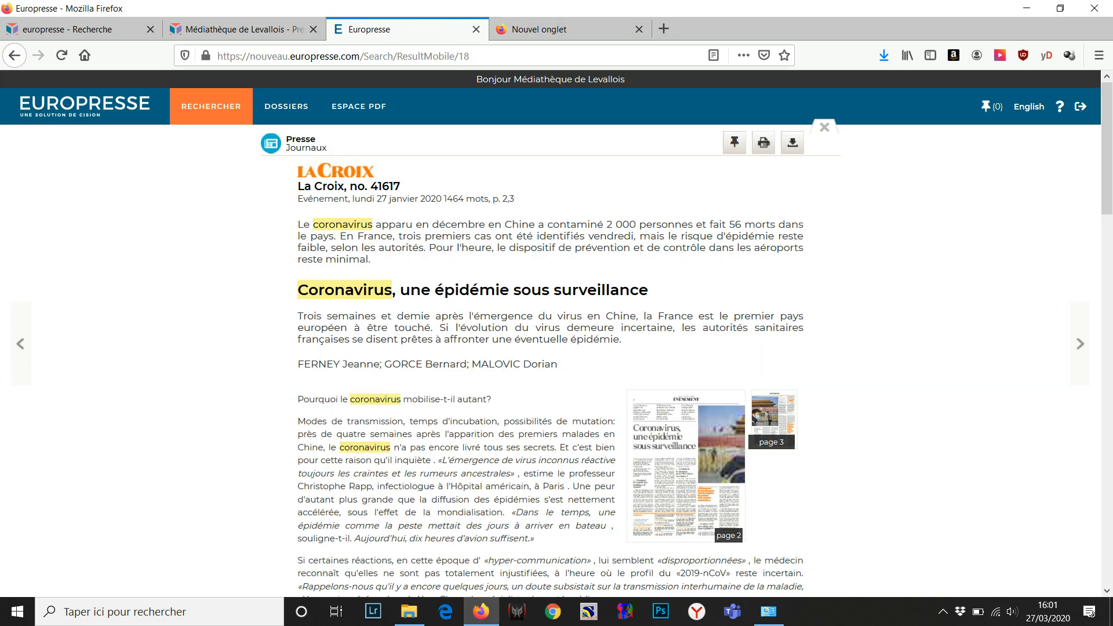
left_click_drag(649, 290, 297, 290)
key("ctrl+c")
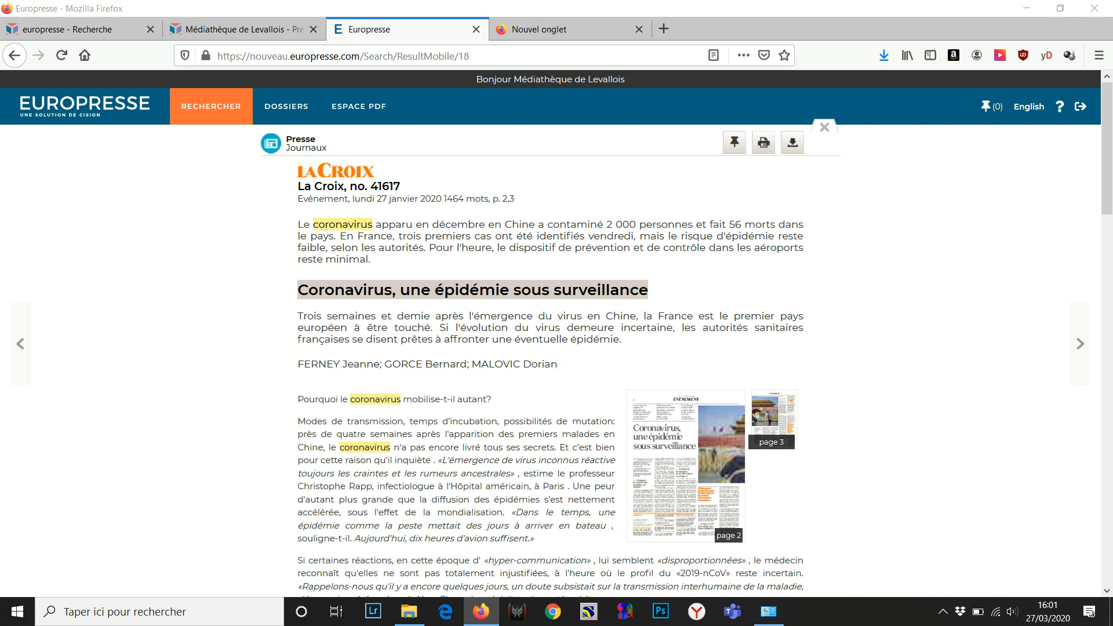
Run a web search in the new tab for the copied headline "Coronavirus, une épidémie sous surveillance"
key("alt+Tab")
left_click(564, 29)
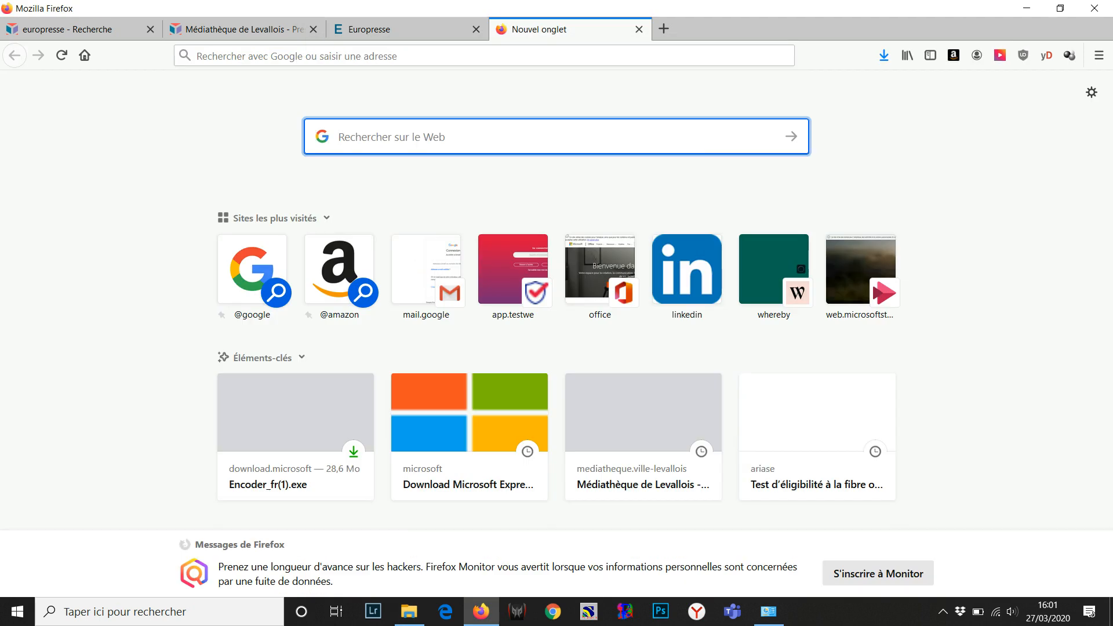
key("ctrl+v")
key("Return")
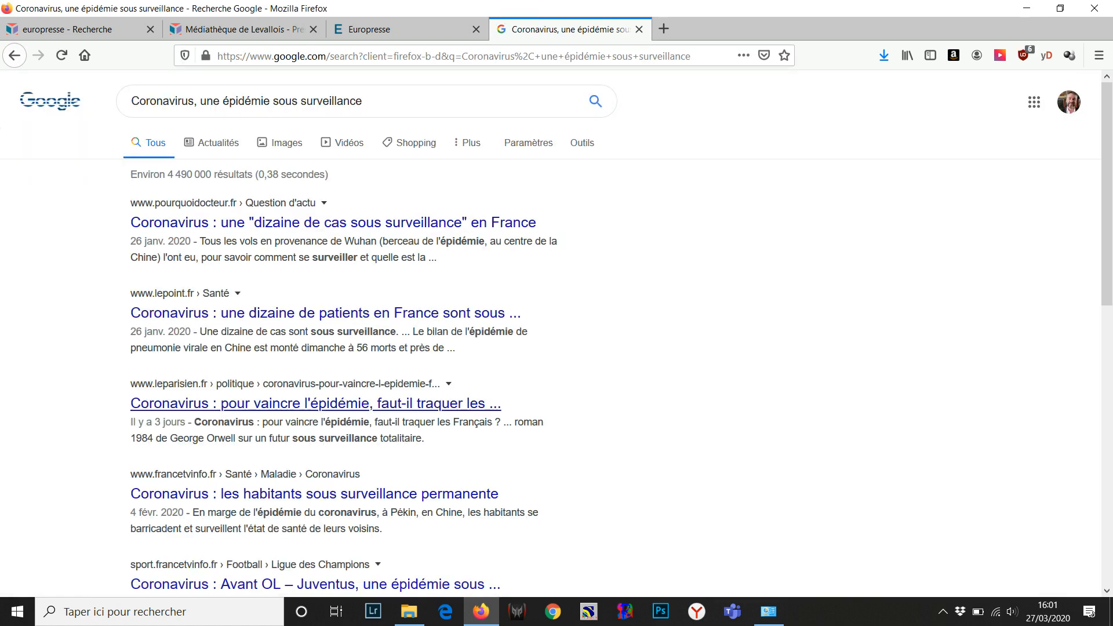
Open the sudouest.fr search result about 82 deaths in China and look over the article page
scroll(313, 403, "down", 2)
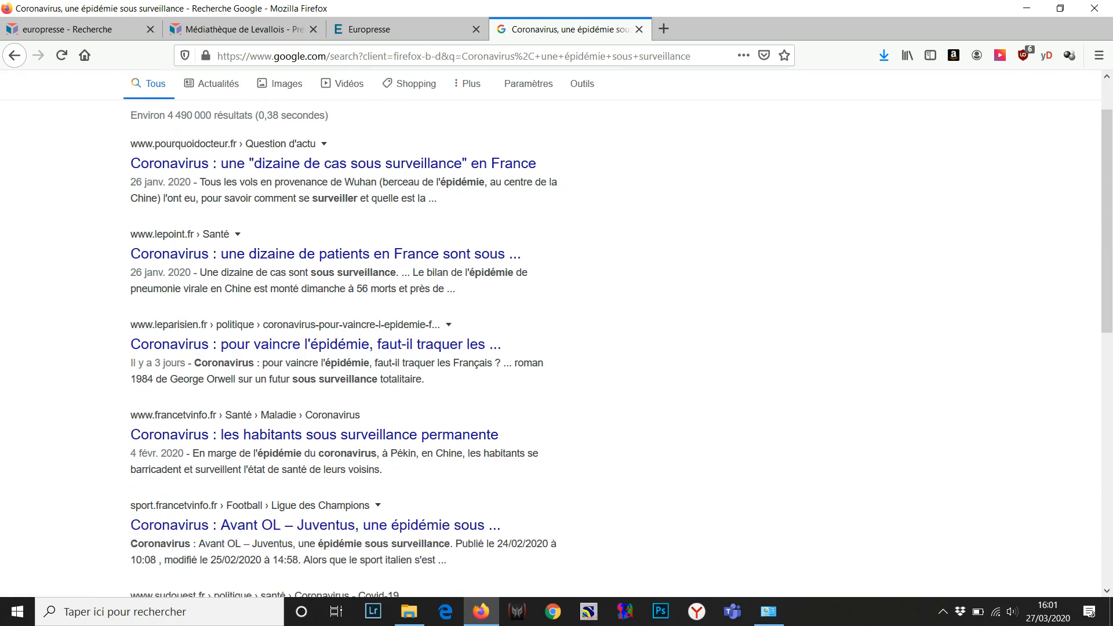
scroll(618, 334, "down", 2)
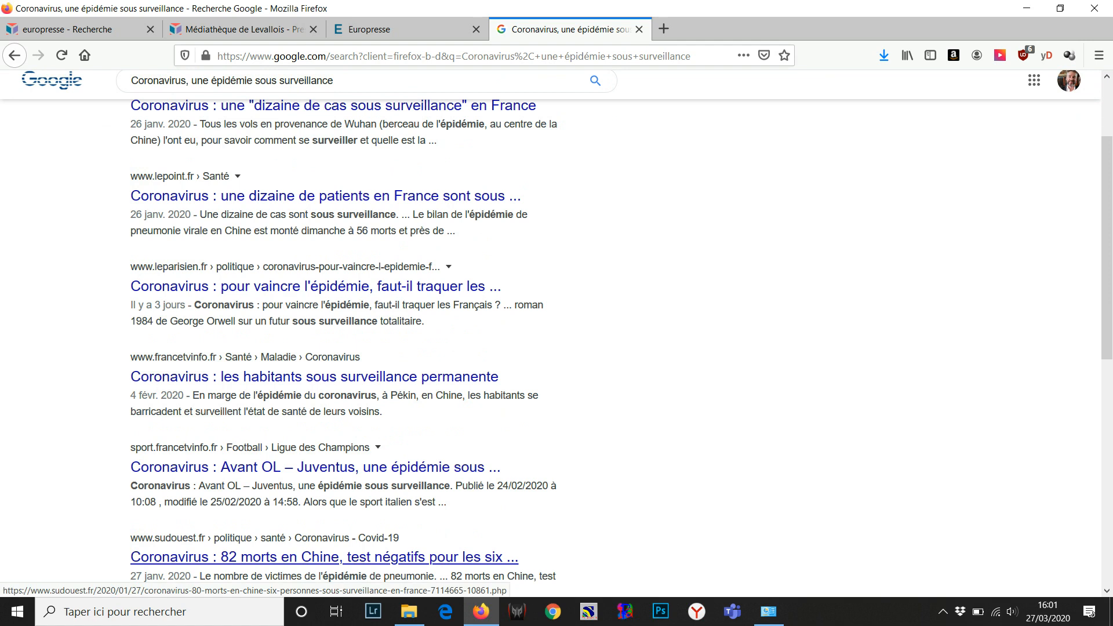
left_click(324, 556)
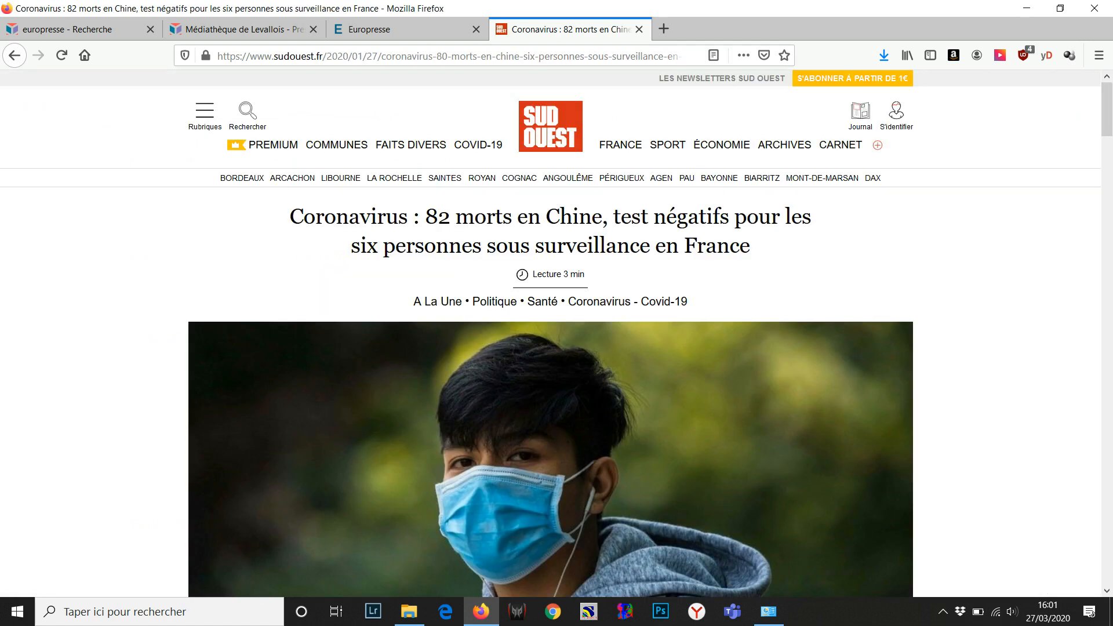
scroll(551, 342, "down", 10)
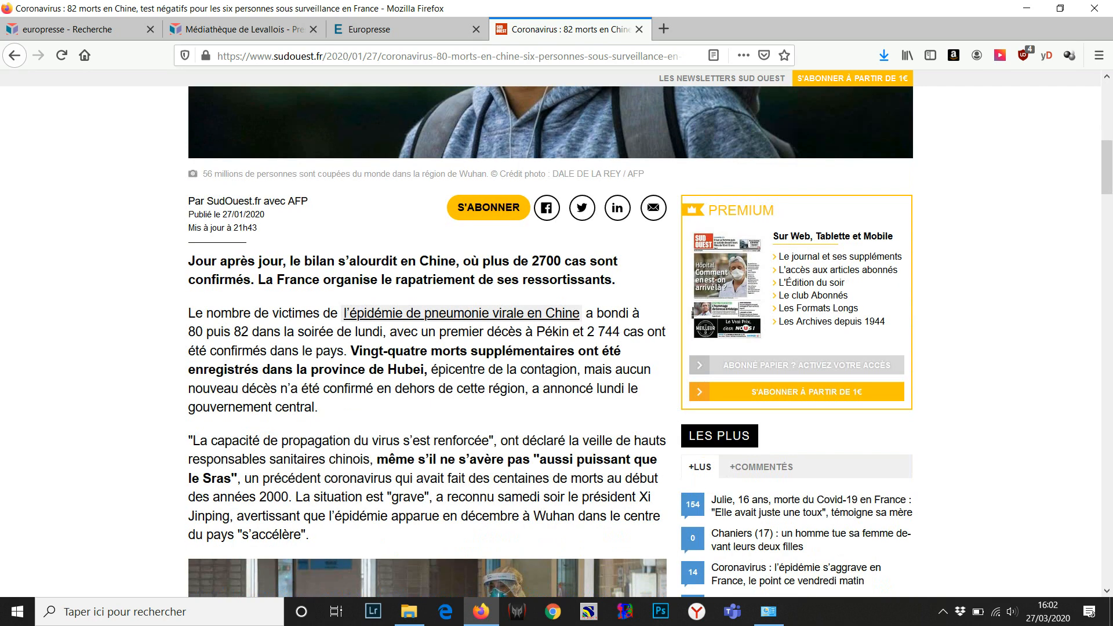
scroll(551, 342, "up", 8)
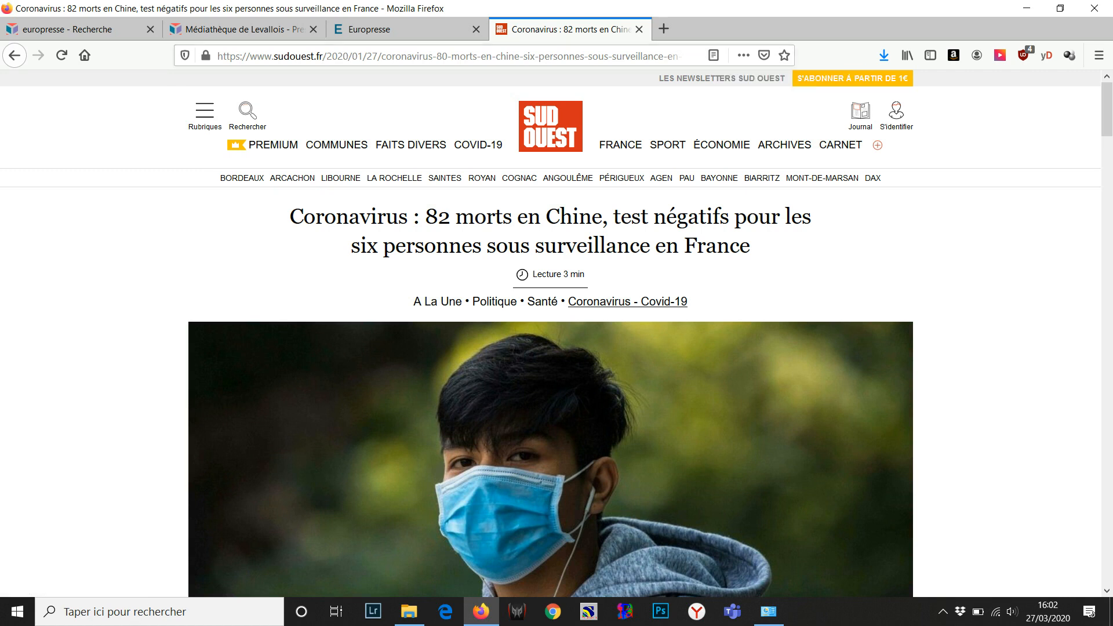
scroll(551, 342, "down", 10)
scroll(551, 342, "up", 6)
scroll(550, 342, "up", 4)
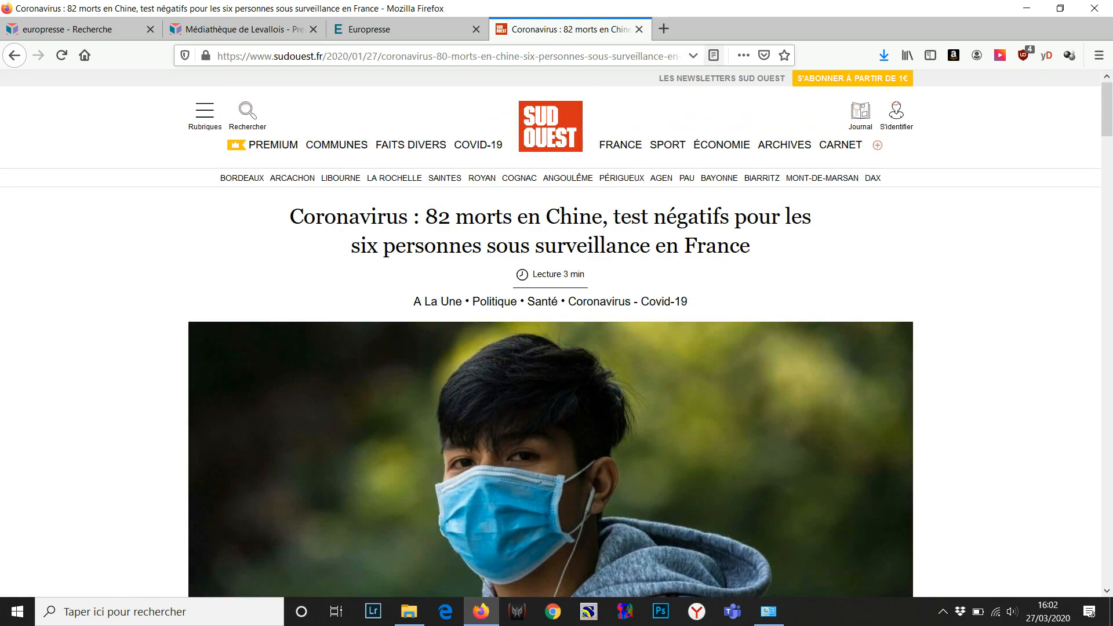
Display the Sud Ouest article in reader view and select its text from the headline to the last paragraph
key("F9")
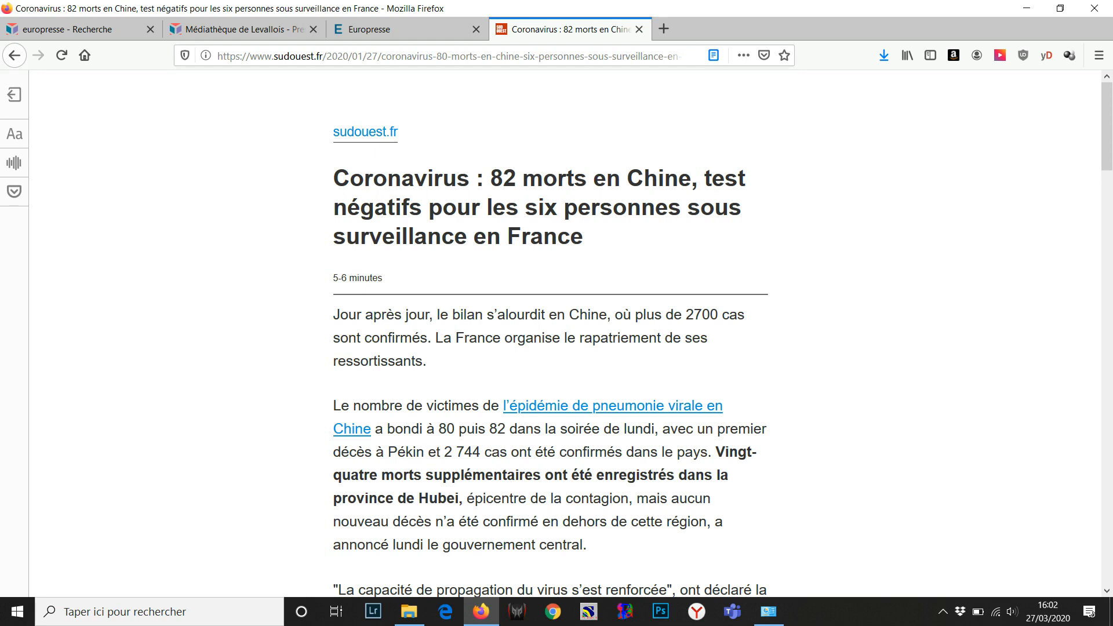
scroll(551, 333, "down", 20)
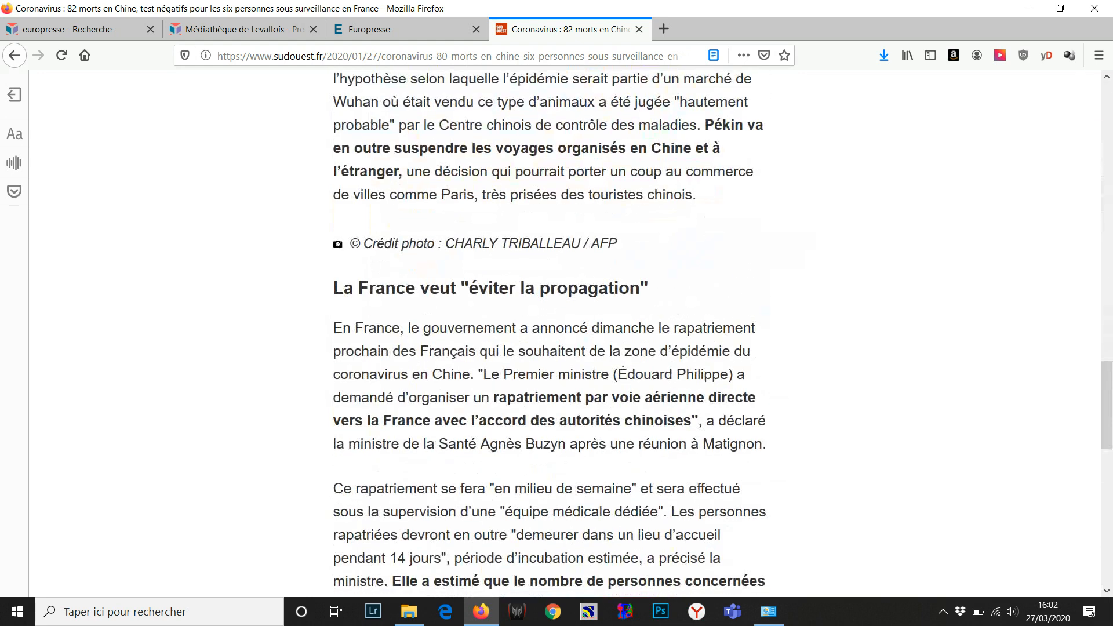
scroll(551, 333, "down", 10)
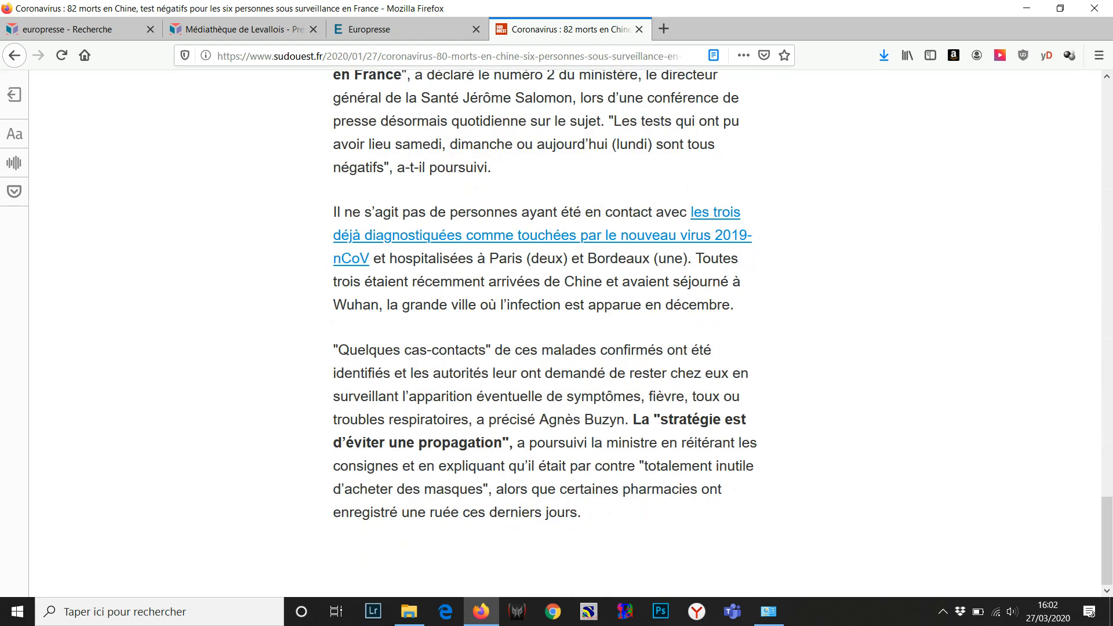
scroll(551, 333, "up", 15)
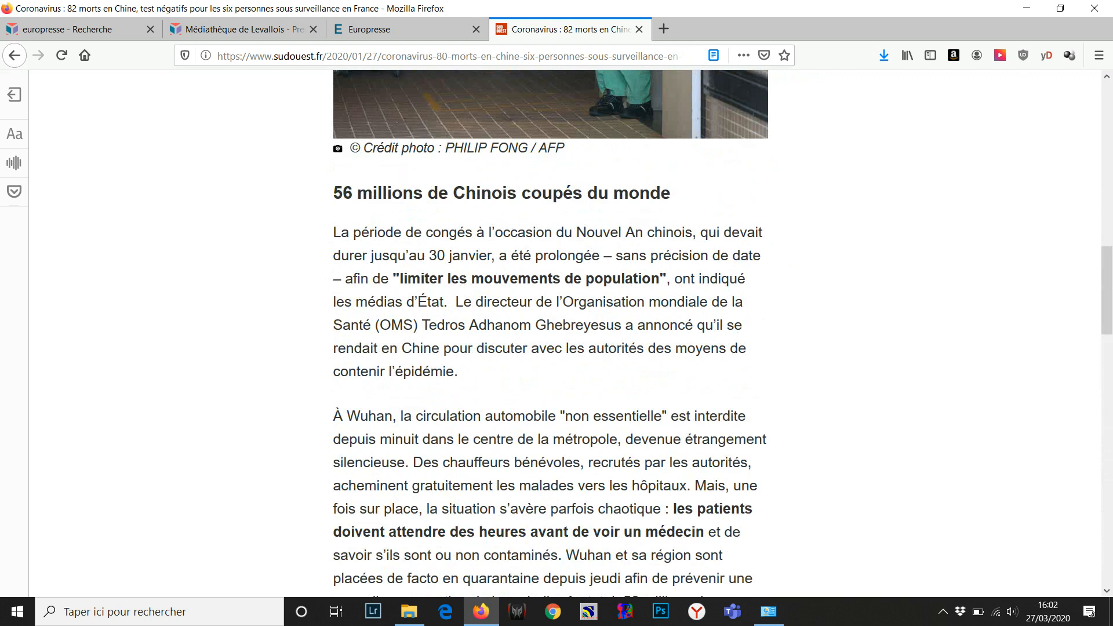
scroll(550, 333, "up", 10)
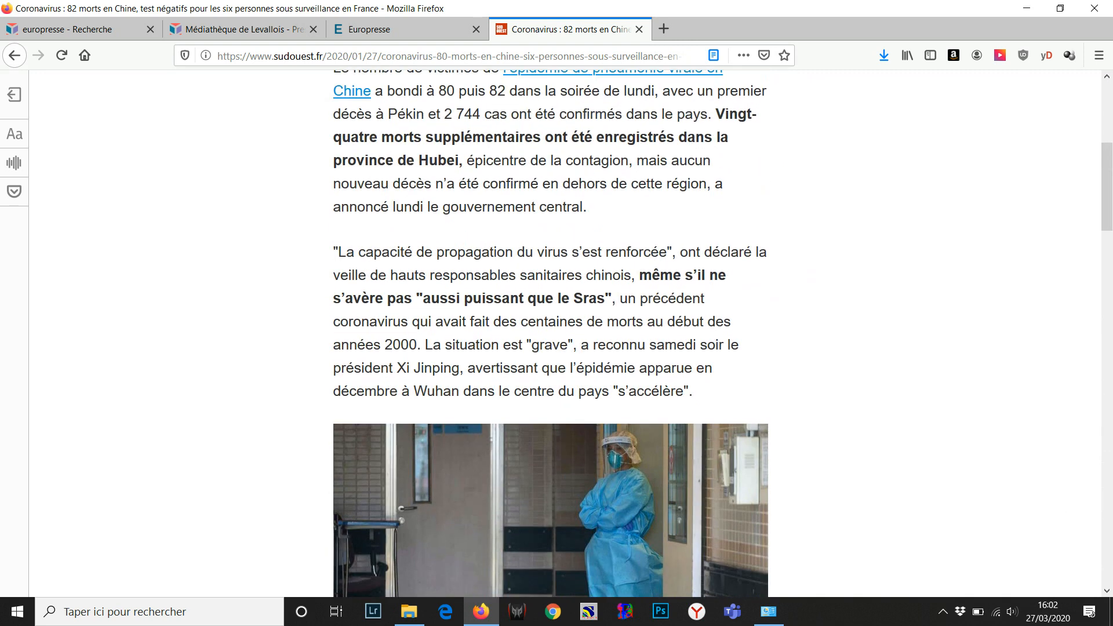
scroll(550, 333, "up", 6)
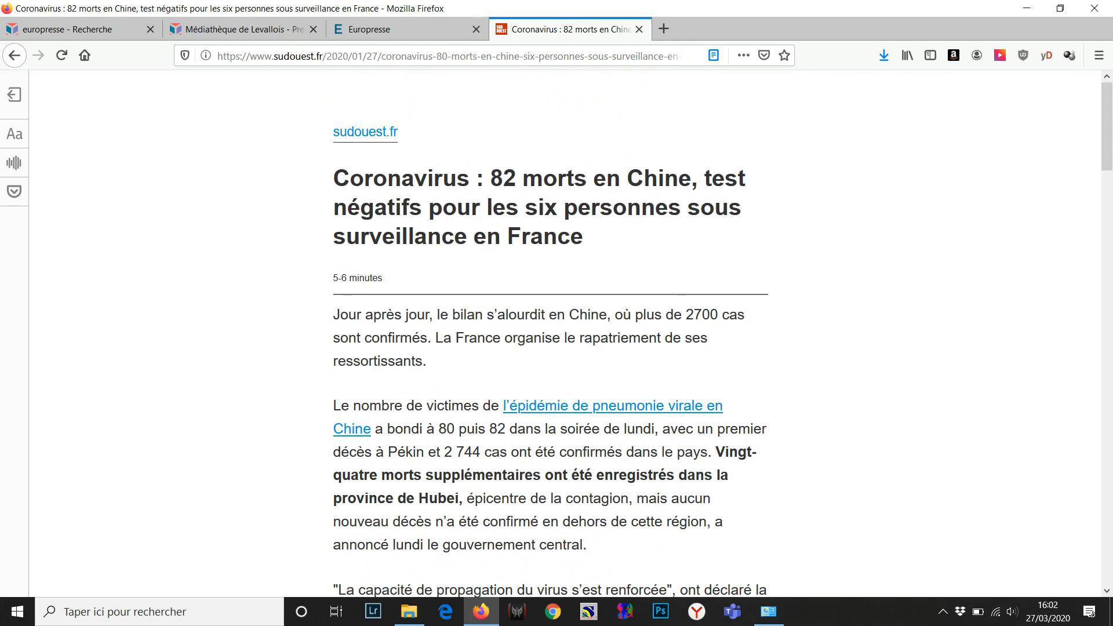
left_click_drag(333, 178, 651, 603)
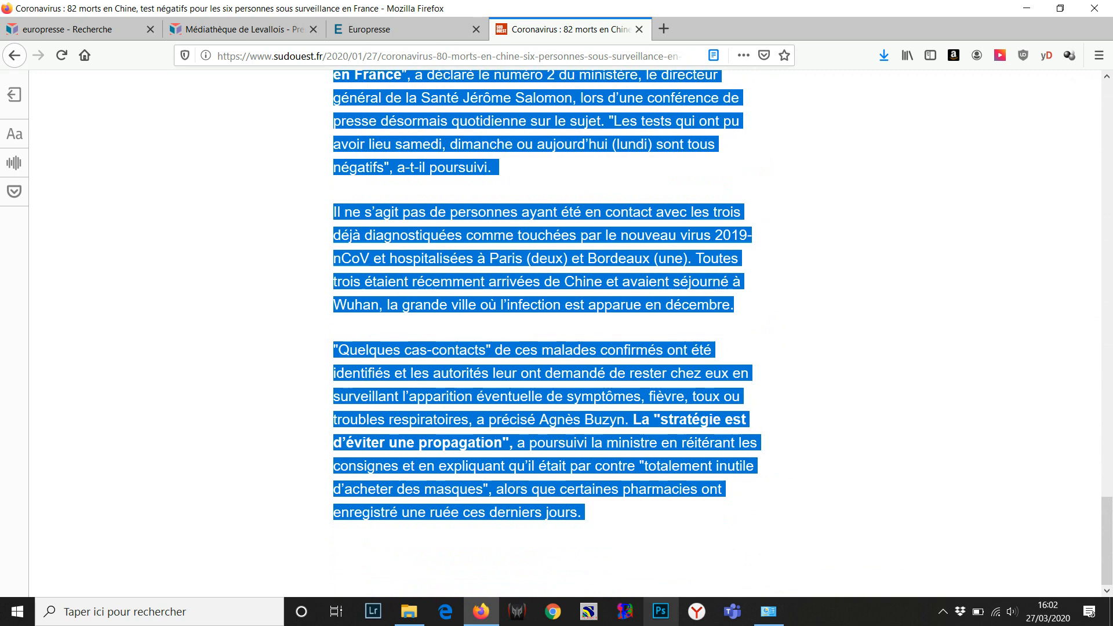
key("alt+Tab")
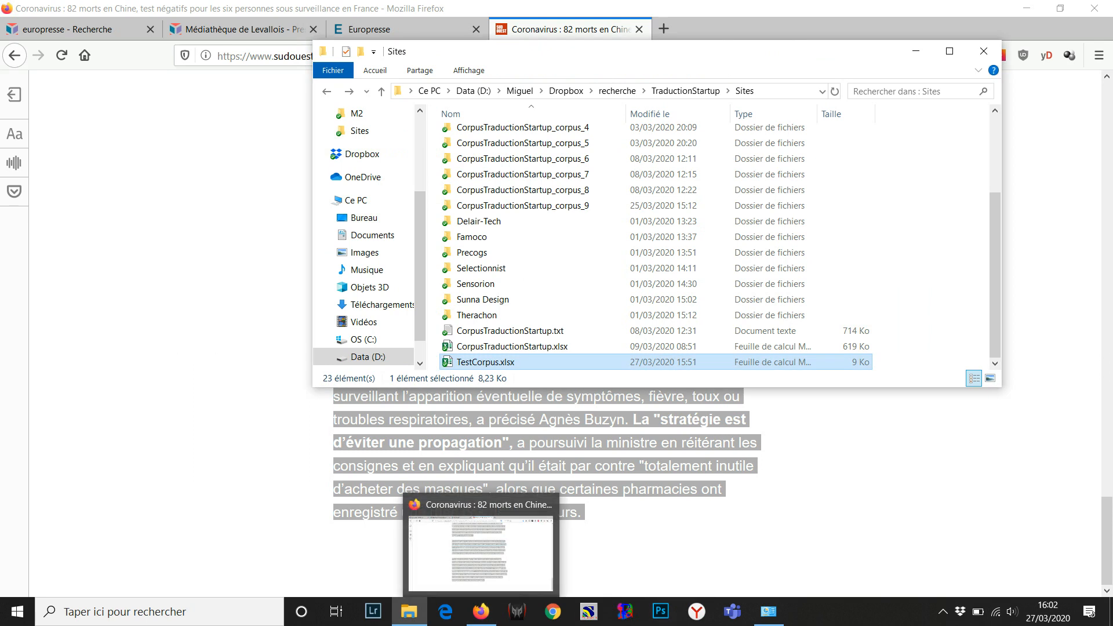
key("alt+Tab")
scroll(549, 325, "up", 15)
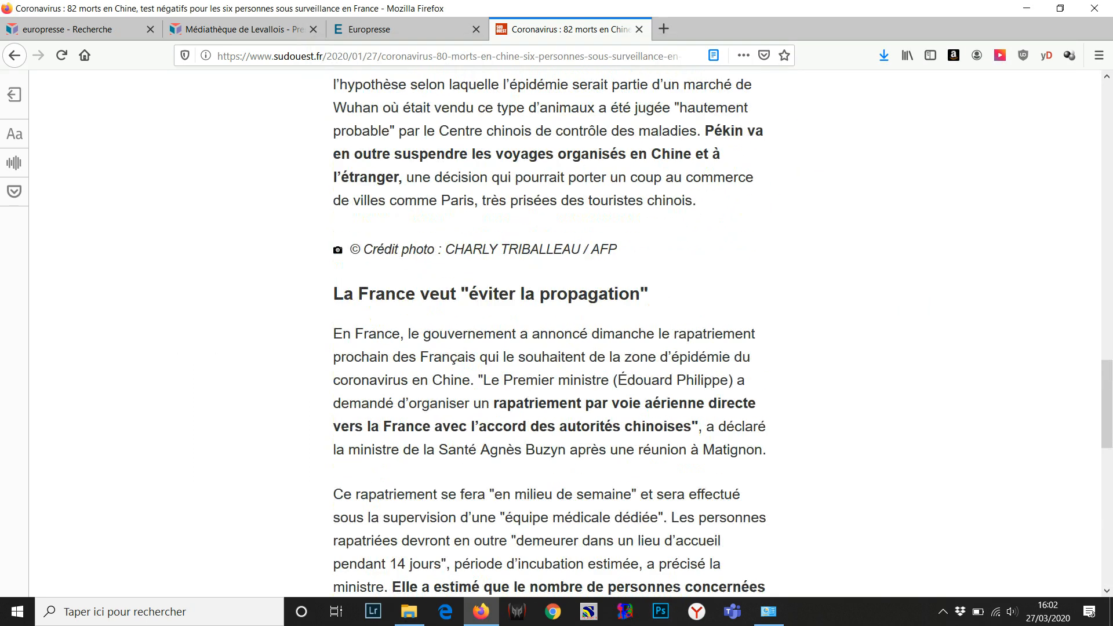
scroll(549, 334, "up", 5)
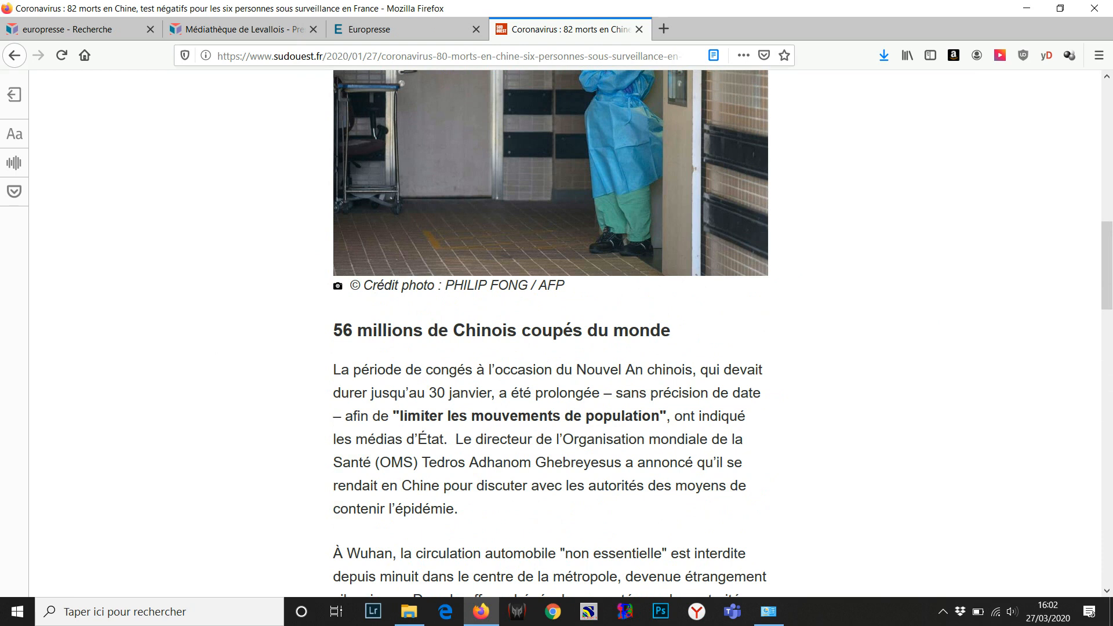
scroll(550, 330, "up", 1)
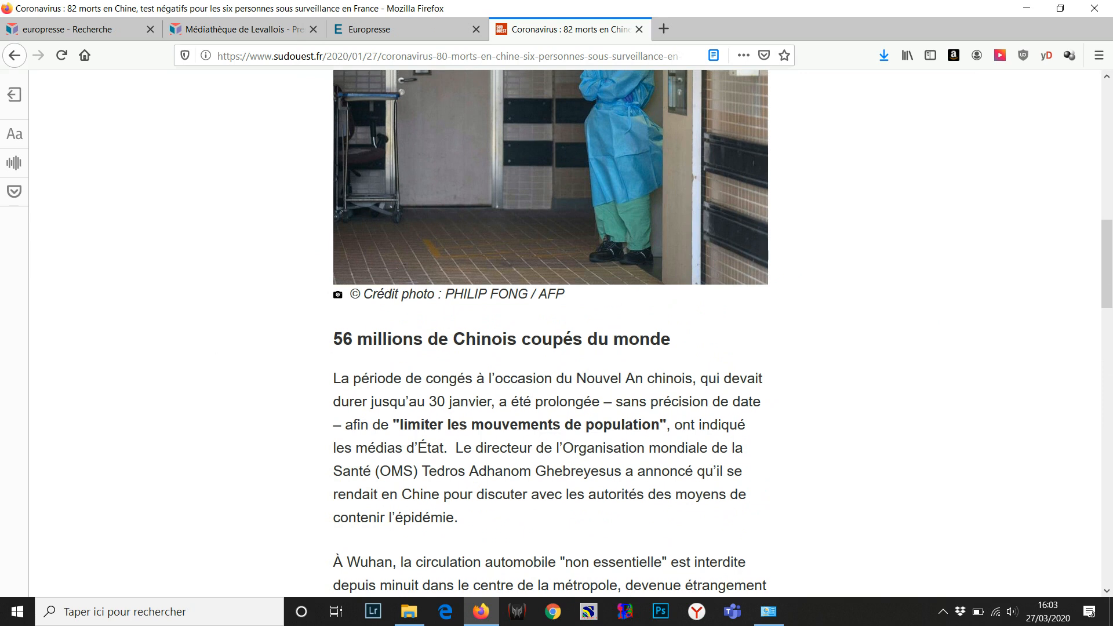
Look through the whole Sud Ouest article for photo credits, highlighting the one above "La France veut "éviter la propagation""
scroll(550, 330, "down", 3)
scroll(549, 330, "up", 10)
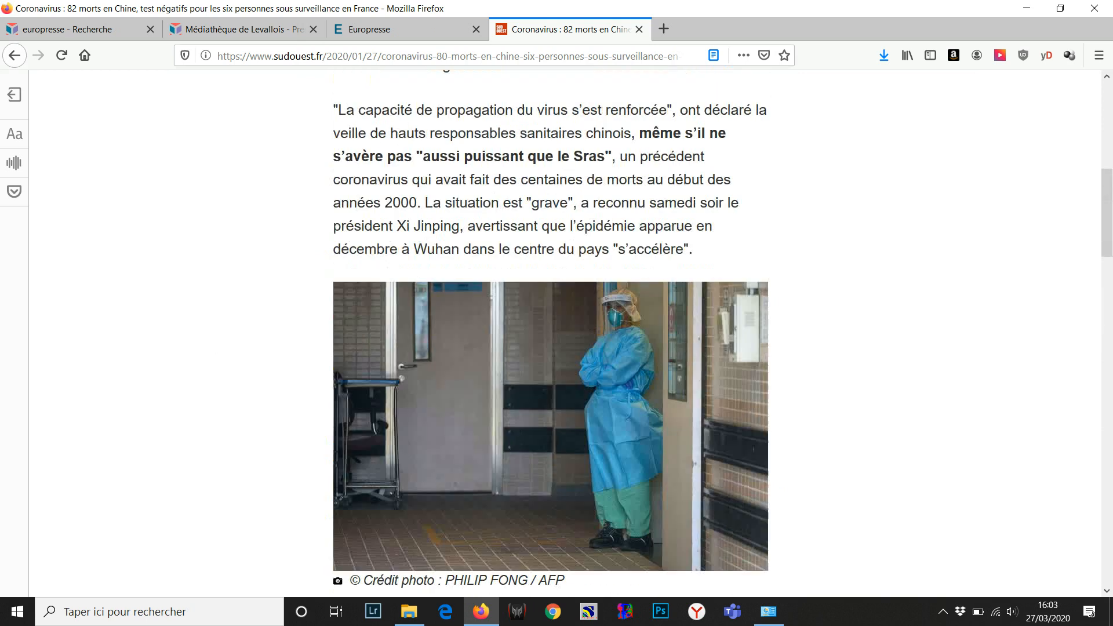
scroll(549, 330, "up", 3)
scroll(549, 331, "down", 10)
scroll(549, 331, "down", 7)
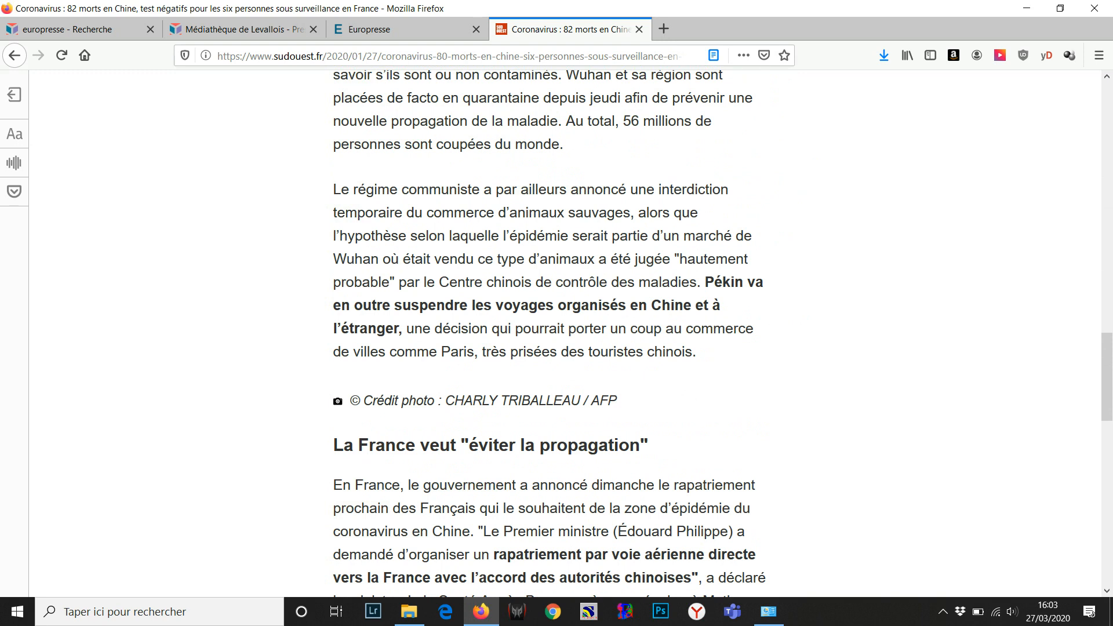
left_click_drag(616, 401, 343, 400)
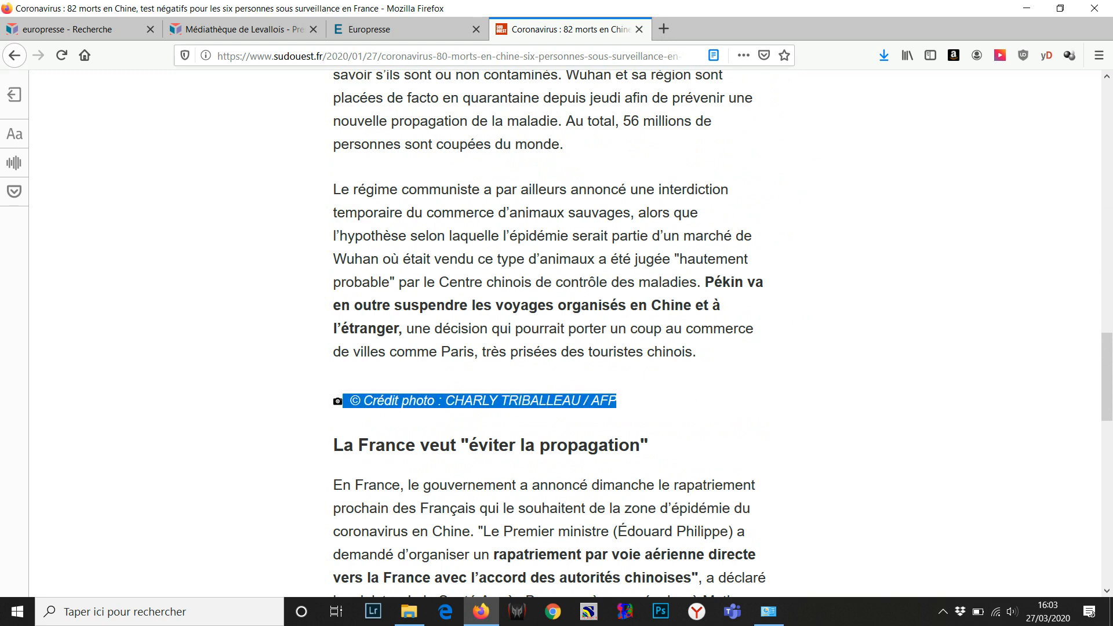
scroll(550, 331, "down", 12)
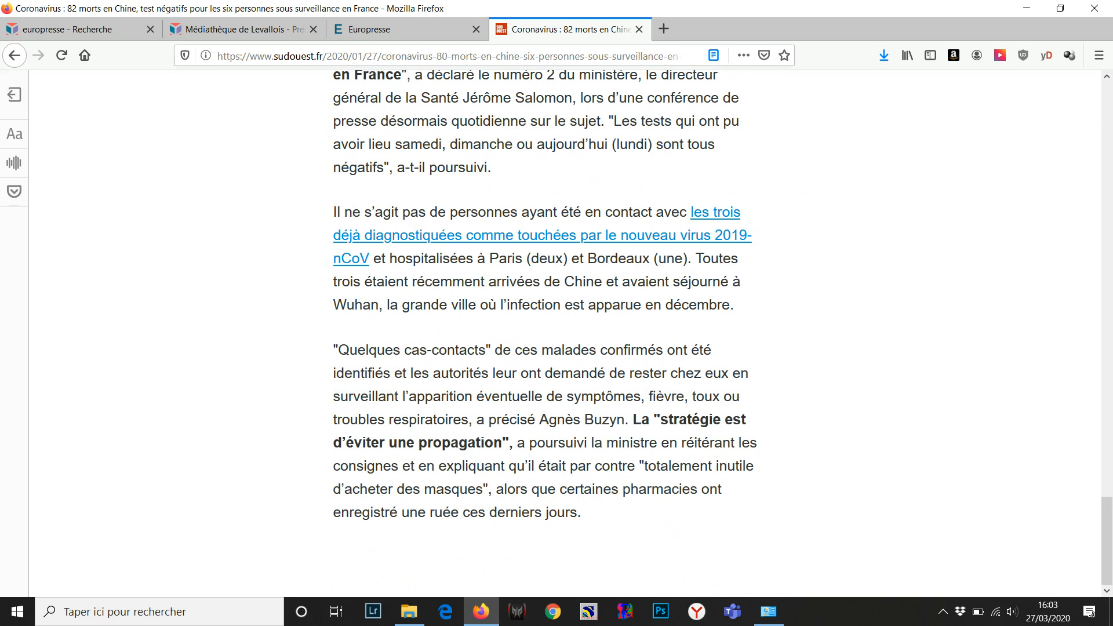
scroll(550, 330, "up", 20)
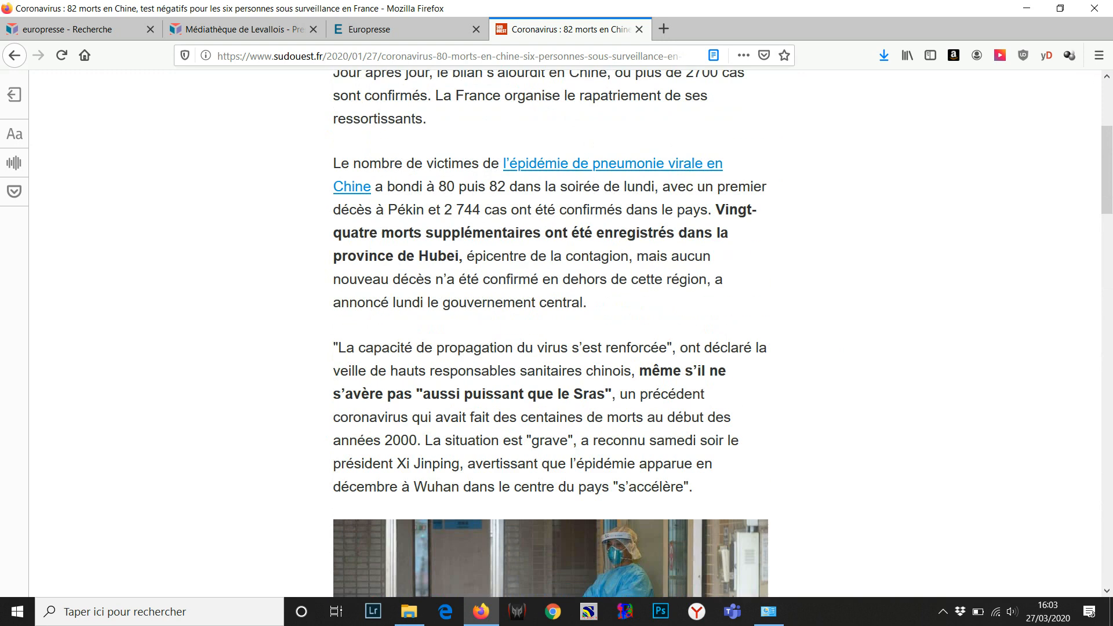
scroll(549, 330, "up", 5)
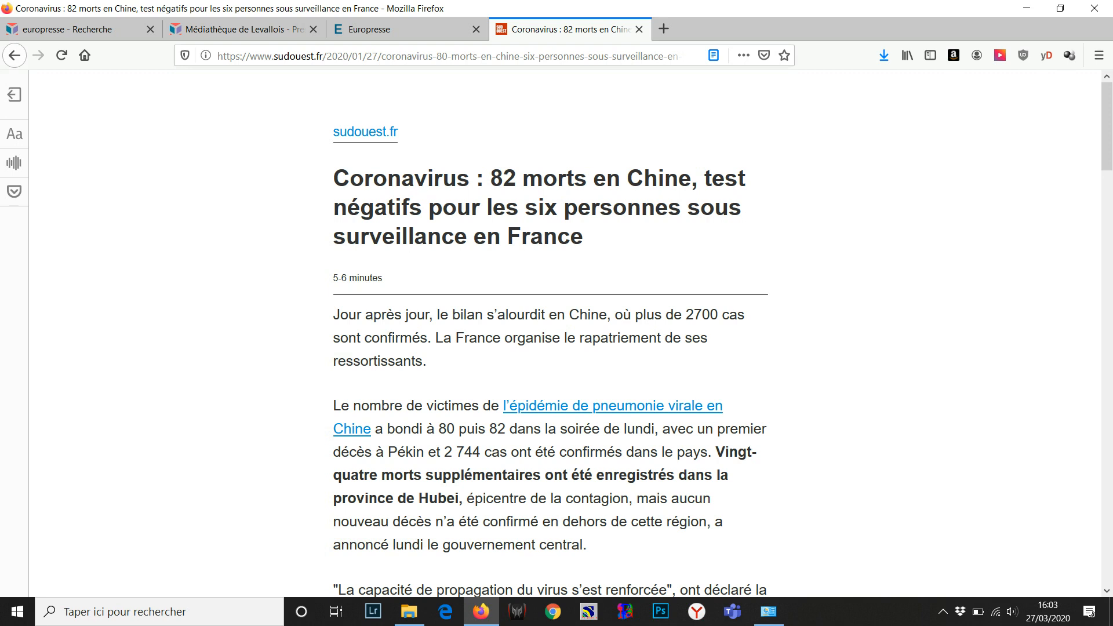
Open the workbook CorpusTraductionStartup.xlsx from the Sites folder in Excel and display its Feuil1 sheet
left_click(409, 611)
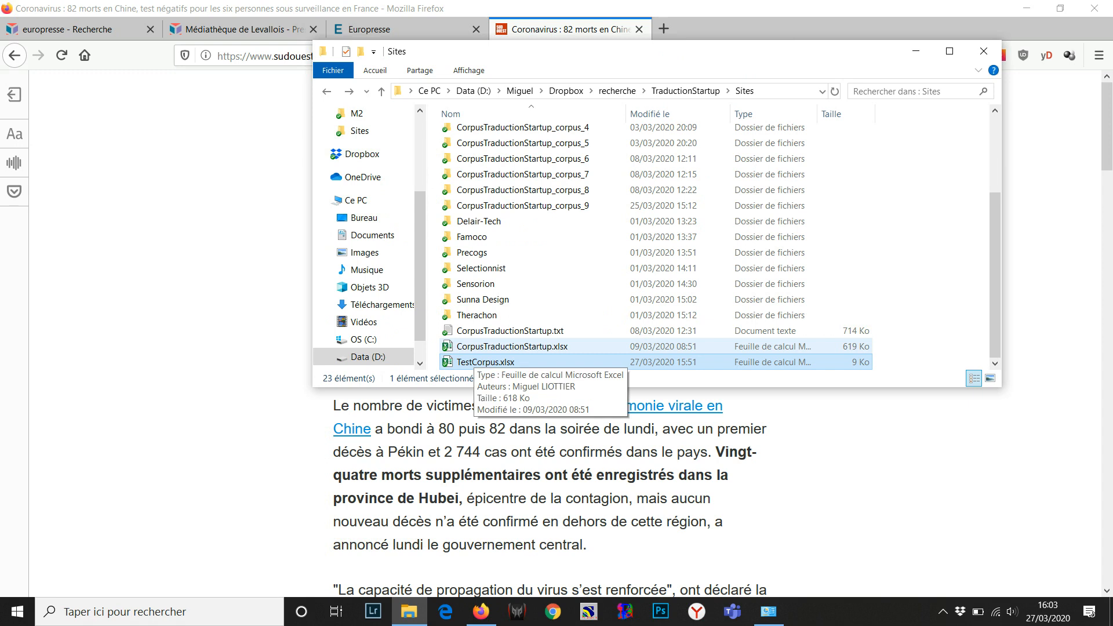
left_click(475, 349)
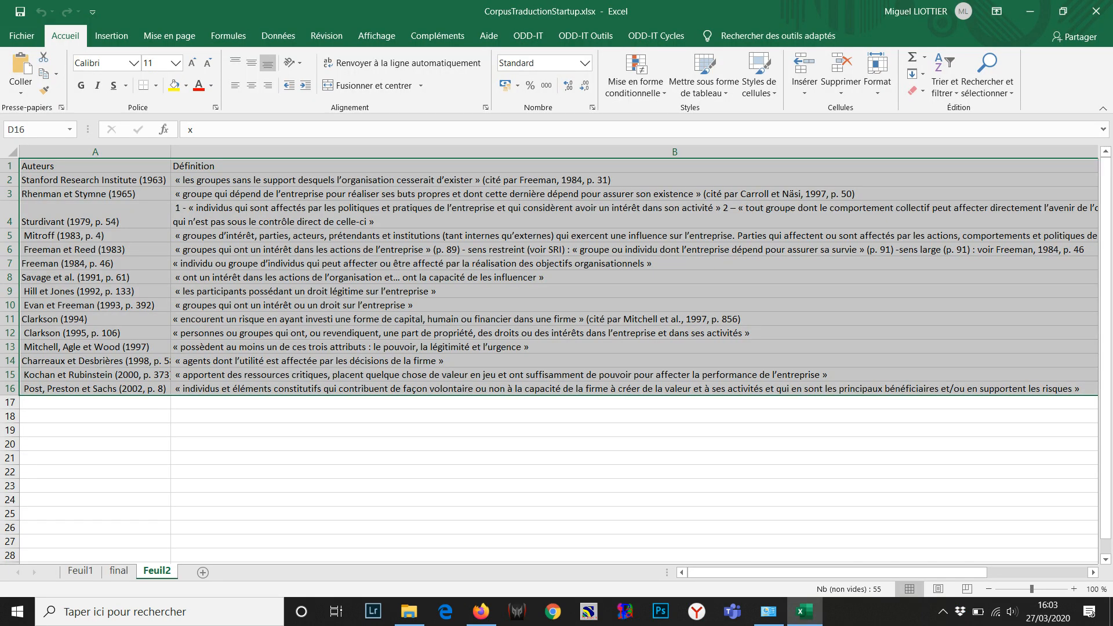
left_click(79, 570)
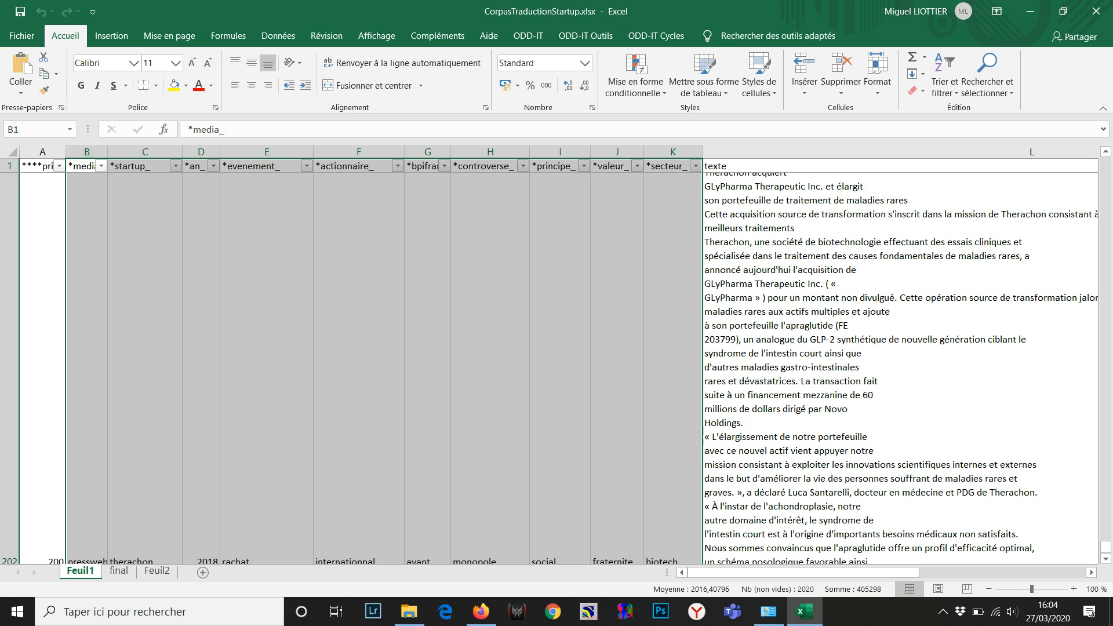
Check the ****principe header and the filter values of the *media_, *startup_ and *an_ columns without changing the filters
left_click(38, 166)
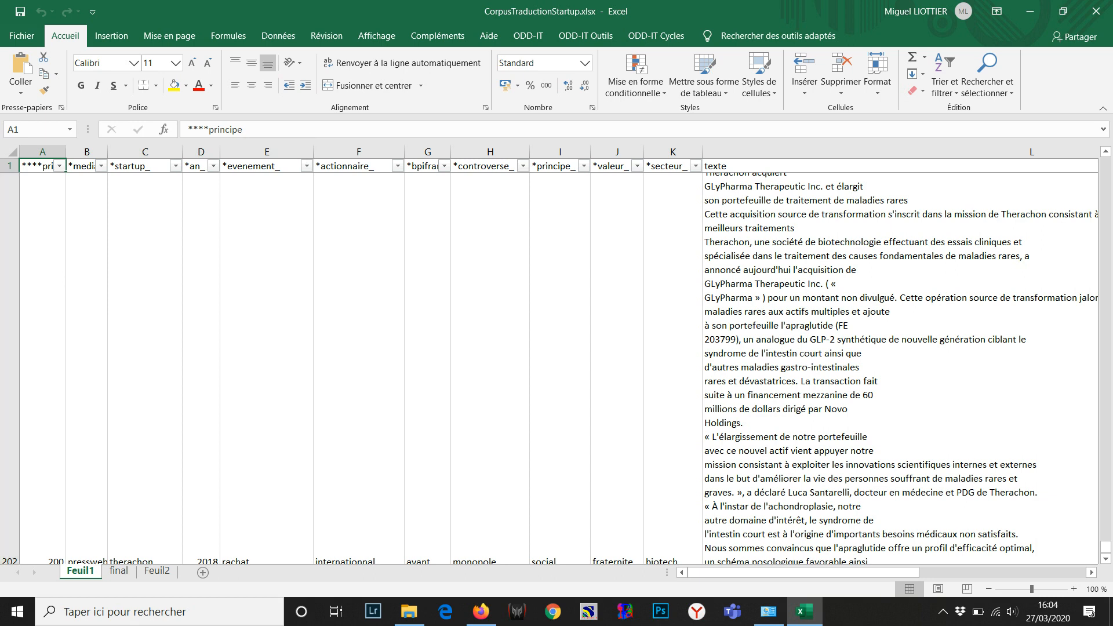
left_click(81, 166)
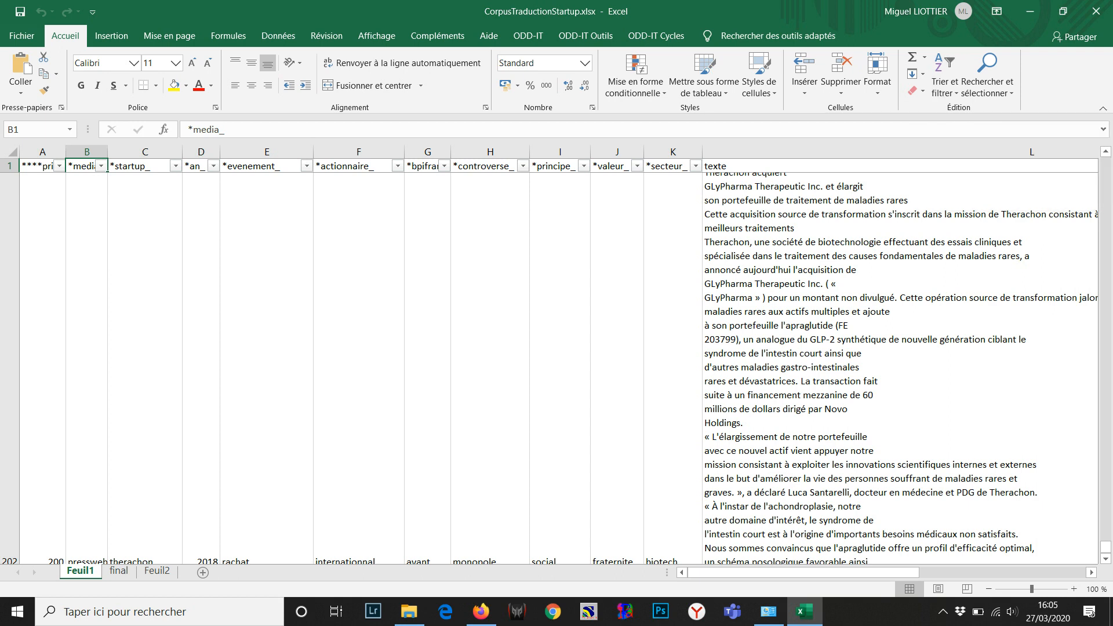
left_click(101, 167)
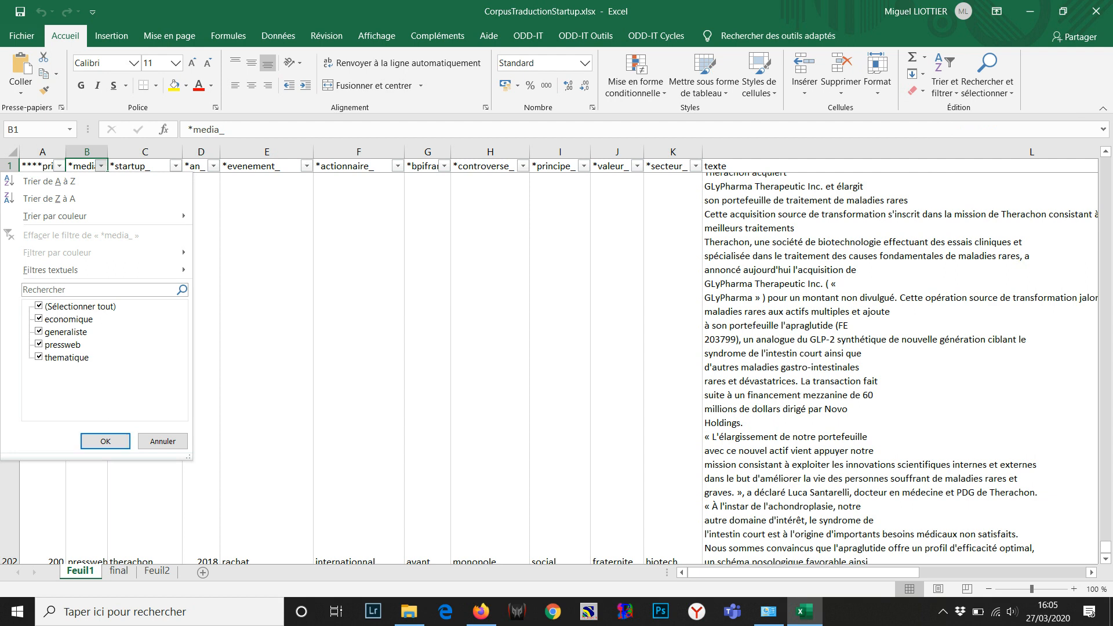
left_click(106, 442)
left_click(175, 167)
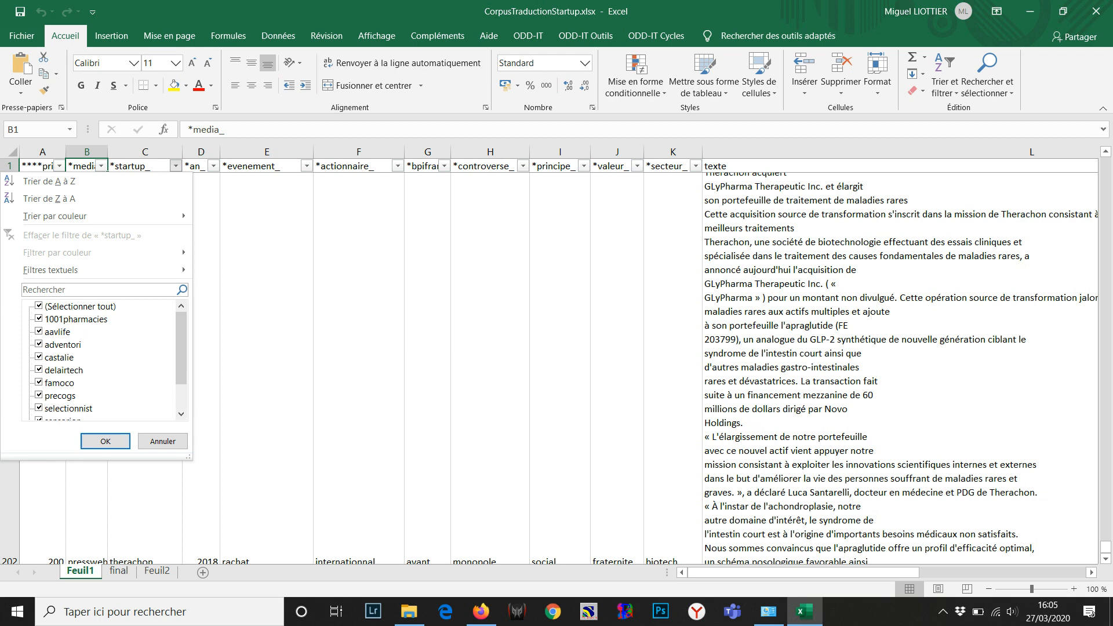
left_click(105, 442)
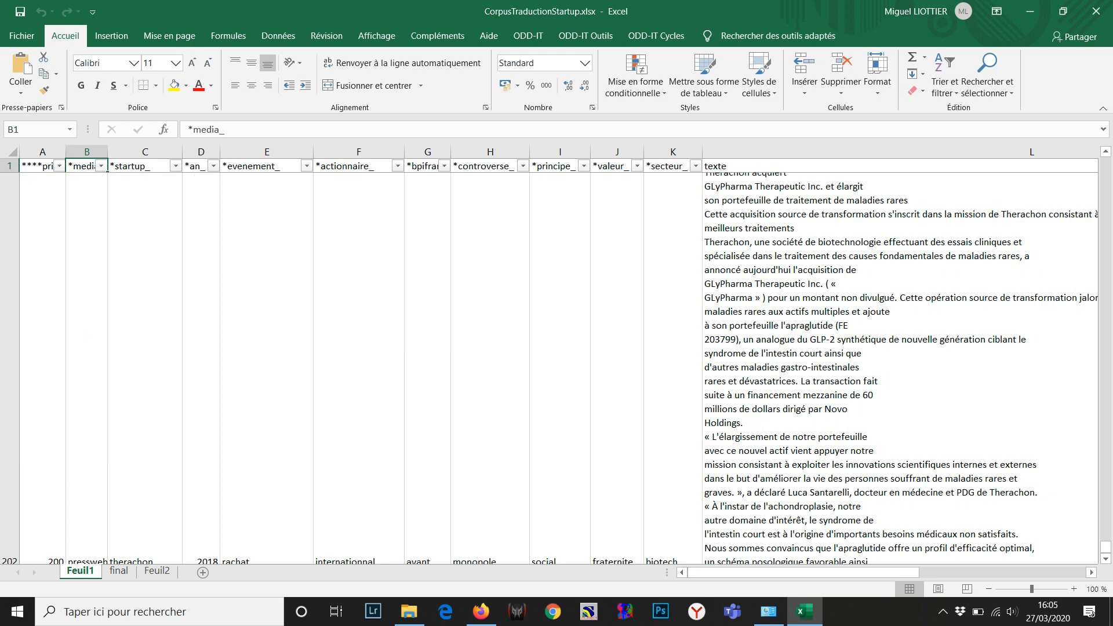
left_click(213, 166)
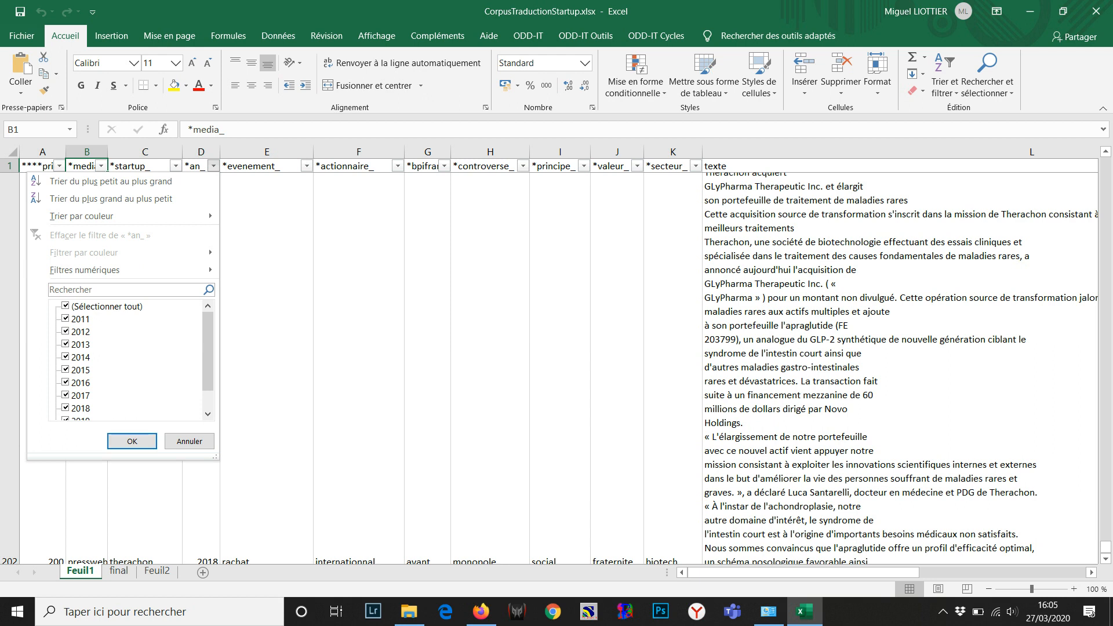
left_click(132, 442)
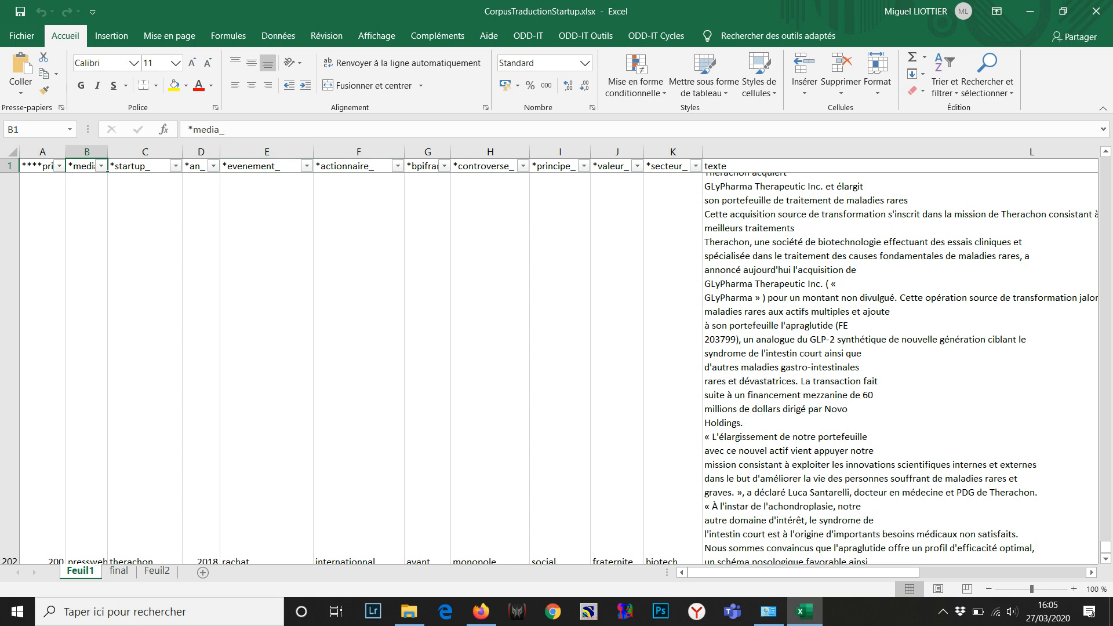
Examine the filter values of the *evenement_, *bpifrance_, *controverse_, *principe_ and *valeur_ columns, leaving every filter unchanged
left_click(306, 166)
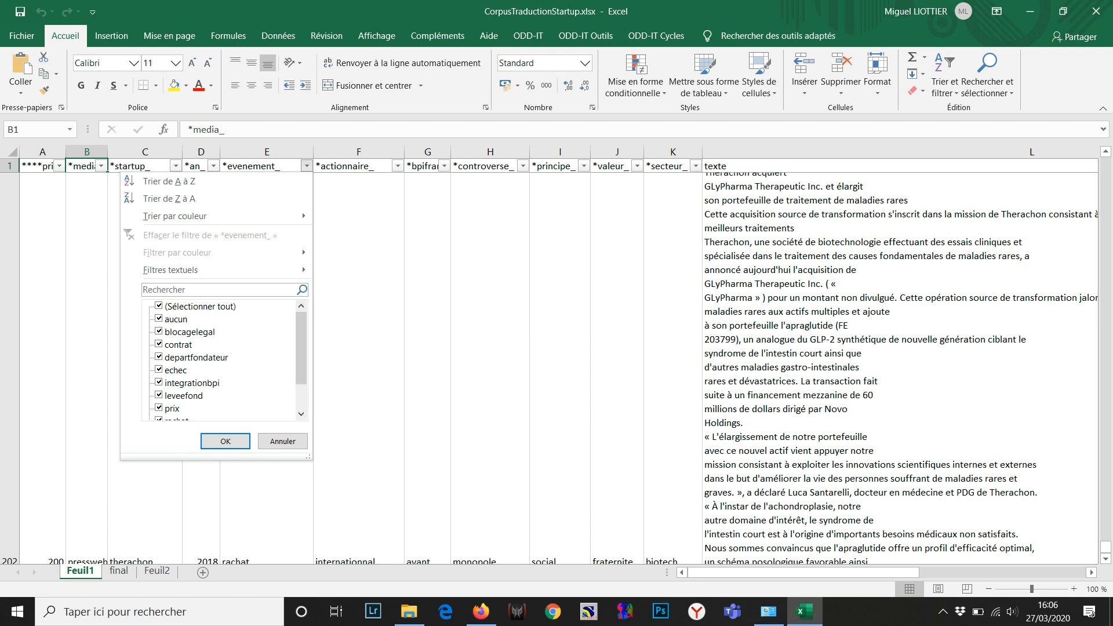
key("Escape")
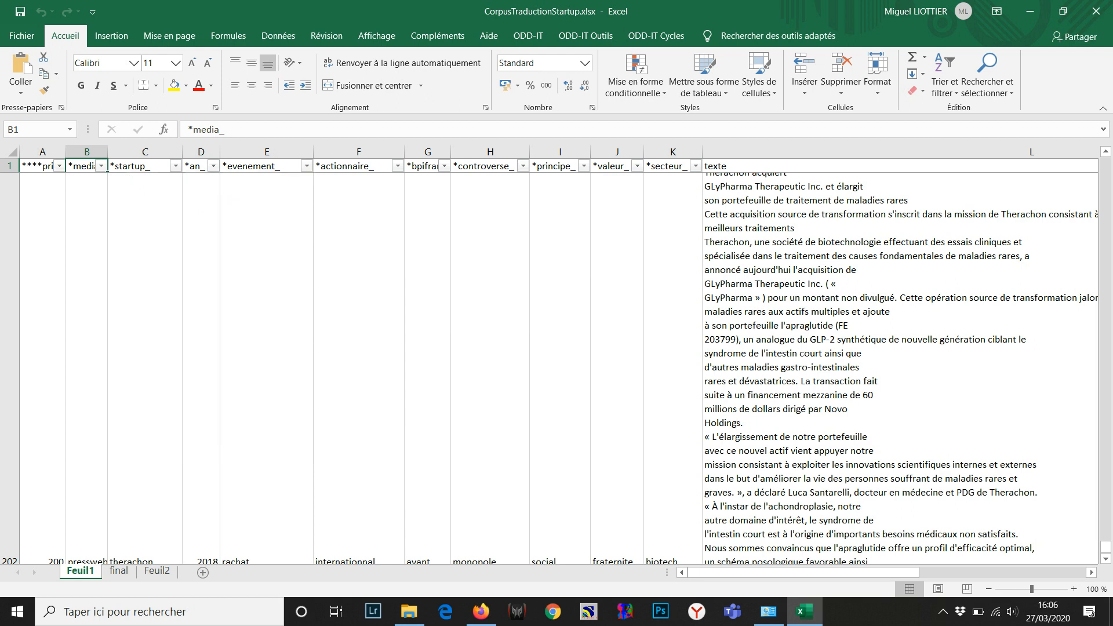
left_click(444, 166)
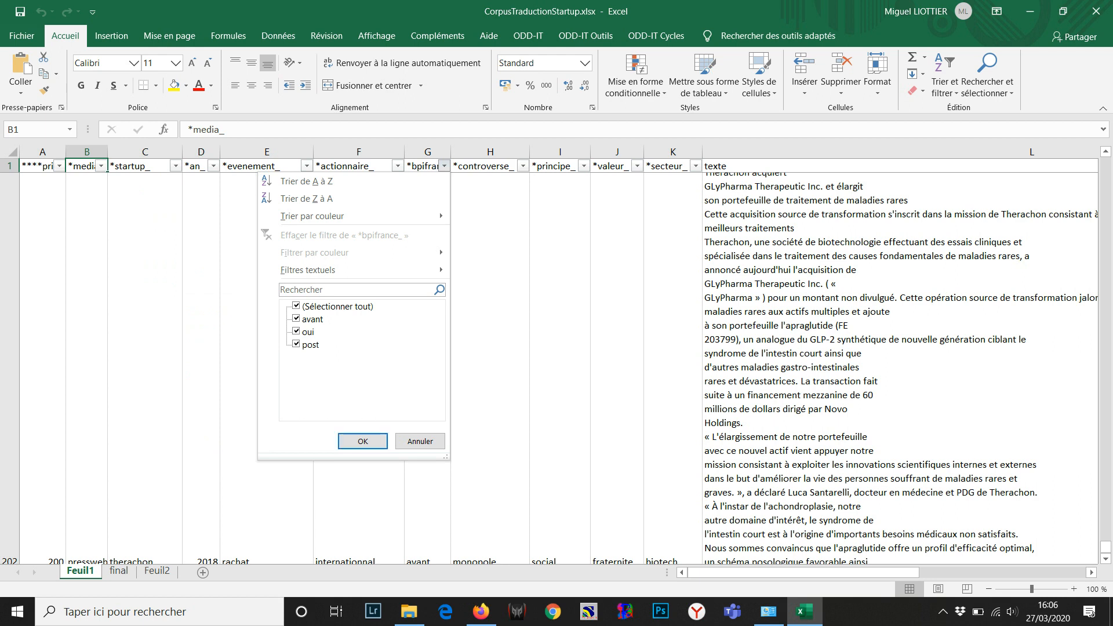
left_click(362, 441)
left_click(523, 165)
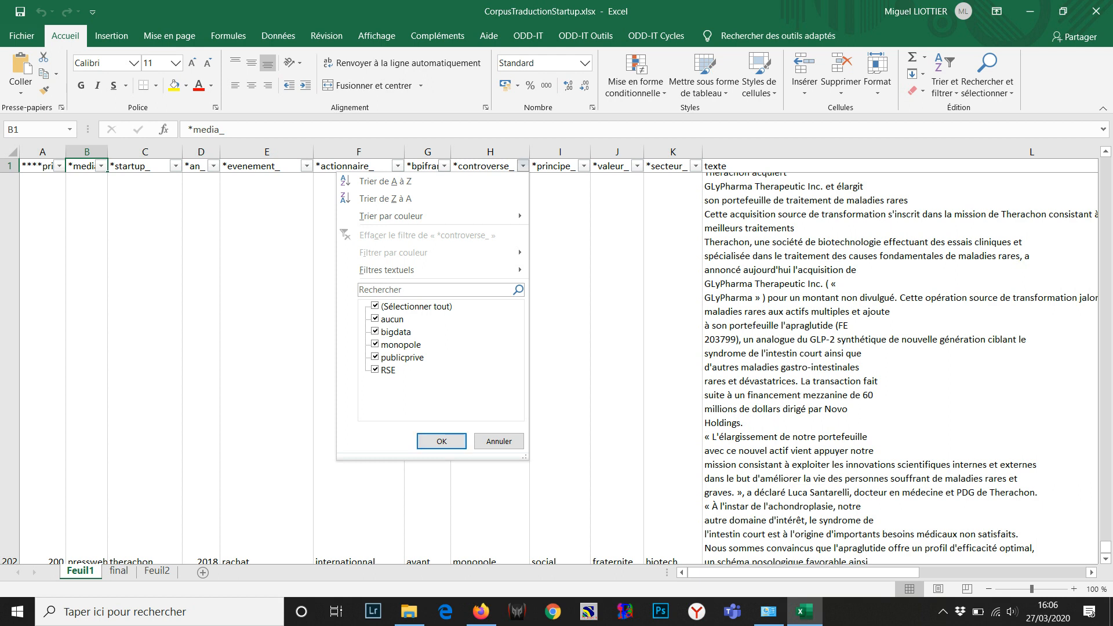
left_click(584, 166)
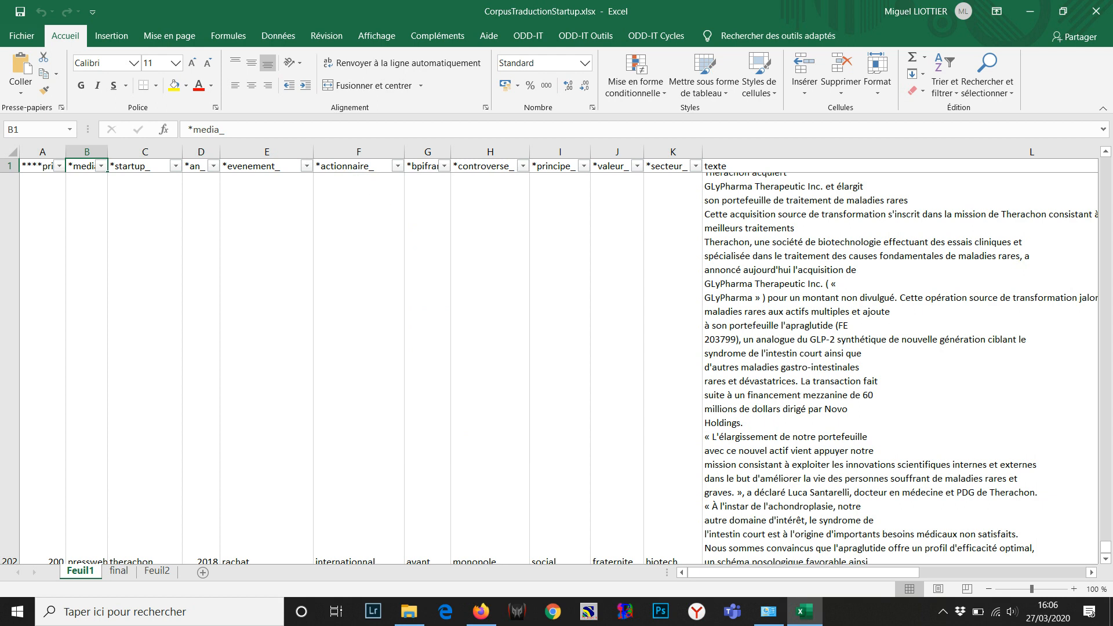
left_click(584, 167)
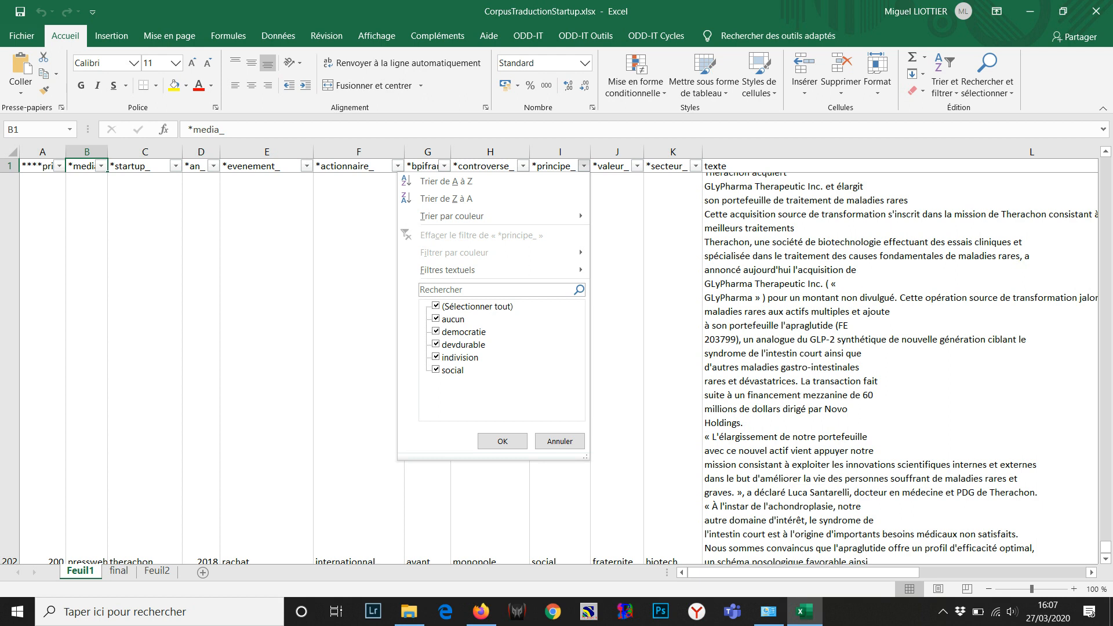
left_click(638, 166)
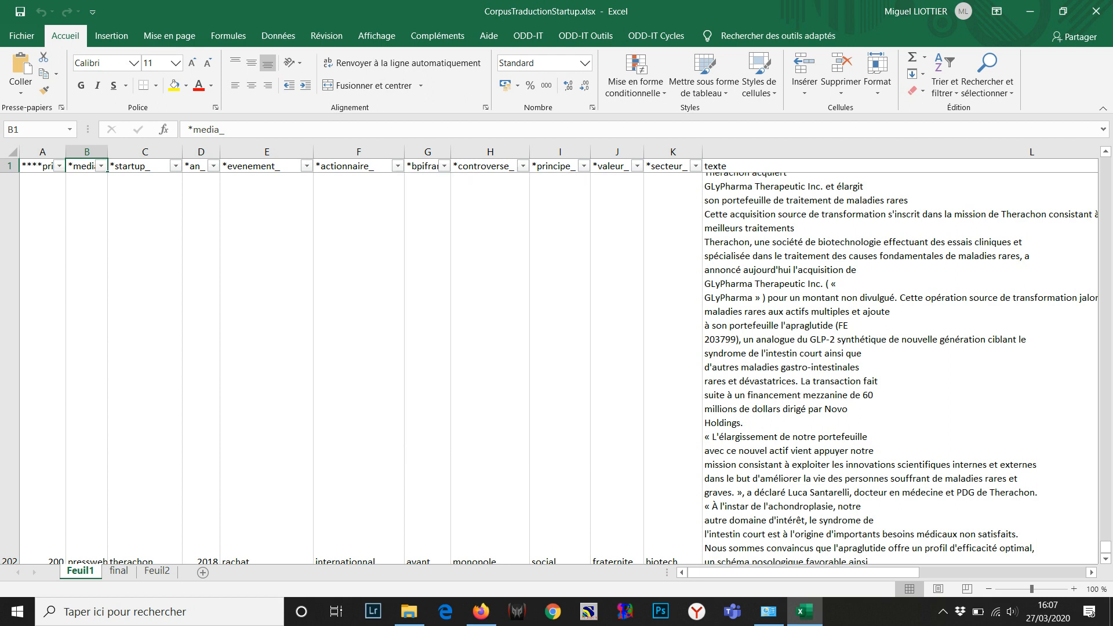
left_click(638, 166)
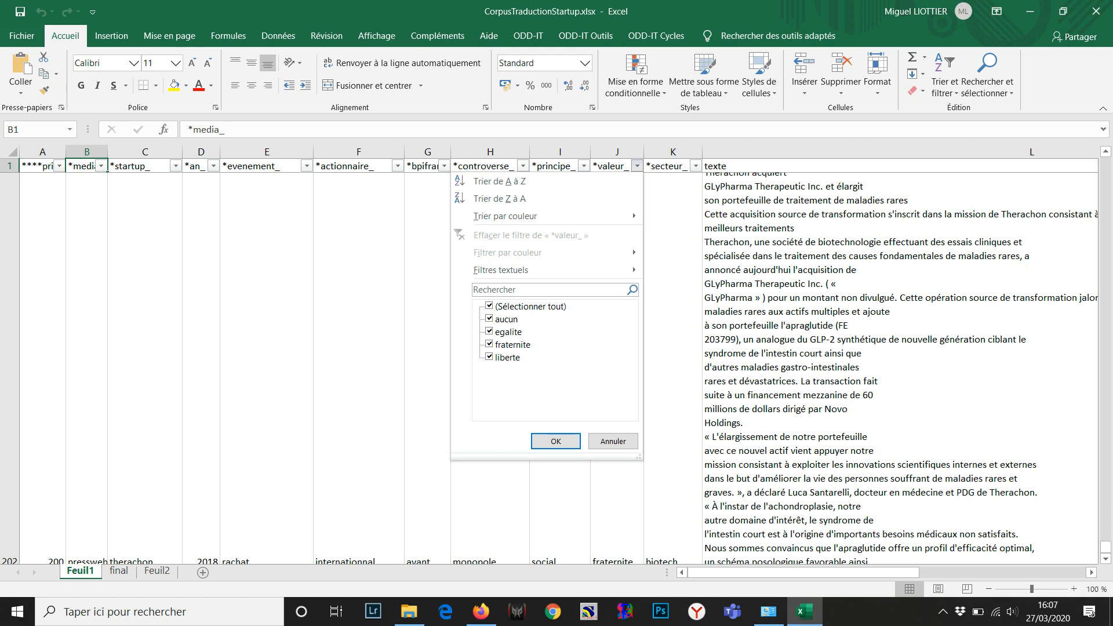
key("Escape")
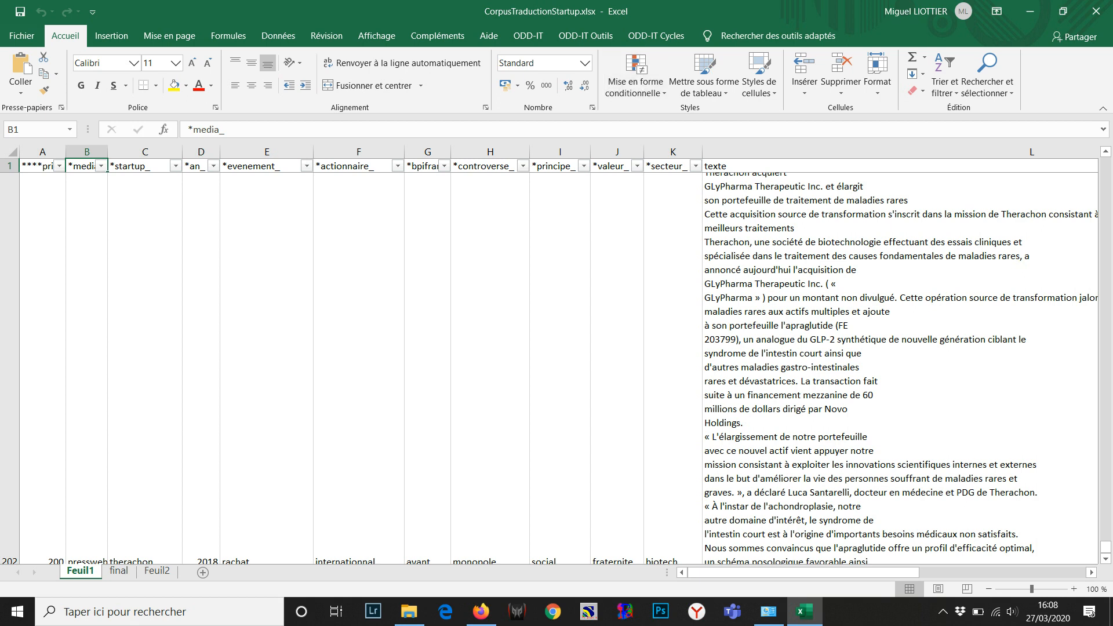
Insert an empty column before the *actionnaire_ column and undo the insertion
left_click(359, 152)
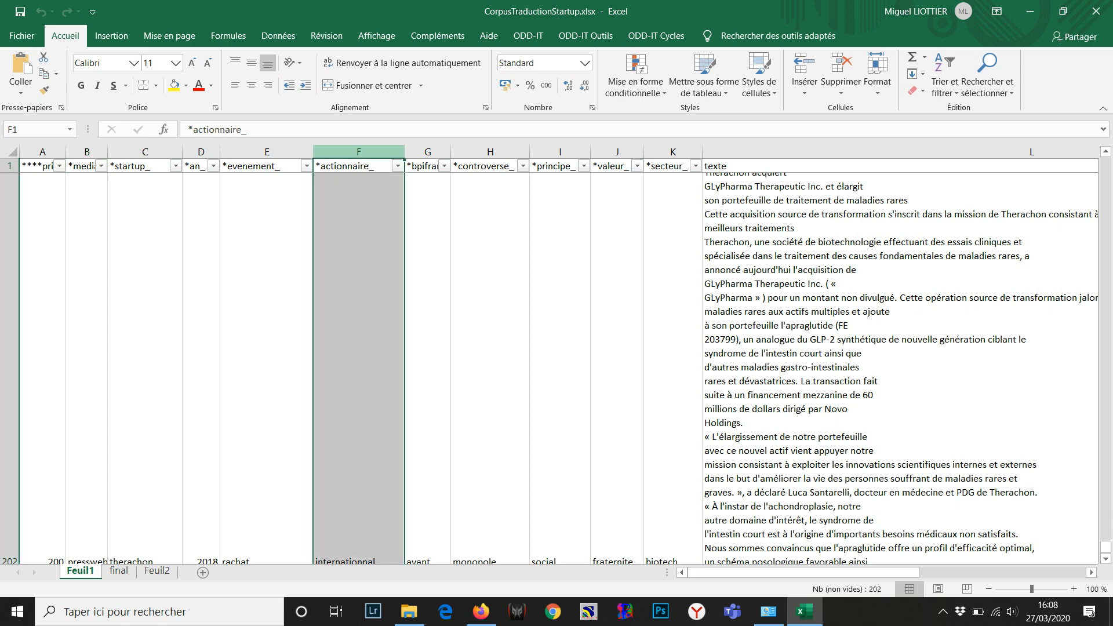
right_click(337, 152)
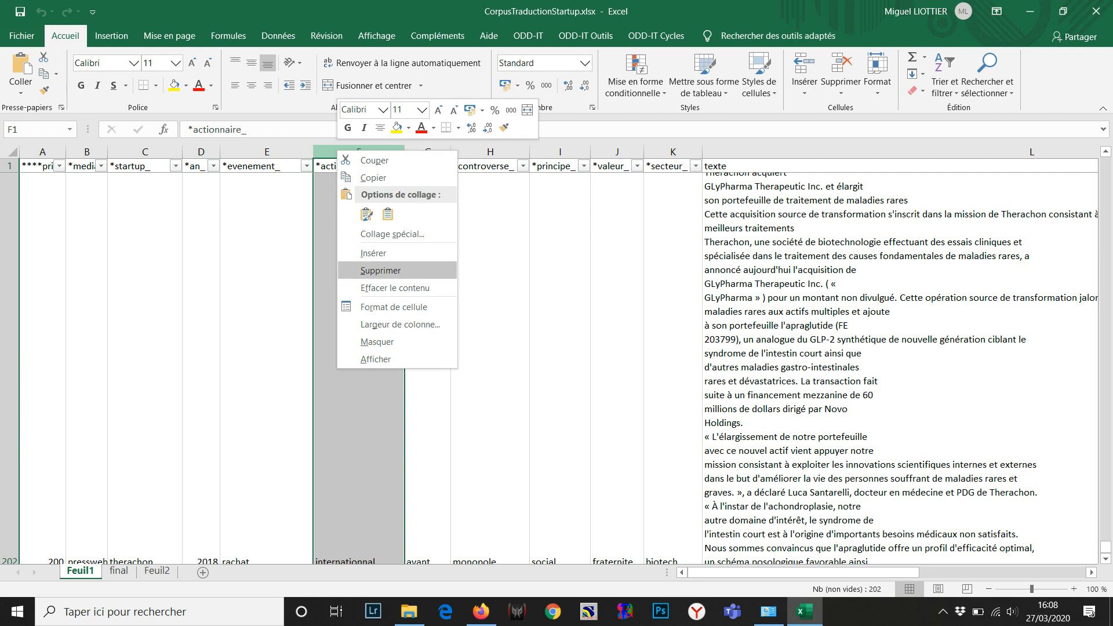
left_click(374, 253)
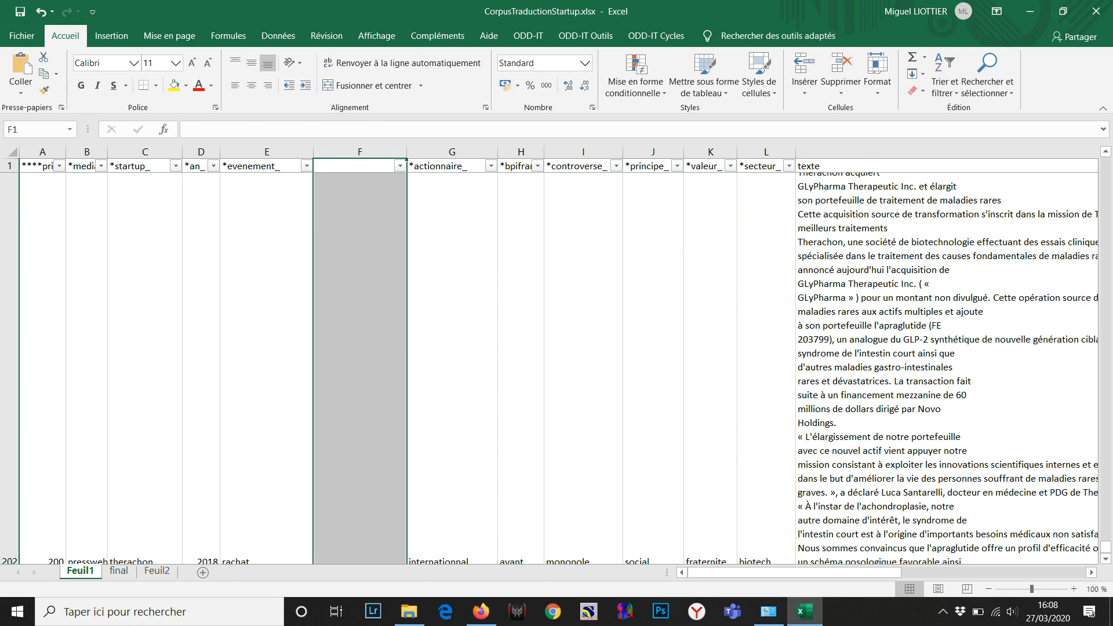
key("ctrl+z")
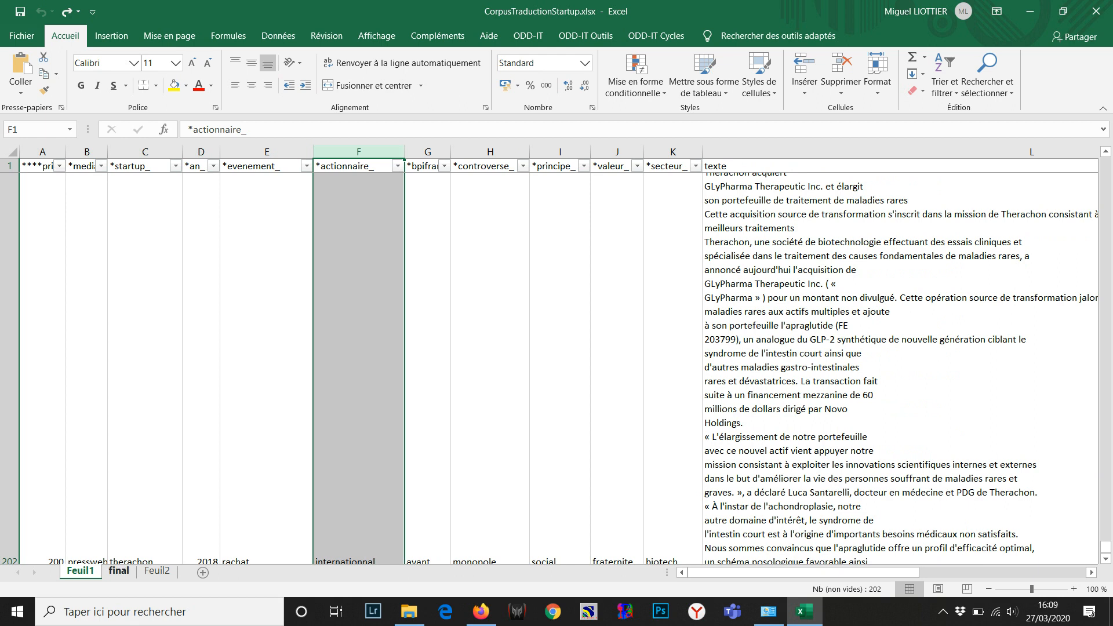
Display the final sheet and look over its concatenated corpus lines from the last rows up to row 1
left_click(119, 571)
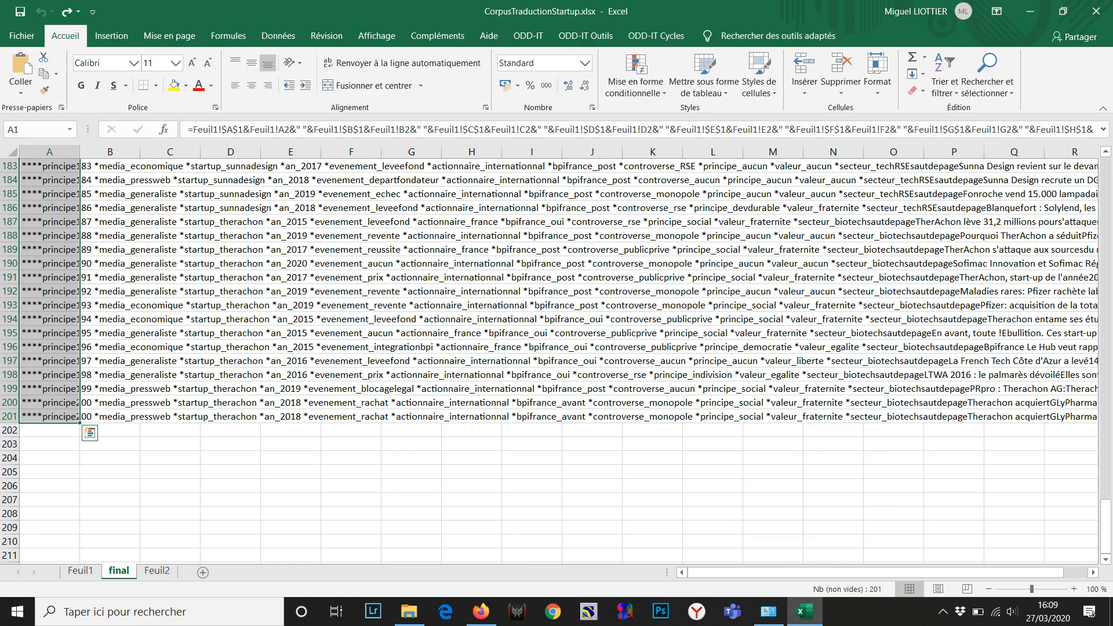
scroll(557, 360, "up", 20)
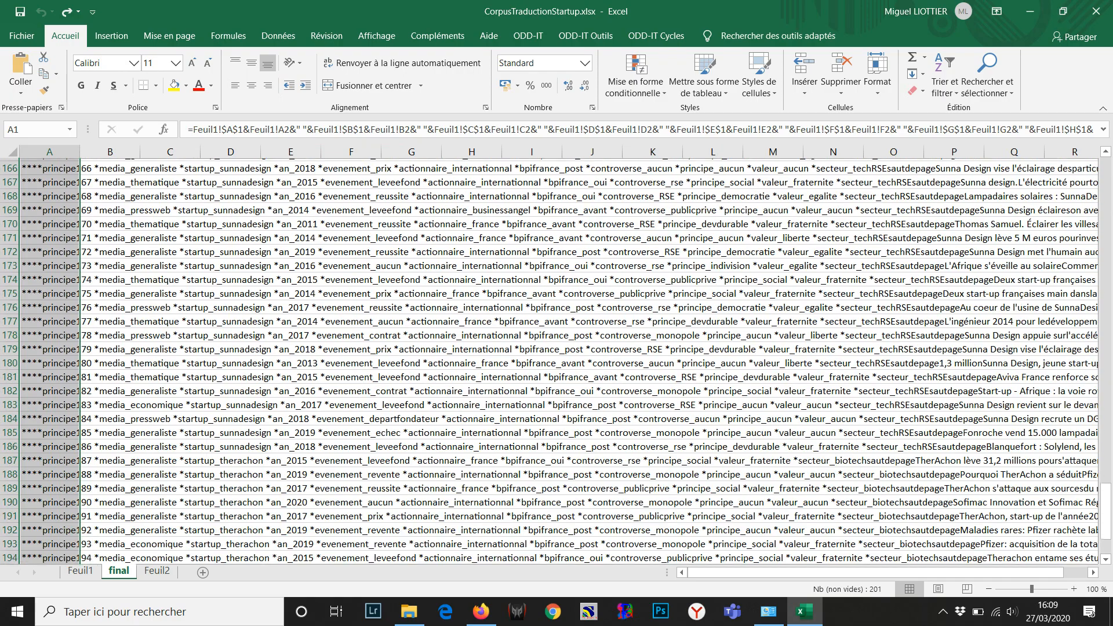
scroll(557, 359, "up", 20)
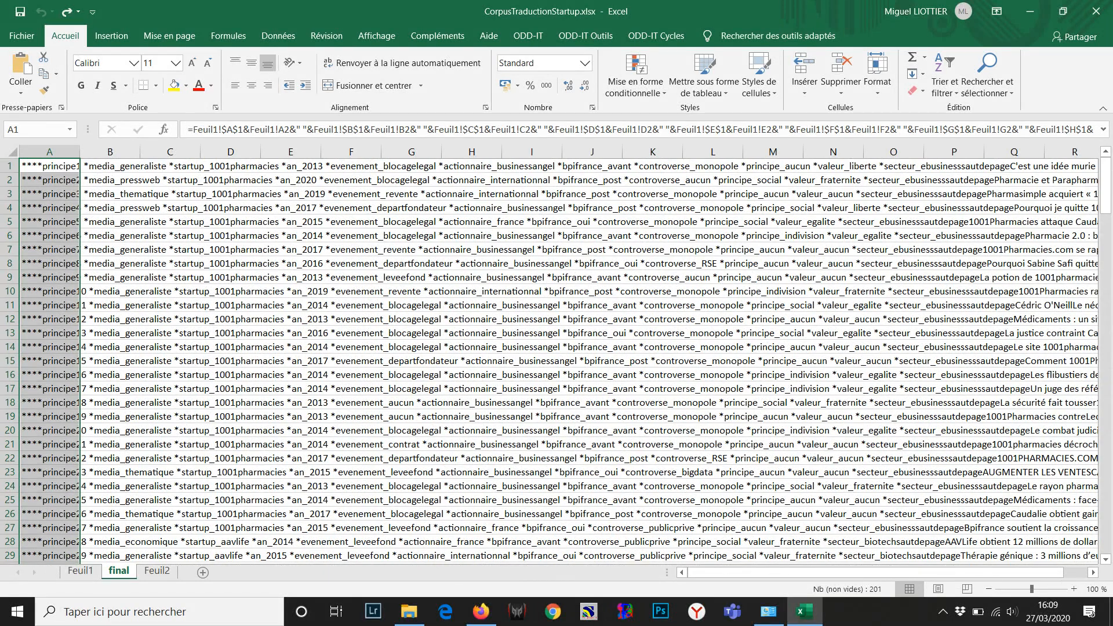
Read through the concatenation formula of cell A1 from the Feuil1 column references towards its "sautdepage" ending, leaving it unchanged
left_click(50, 166)
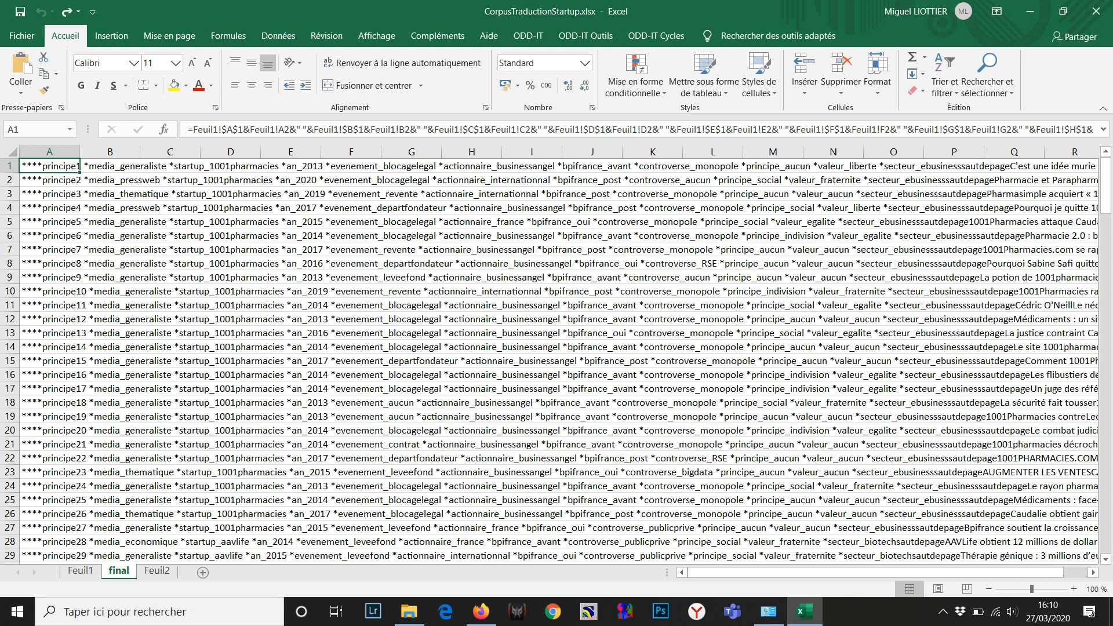
left_click(581, 129)
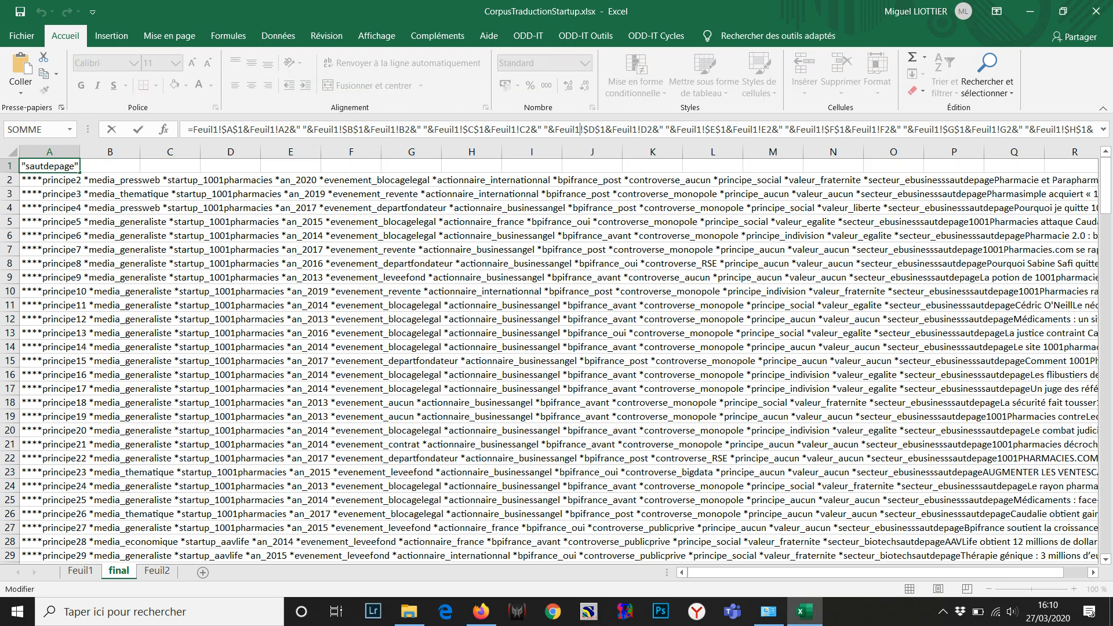
key("Right")
key("Right")
key("Right")
key("Right")
key("Right")
key("Right")
key("Right")
key("Right")
key("Right")
key("Right")
key("Right")
key("Right")
key("Right")
key("Right")
key("Right")
key("Right")
key("Right")
key("Right")
key("Right")
key("Right")
key("Right")
key("Right")
key("Right")
key("Right")
key("Right")
key("Right")
key("Right")
key("Right")
key("Right")
key("Right")
key("Right")
key("Right")
key("Right")
key("Right")
key("Right")
key("Right")
key("Right")
key("Right")
key("Right")
key("Right")
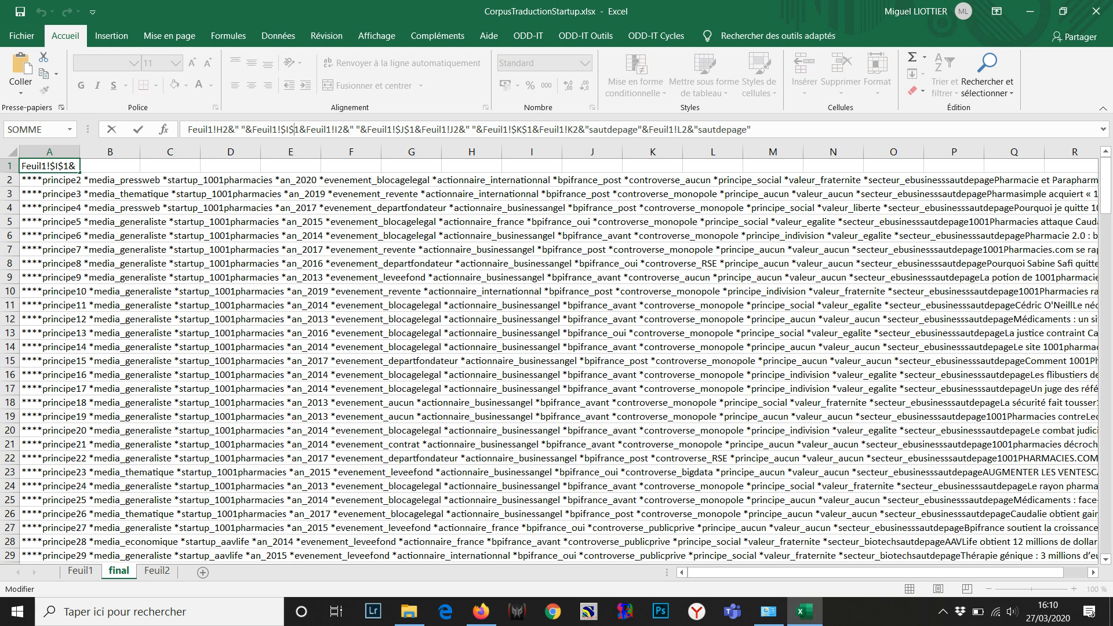
key("Return")
Fill the concatenation formula of cell A1 down column A of the final sheet to row 201
left_click(49, 167)
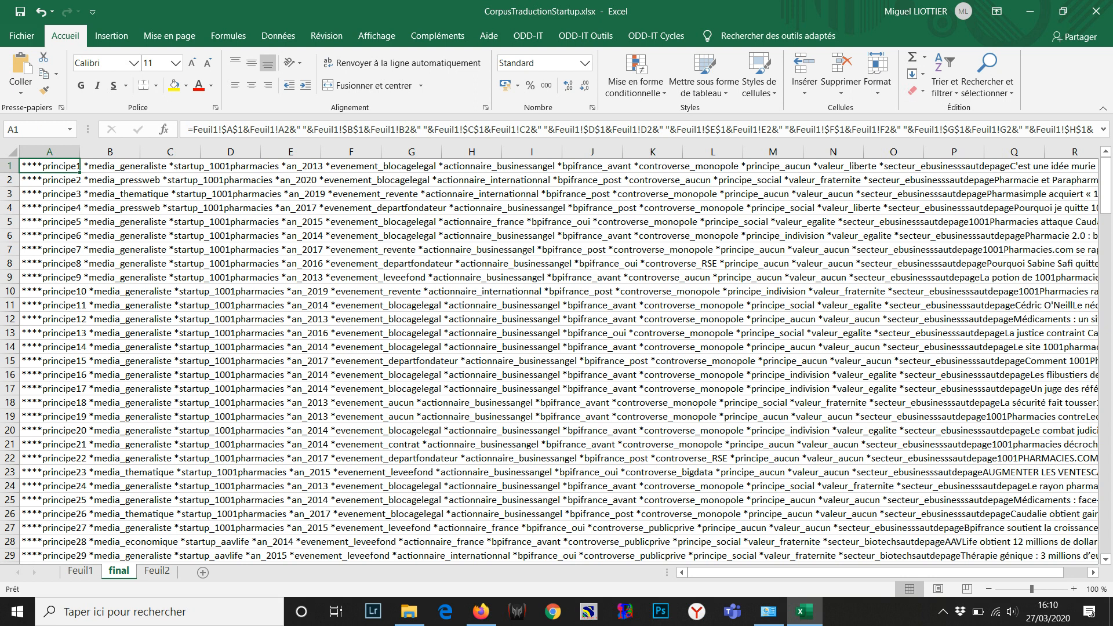
key("ctrl+shift+Down")
key("ctrl+shift+Down")
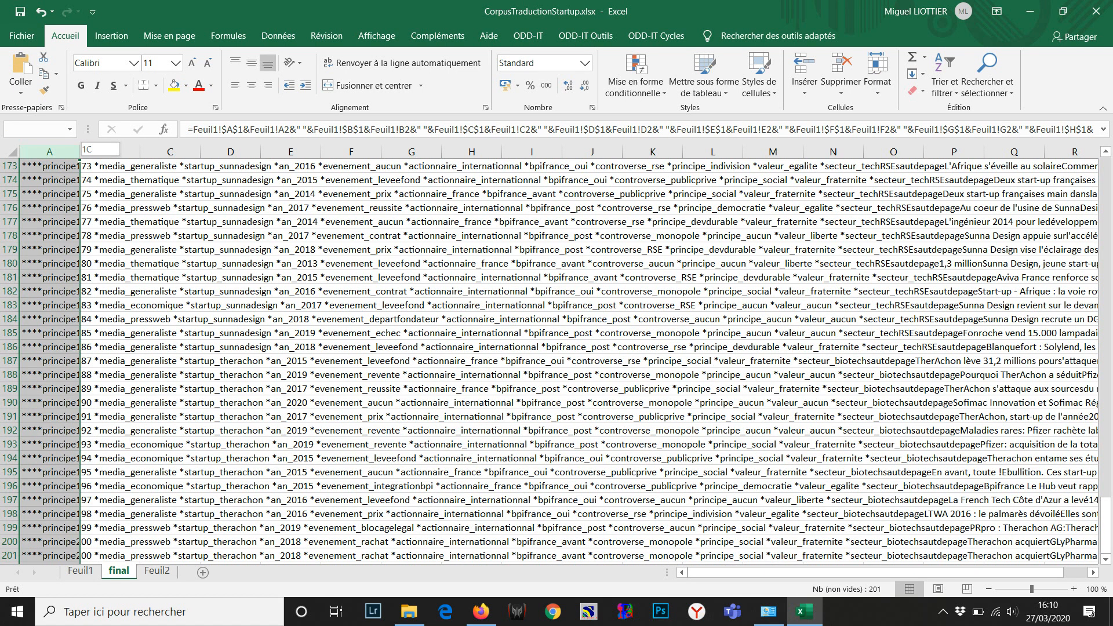
key("Down")
key("Down")
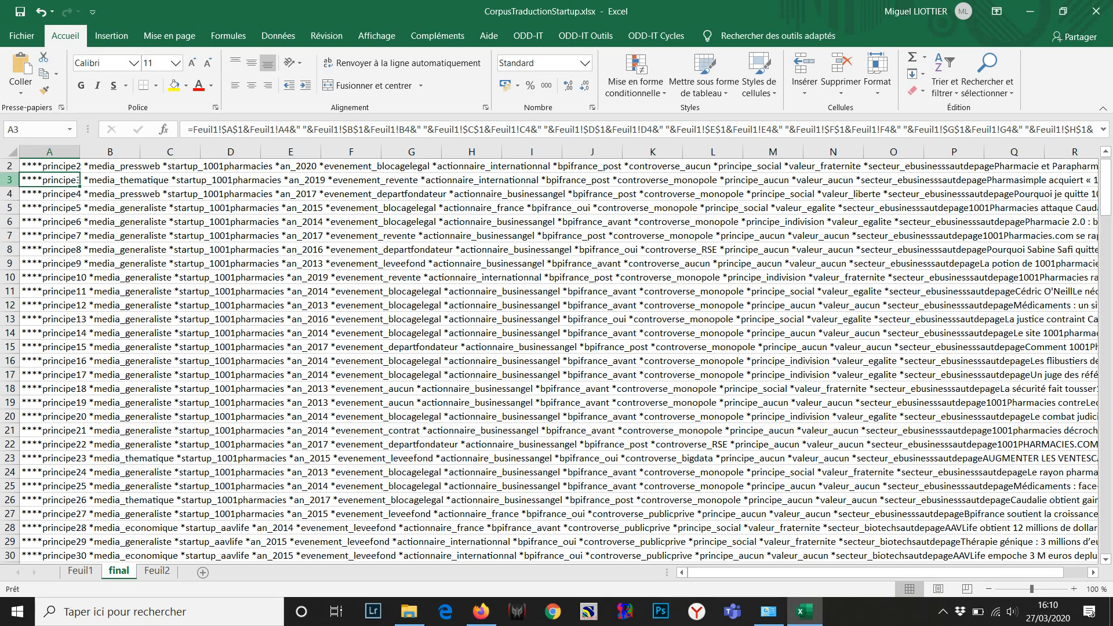
key("Up")
key("Up")
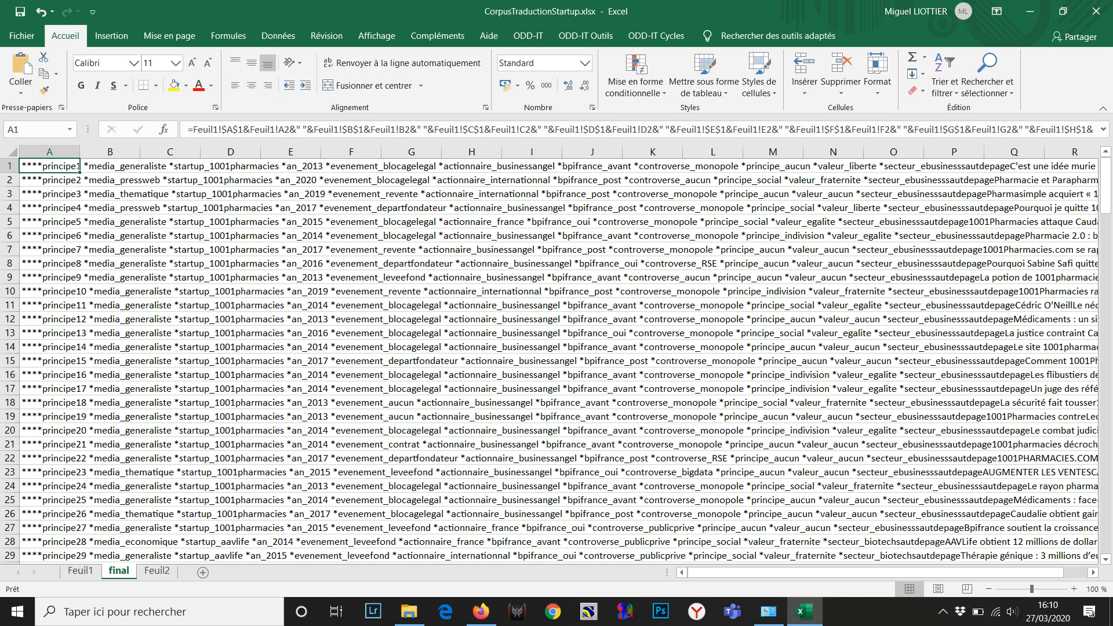
left_click_drag(79, 166, 79, 226)
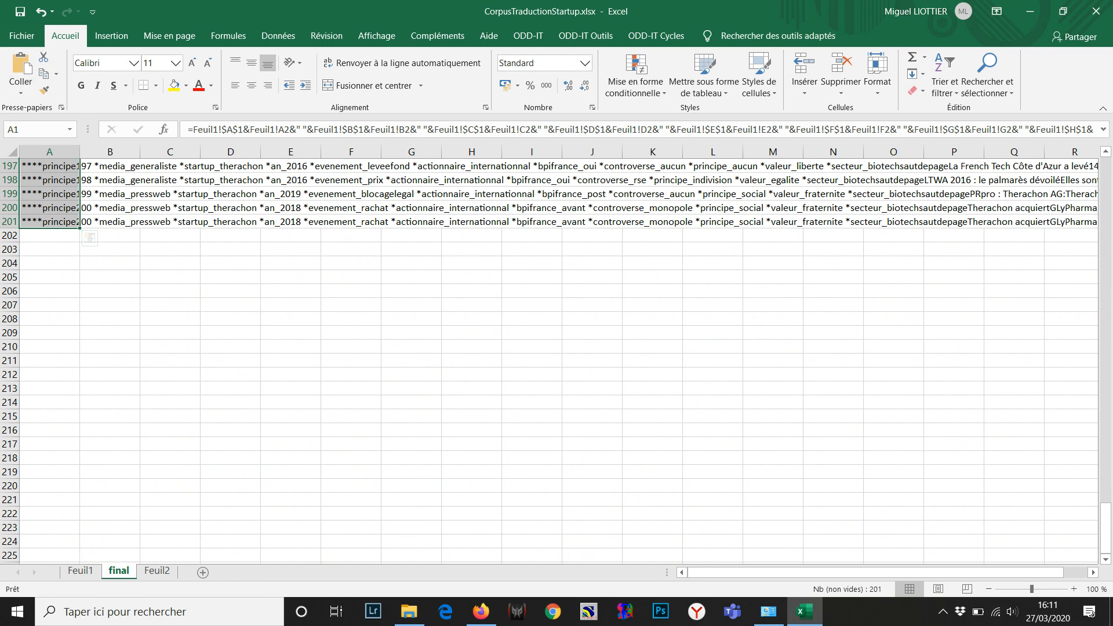
Save the final sheet as tab-delimited text named CorpusTraductionStartupTestV1.txt in the Sites folder and close the workbook without saving again
left_click(21, 35)
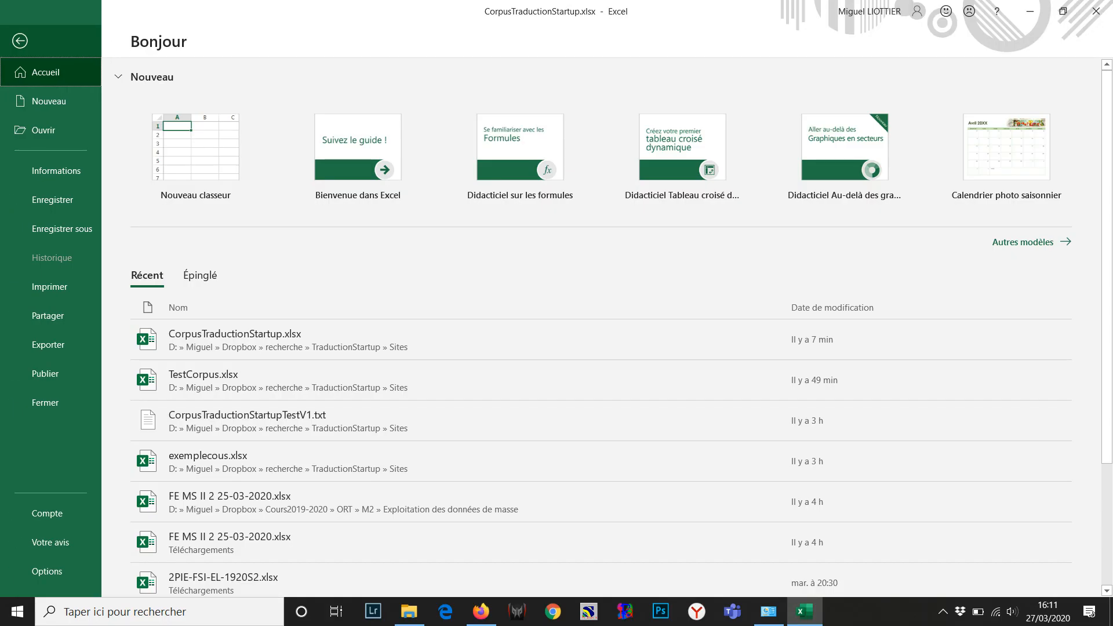
left_click(62, 228)
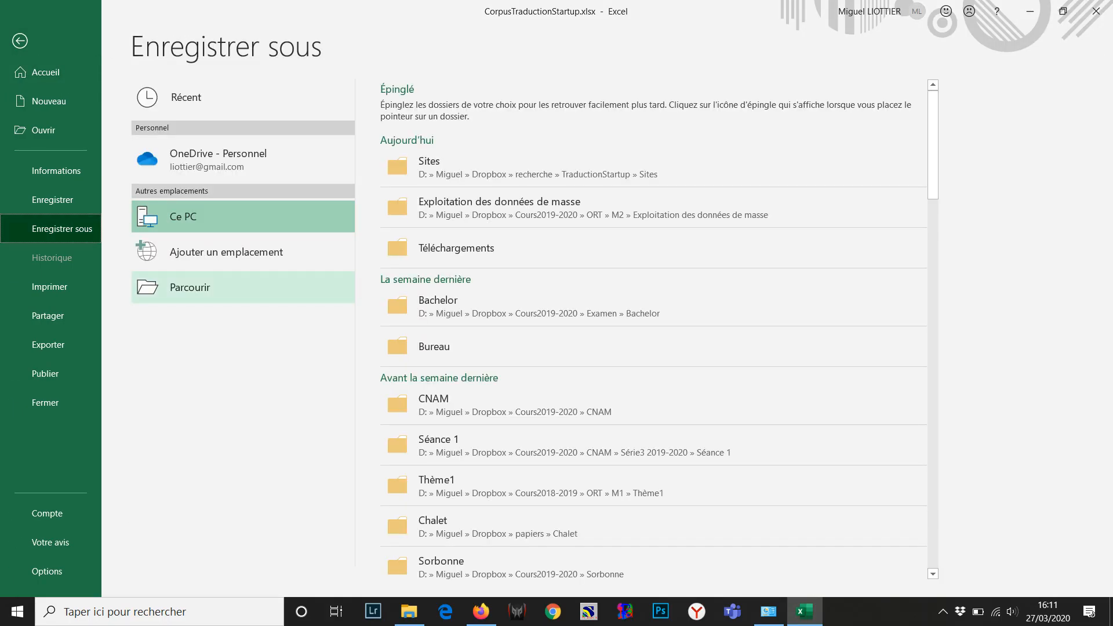
left_click(191, 287)
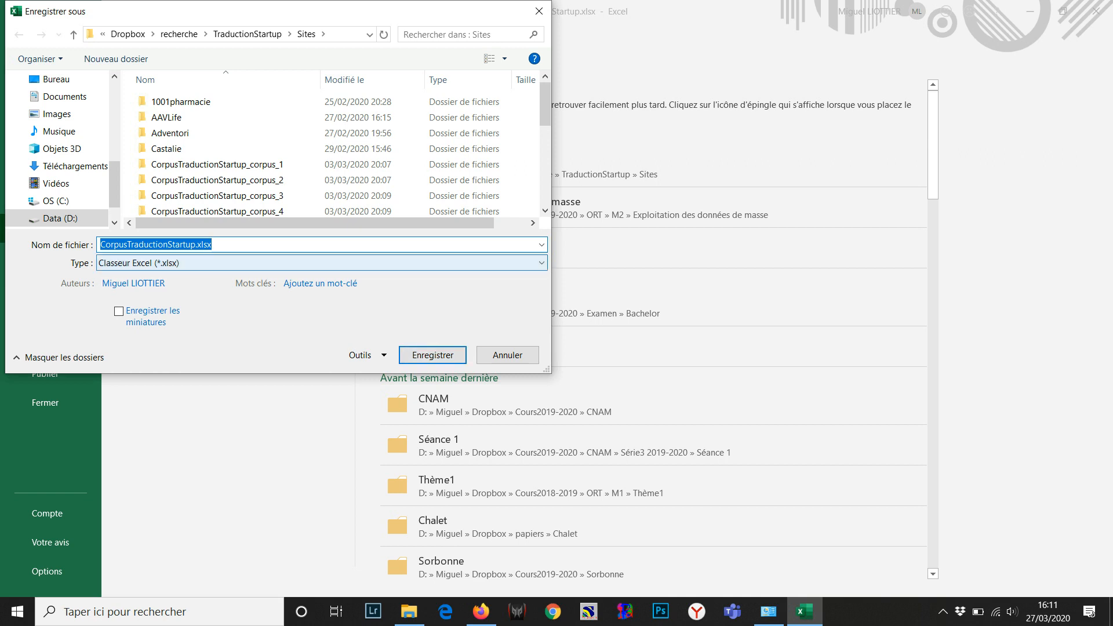
left_click(195, 245)
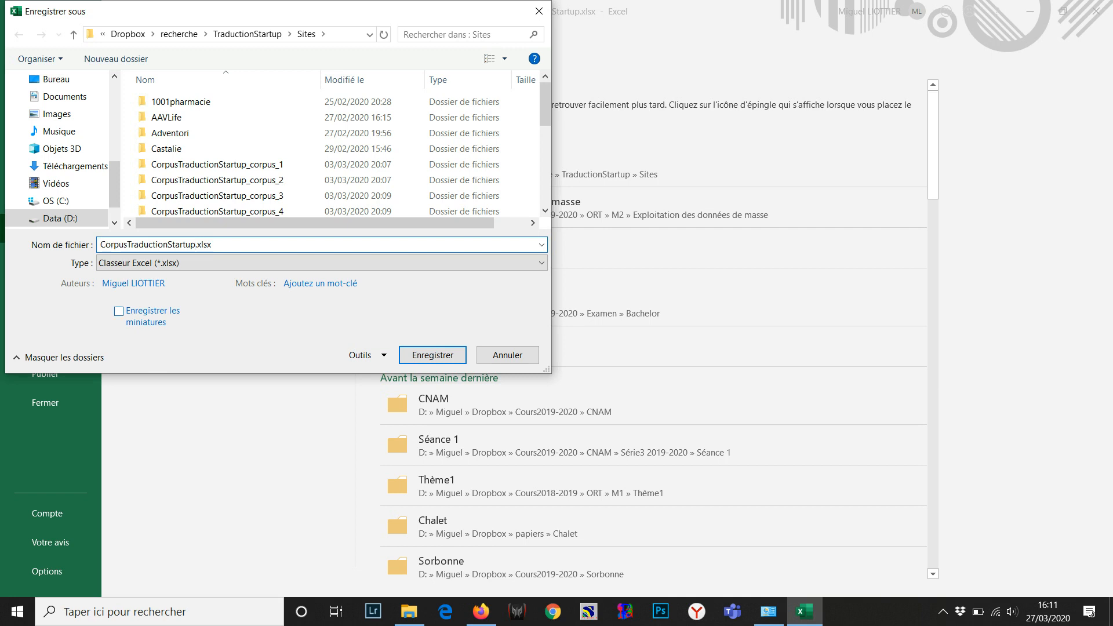
type("TestV1")
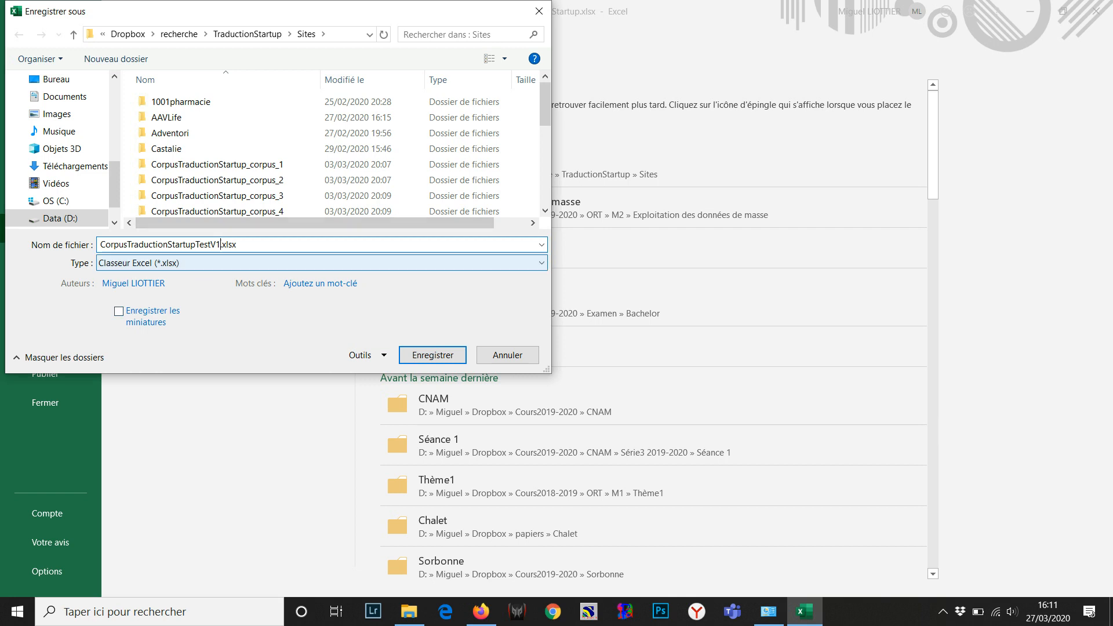
left_click(360, 263)
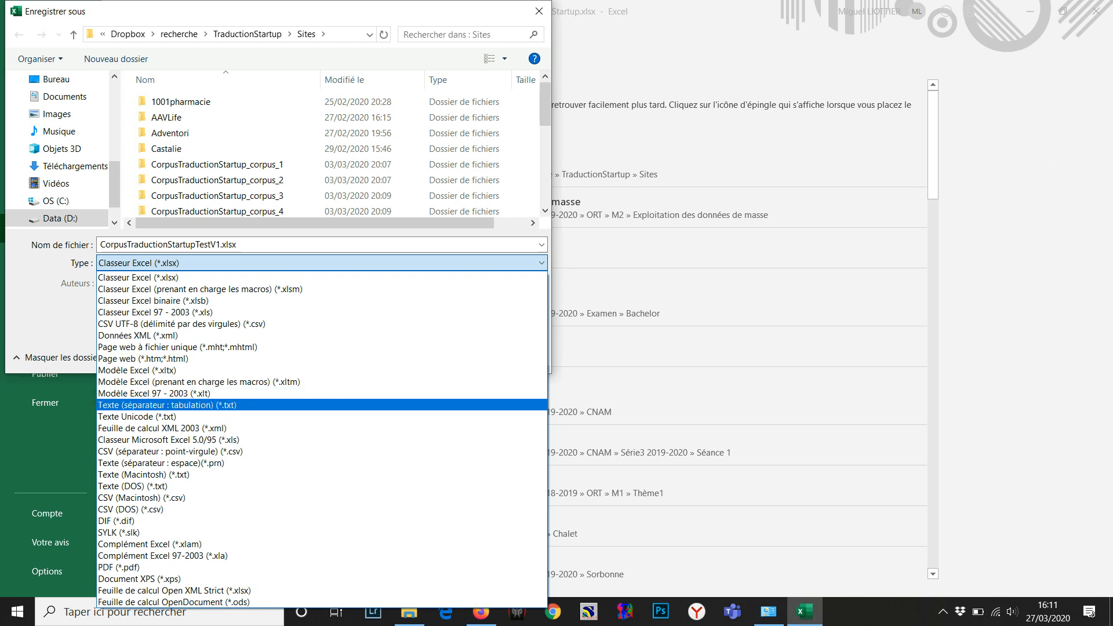
key("Return")
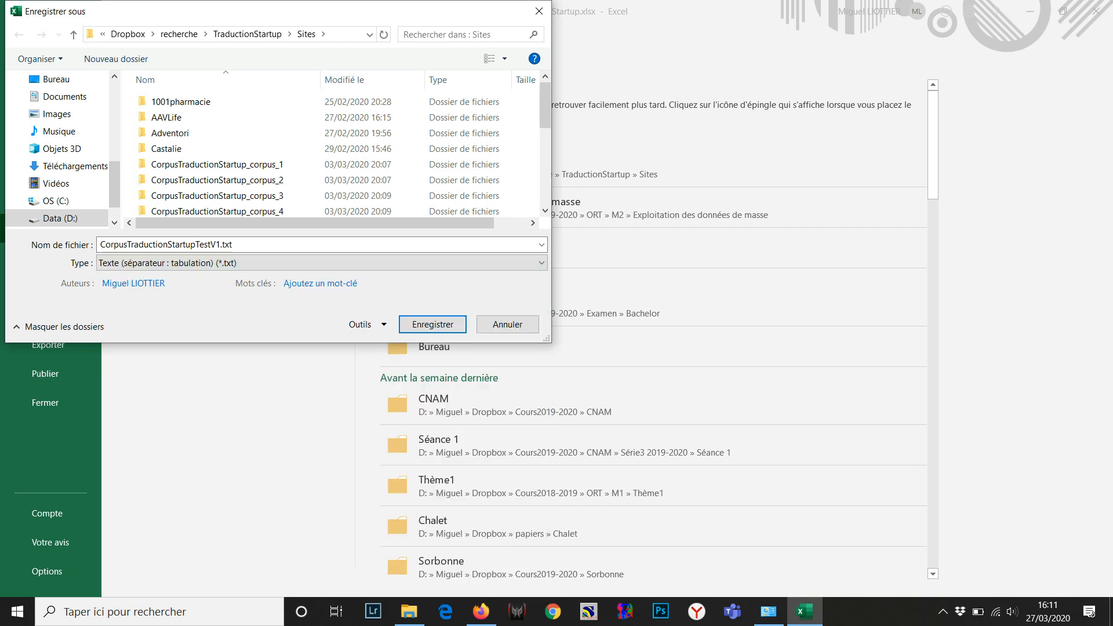
left_click(432, 324)
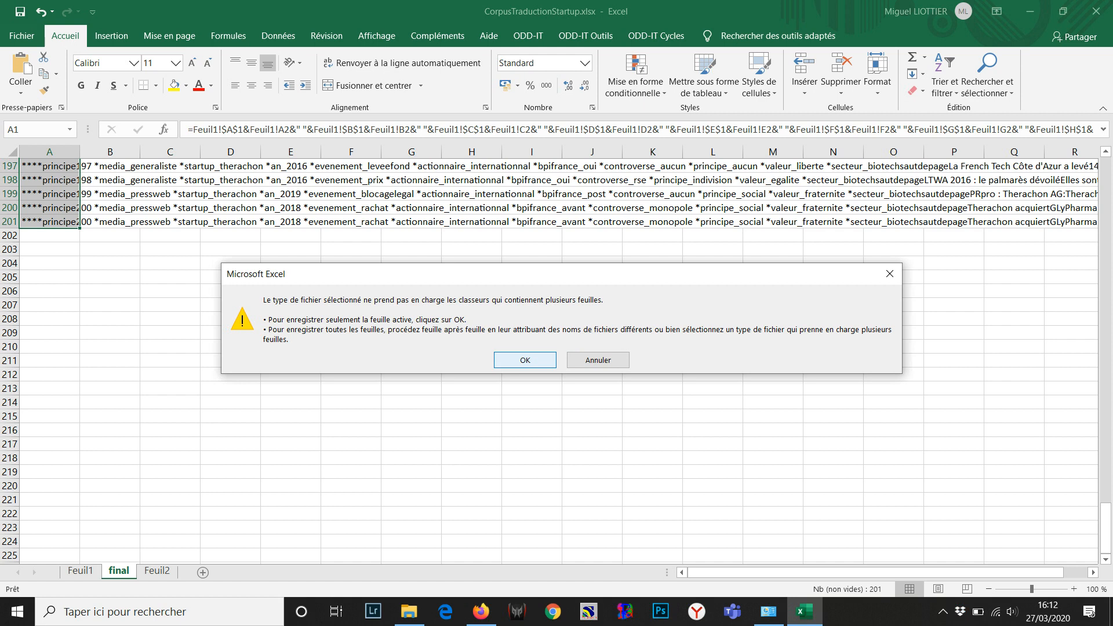
key("Return")
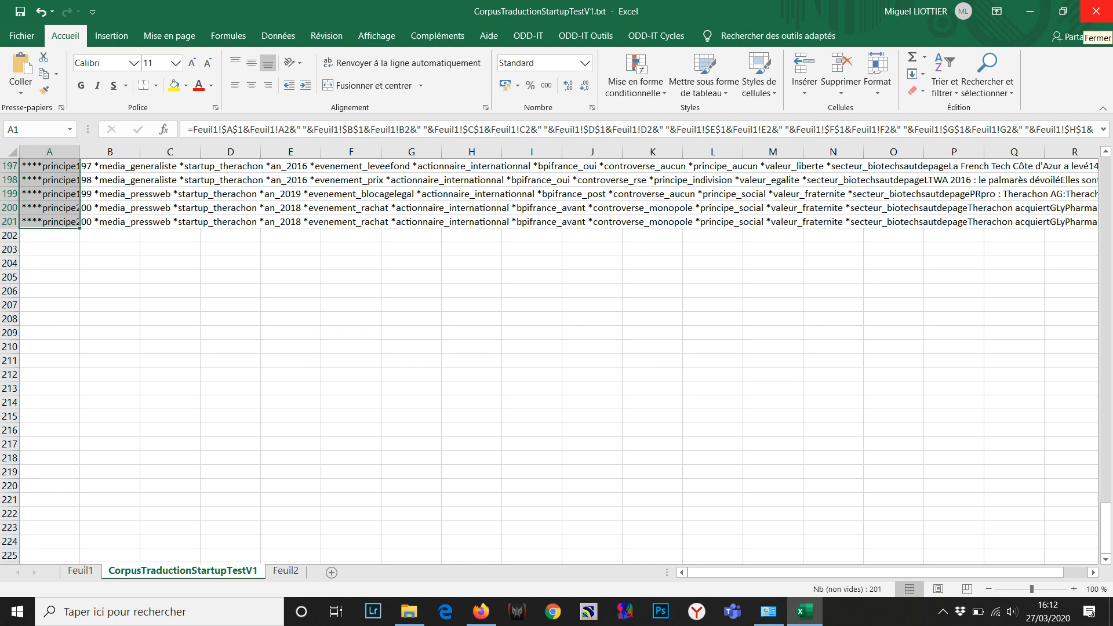
left_click(1095, 11)
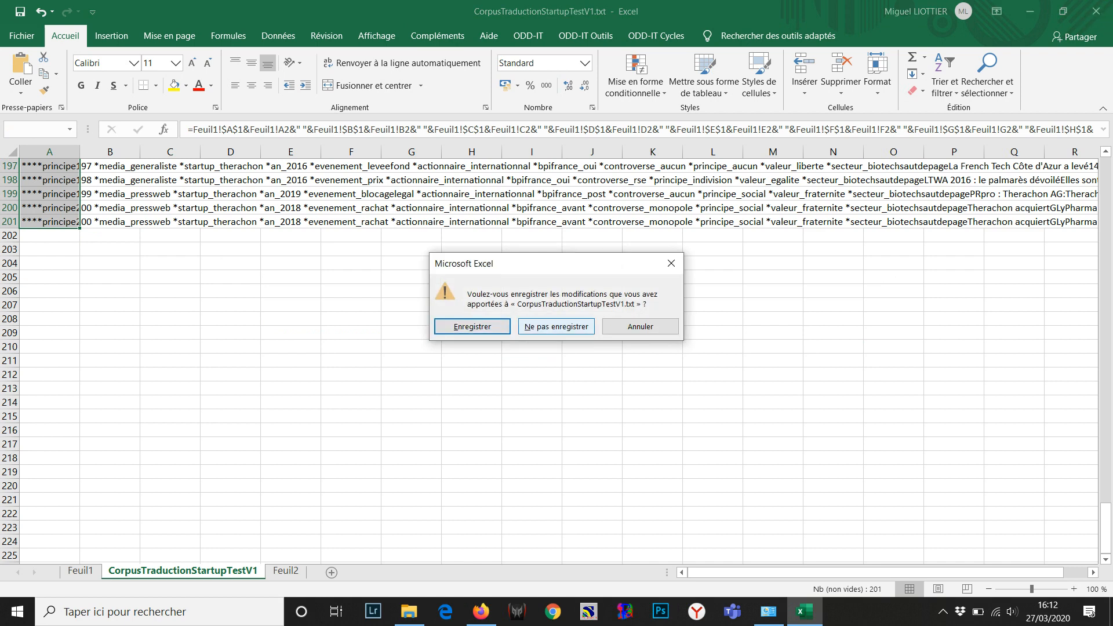
left_click(556, 326)
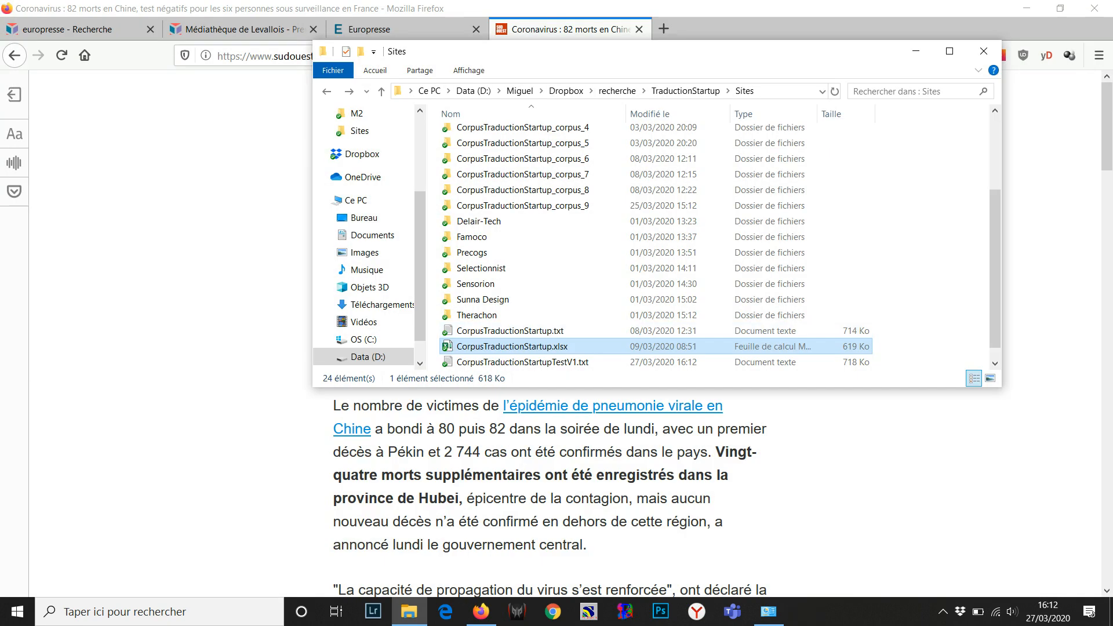
Open CorpusTraductionStartupTestV1.txt from the Sites folder in Word, using the default Windows text encoding
left_click(539, 362)
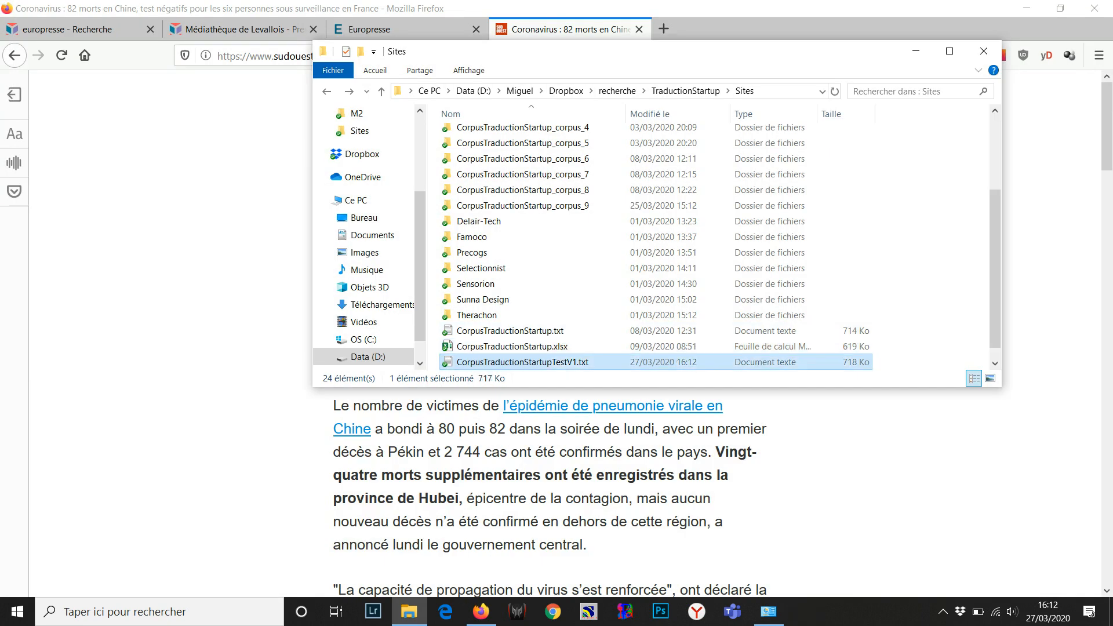
right_click(547, 362)
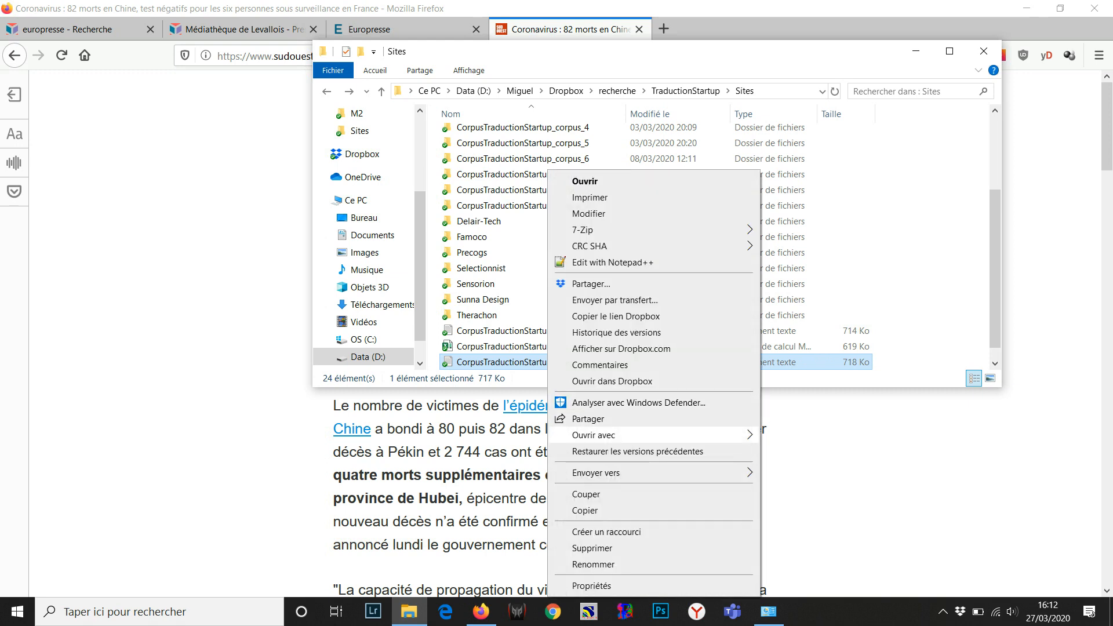
mouse_move(597, 435)
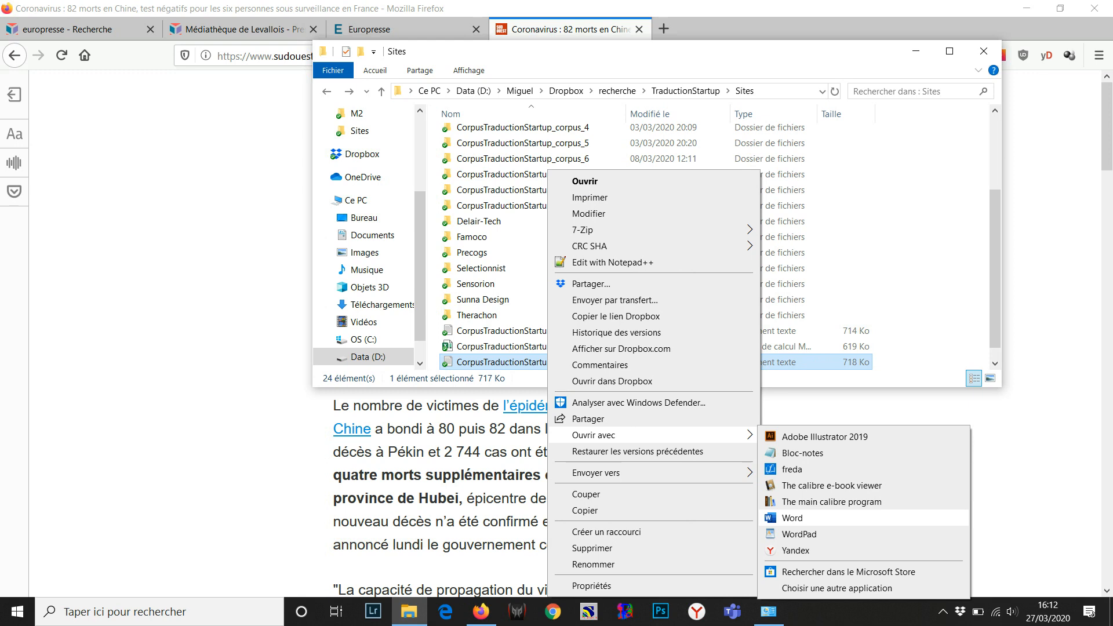
left_click(792, 518)
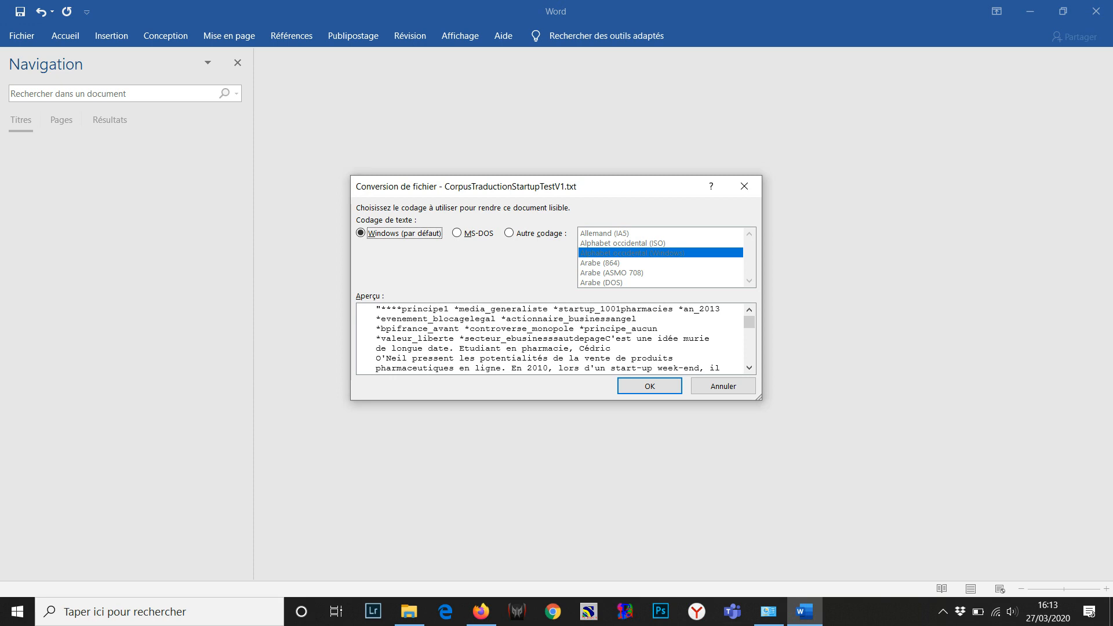
left_click(650, 386)
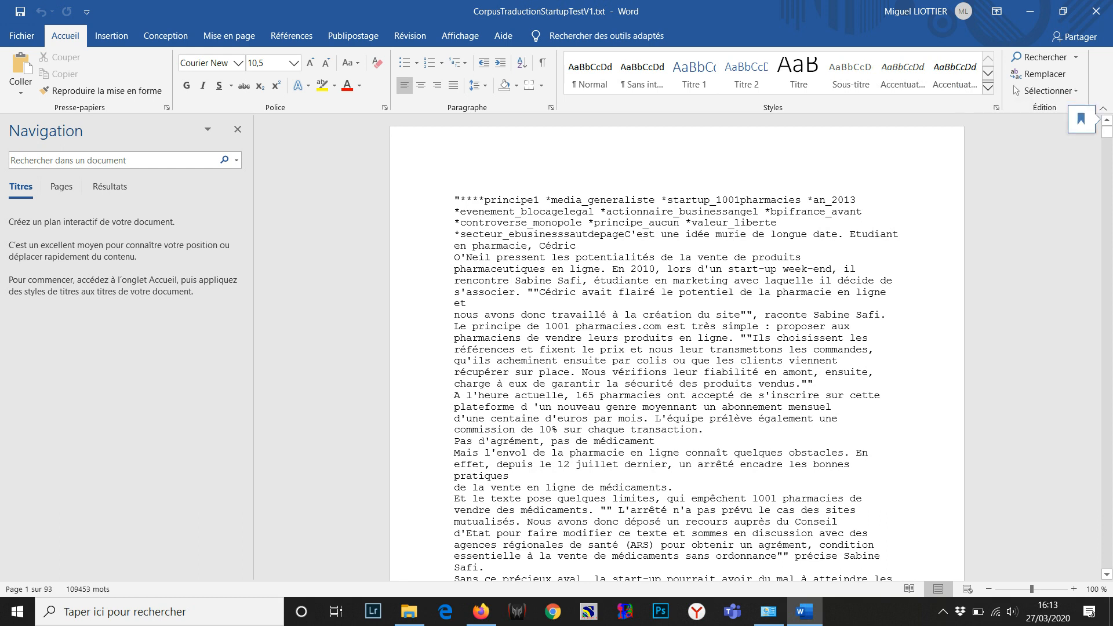
Replace every "**** (quotation mark plus four asterisks) with **** throughout the whole document
double_click(466, 201)
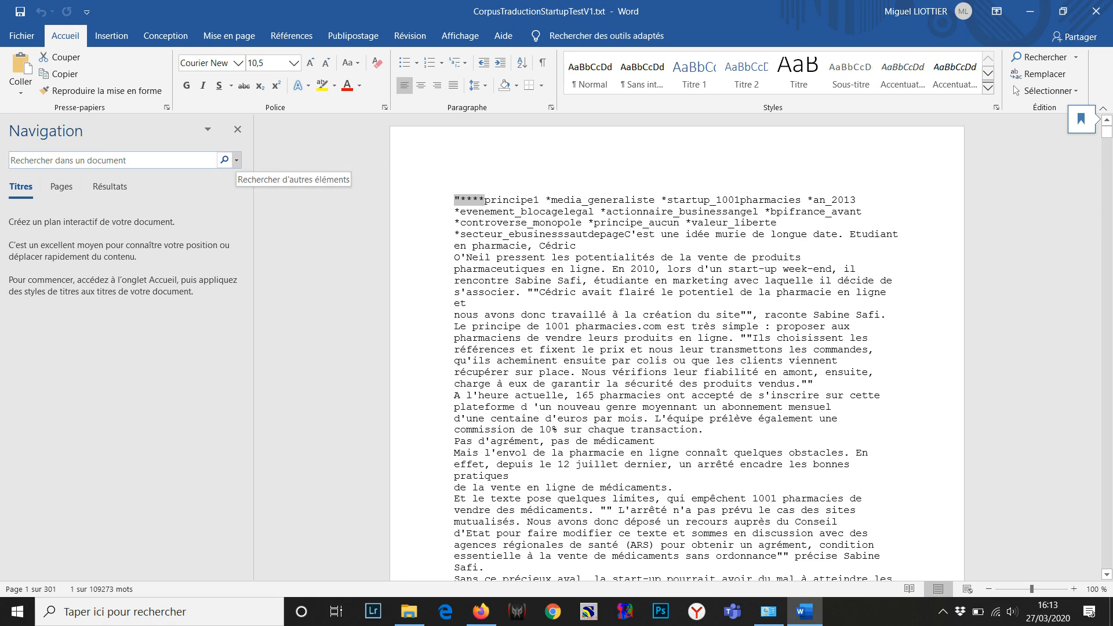
left_click(236, 160)
left_click(261, 213)
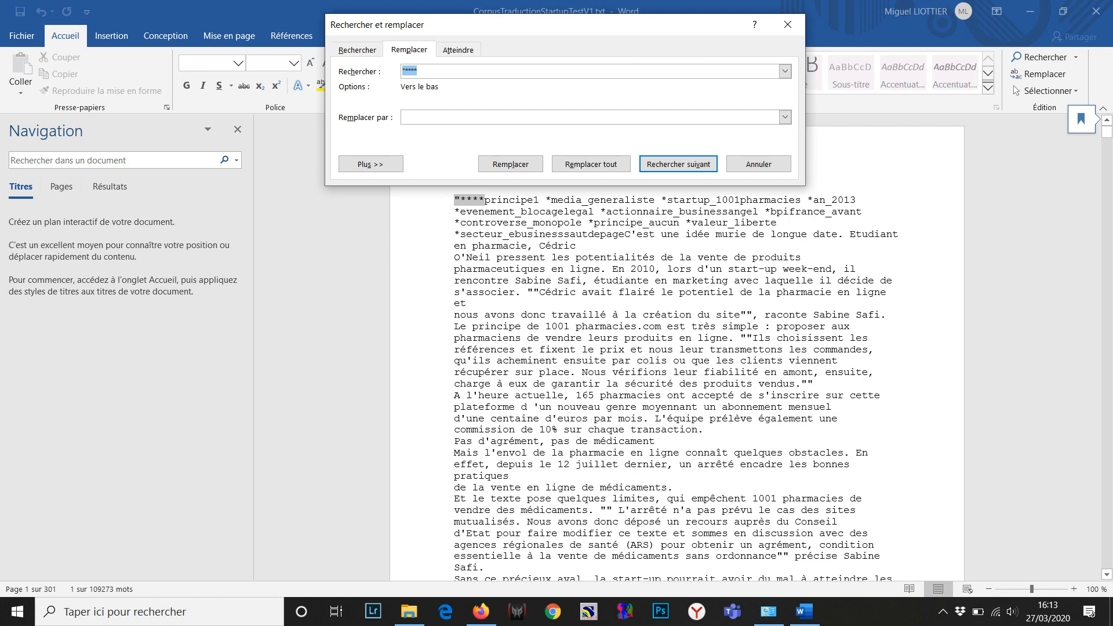
key("Tab")
type("****")
left_click(591, 164)
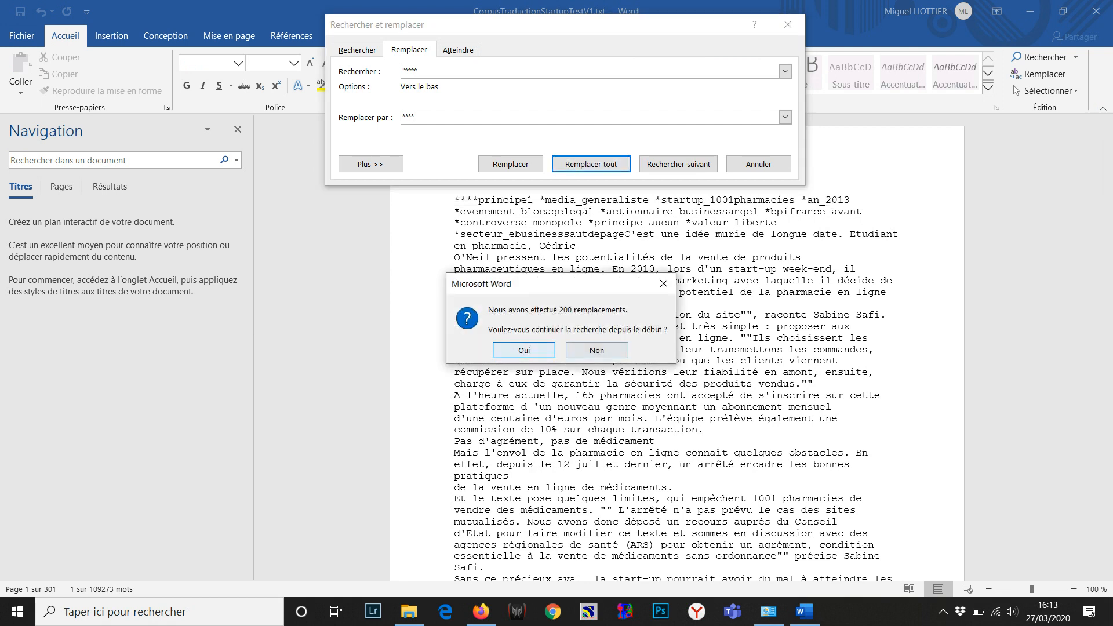
key("Return")
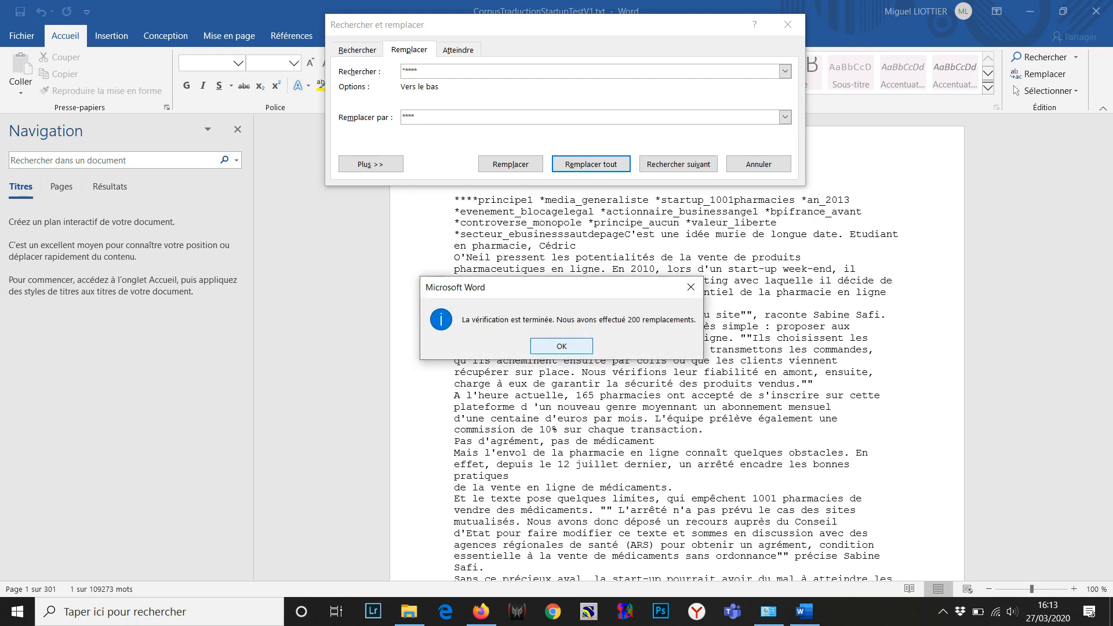
key("Return")
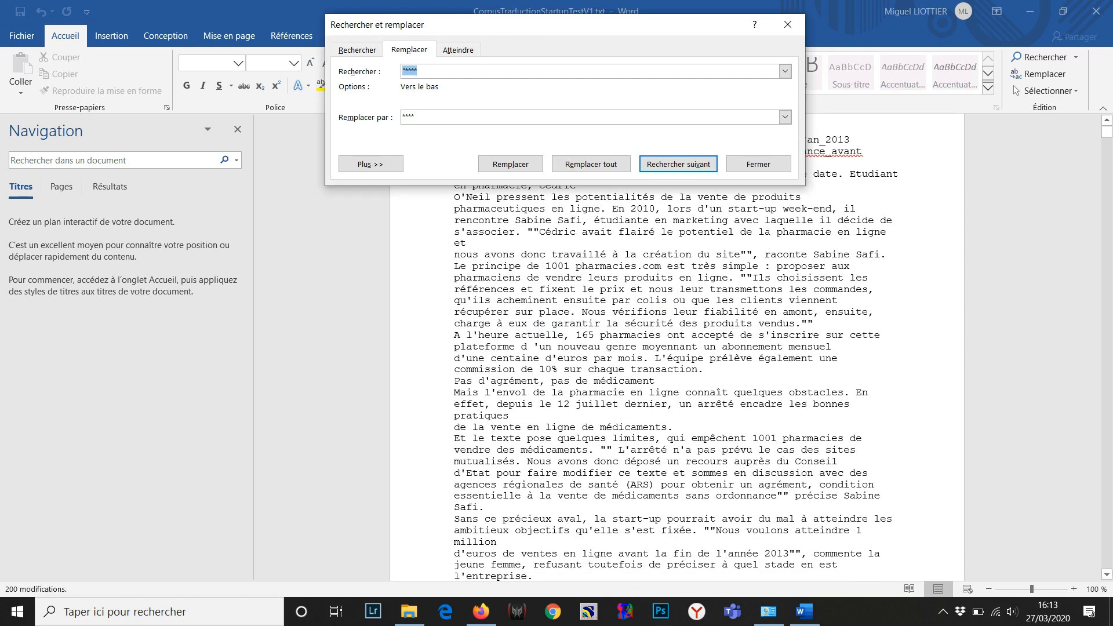
Check the header lines and body text of the principe1 article and the start of principe2
scroll(677, 383, "up", 2)
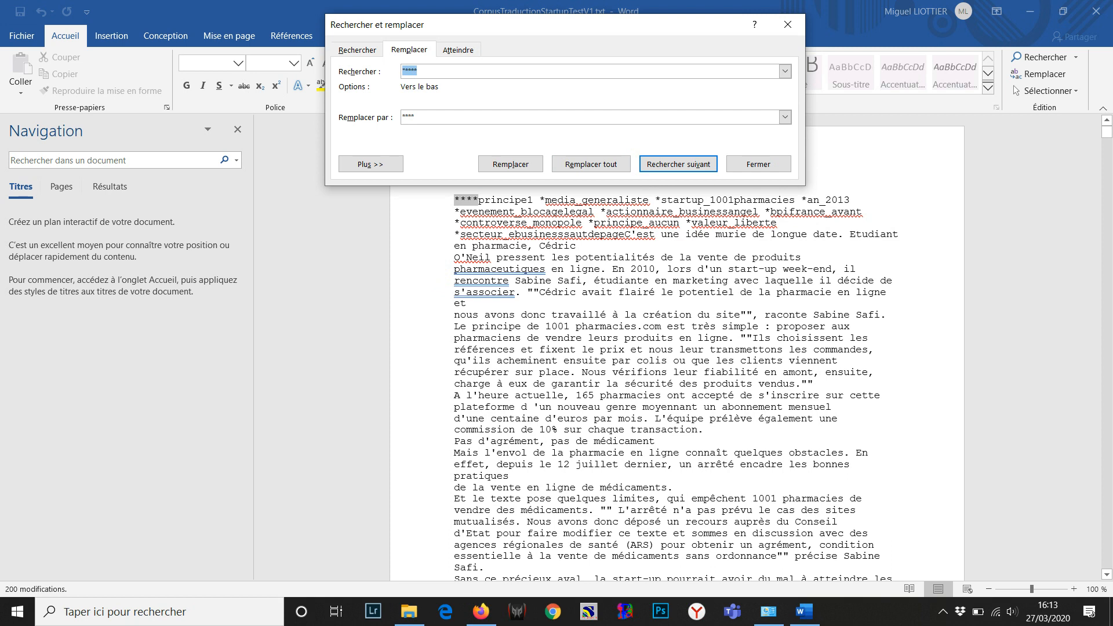
scroll(677, 383, "down", 5)
scroll(677, 382, "down", 4)
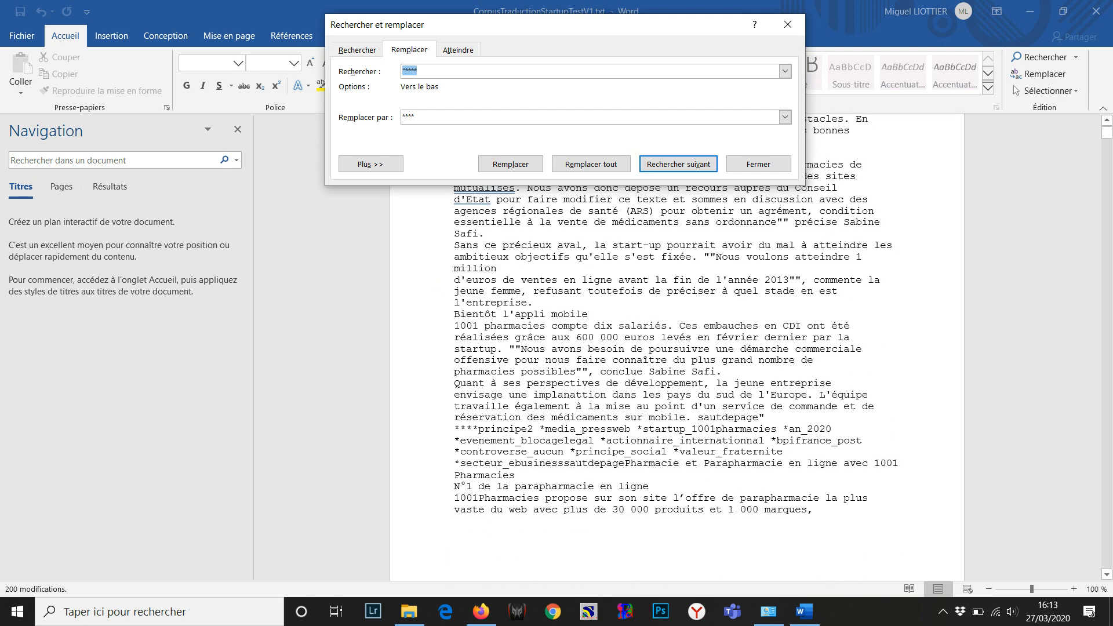
scroll(677, 383, "up", 9)
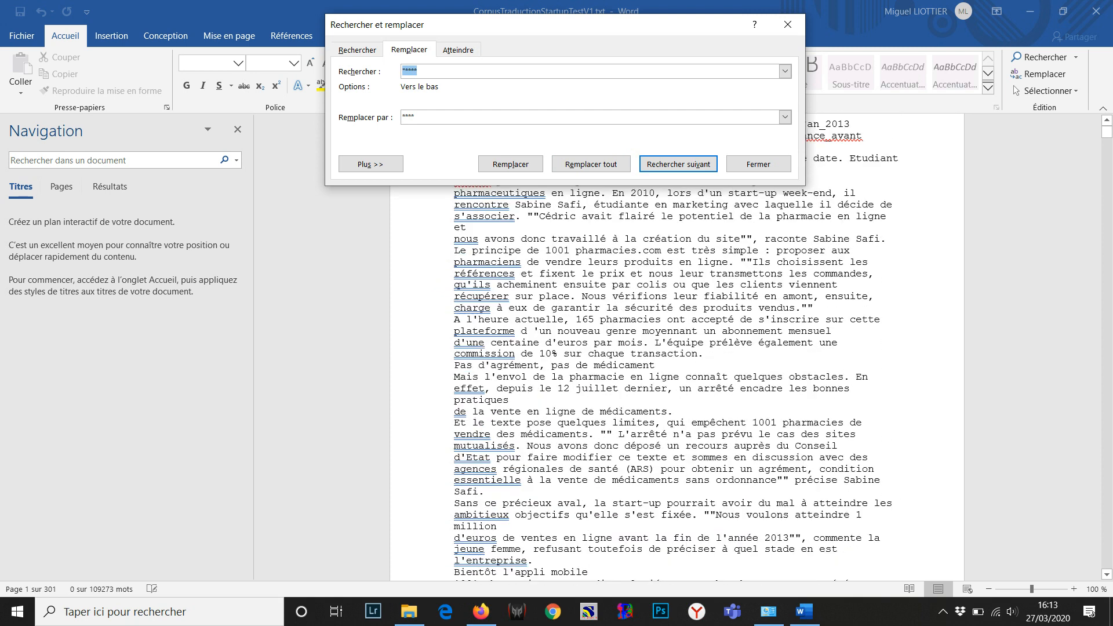
scroll(677, 383, "down", 1)
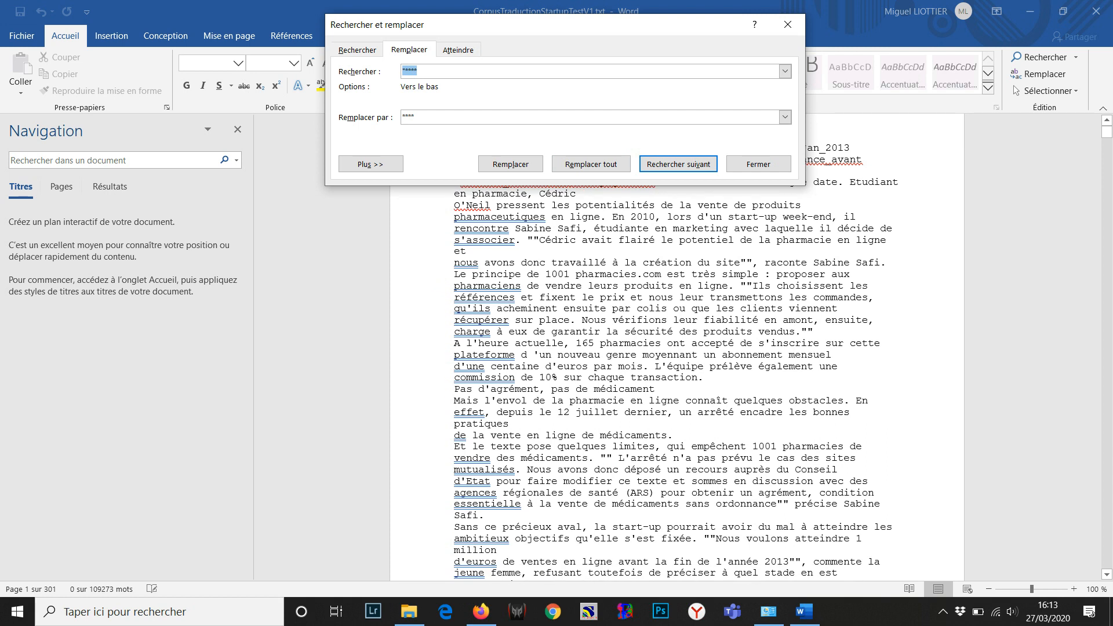
left_click(677, 383)
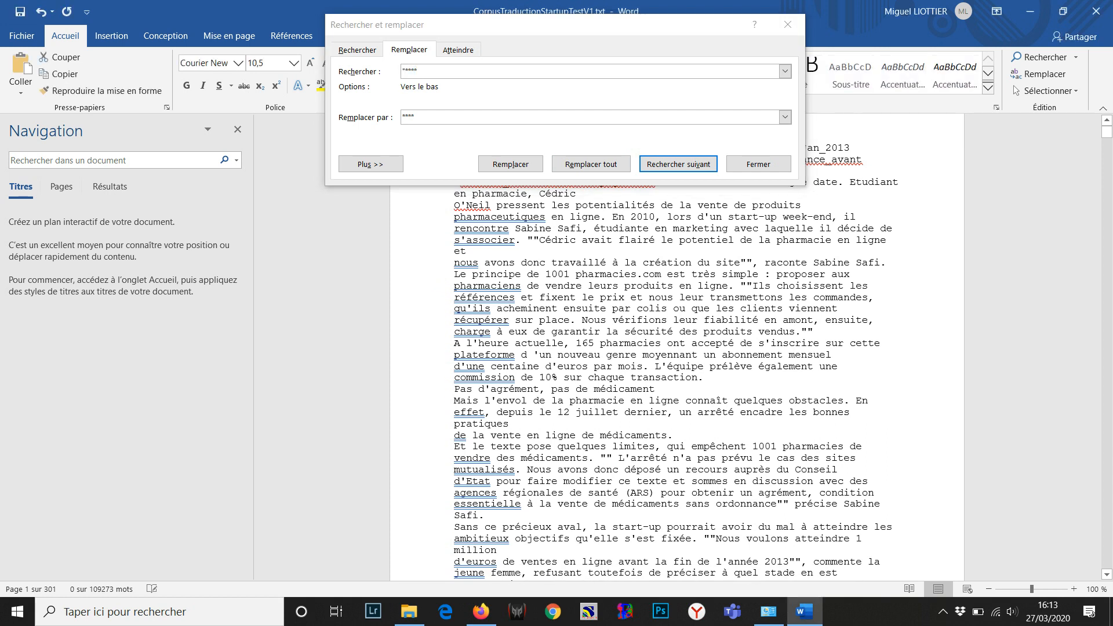
left_click(509, 423)
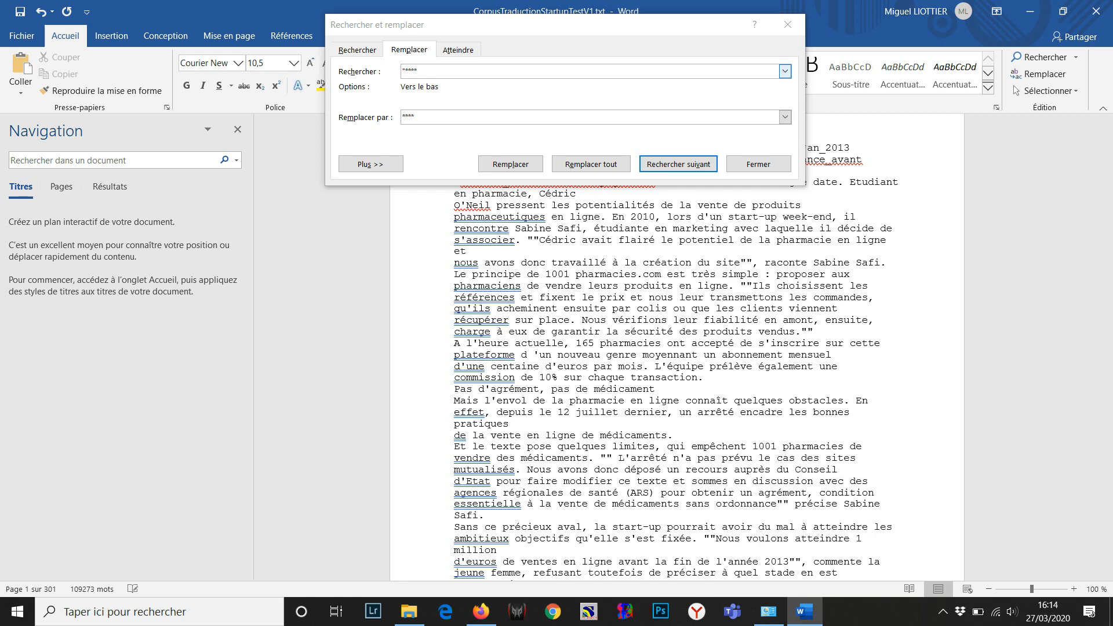
Replace every paragraph mark (^p) with a single space throughout the whole document
left_click(785, 71)
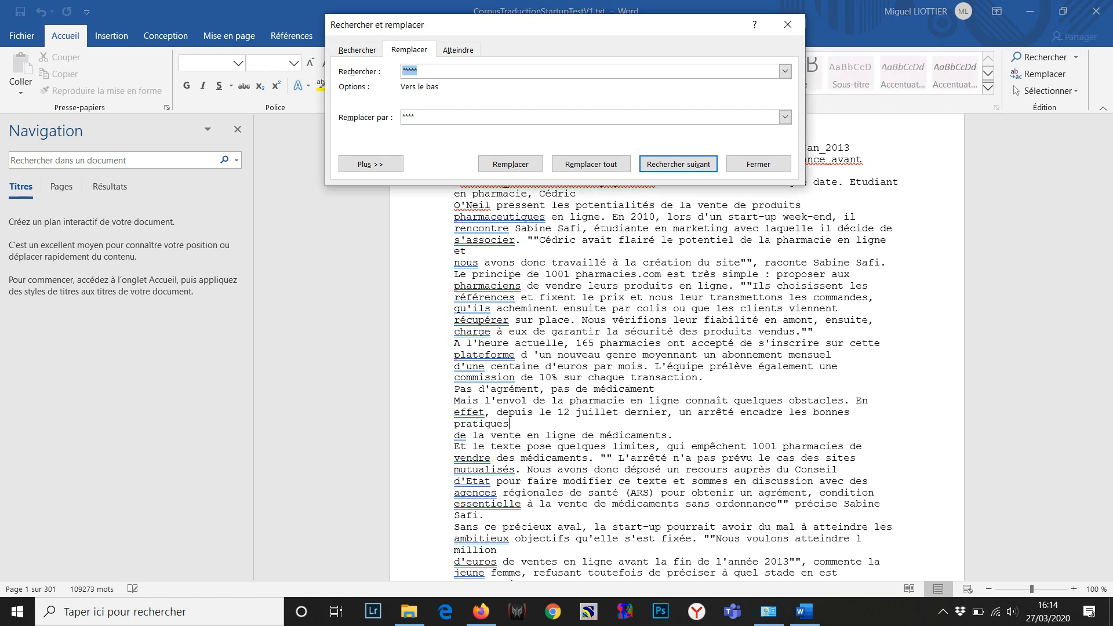
type("^p")
key("Tab")
key("BackSpace")
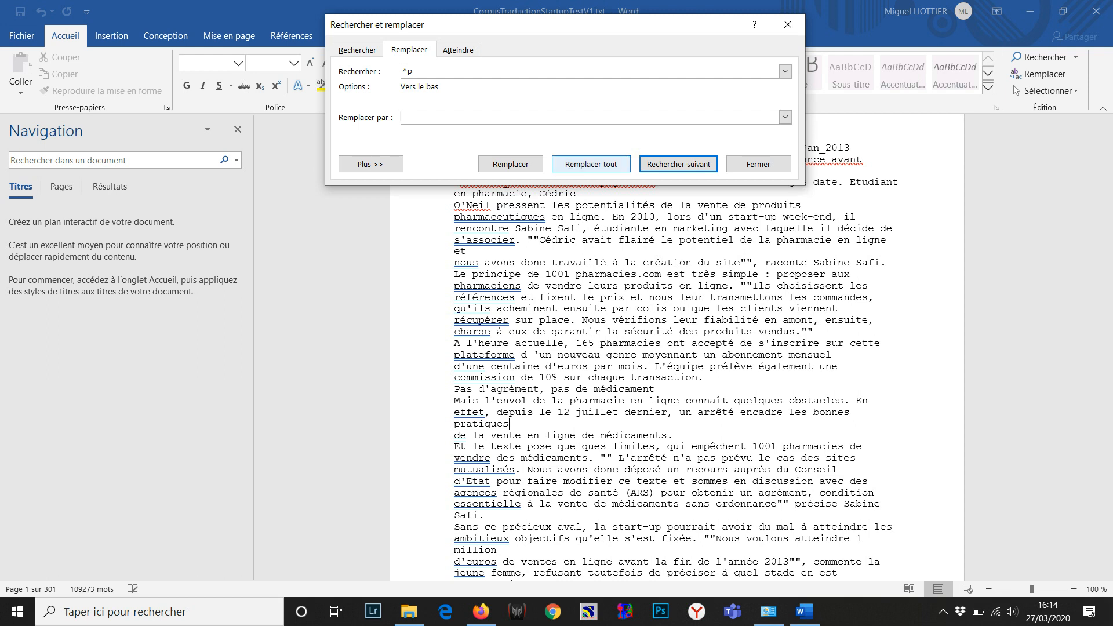
left_click(590, 164)
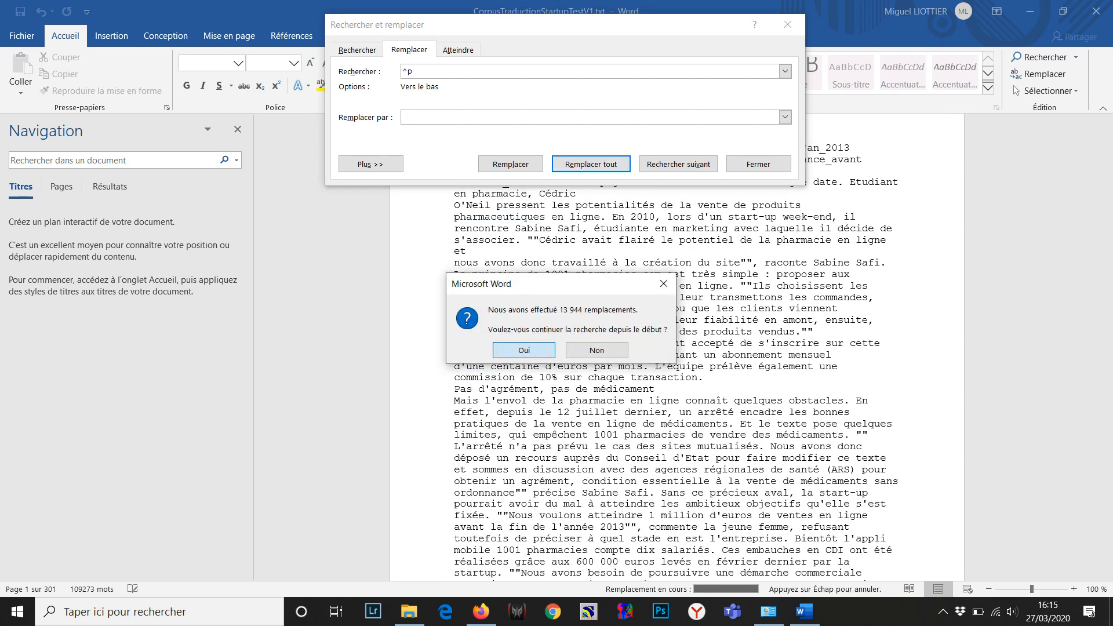
key("Return")
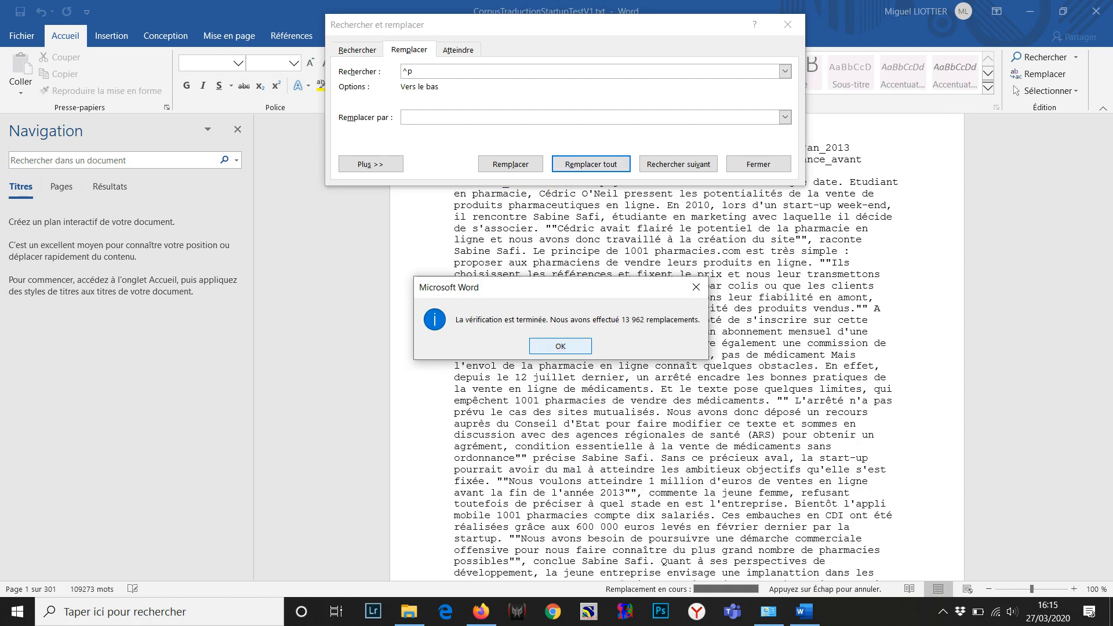
key("Return")
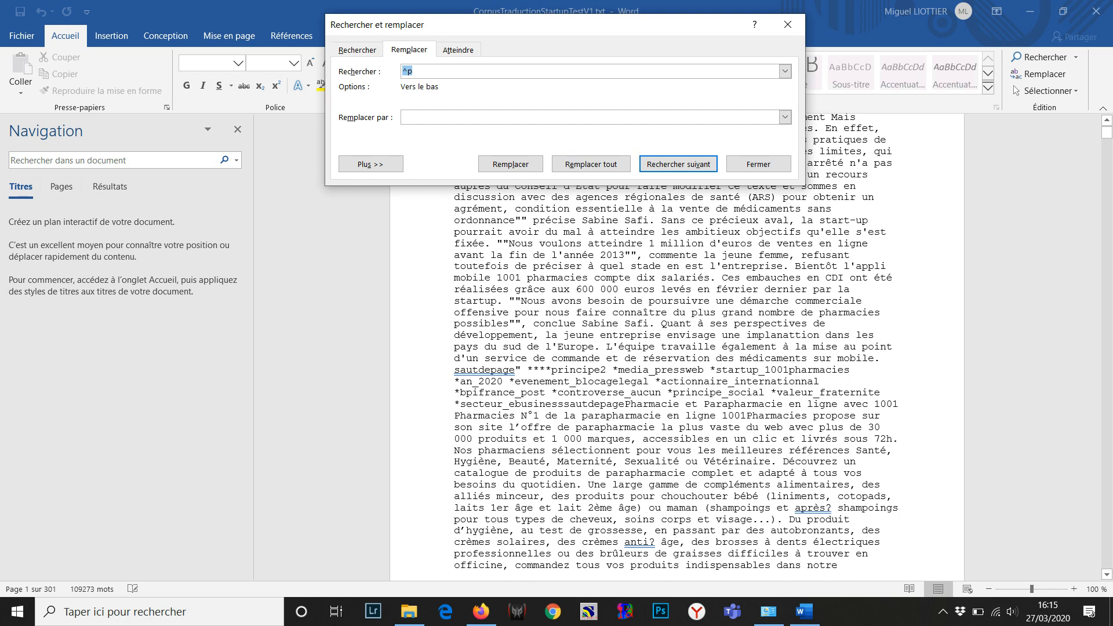
Copy the text sautdepage" with its trailing quotation mark, just before the ****principe2 header
left_click(867, 140)
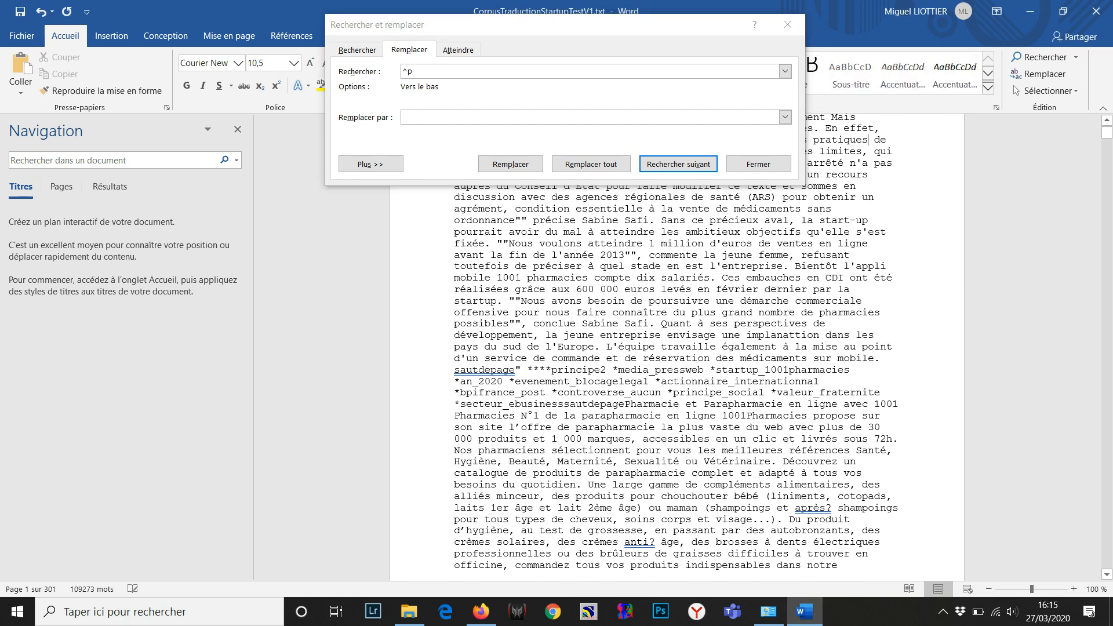
key("Return")
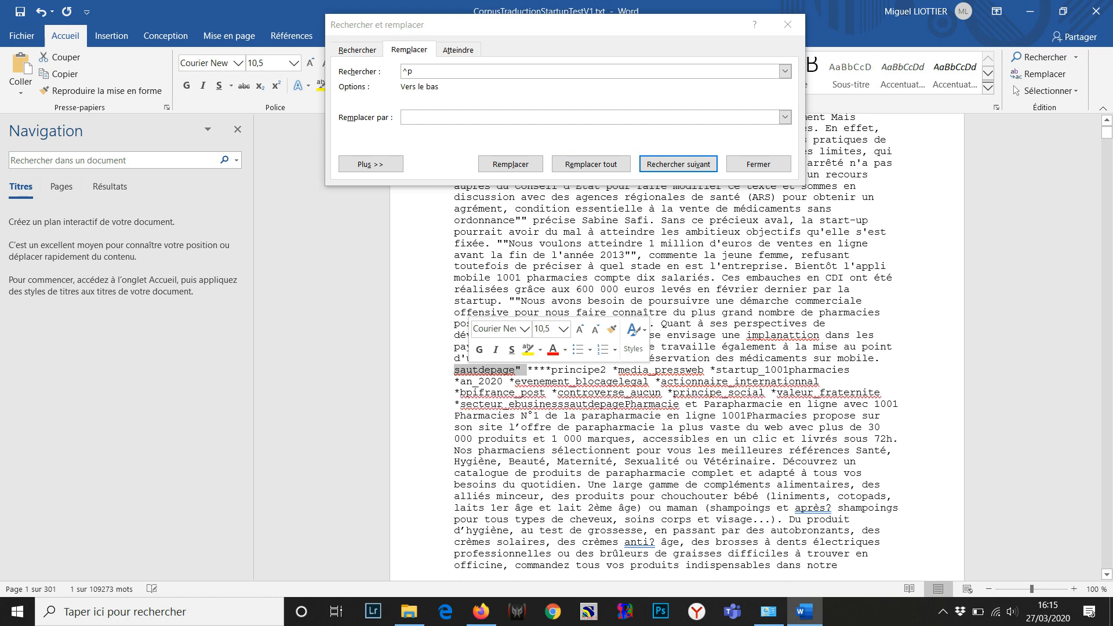
left_click(455, 370)
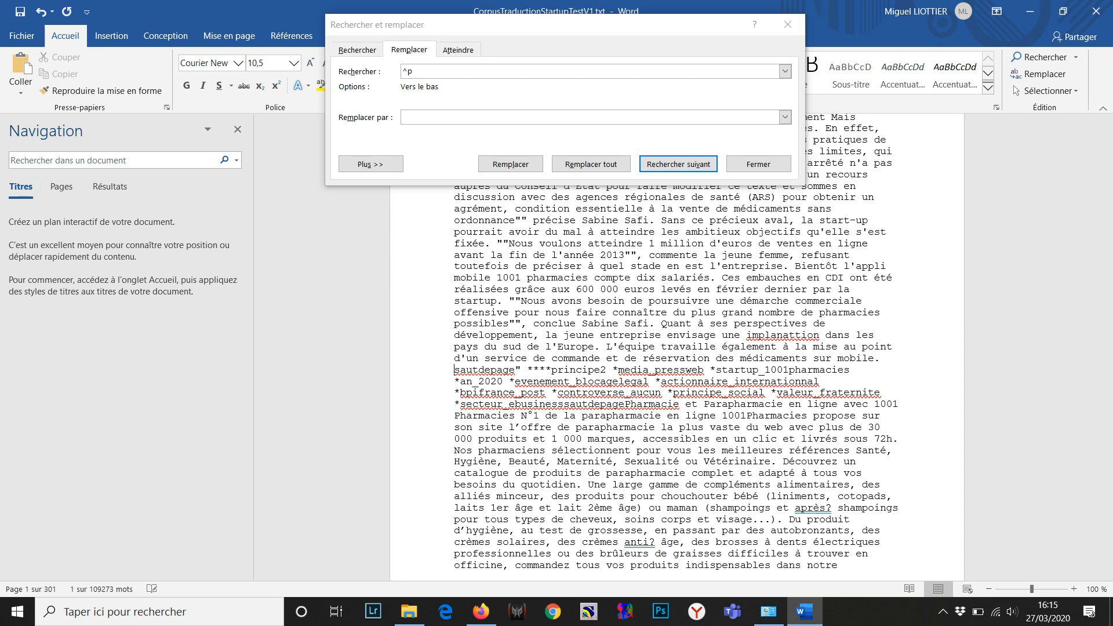
key("shift+Right")
key("shift+Right")
key("shift+Right")
key("shift+Right")
key("shift+Right")
key("shift+Right")
key("shift+Right")
key("shift+Right")
key("shift+Right")
key("shift+Right")
key("shift+Right")
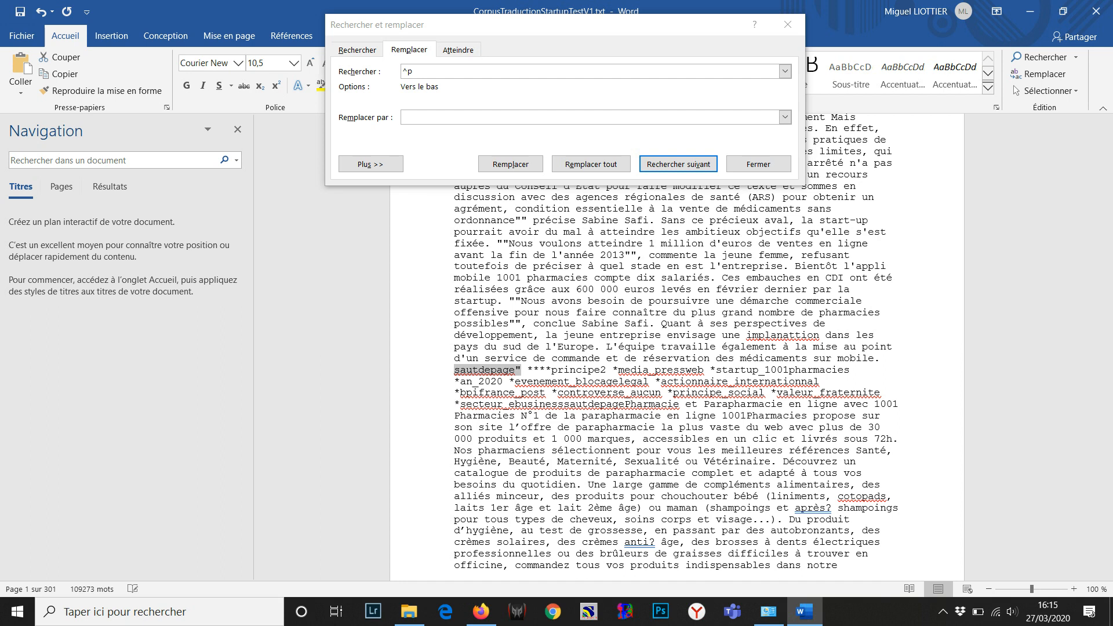
key("shift+F10")
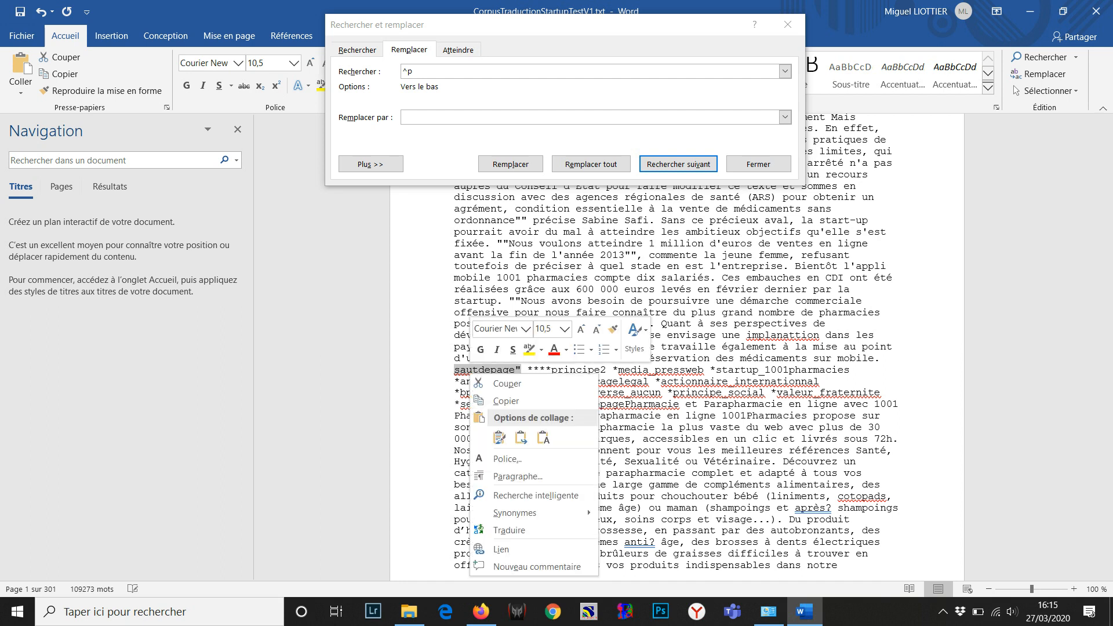
key("Down")
key("Down")
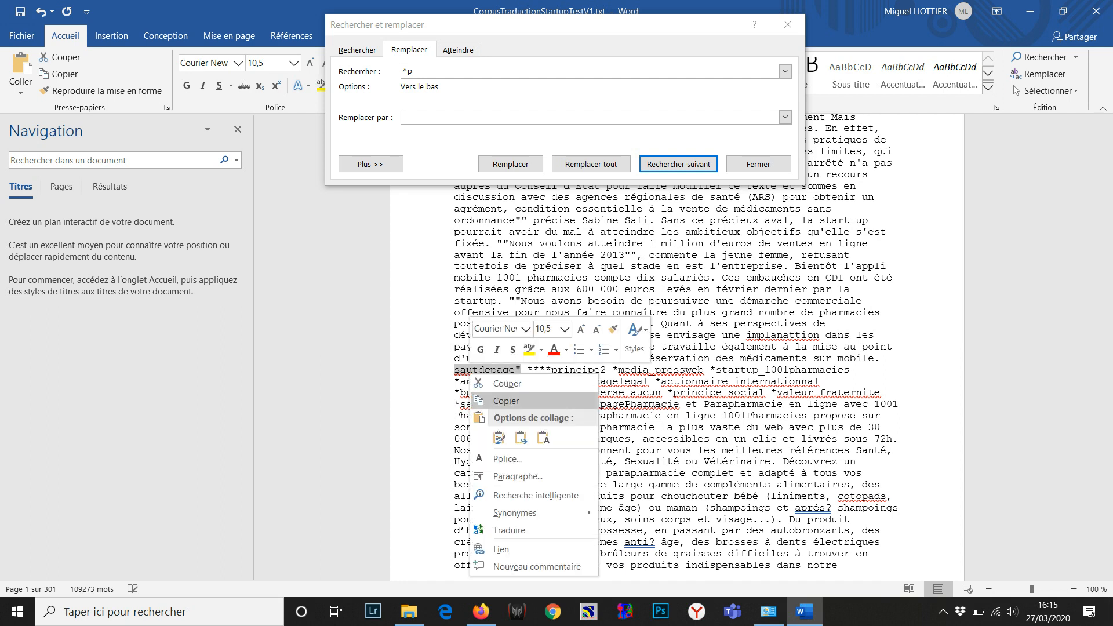
key("Return")
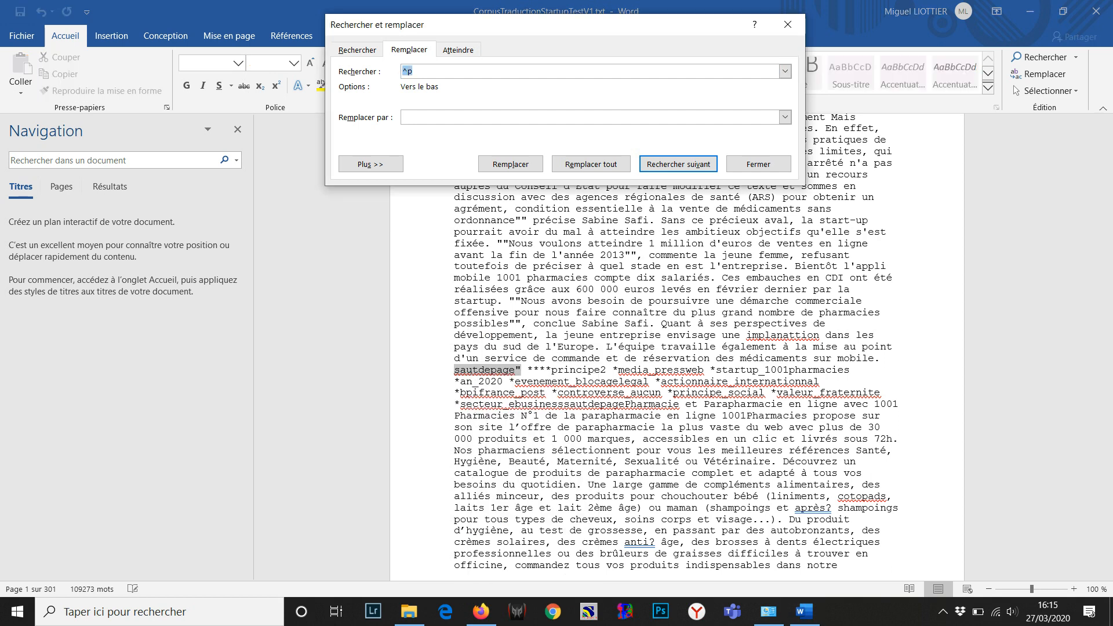
Replace every sautdepage" (with trailing quotation mark) with sautdepage throughout the whole document
key("ctrl+v")
key("ctrl+v")
left_click(591, 164)
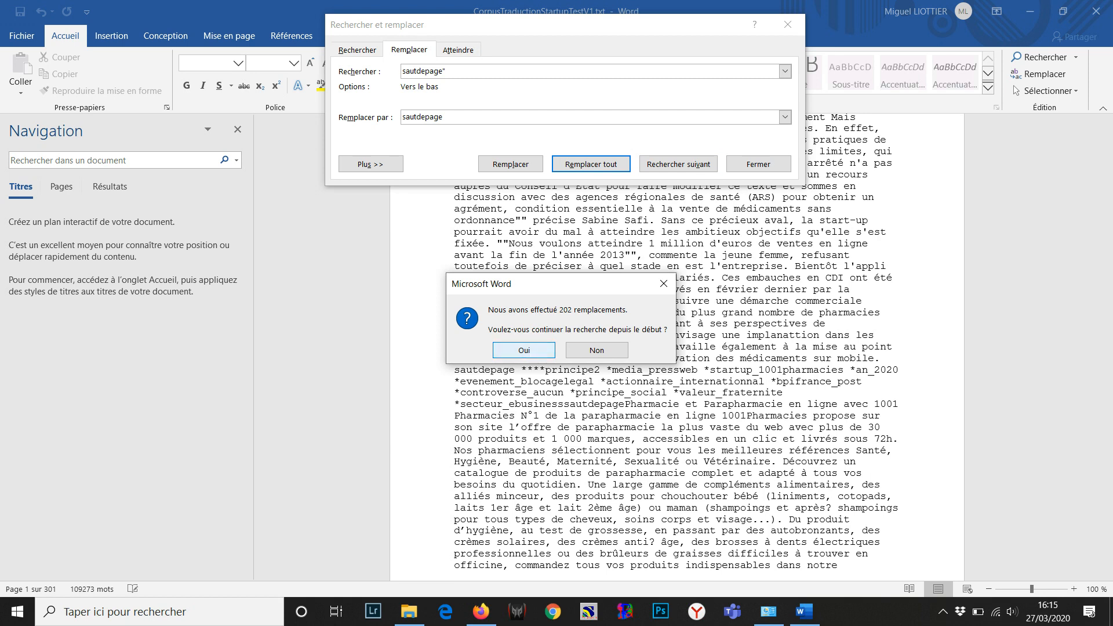
key("Return")
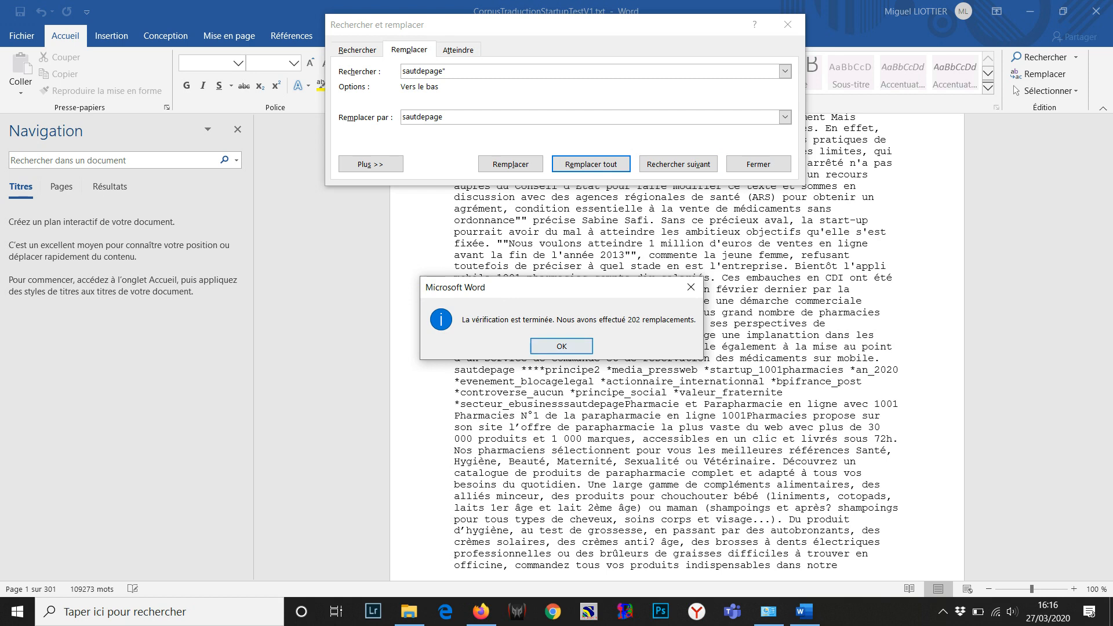
key("Return")
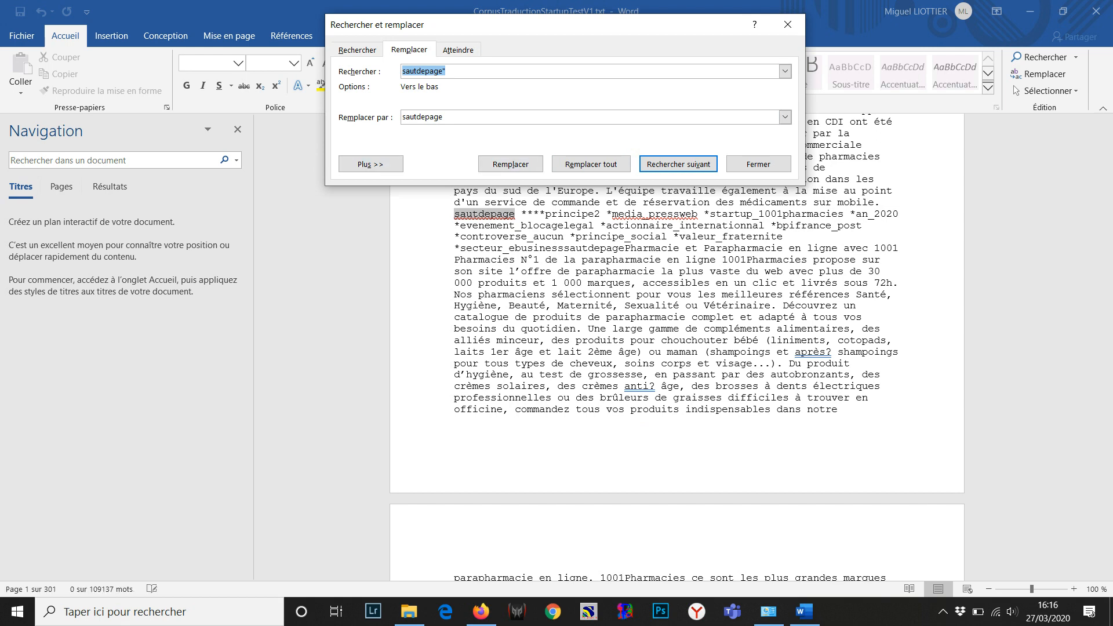
Replace every sautdepage with two paragraph marks (^p^p) throughout the whole document
left_click(447, 72)
key("BackSpace")
left_click_drag(444, 117, 397, 118)
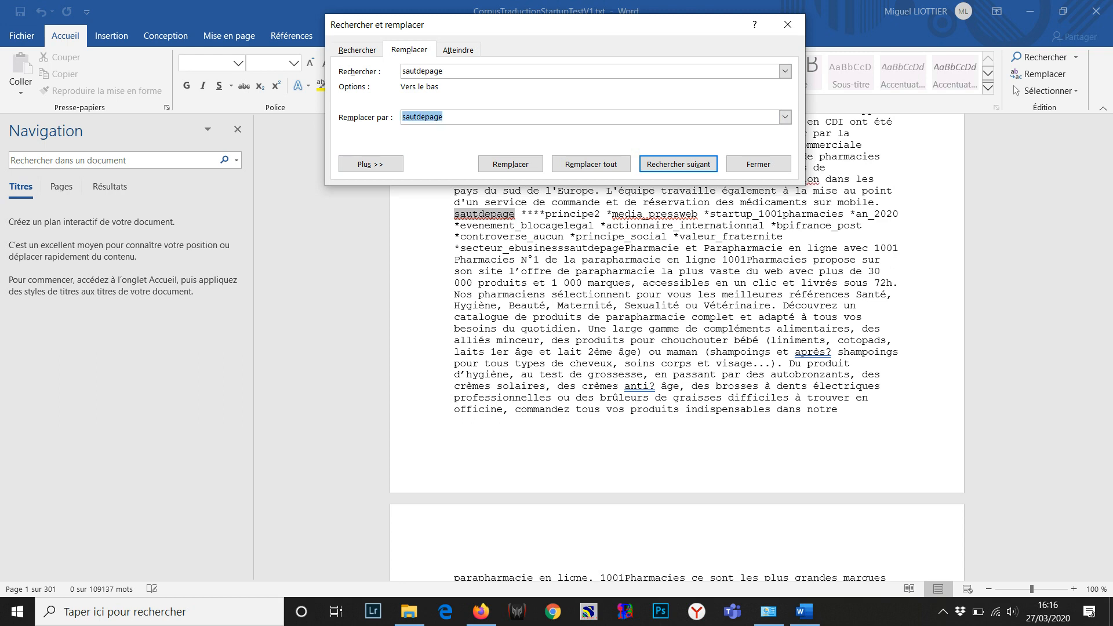
type("^p")
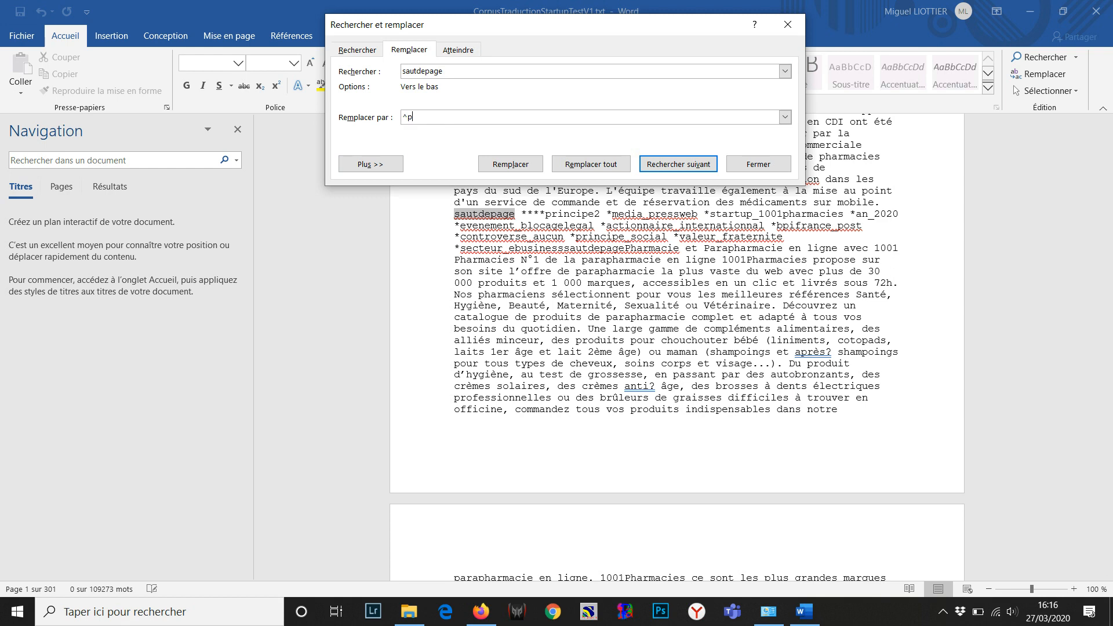
type("^p")
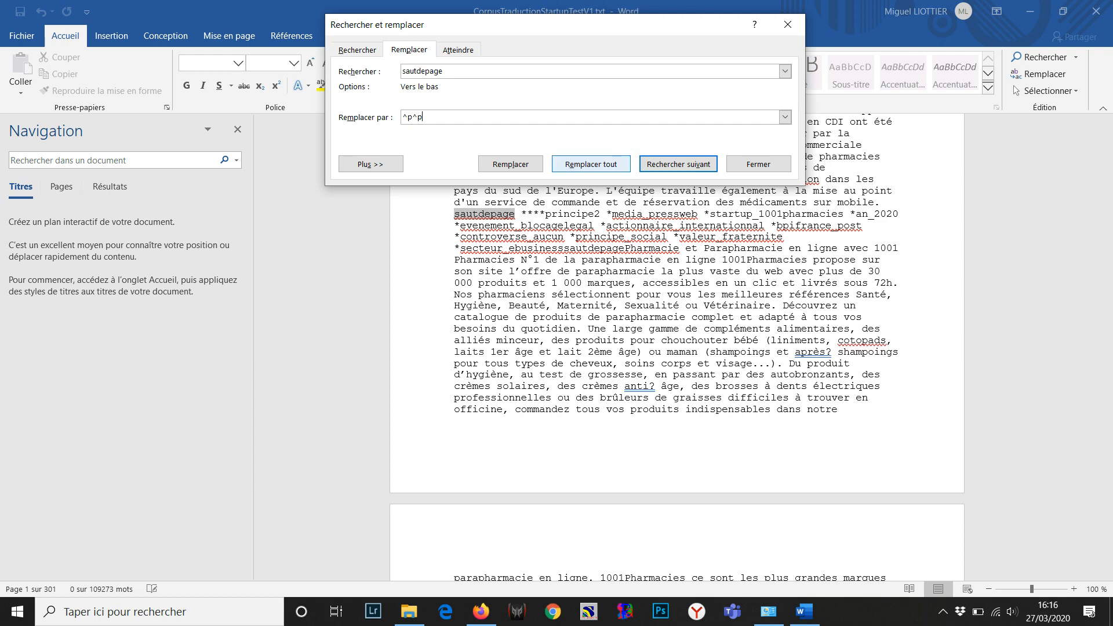
left_click(591, 164)
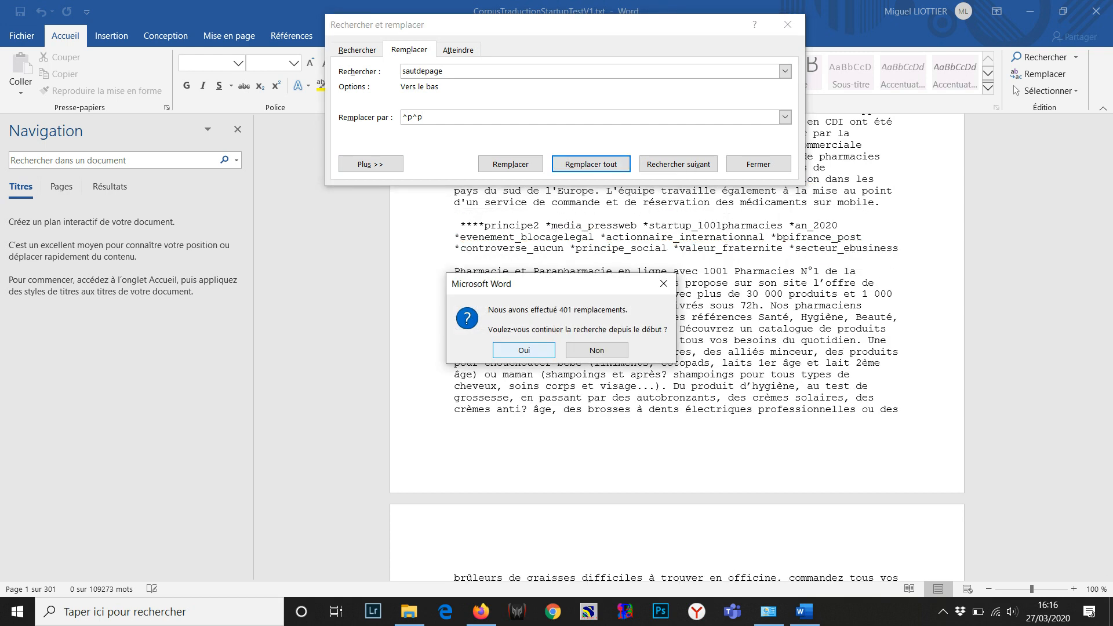
key("Return")
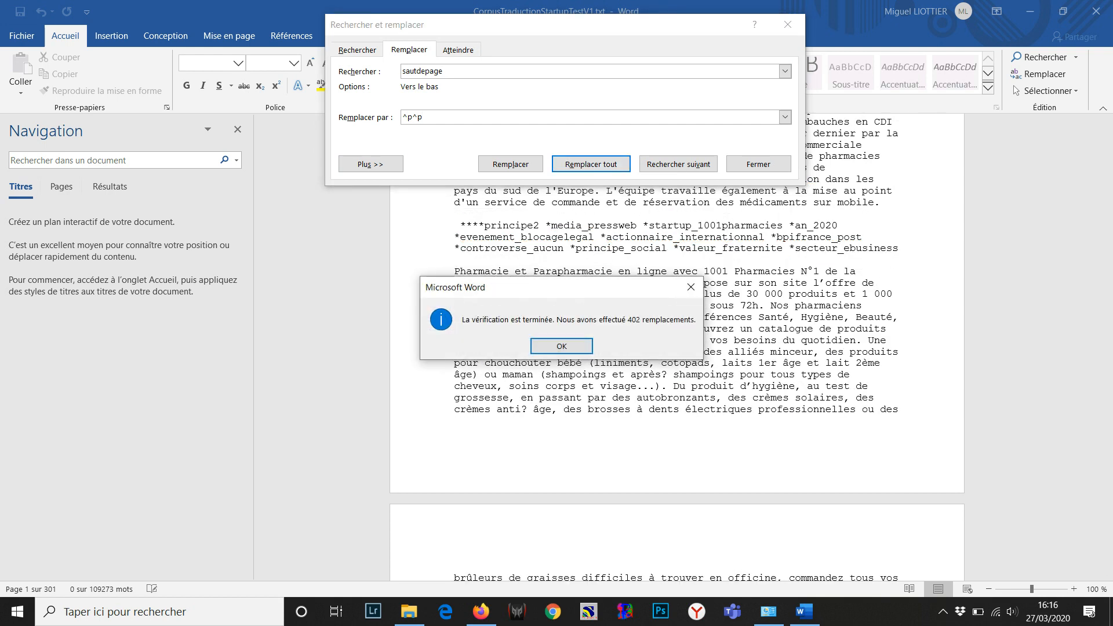
key("Return")
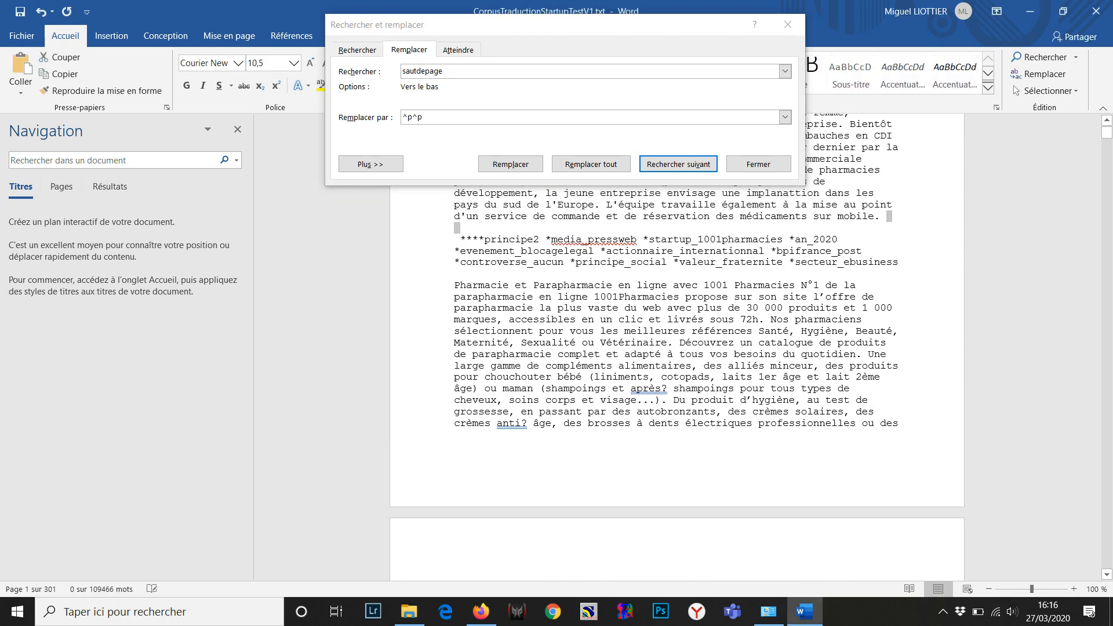
Replace every space followed by **** with **** alone throughout the document, so the headers start at the line beginning
left_click(454, 239)
left_click_drag(461, 239, 473, 239)
left_click(455, 239)
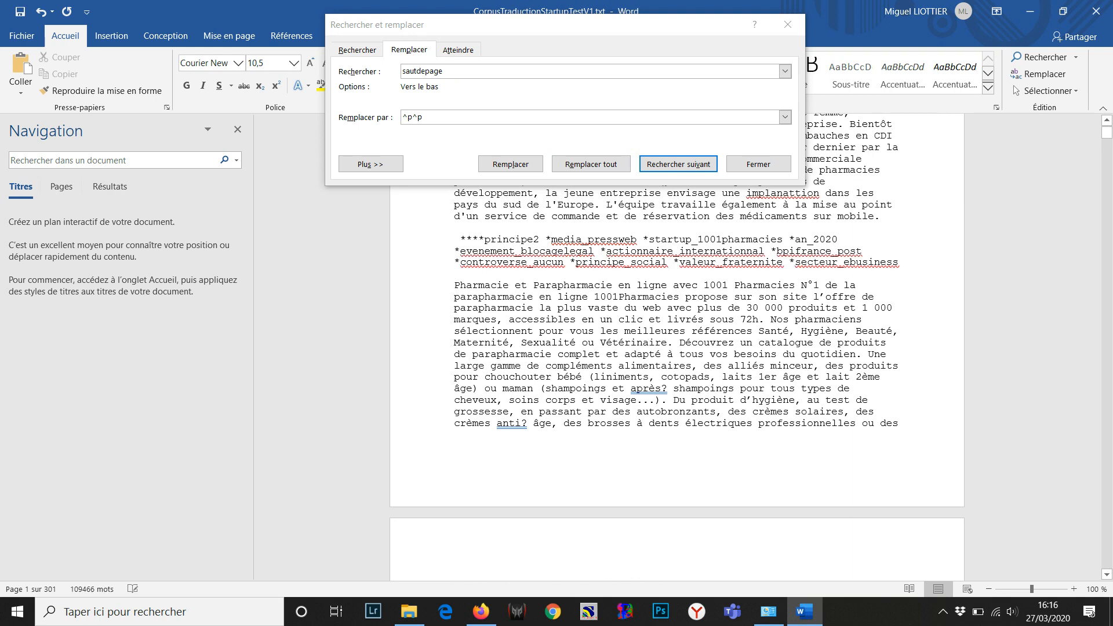
left_click_drag(455, 239, 484, 239)
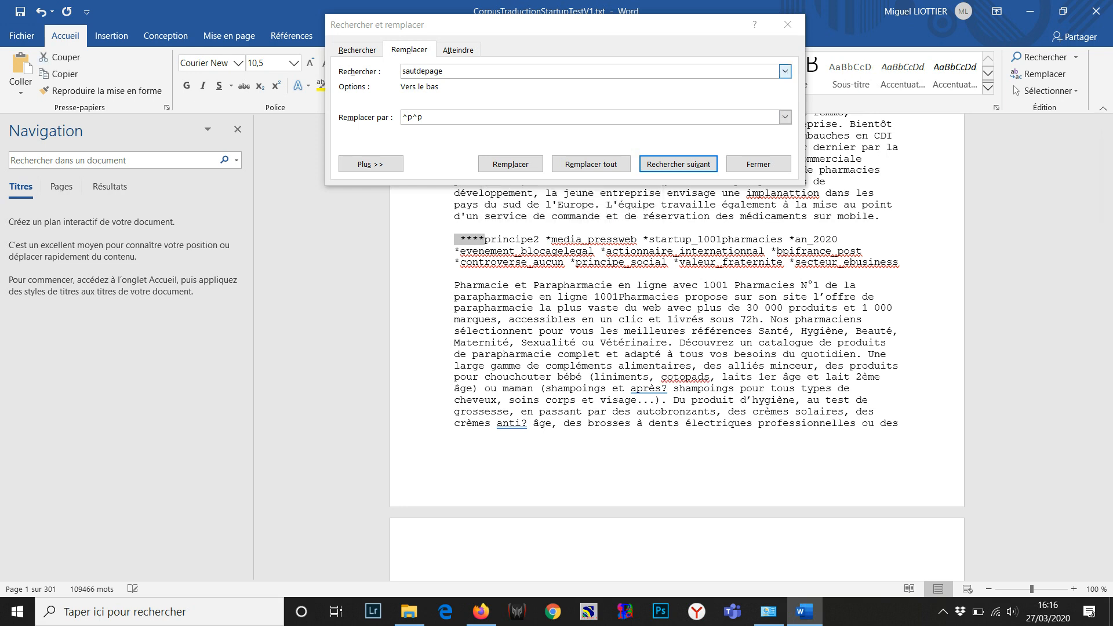
left_click(458, 71)
key("ctrl+v")
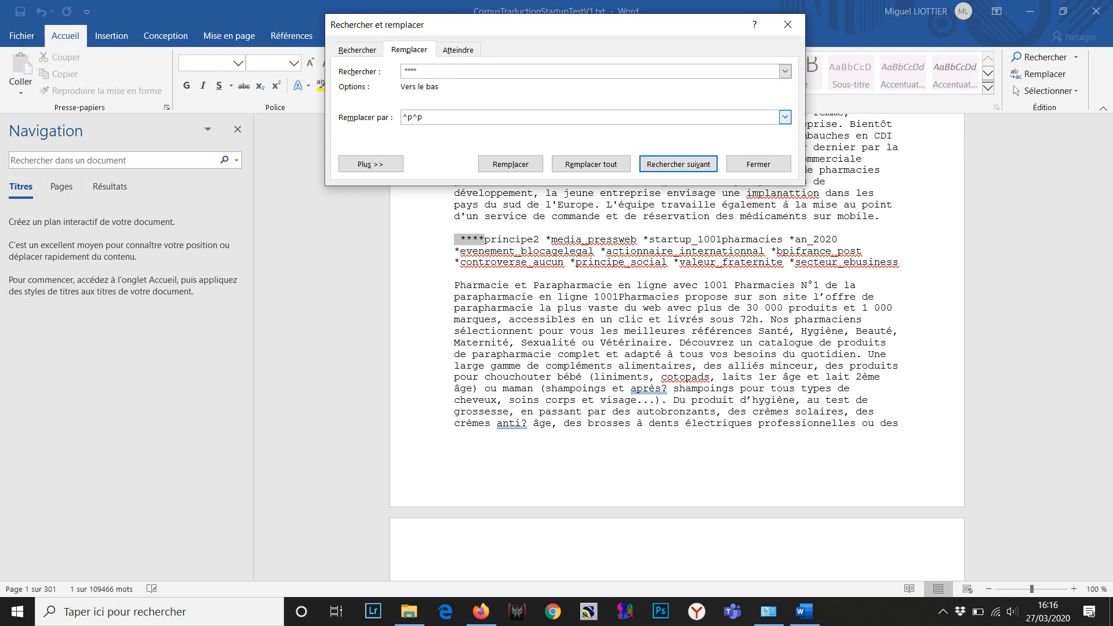
key("Tab")
type("****")
left_click(591, 164)
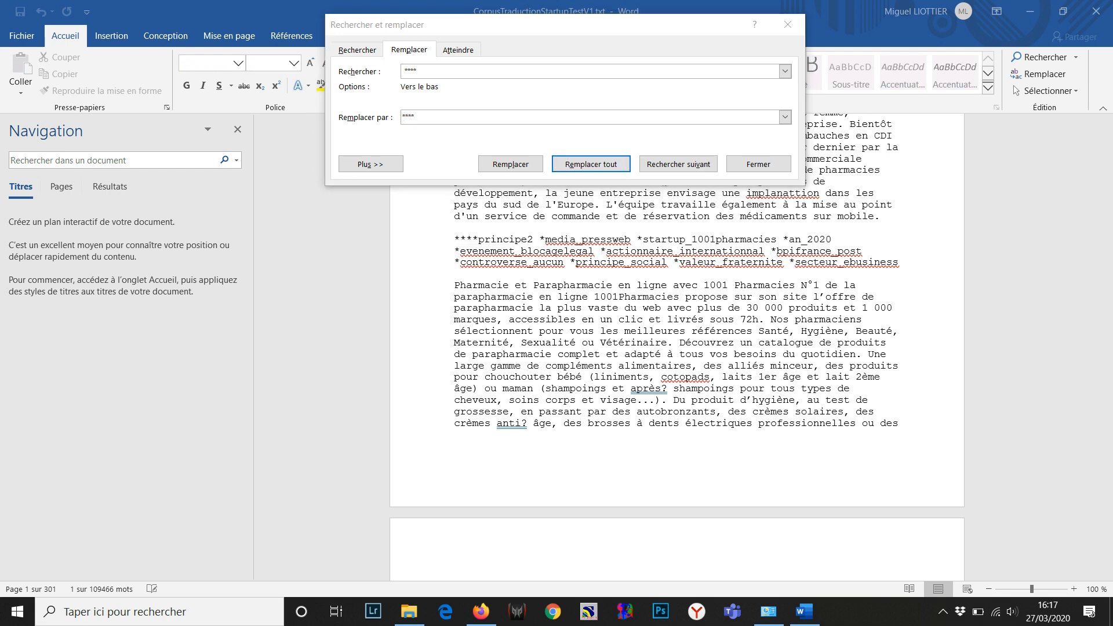
key("Return")
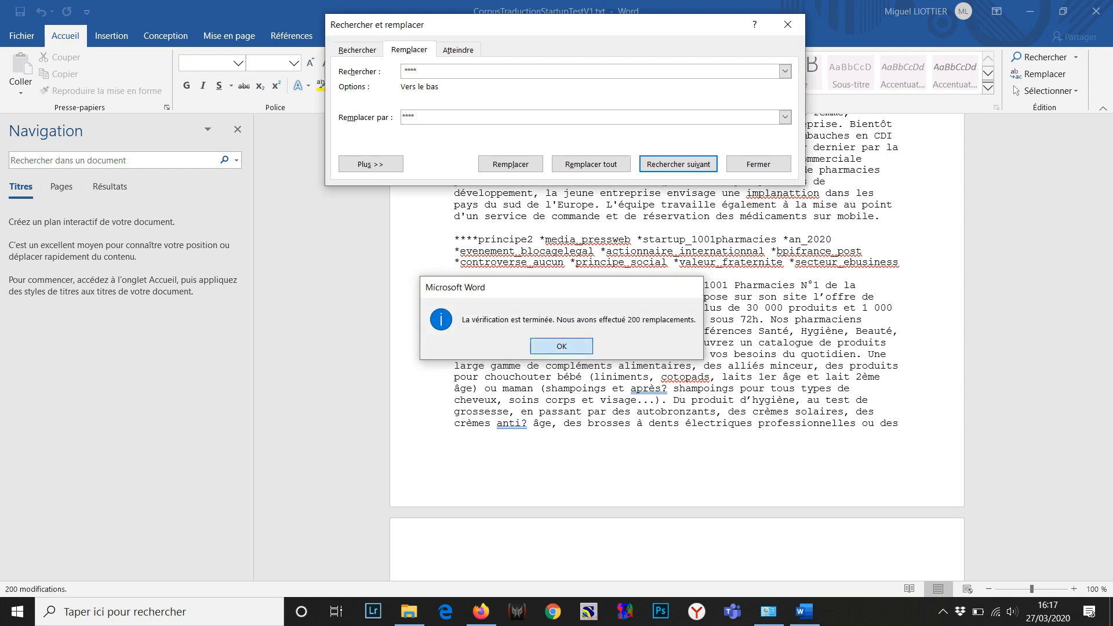
key("Return")
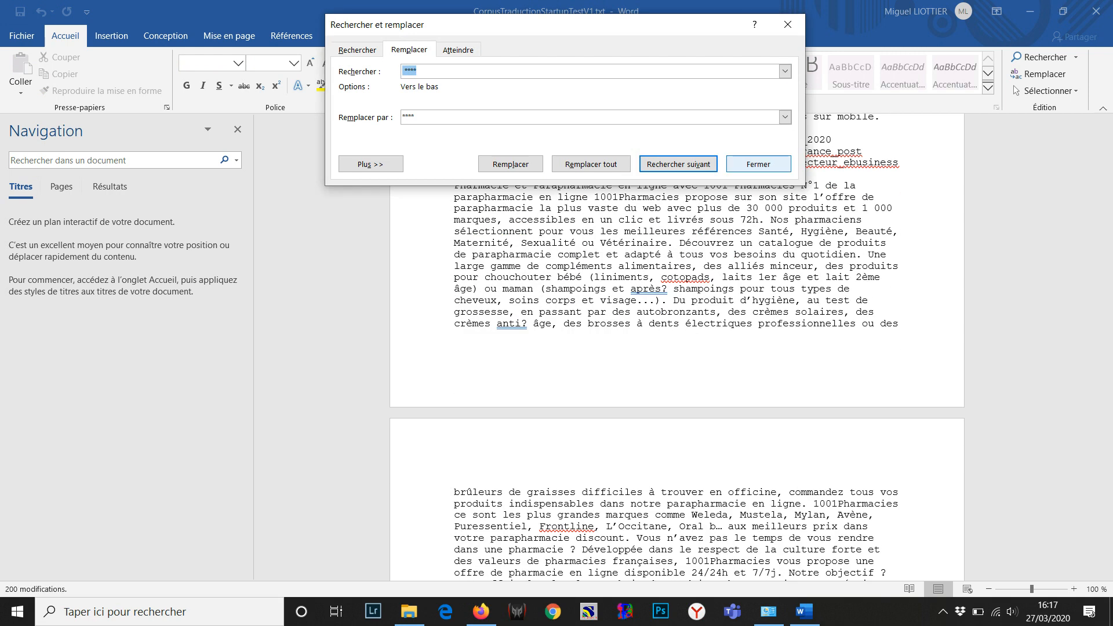
Close the find and replace dialog and save CorpusTraductionStartupTestV1.txt, keeping the plain text format
left_click(758, 165)
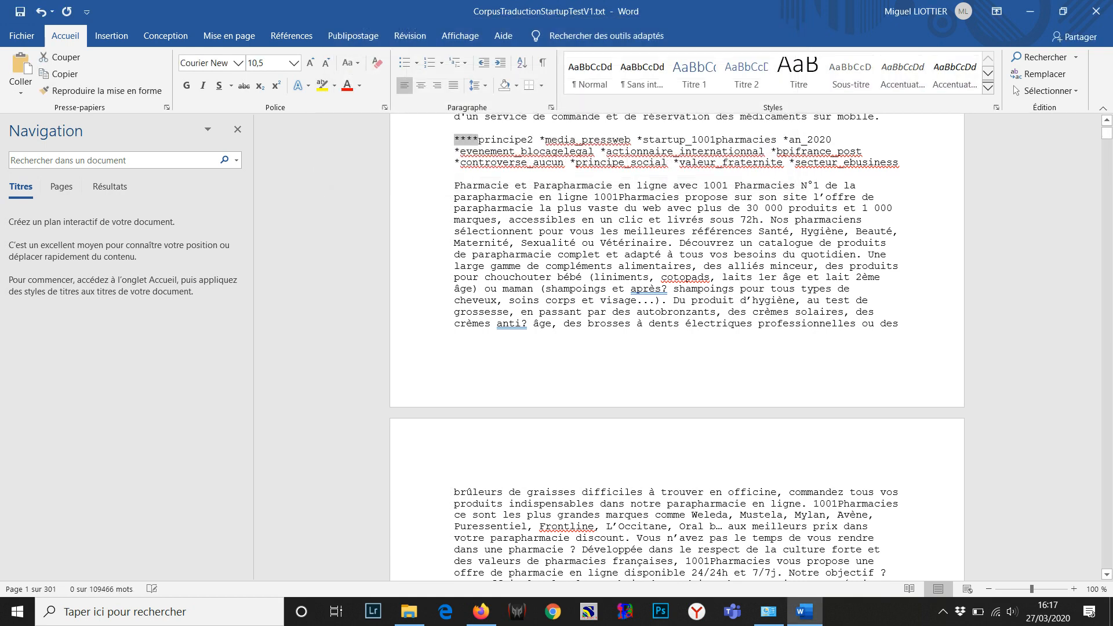
key("ctrl+s")
key("Return")
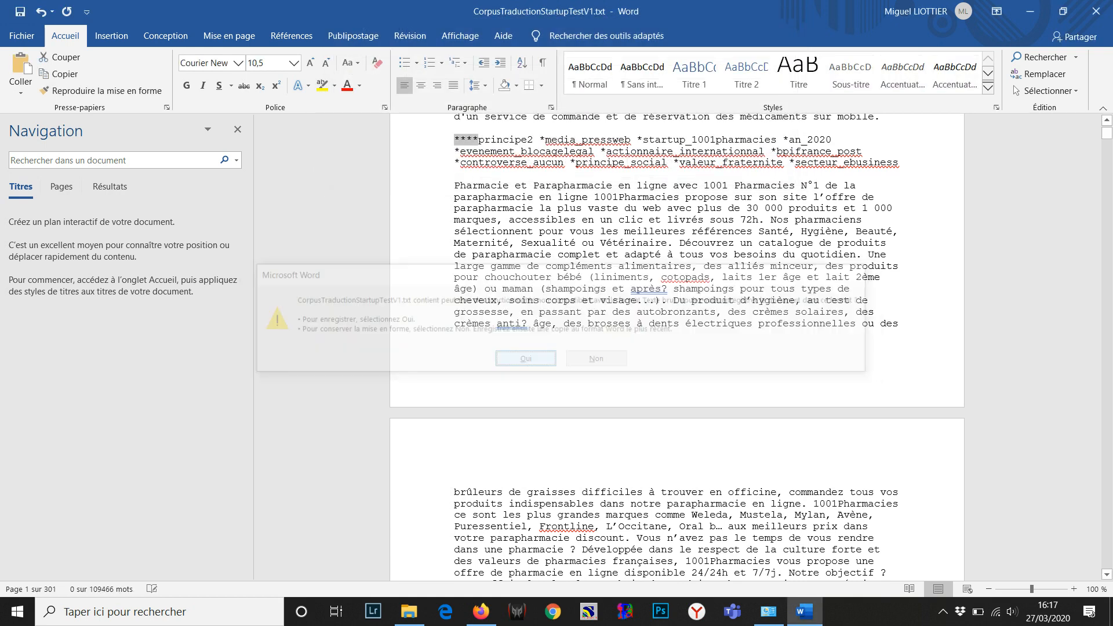
Check the starred header lines and the article texts from principe2 onward through to the end of the document
scroll(677, 348, "down", 10)
scroll(677, 347, "down", 12)
scroll(677, 348, "down", 20)
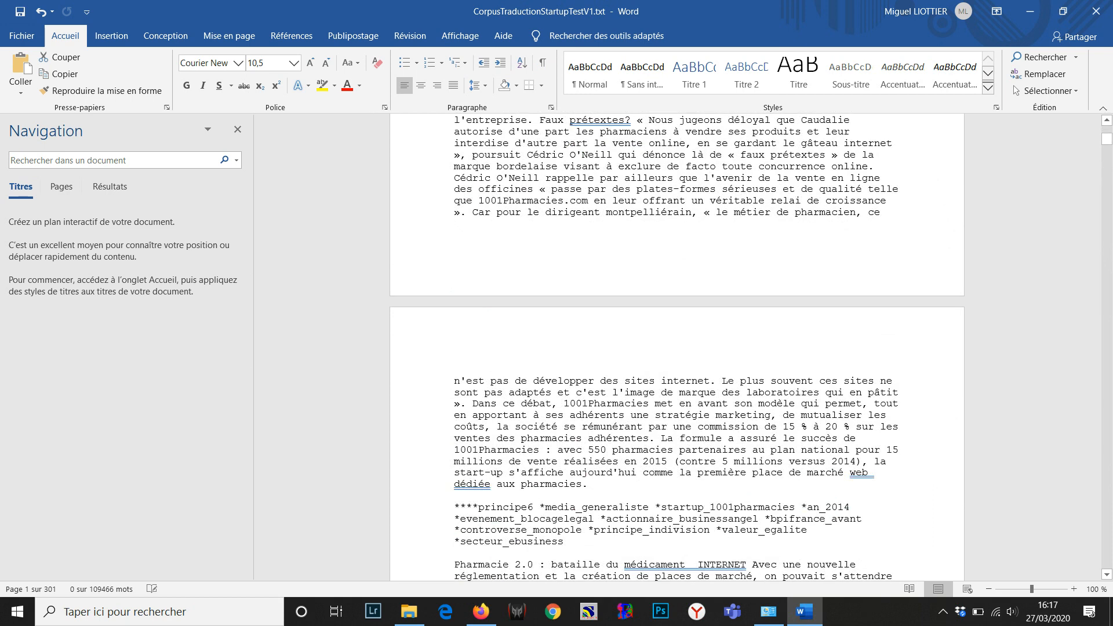
scroll(677, 347, "down", 1)
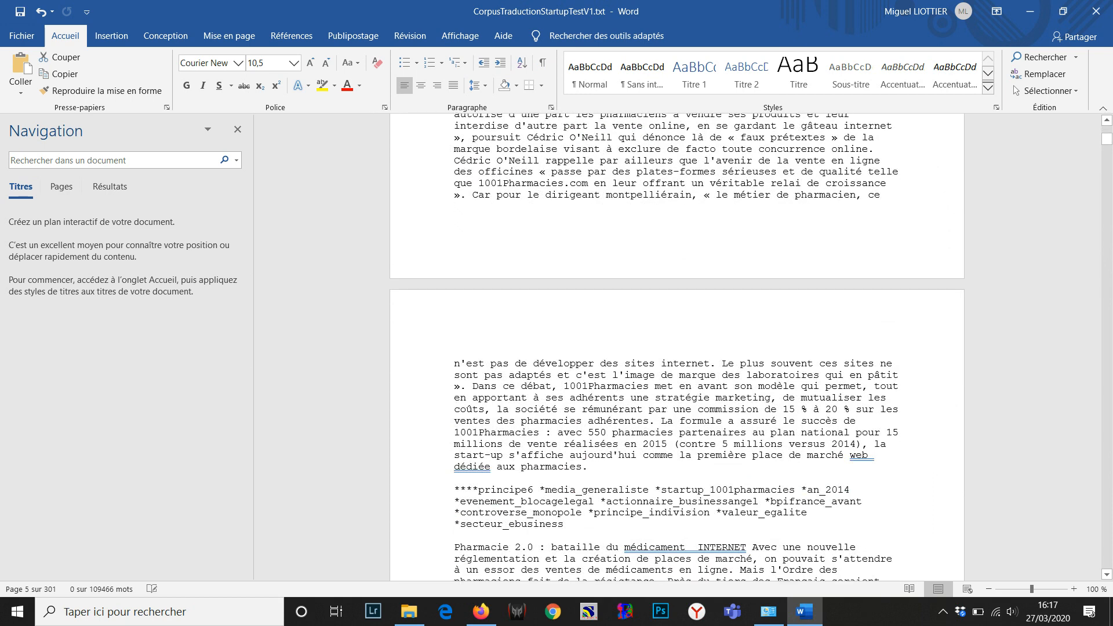
scroll(677, 347, "down", 15)
scroll(677, 348, "up", 9)
scroll(677, 348, "down", 9)
scroll(678, 348, "down", 15)
scroll(677, 348, "down", 6)
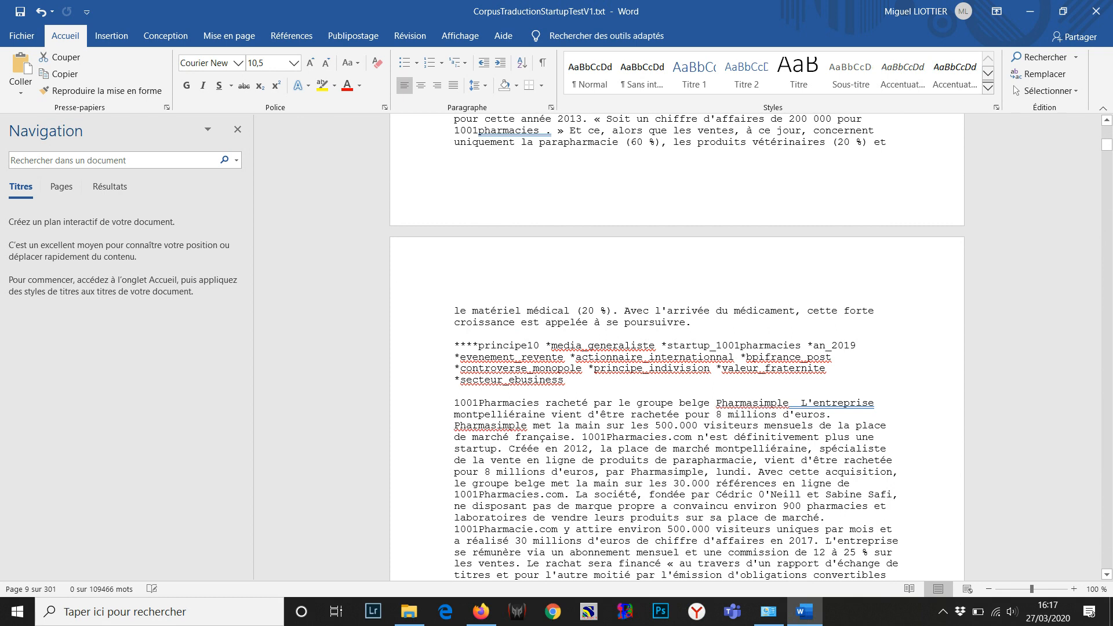
left_click(558, 368)
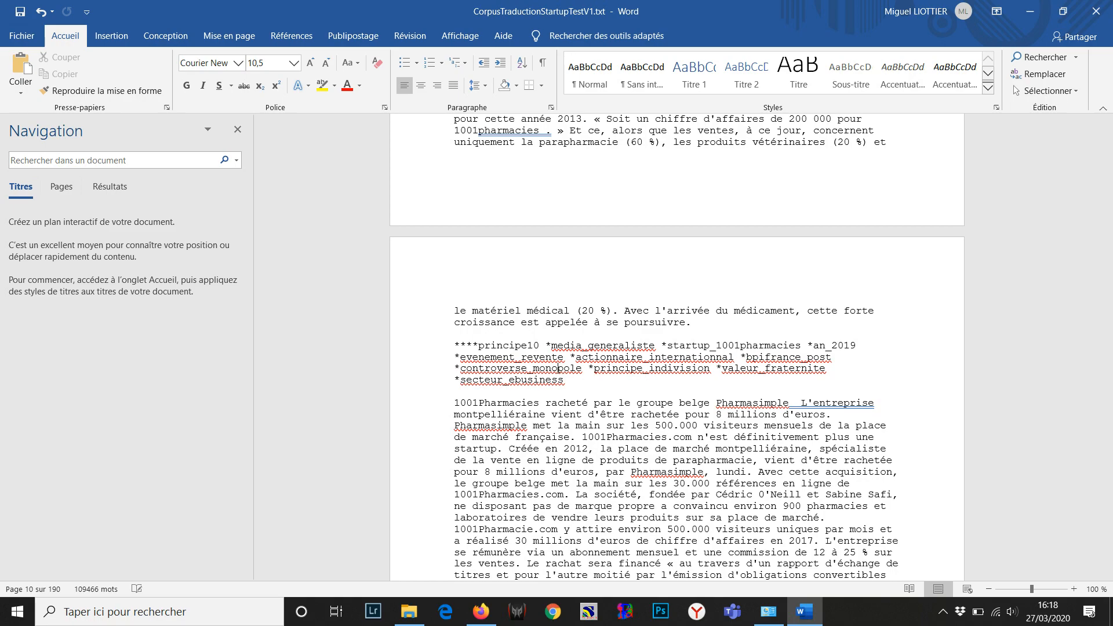
scroll(558, 368, "down", 20)
scroll(677, 348, "down", 20)
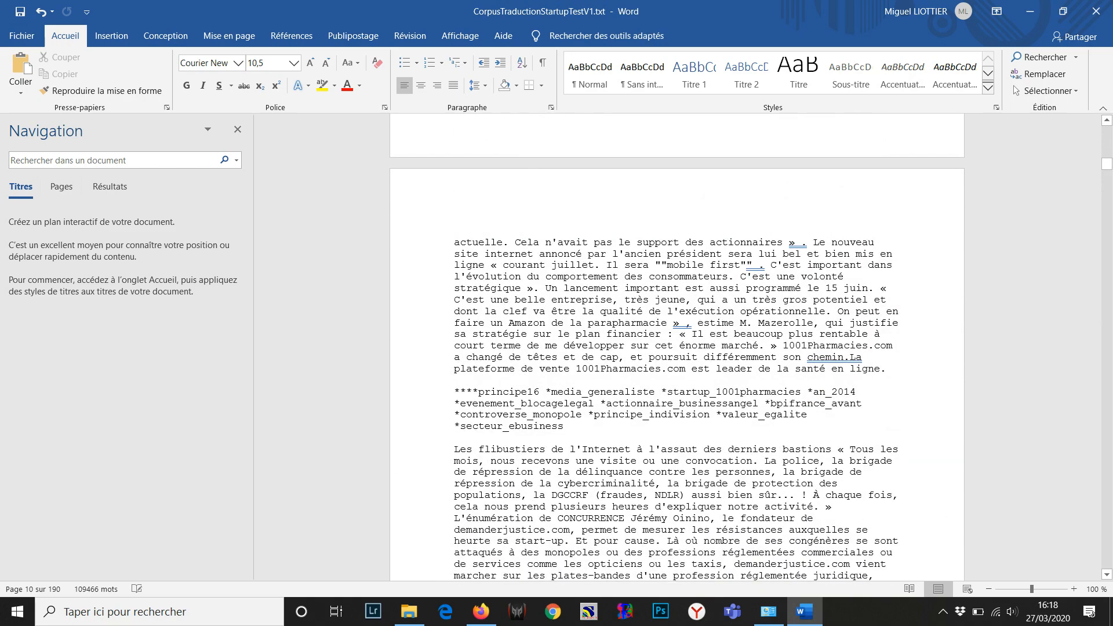
left_click_drag(1106, 164, 1107, 562)
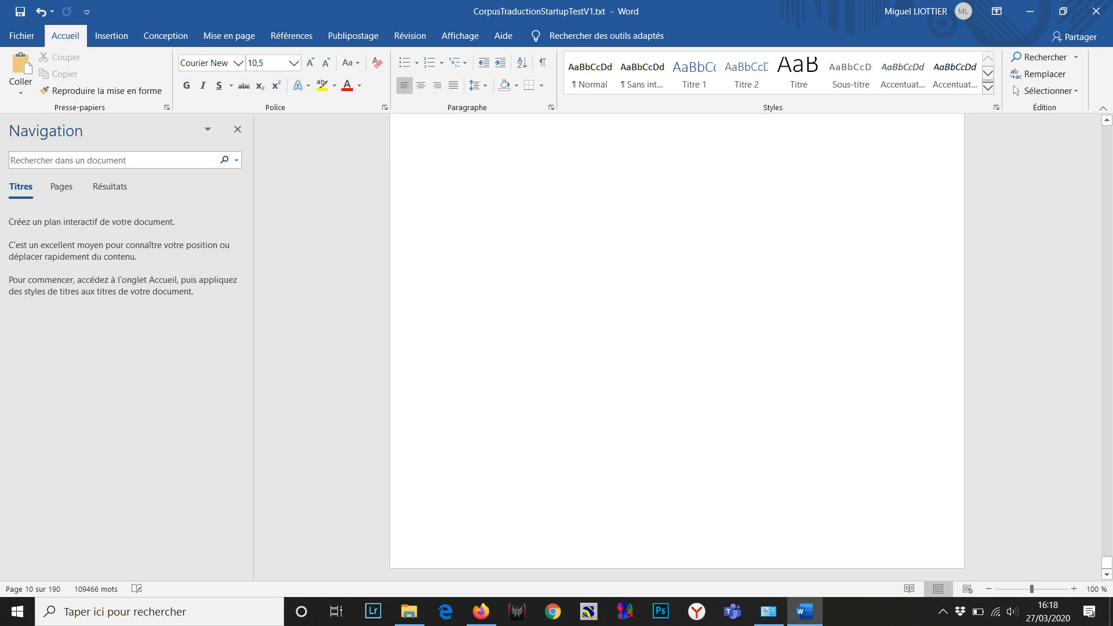
Remove the empty lines after the last article, at the trailing blank page, and save the text file
scroll(677, 348, "up", 5)
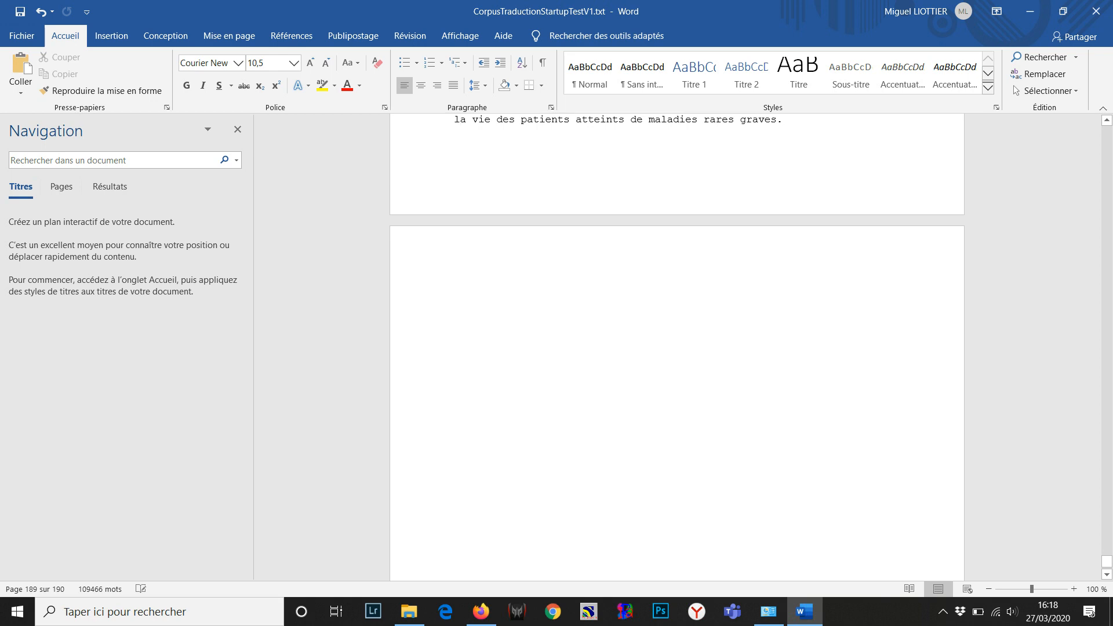
key("Return")
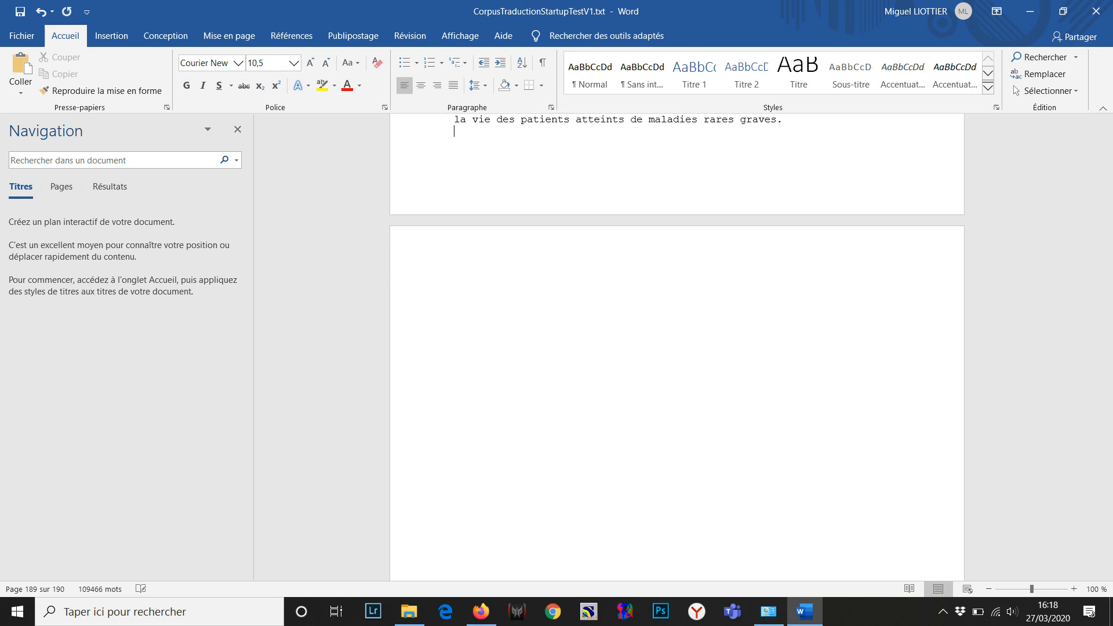
scroll(676, 348, "up", 10)
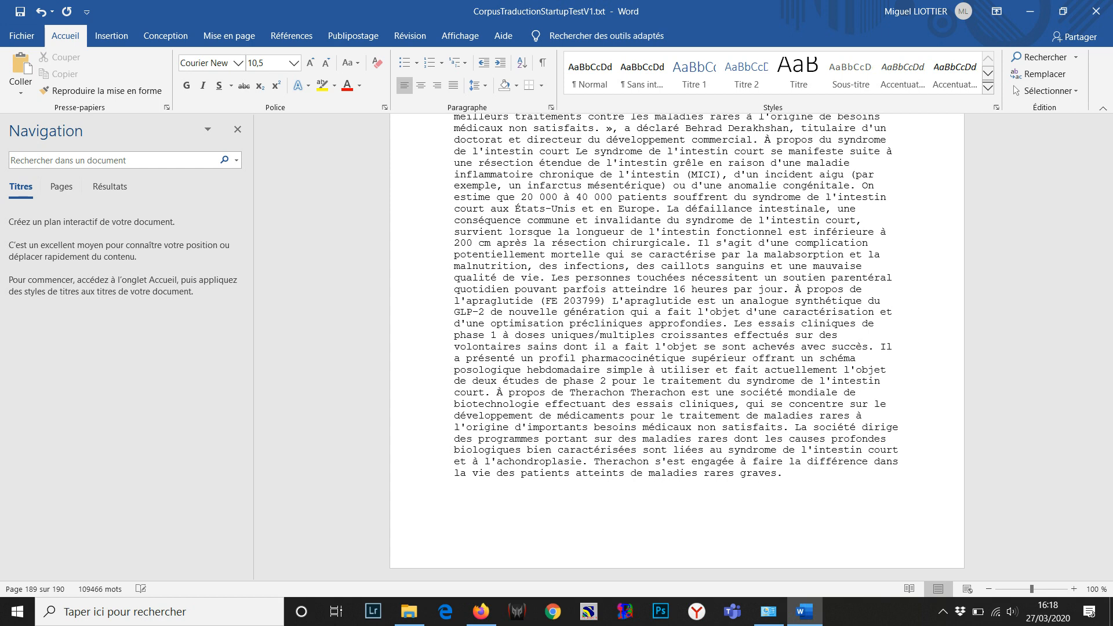
key("ctrl+s")
key("Return")
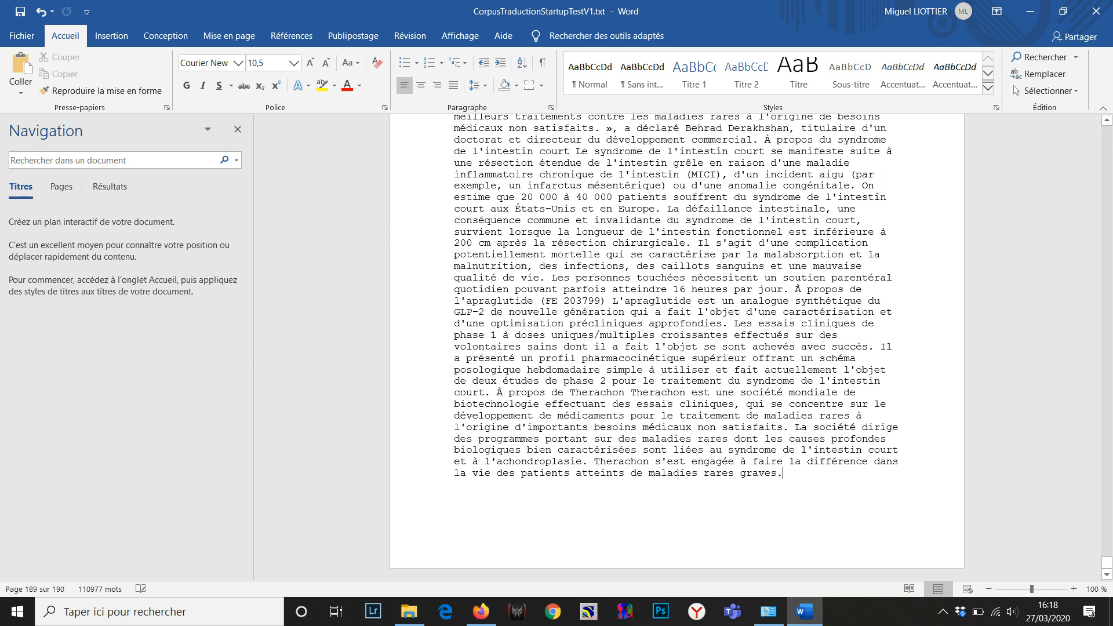
Switch to IRaMuTeQ, maximize it and open CorpusTraductionStartupTestV1.txt from the TraductionStartup\Sites folder as a text corpus
left_click_drag(1106, 562, 1107, 131)
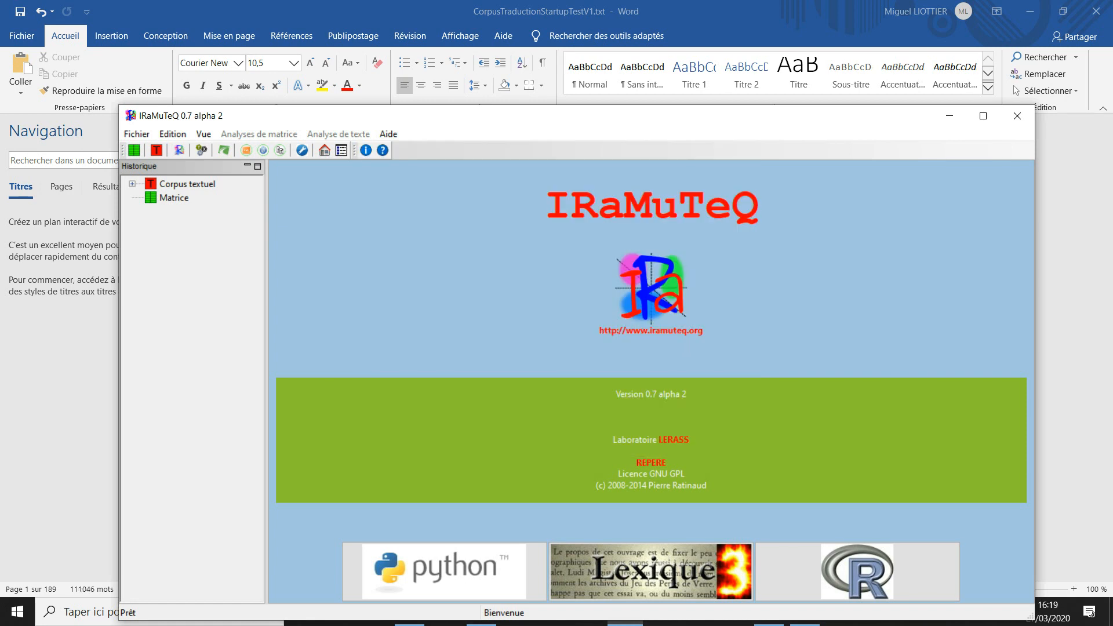
left_click(984, 116)
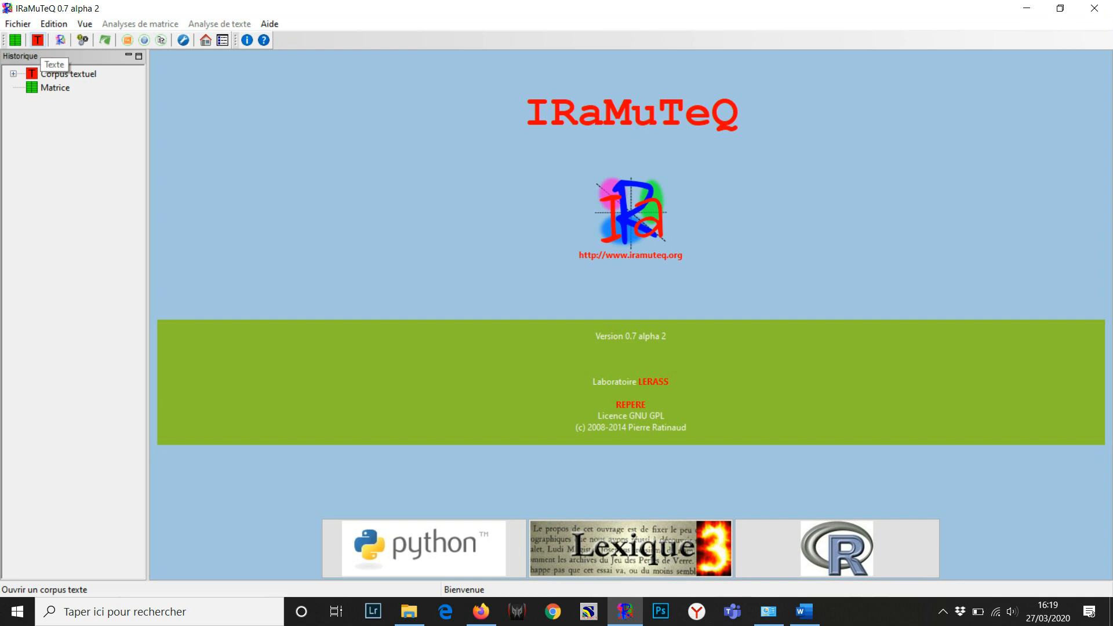
left_click(38, 40)
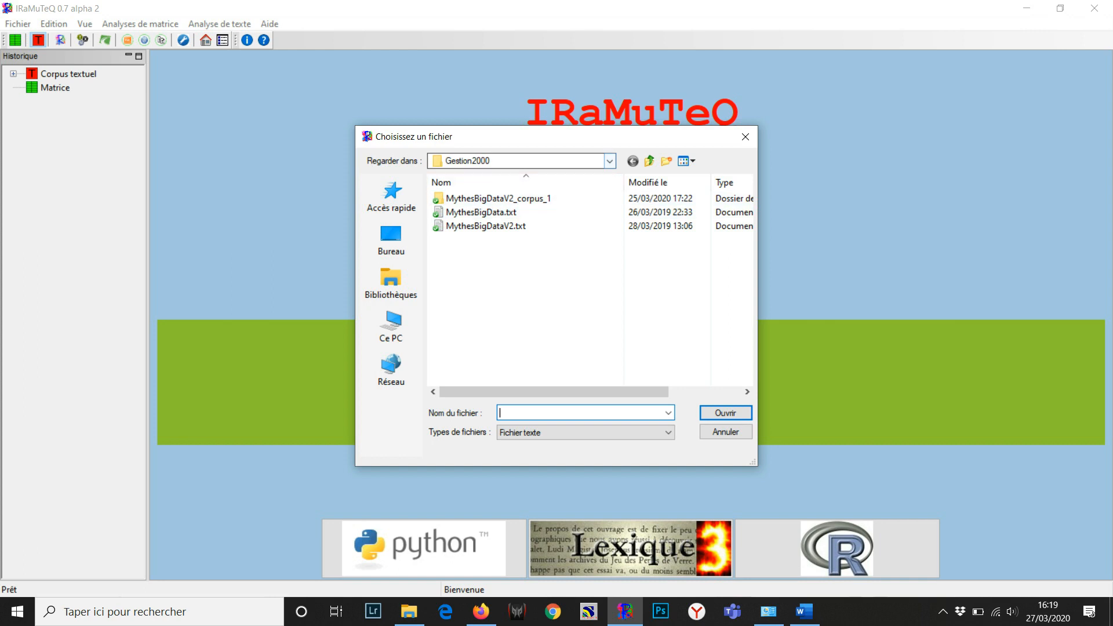
left_click(610, 161)
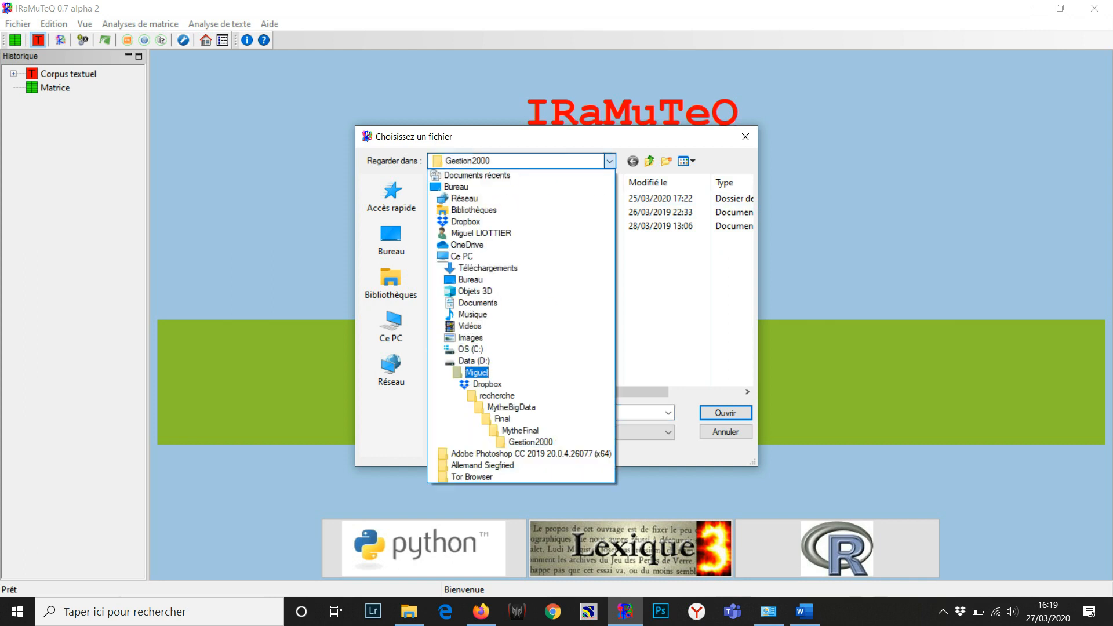
left_click(497, 396)
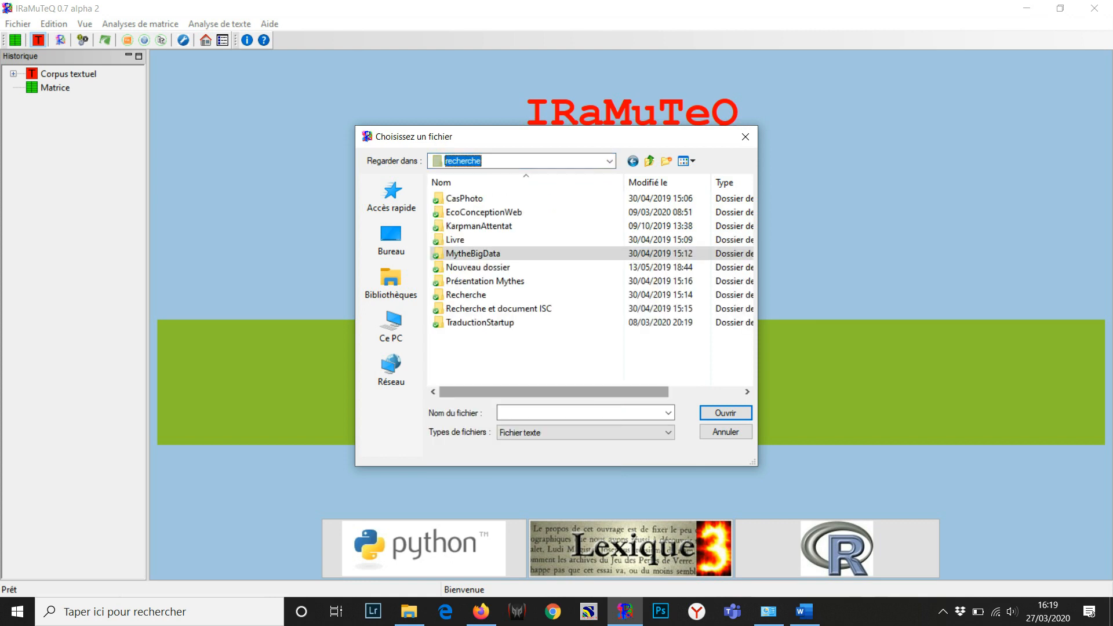
double_click(479, 322)
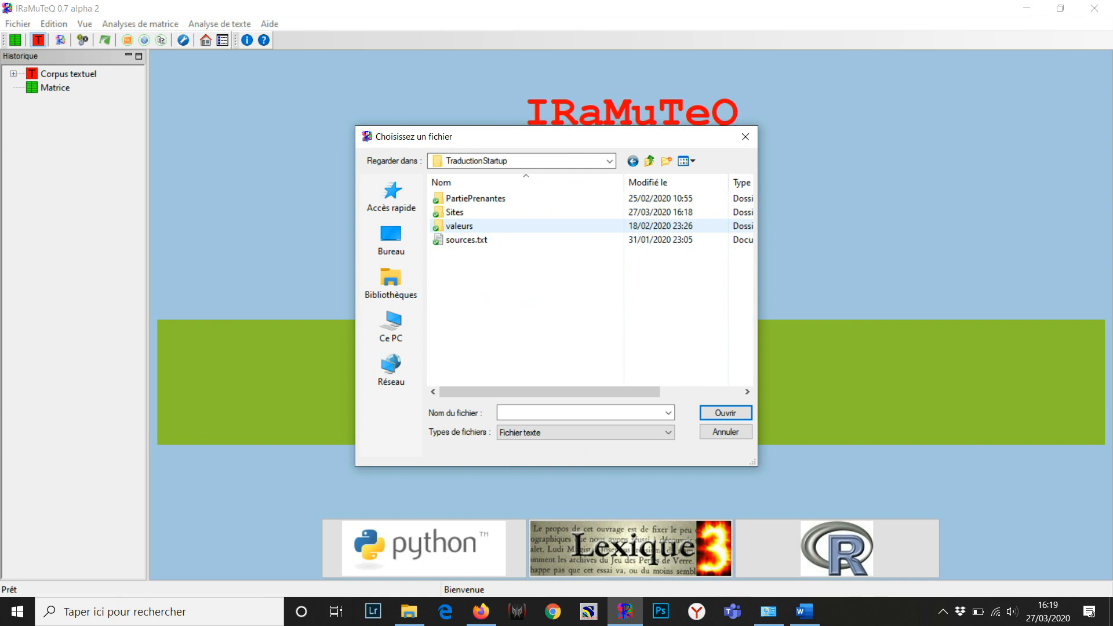
double_click(454, 212)
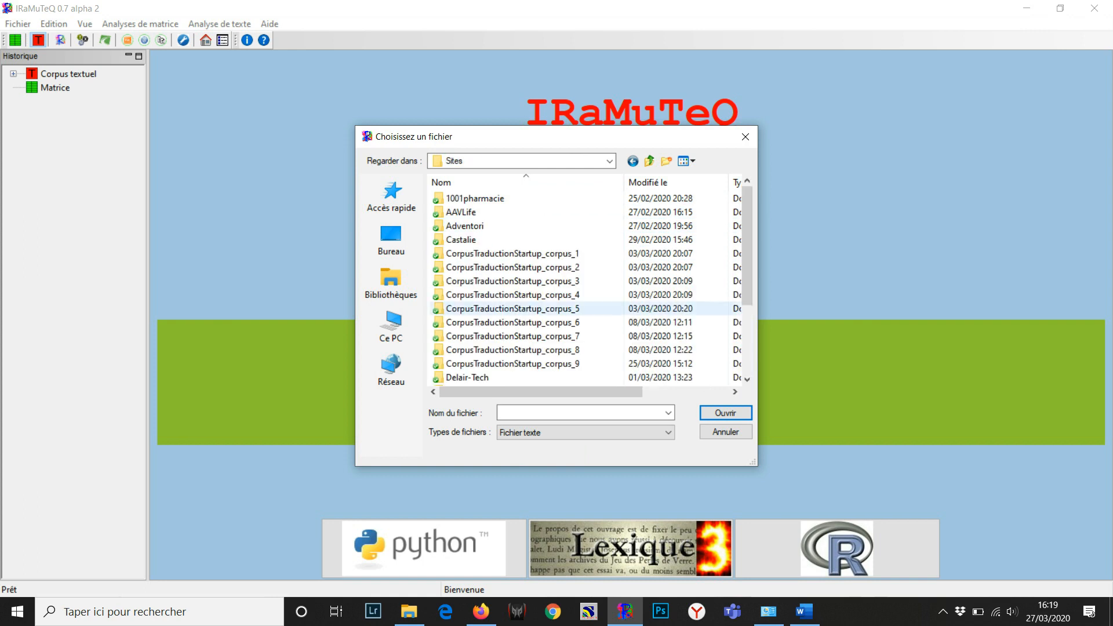
scroll(522, 278, "down", 3)
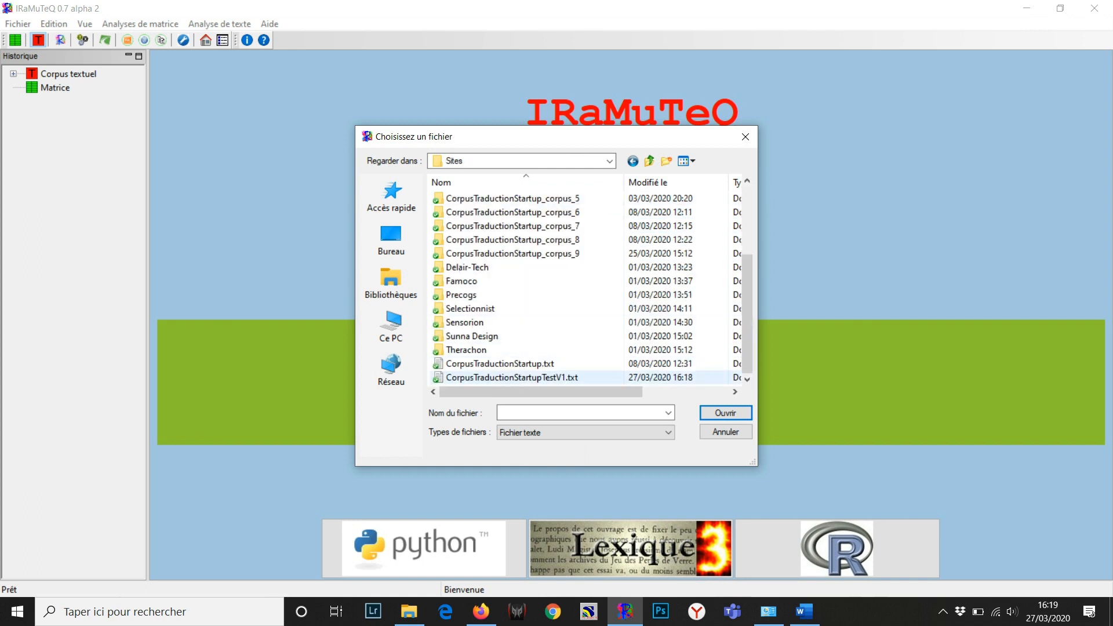
left_click(510, 377)
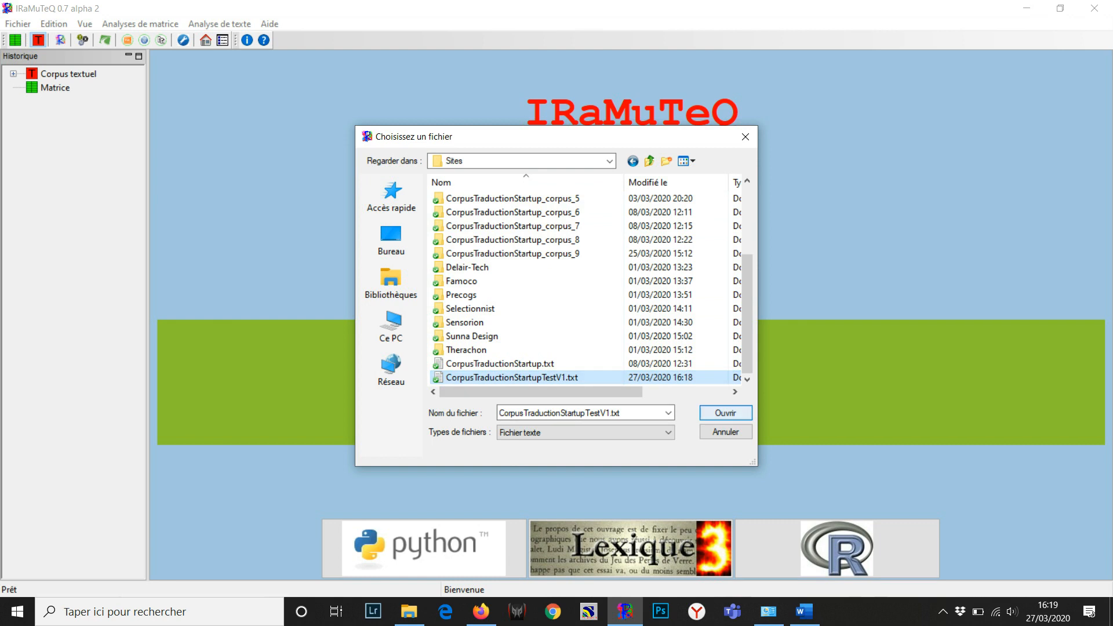
left_click(726, 413)
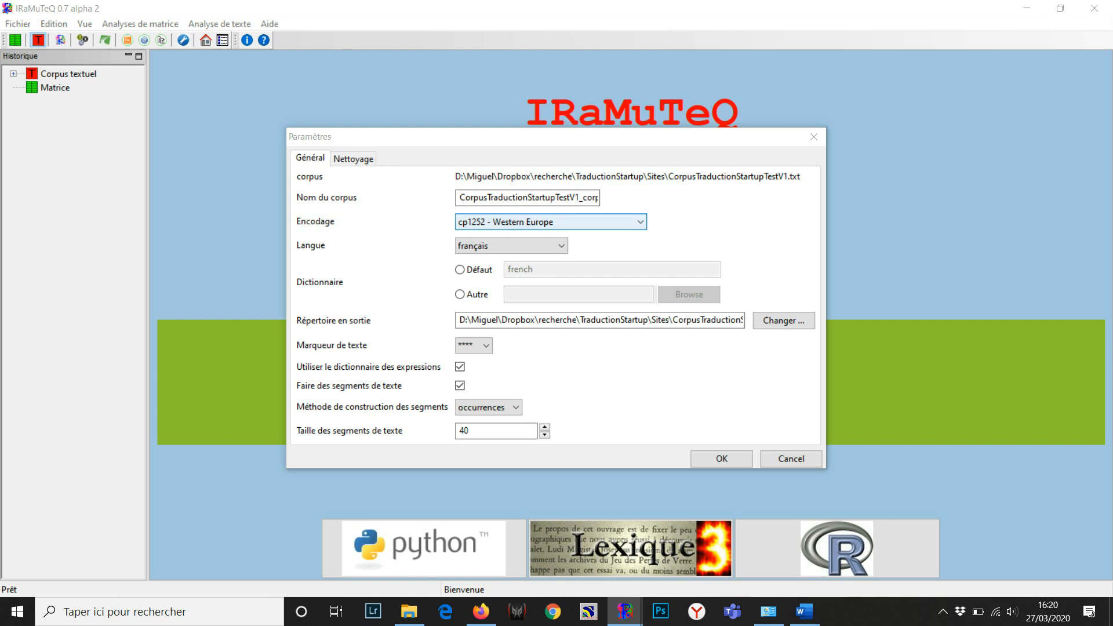
Import the corpus with the cp1252 - Western Europe encoding, keeping French, the **** text marker and segments of 40 occurrences
left_click(550, 222)
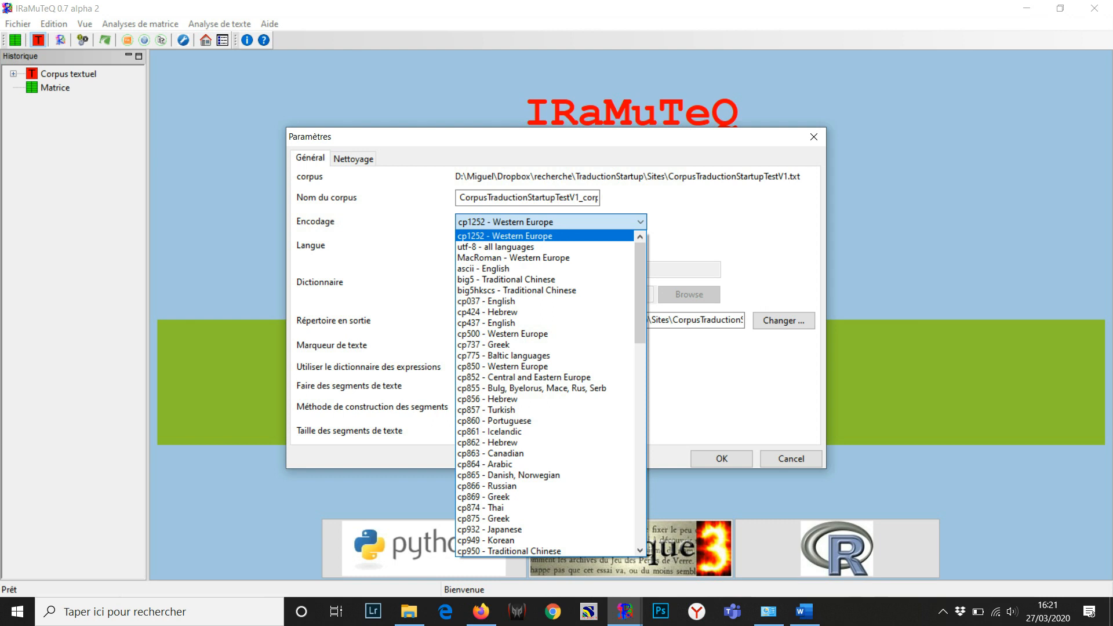
left_click(505, 236)
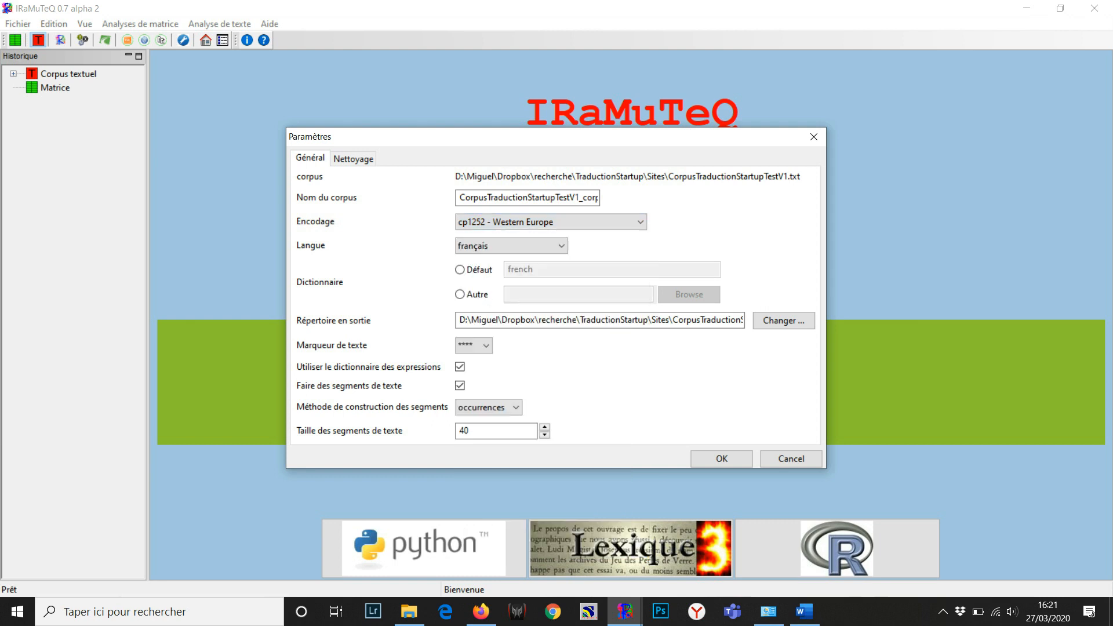
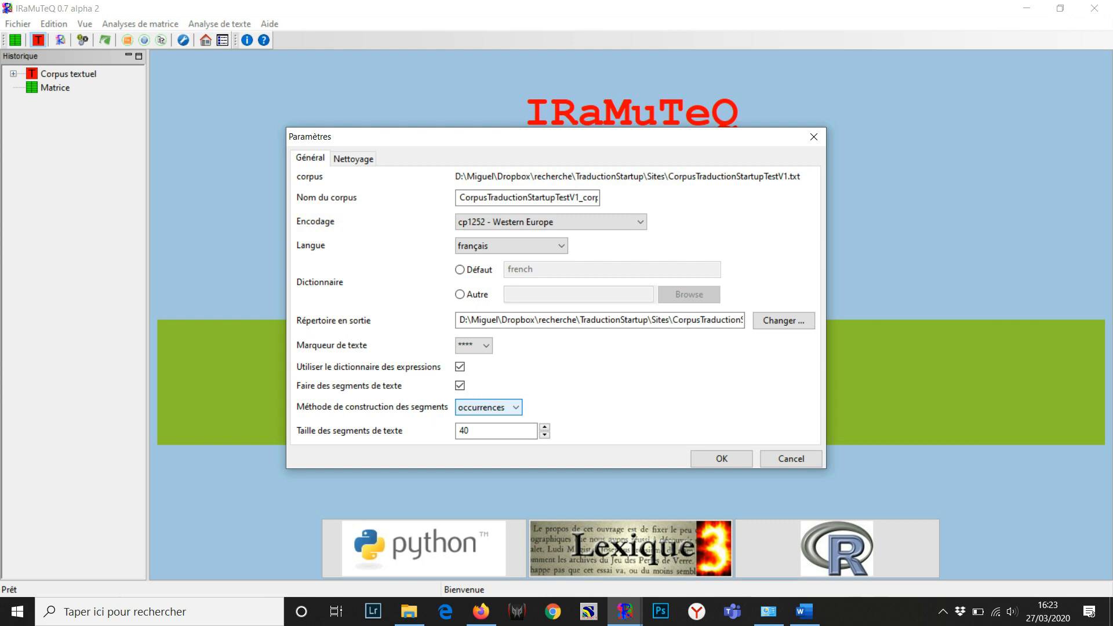
left_click(488, 407)
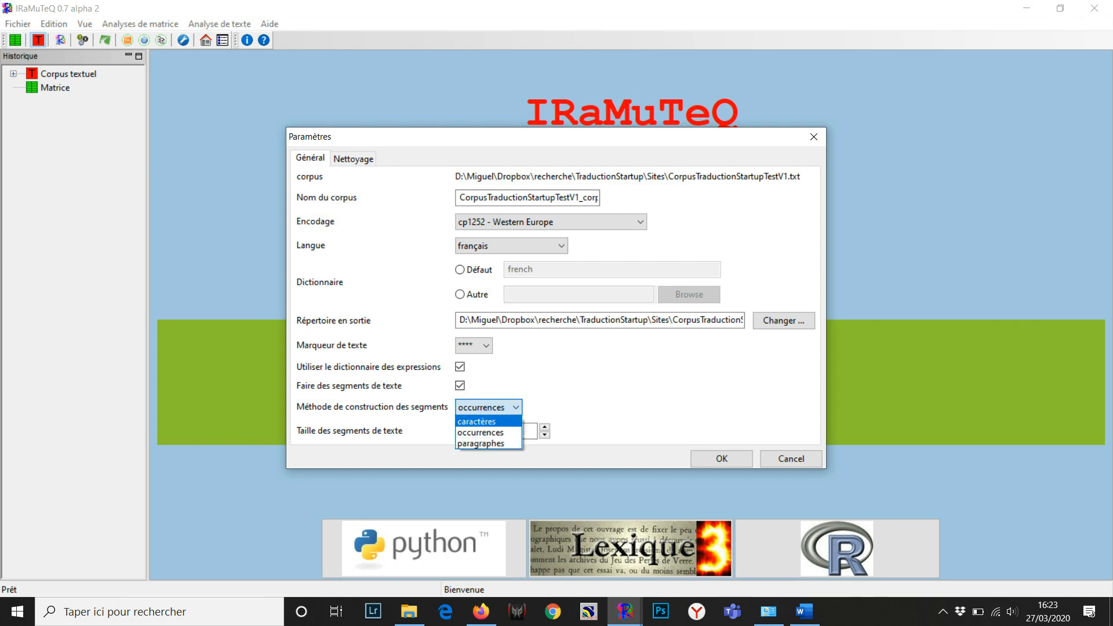
key("Escape")
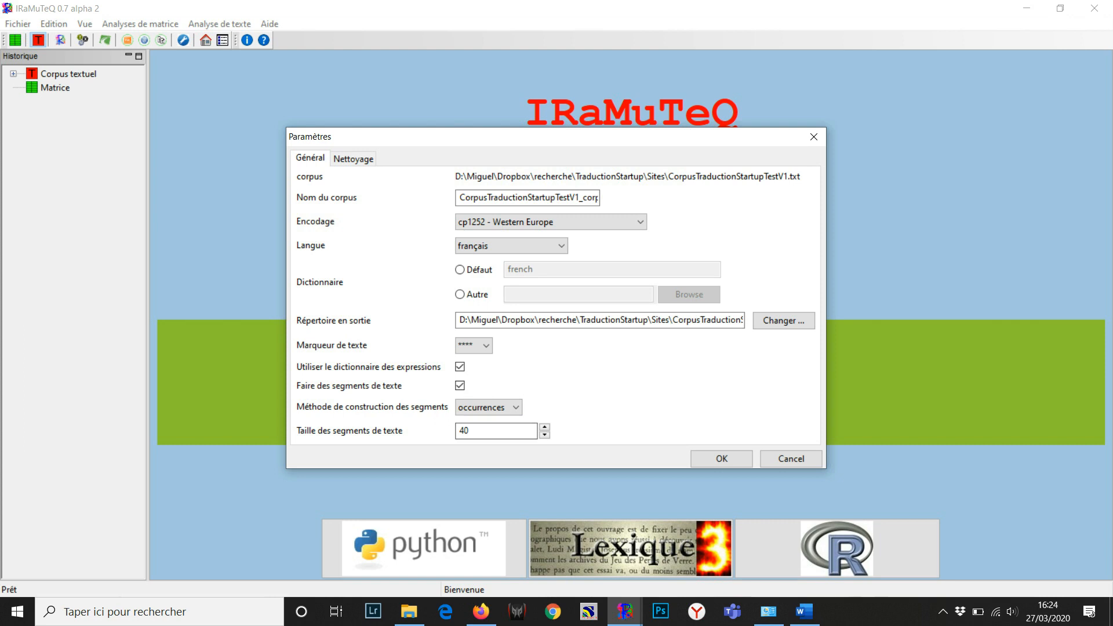
left_click(721, 459)
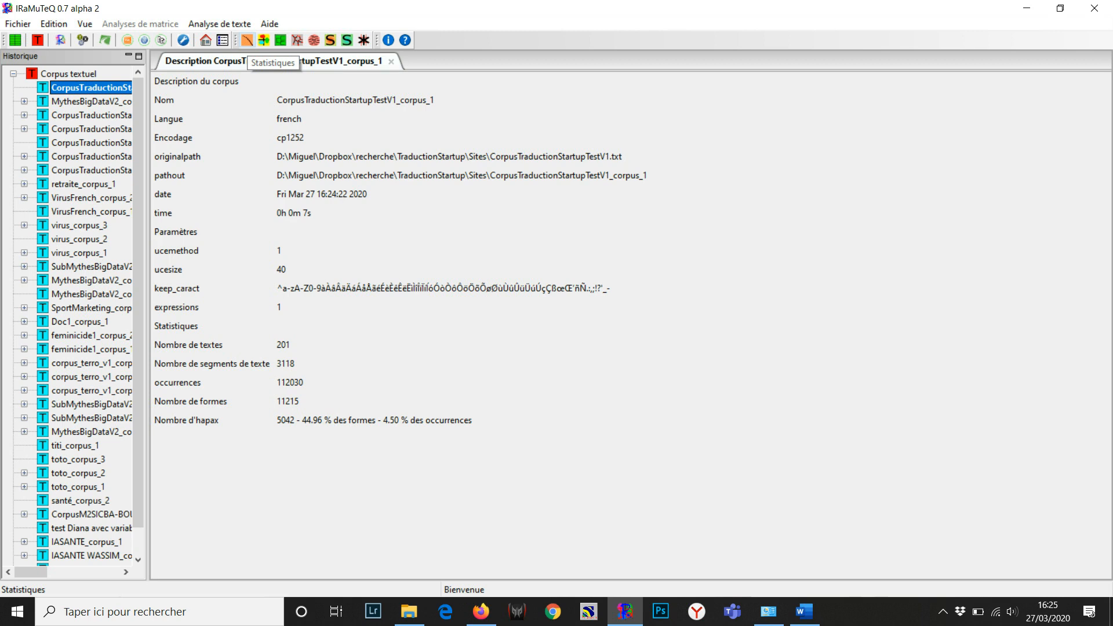
Run the Statistiques analysis on the imported corpus with lemmatisation on and the indexation dictionary
left_click(247, 40)
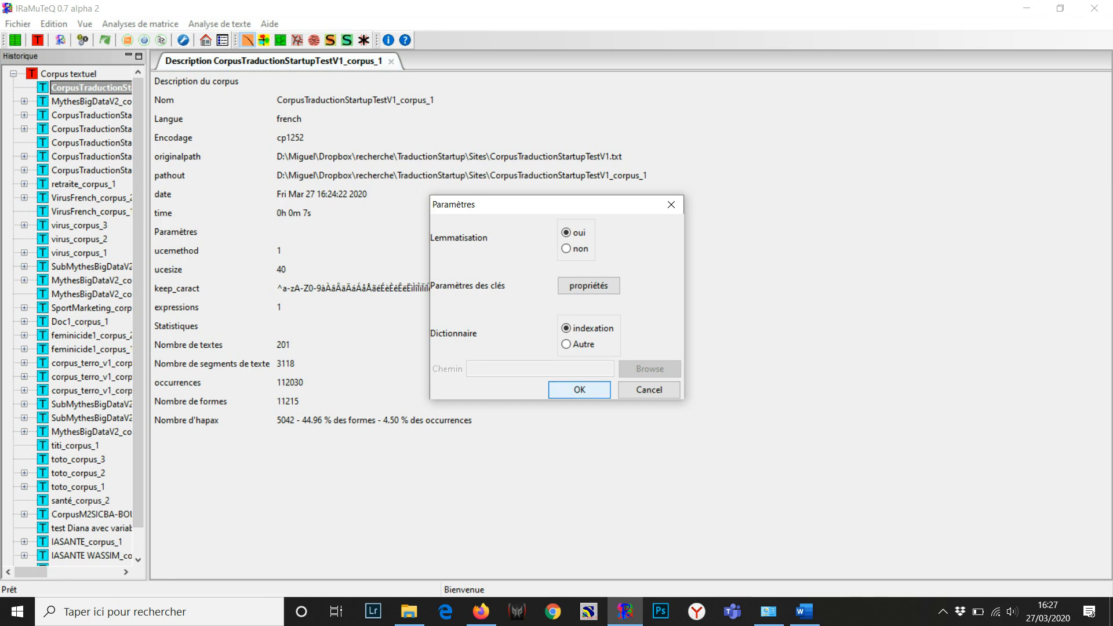
left_click(579, 389)
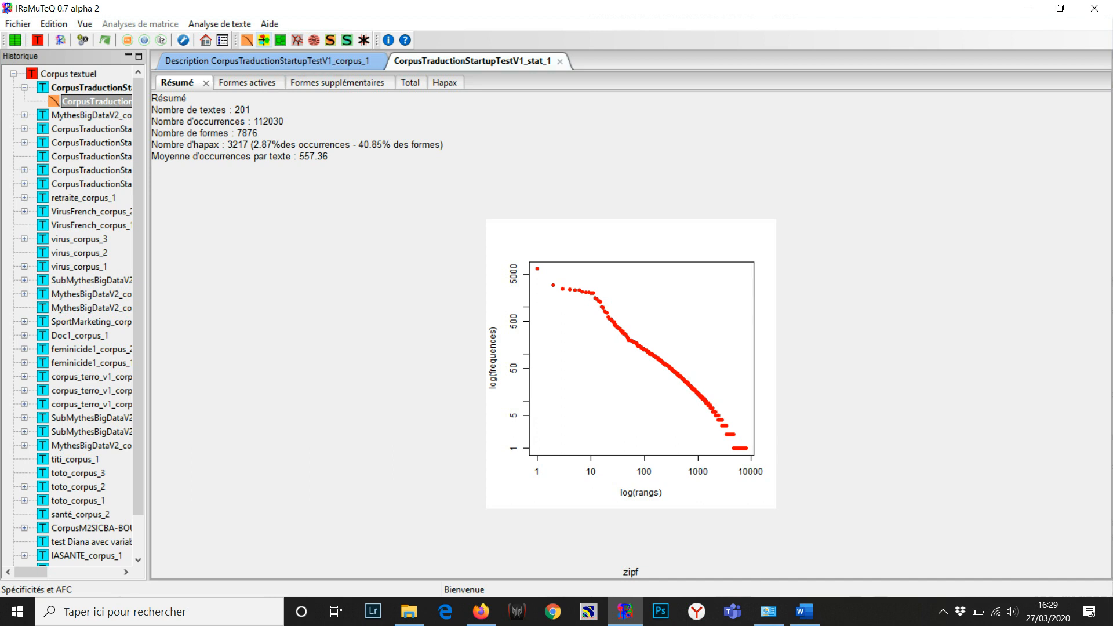
Start a Spécificités et AFC analysis with lemmatisation and the indexation dictionary, using only active forms and selecting by modalités
left_click(263, 39)
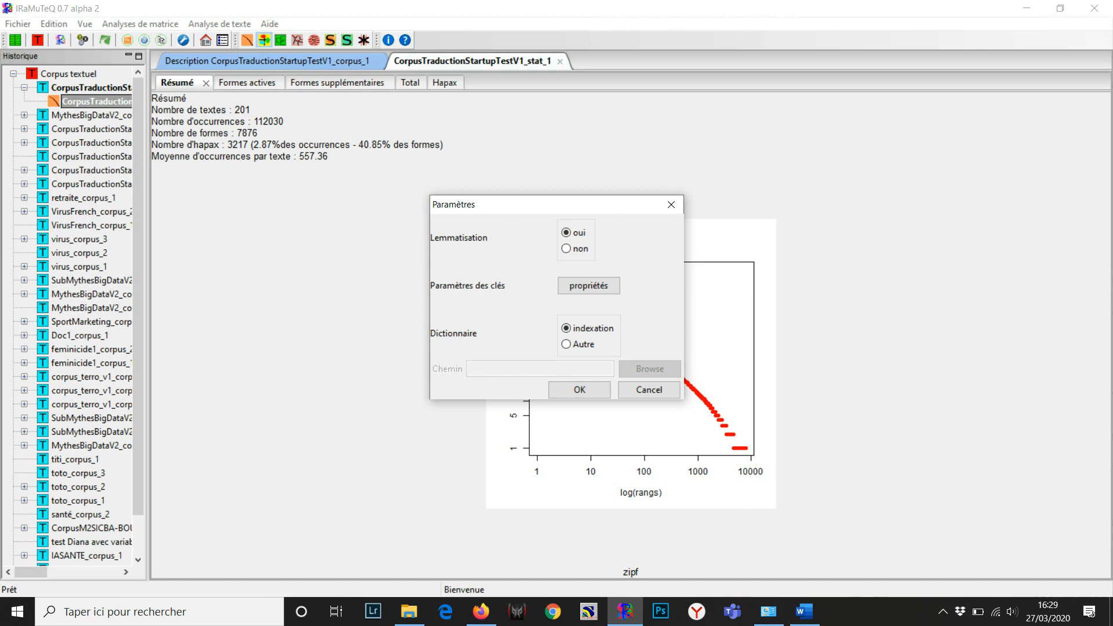
left_click(580, 389)
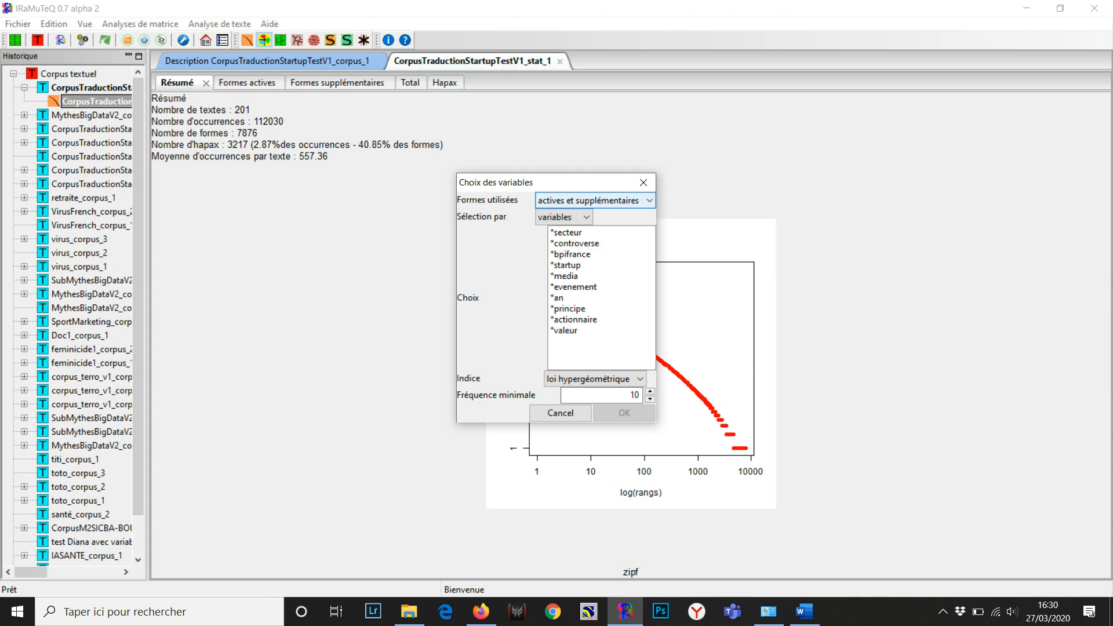
left_click(649, 201)
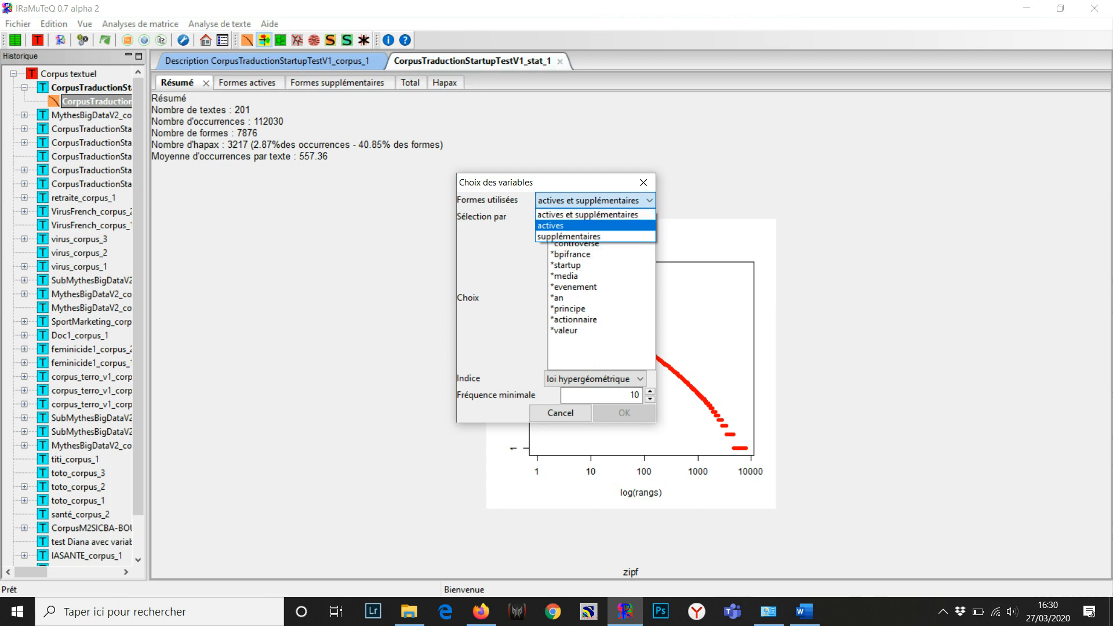
left_click(550, 225)
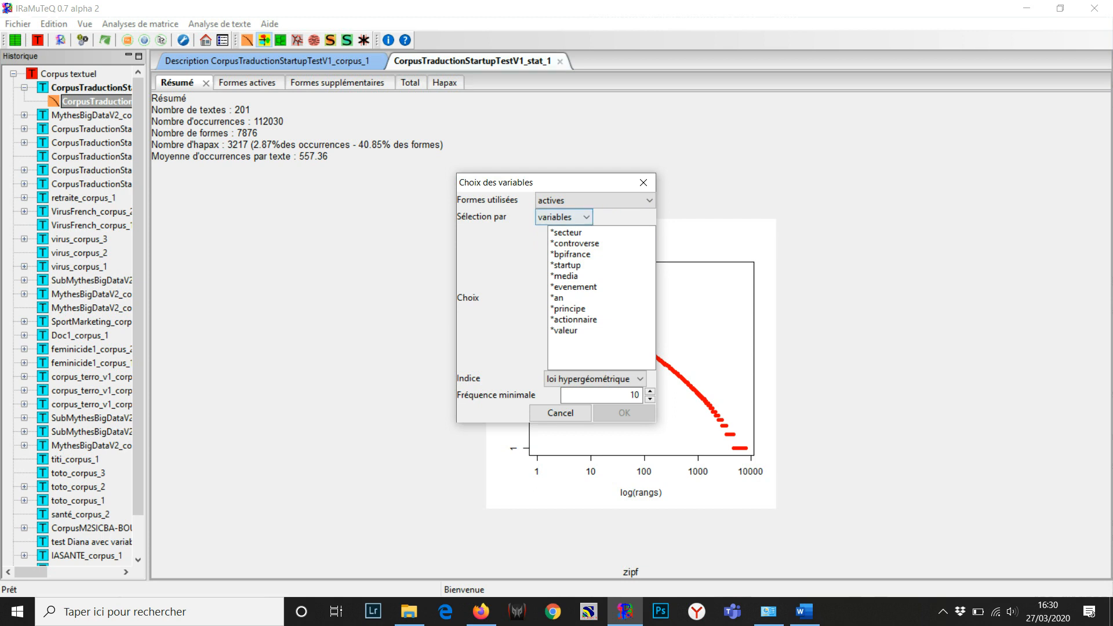
left_click(562, 217)
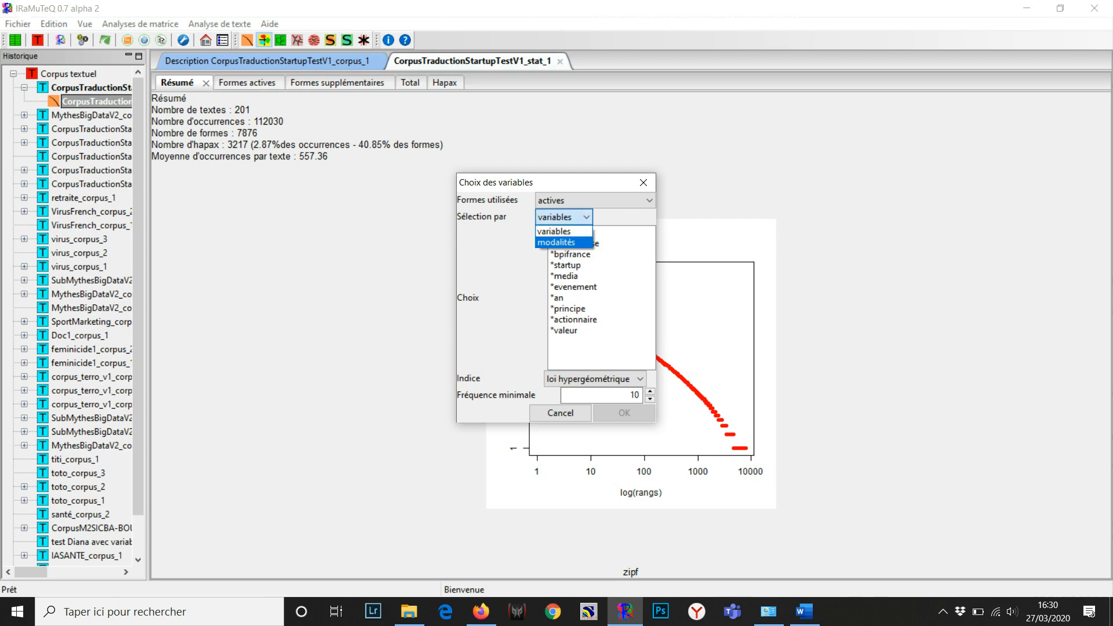
left_click(557, 243)
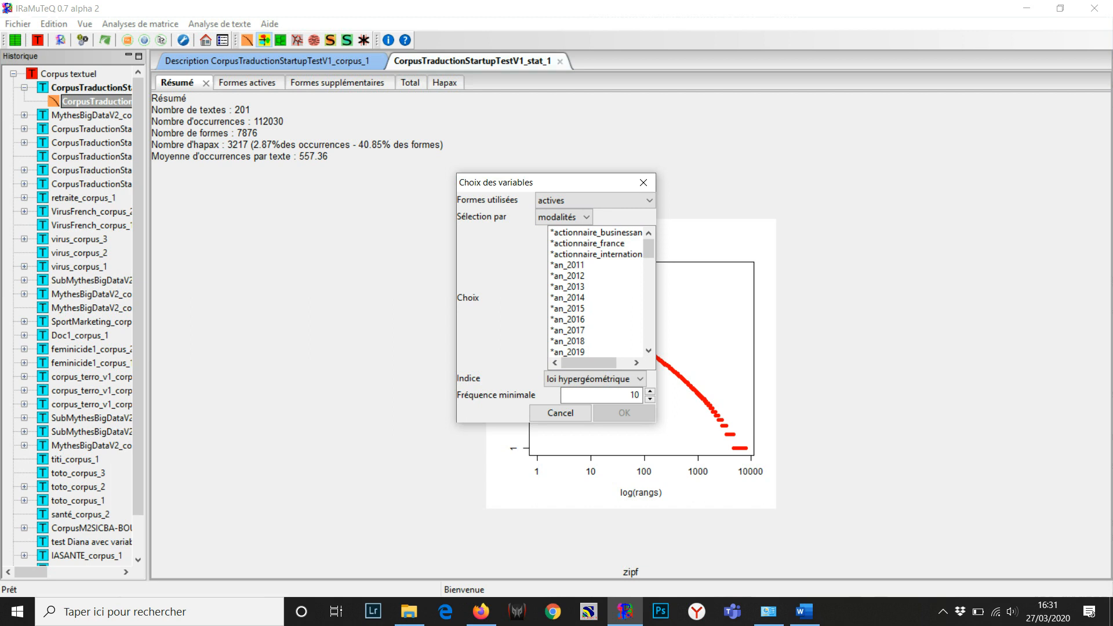
Look through the list of modalities offered for the analysis, from the actionnaire and an entries to the valeur entries
scroll(596, 290, "down", 1)
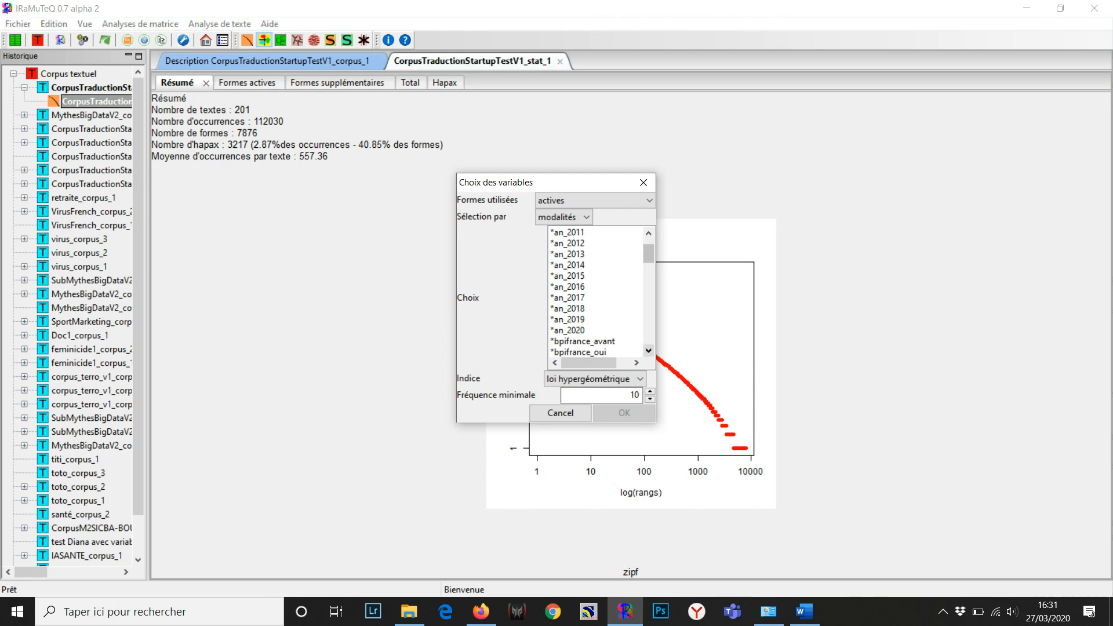
left_click(648, 350)
left_click(648, 350)
left_click(648, 350)
left_click(648, 350)
left_click(648, 350)
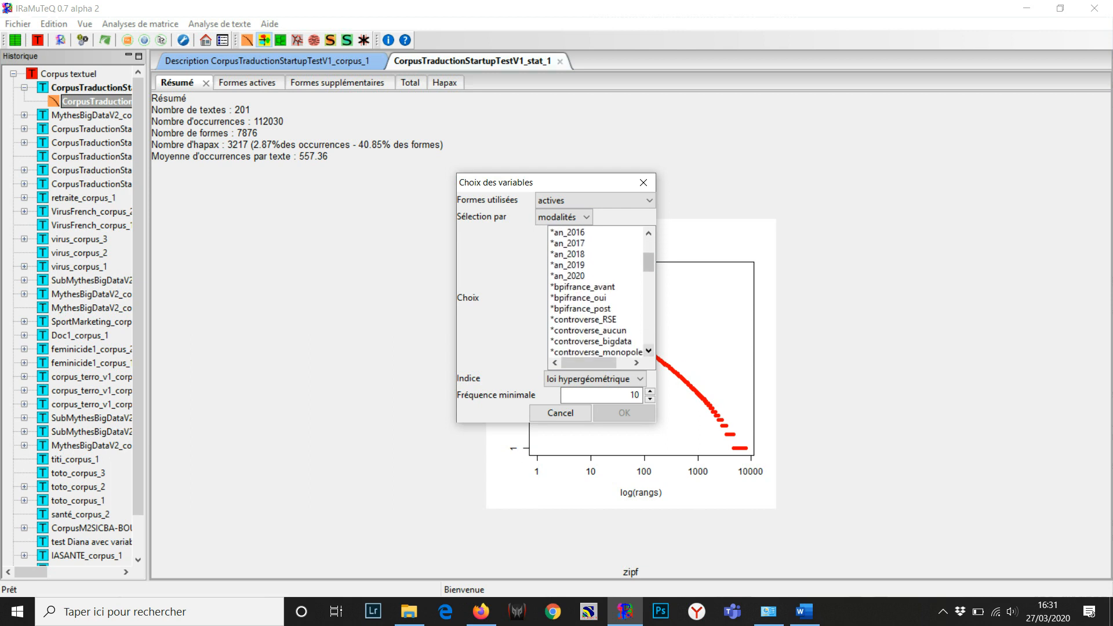
left_click(648, 350)
left_click(648, 350)
left_click(648, 350)
left_click(648, 350)
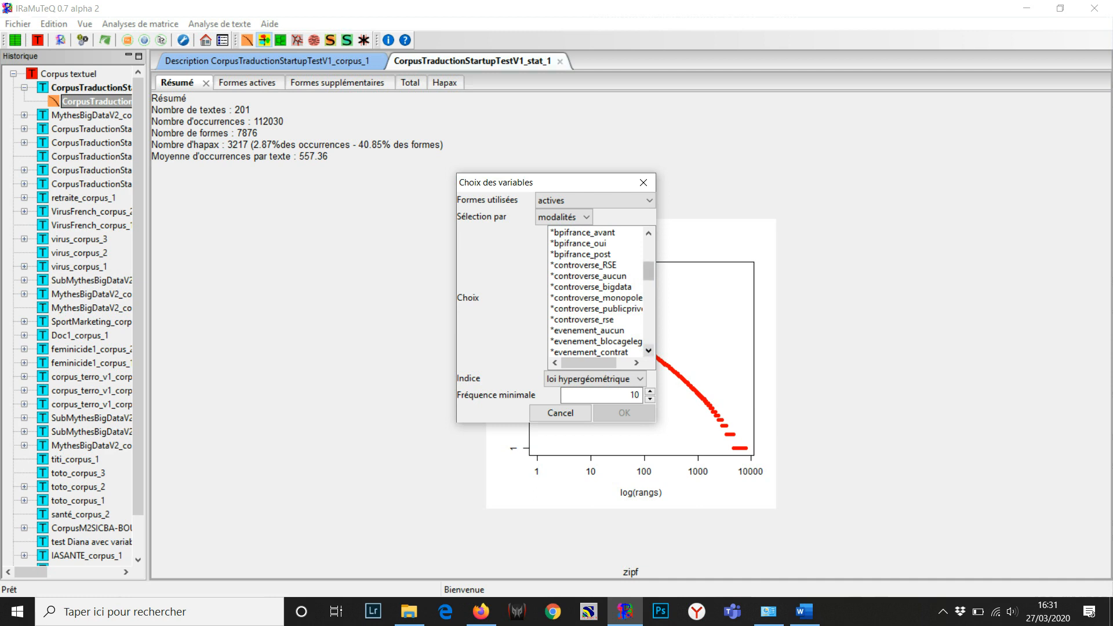
left_click(649, 351)
left_click(649, 350)
left_click(649, 351)
left_click(649, 350)
left_click(648, 351)
left_click(649, 351)
left_click(649, 351)
left_click(649, 350)
left_click(648, 351)
left_click(648, 351)
left_click(649, 351)
left_click(648, 350)
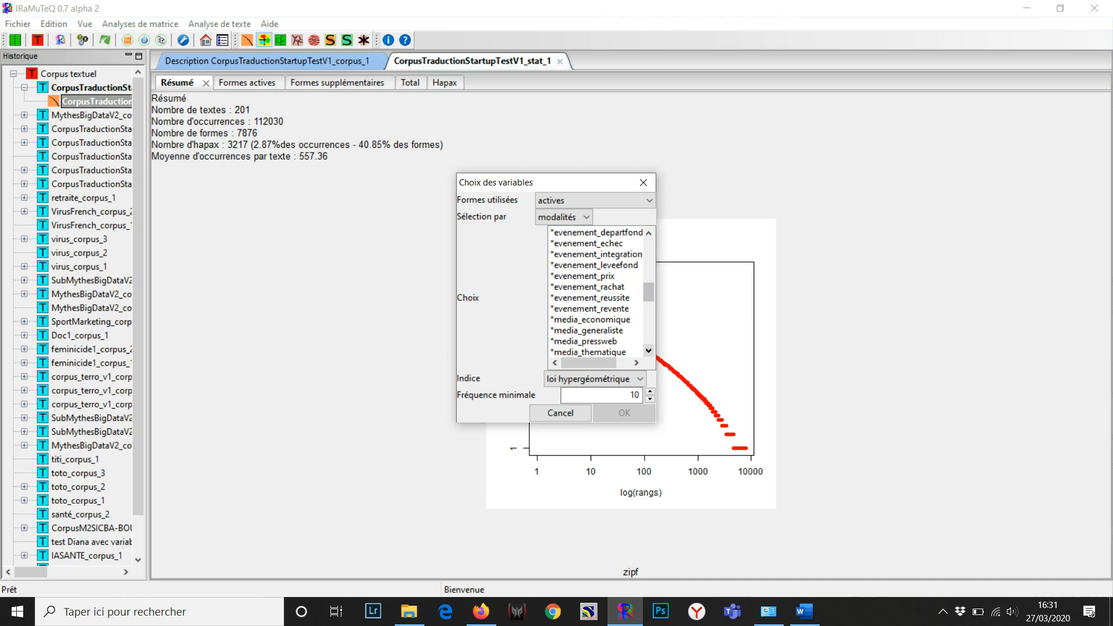
left_click(649, 351)
left_click(649, 350)
left_click(648, 351)
left_click(648, 351)
left_click(649, 350)
left_click(649, 351)
left_click(649, 351)
left_click(649, 351)
left_click(649, 351)
left_click(649, 351)
left_click(649, 350)
left_click(649, 350)
left_click(649, 350)
left_click(648, 351)
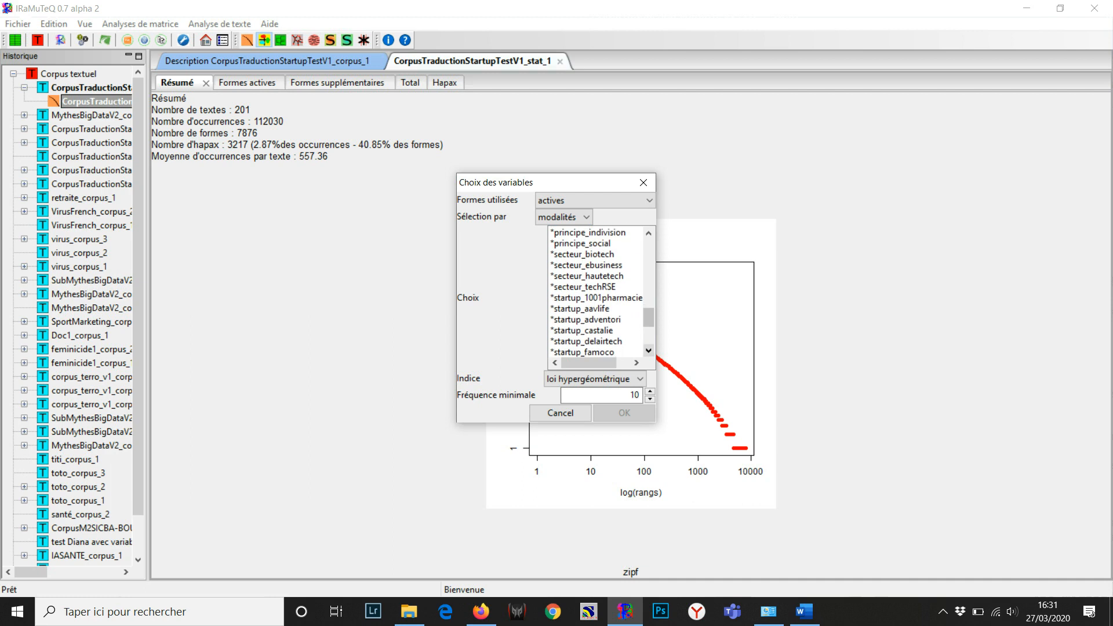
scroll(596, 289, "down", 4)
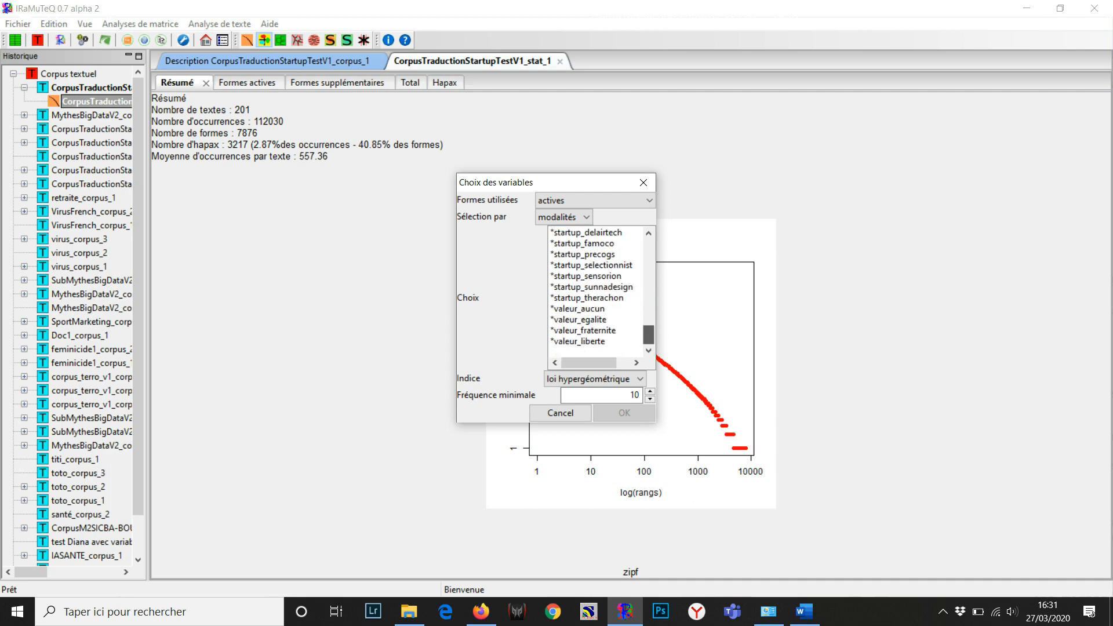
scroll(596, 290, "up", 10)
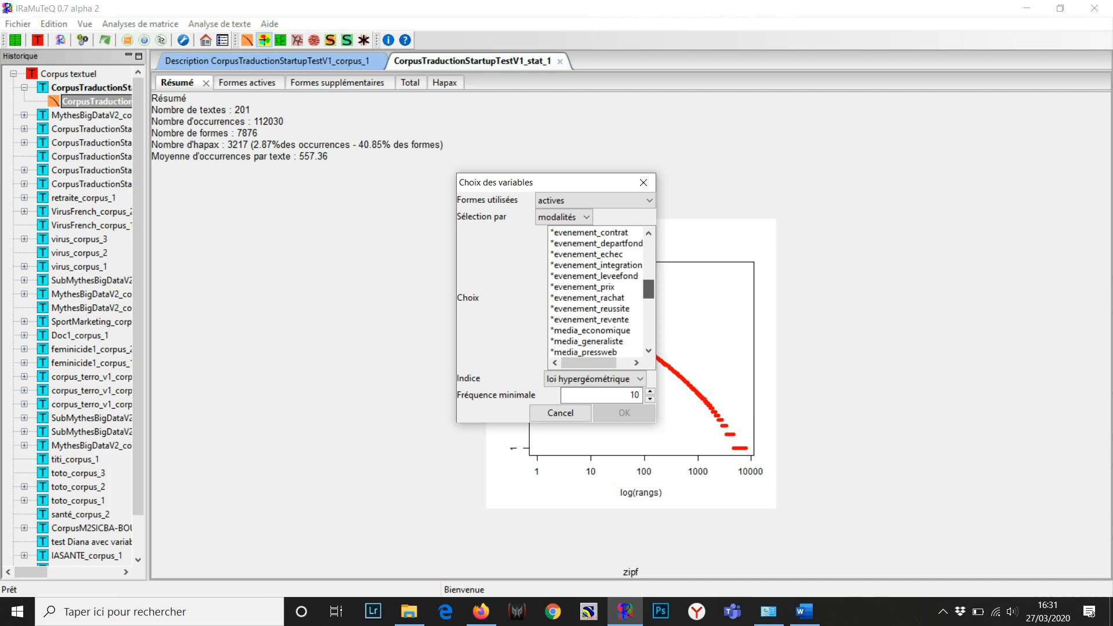
Review the controverse, evenement, media, startup and valeur modalités offered for the analysis
scroll(596, 290, "down", 6)
scroll(595, 290, "up", 6)
scroll(596, 290, "down", 3)
scroll(596, 290, "up", 1)
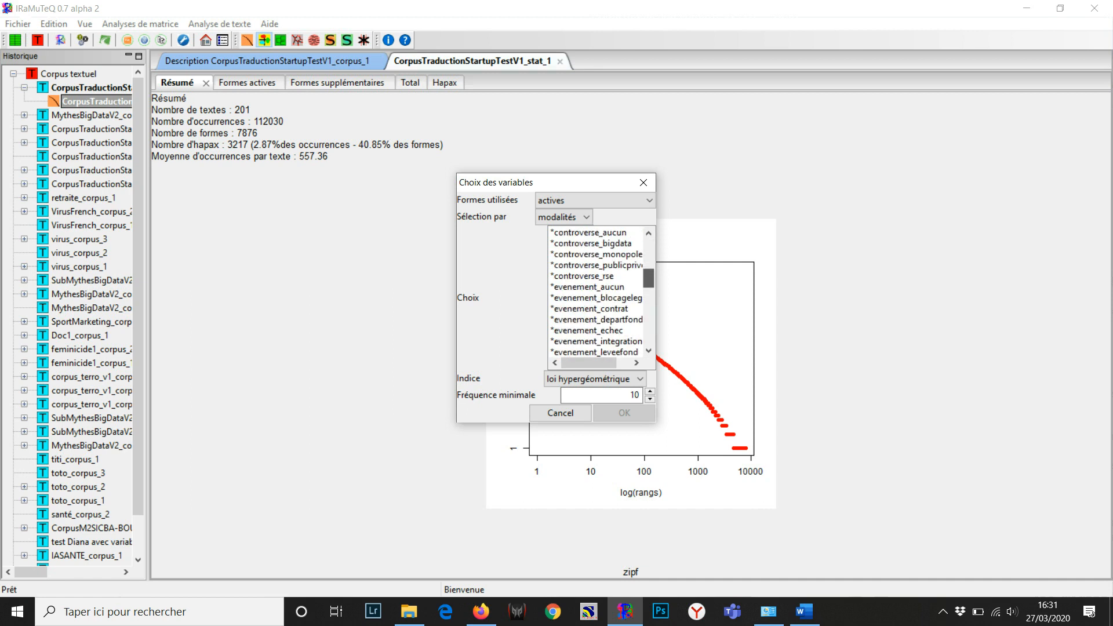
scroll(596, 290, "down", 15)
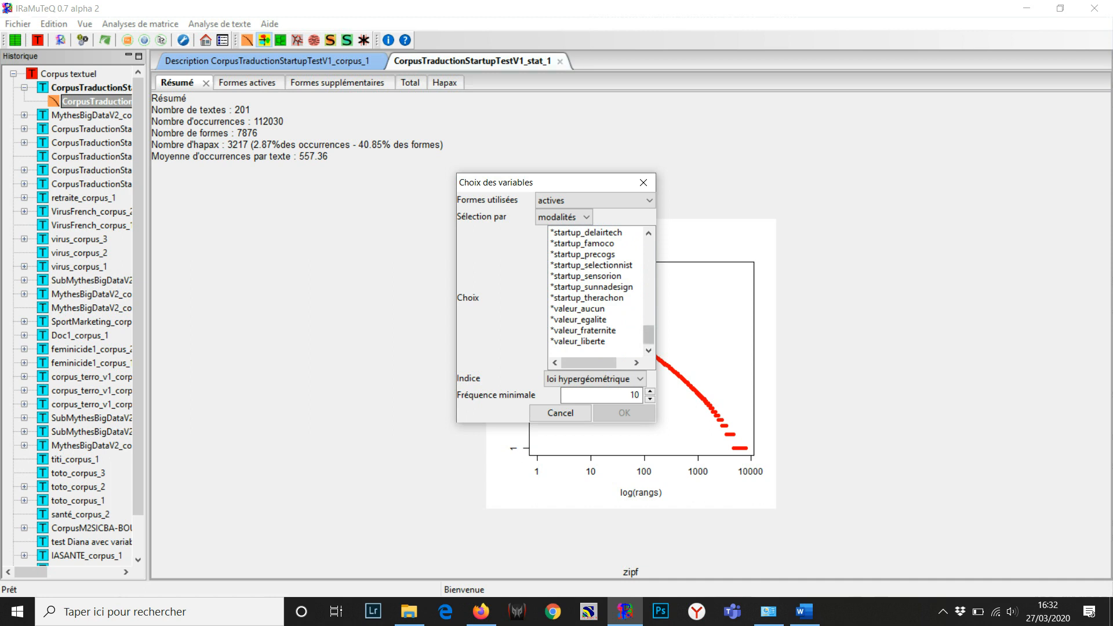
left_click(649, 232)
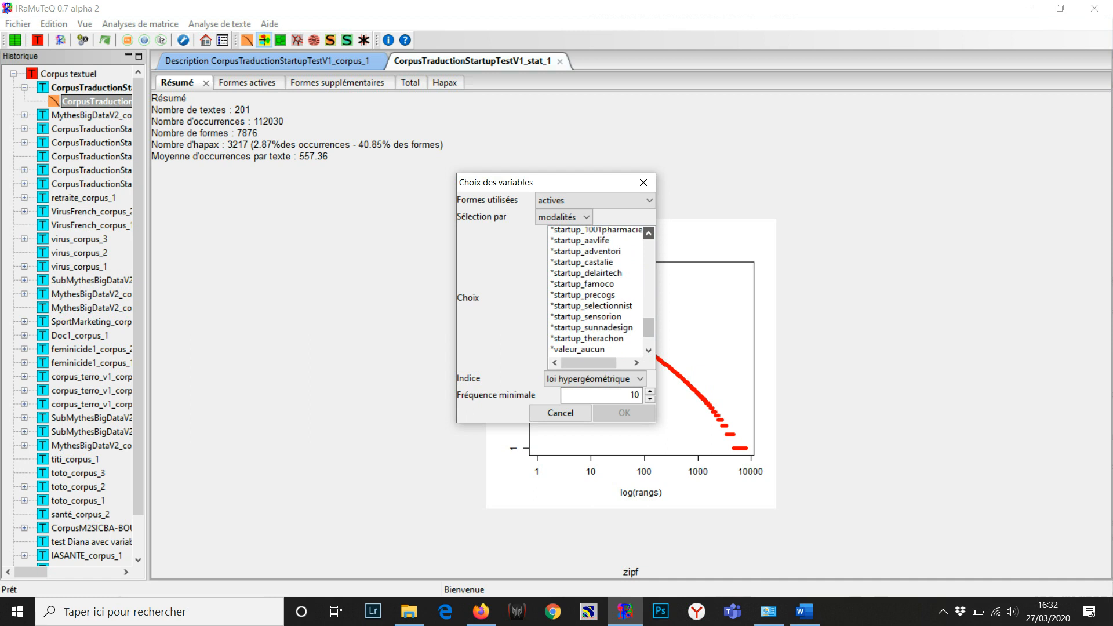
Run the Spécificités et AFC analysis by variables on *secteur, with a minimum frequency of 8
left_click(572, 217)
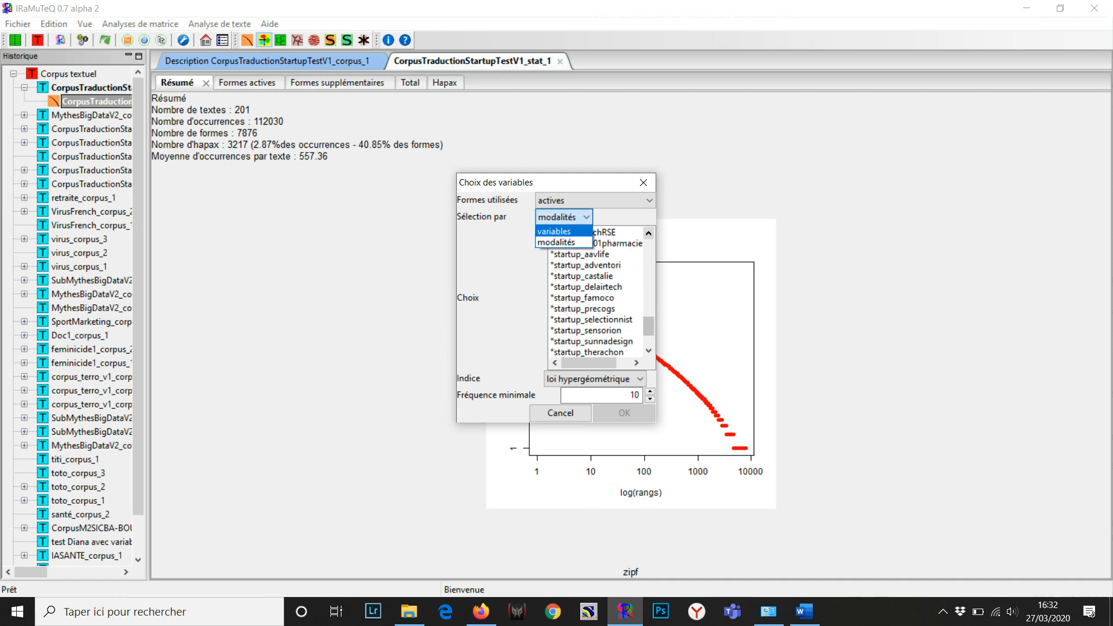
left_click(557, 231)
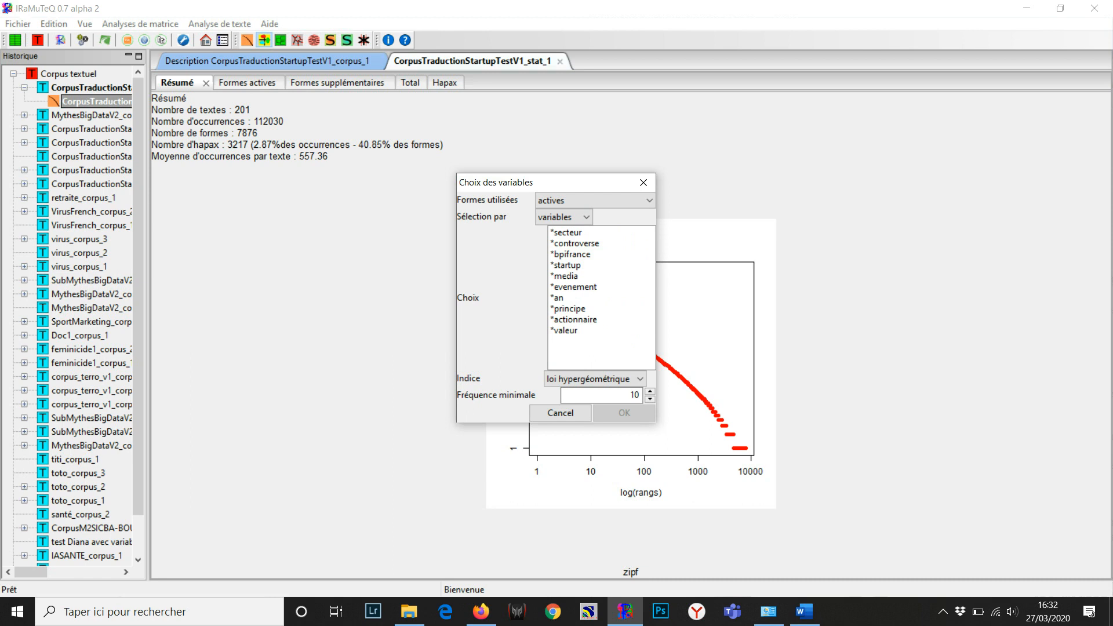
left_click(567, 233)
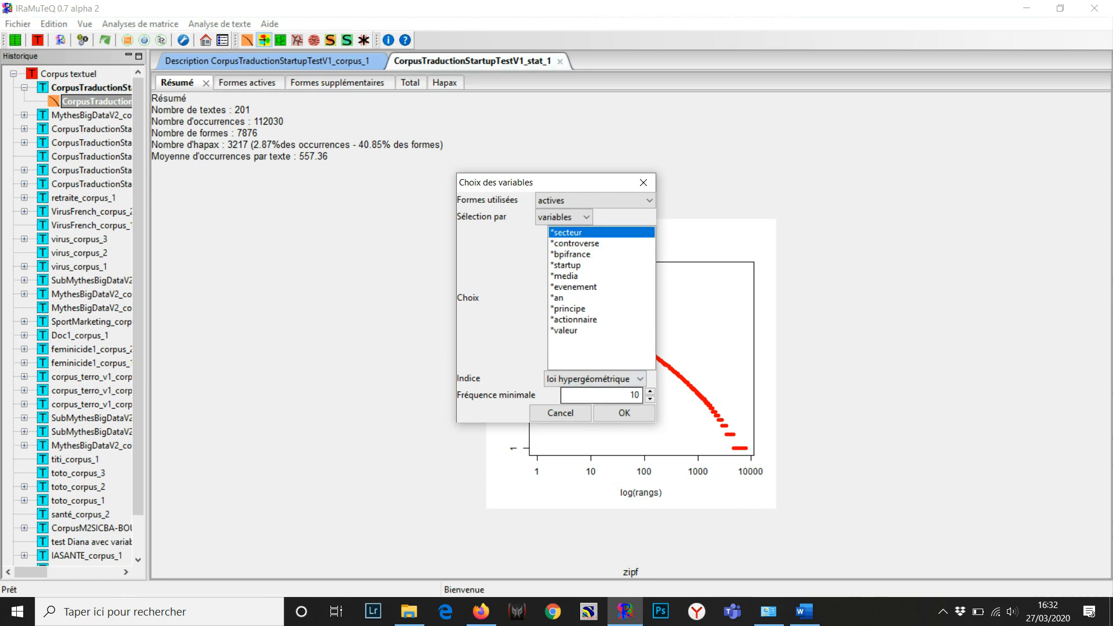
left_click(631, 395)
double_click(633, 395)
type("8")
key("Return")
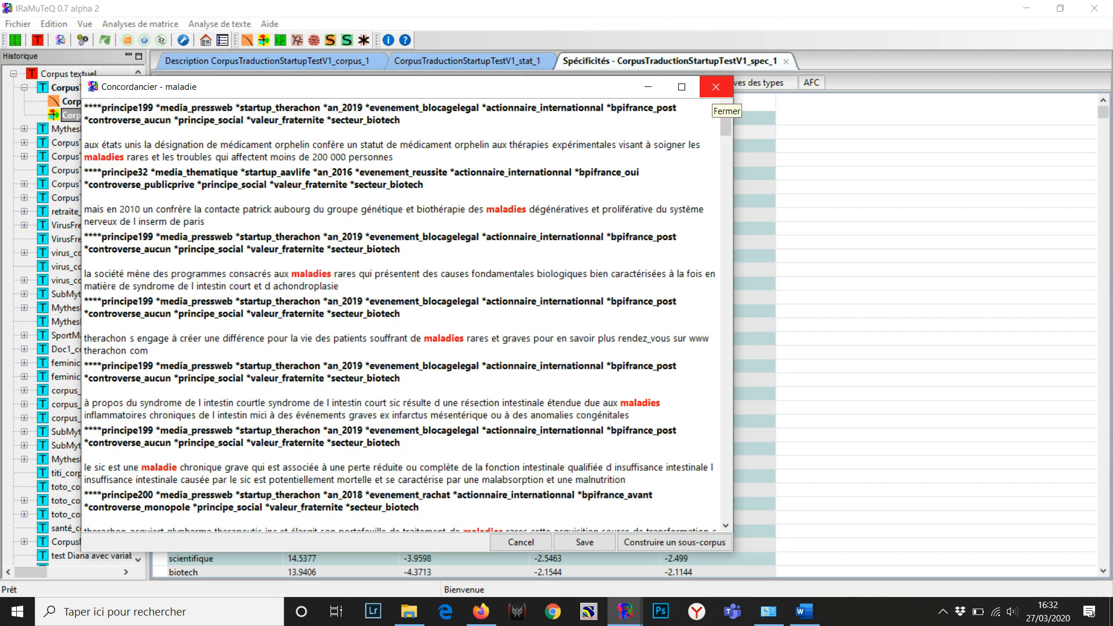
Close the concordance for maladie and display the AFC plots of the forms
left_click(716, 87)
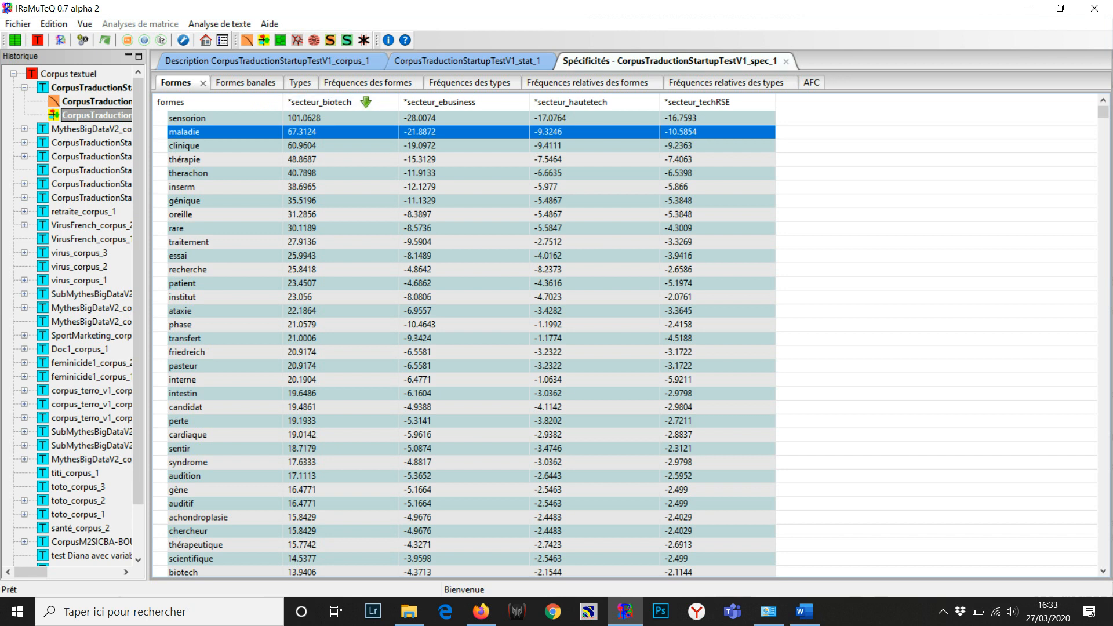
left_click(811, 82)
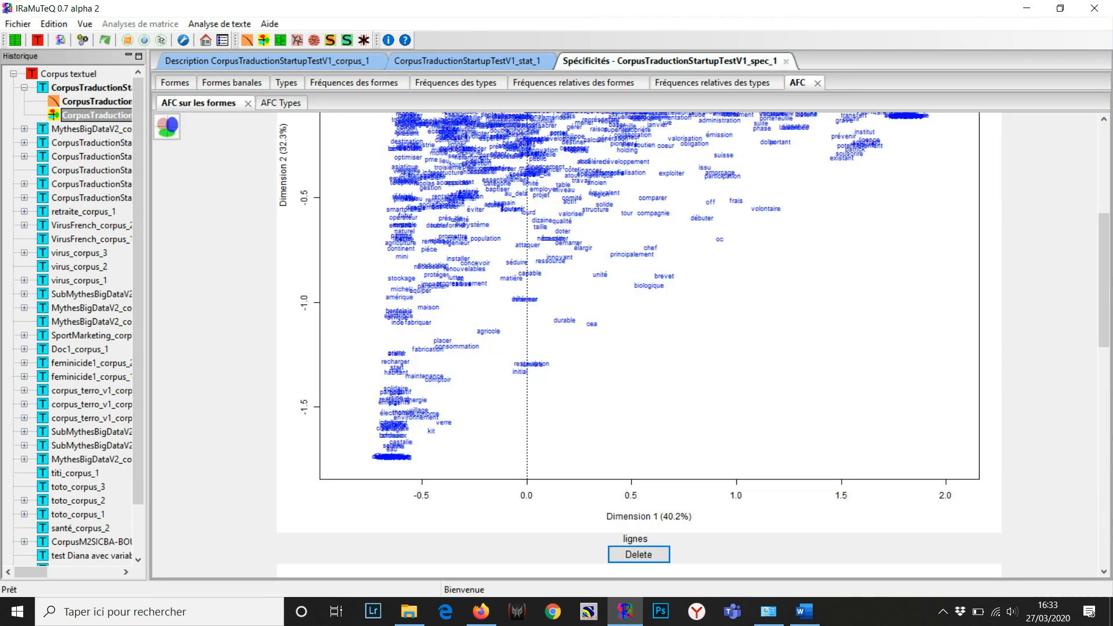
scroll(637, 342, "up", 5)
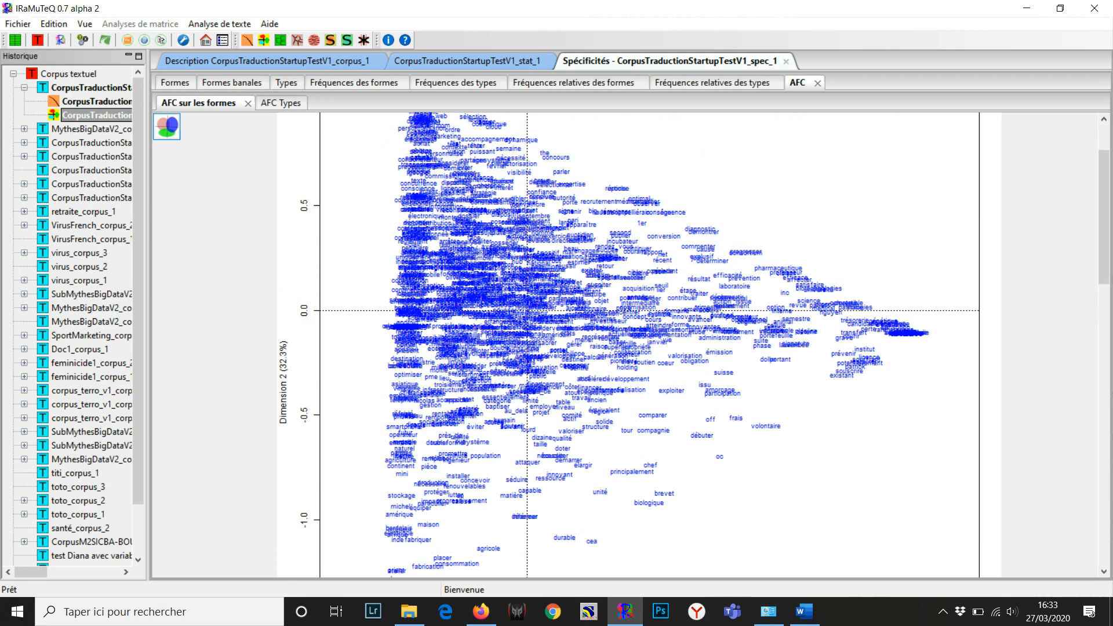
Redraw the AFC of the forms with text size 12, the first 30 points per class and overlaps prevented
left_click(167, 126)
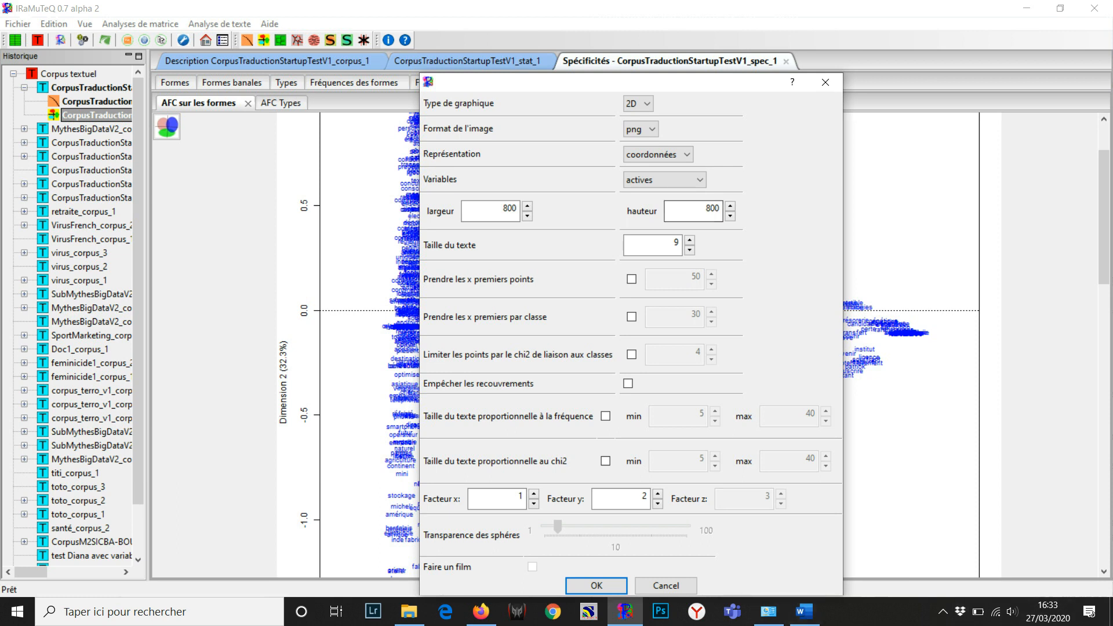
left_click(689, 240)
left_click(689, 239)
left_click(690, 239)
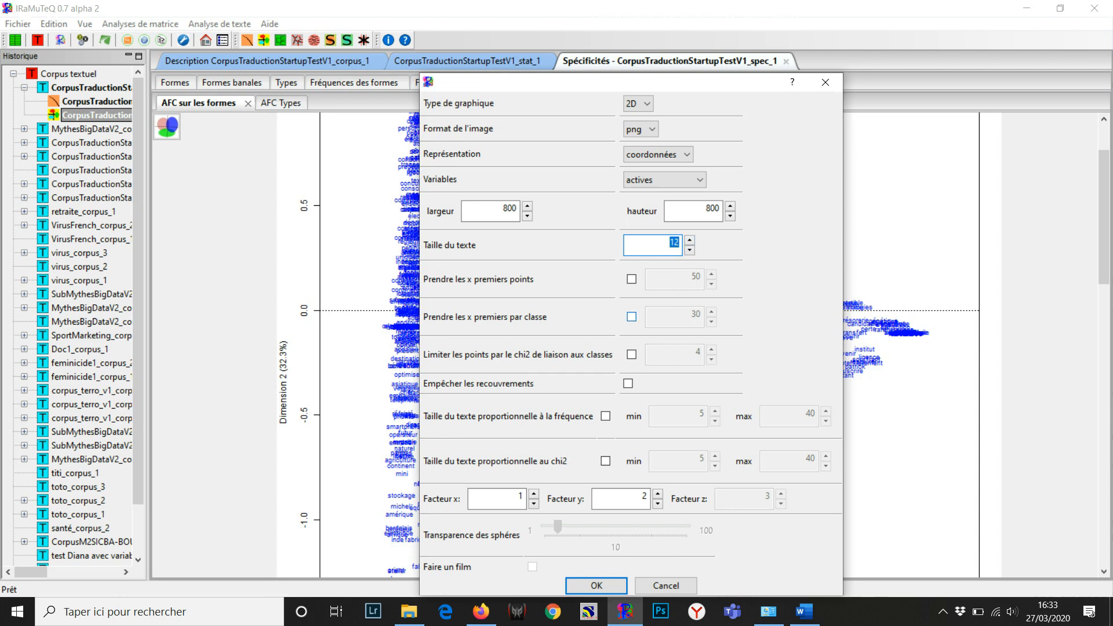
left_click(631, 317)
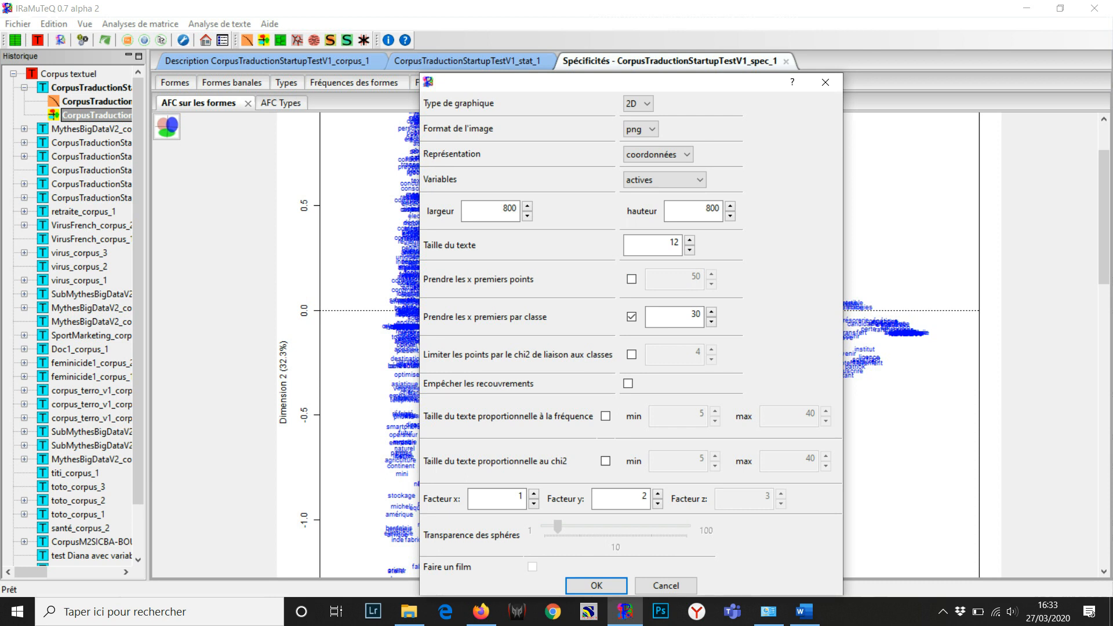
left_click(628, 383)
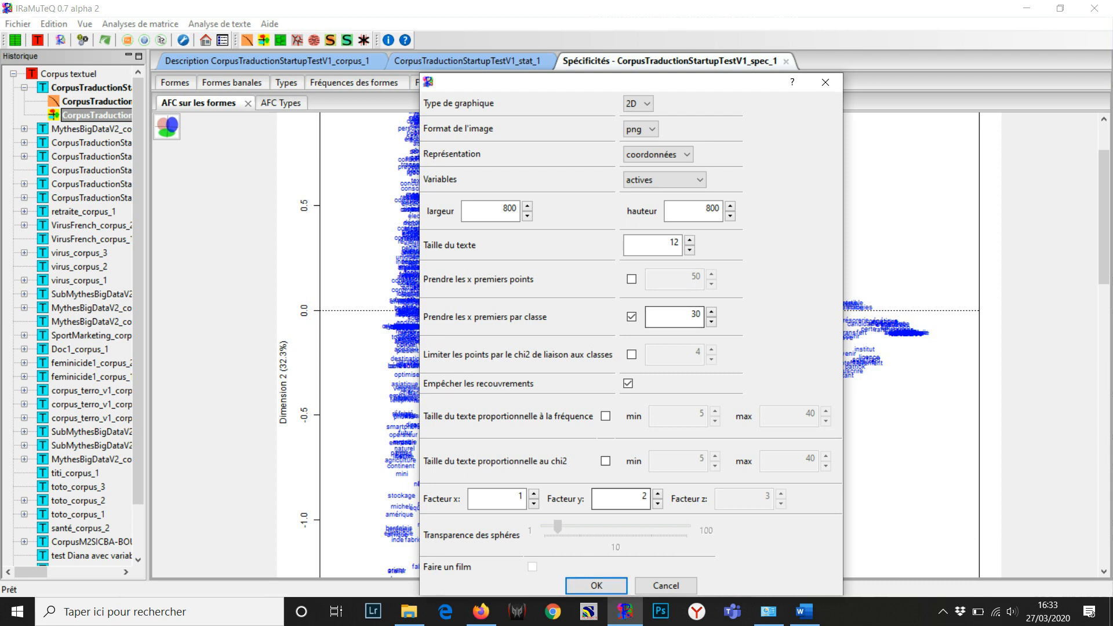
left_click(597, 585)
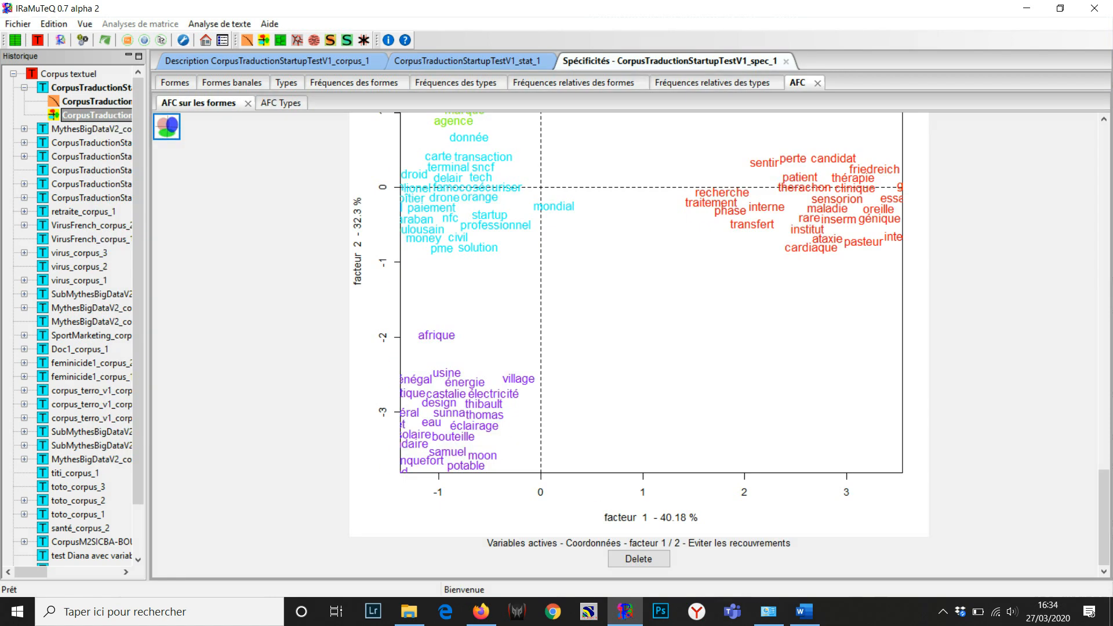
Compare the coloured word clusters on the redrawn AFC with the secteur positions on the colonnes plot
scroll(638, 344, "up", 3)
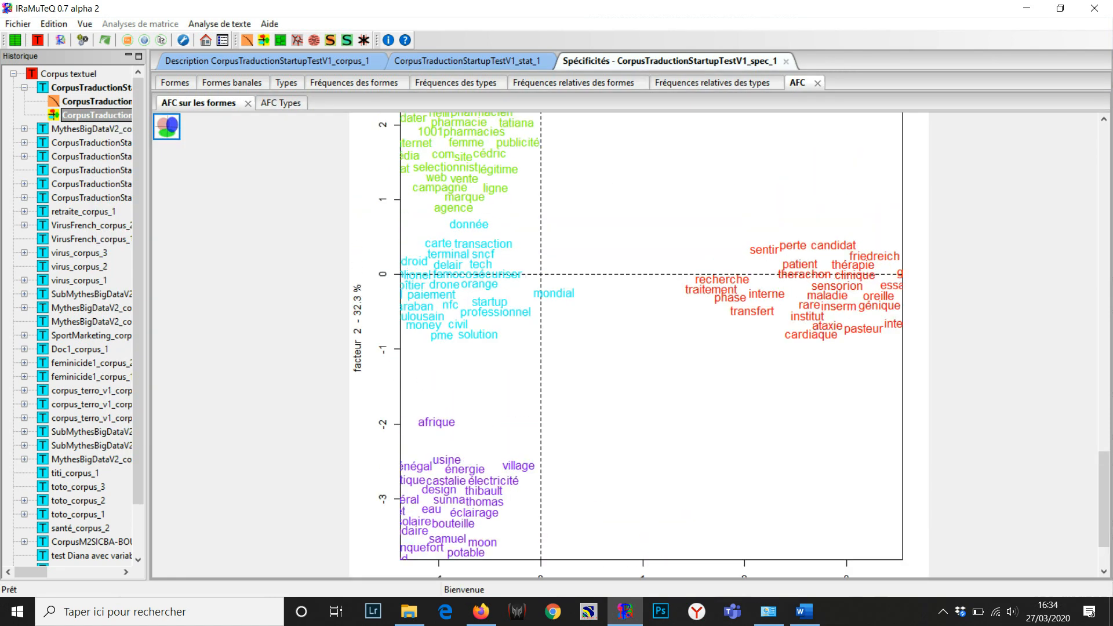
scroll(638, 345, "down", 1)
scroll(637, 348, "up", 6)
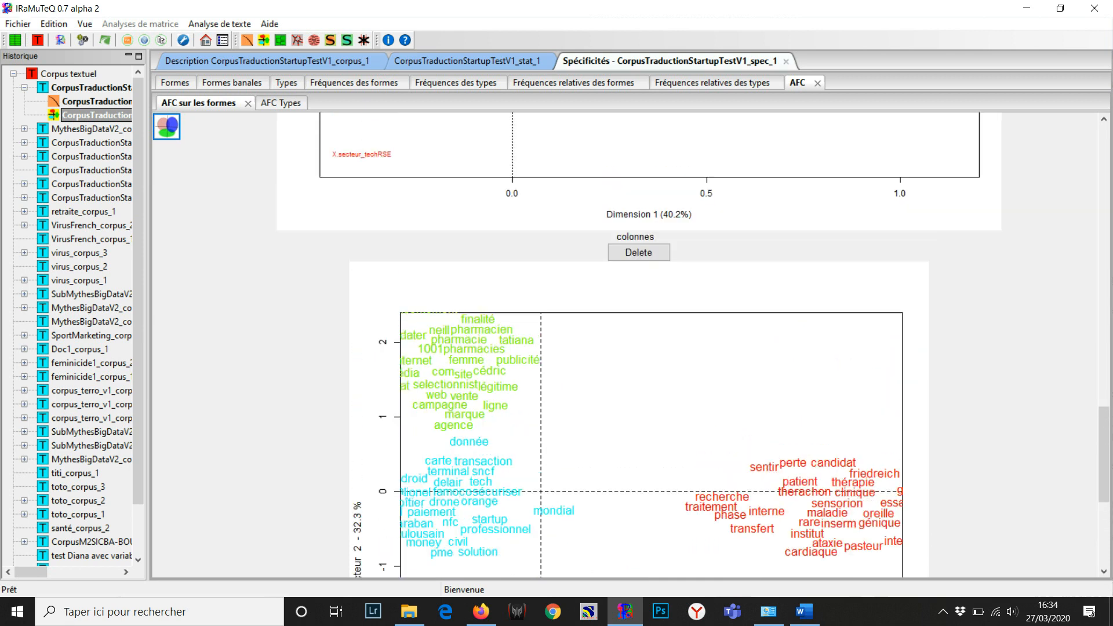
scroll(638, 348, "up", 5)
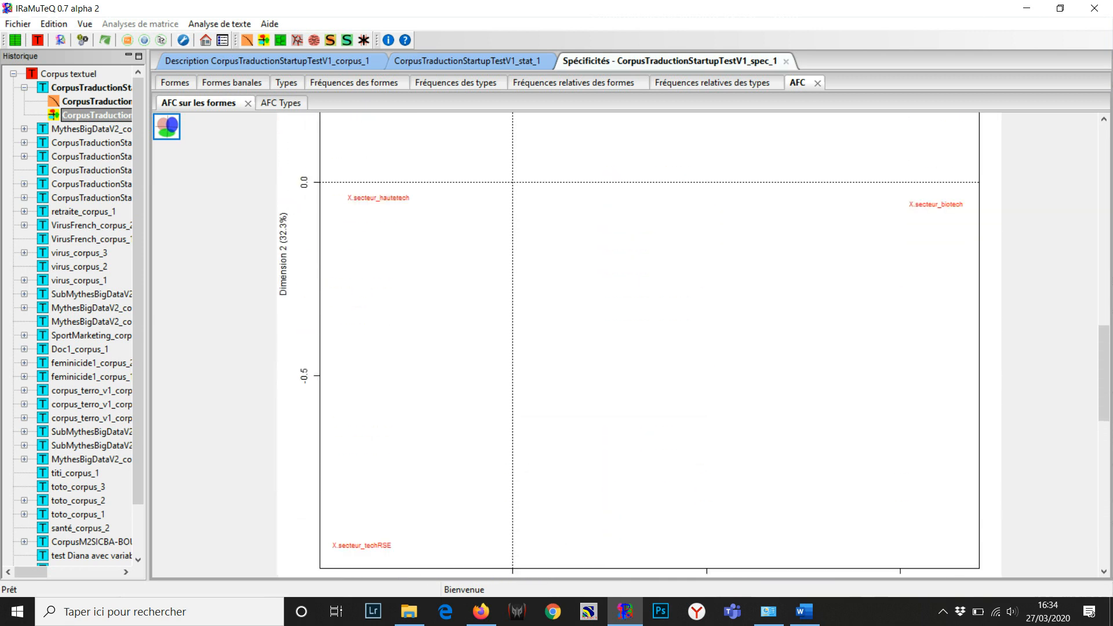
scroll(637, 348, "up", 1)
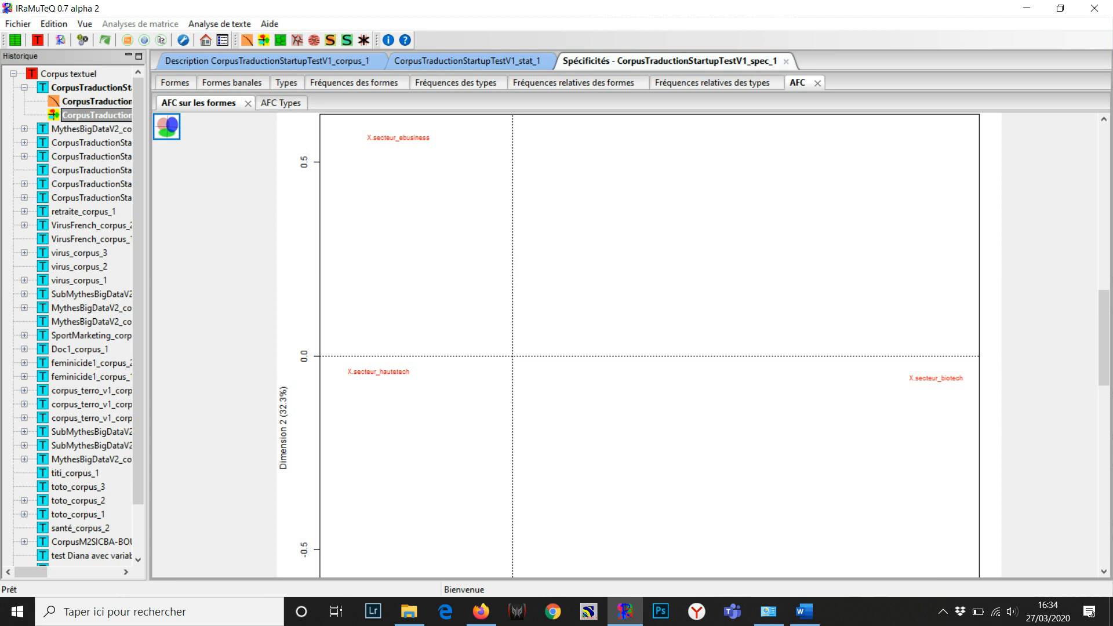
scroll(637, 348, "down", 6)
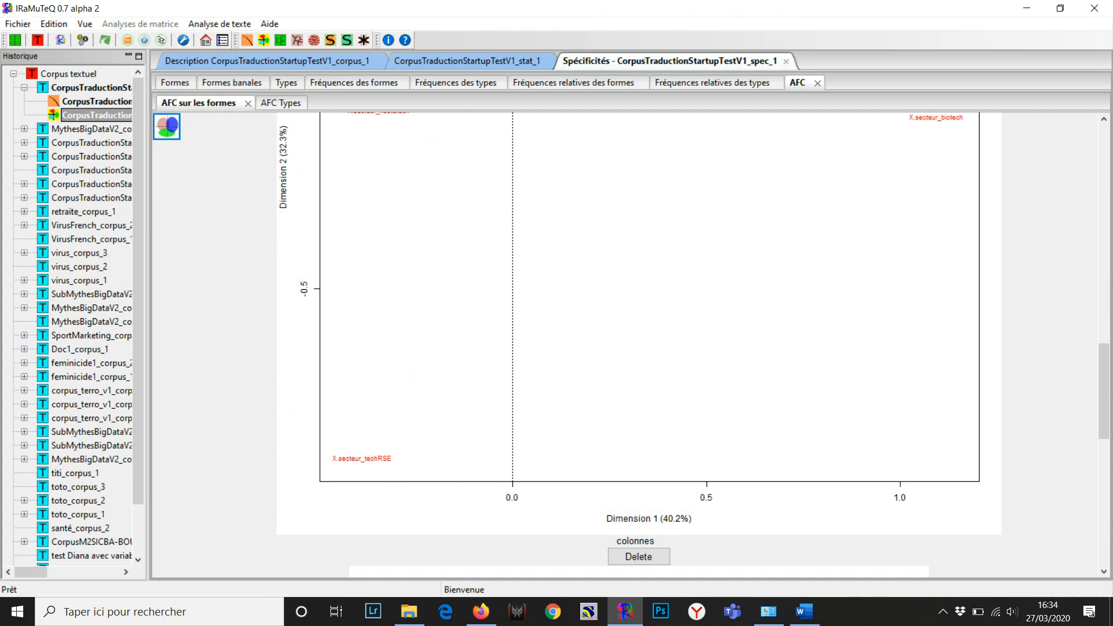
scroll(638, 348, "down", 12)
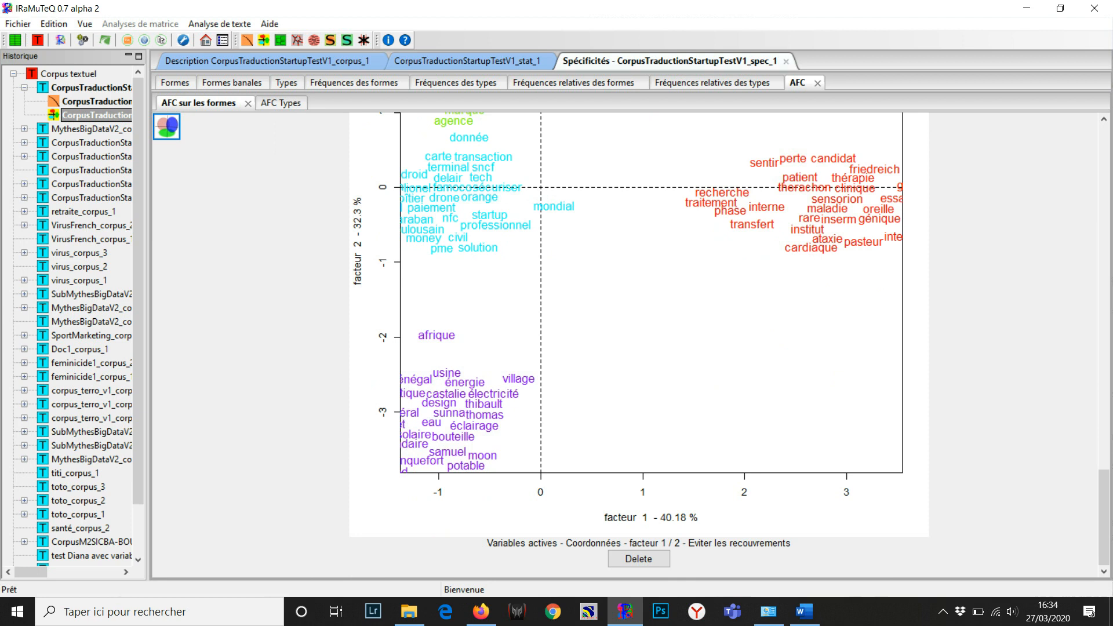
scroll(638, 348, "up", 3)
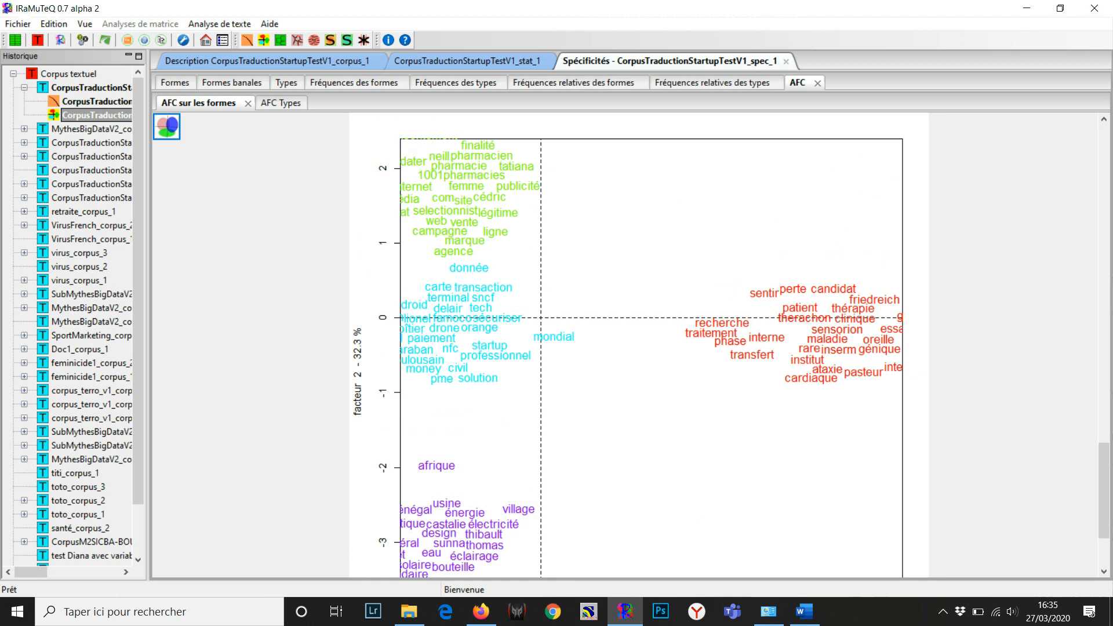
scroll(626, 348, "down", 3)
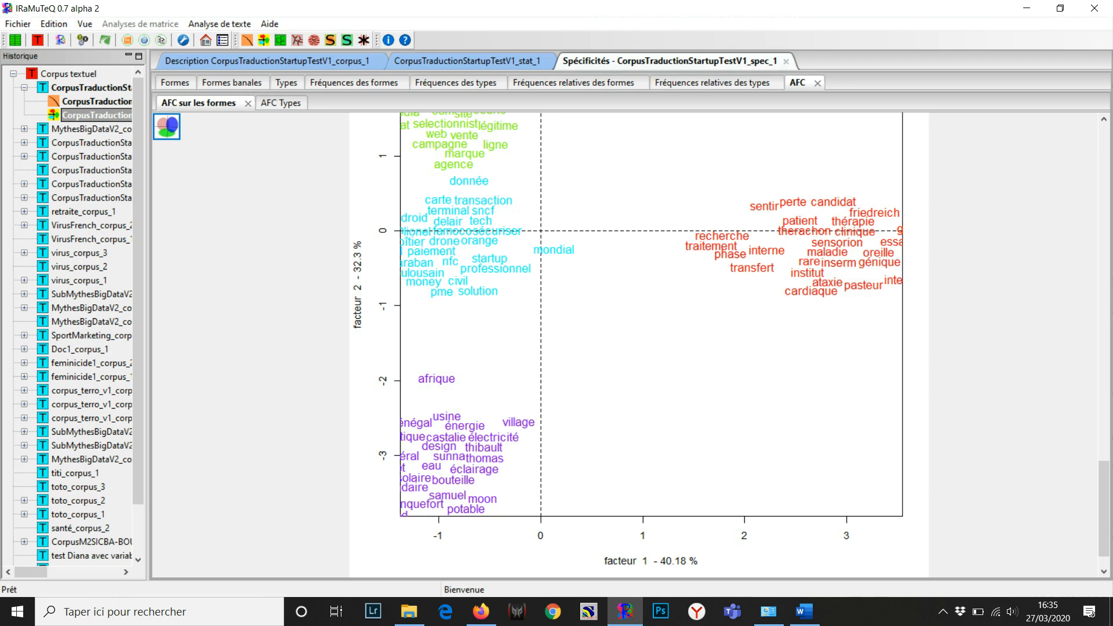
scroll(638, 348, "up", 5)
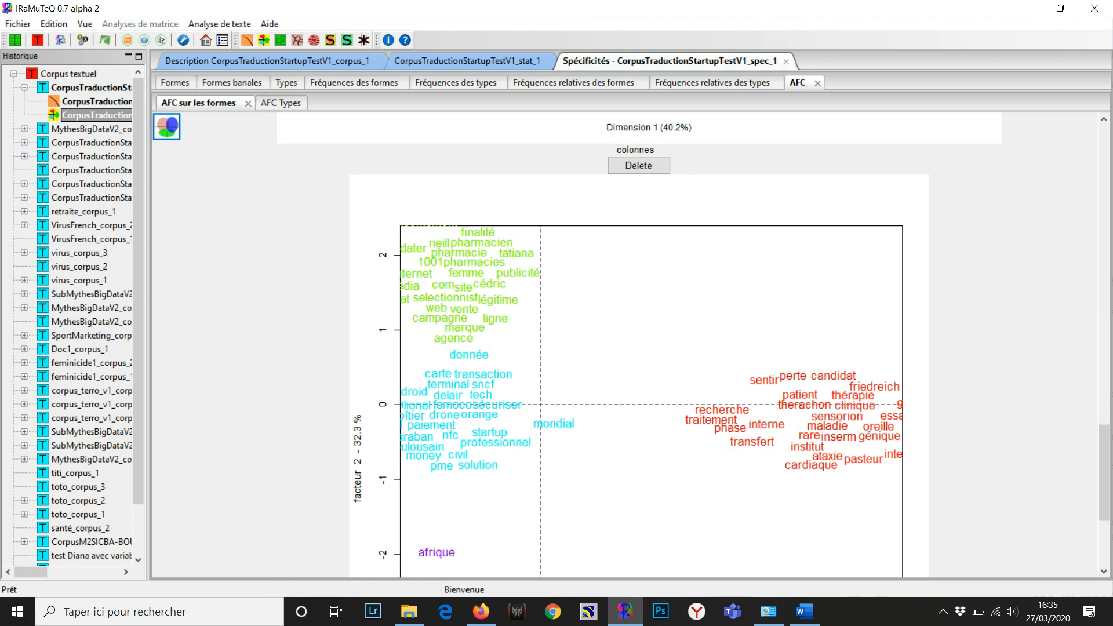
Run a simple classification on text segments with lemmatisation, the indexation dictionary, 10 terminal classes in phase 1 and at most 3000 forms
left_click(281, 40)
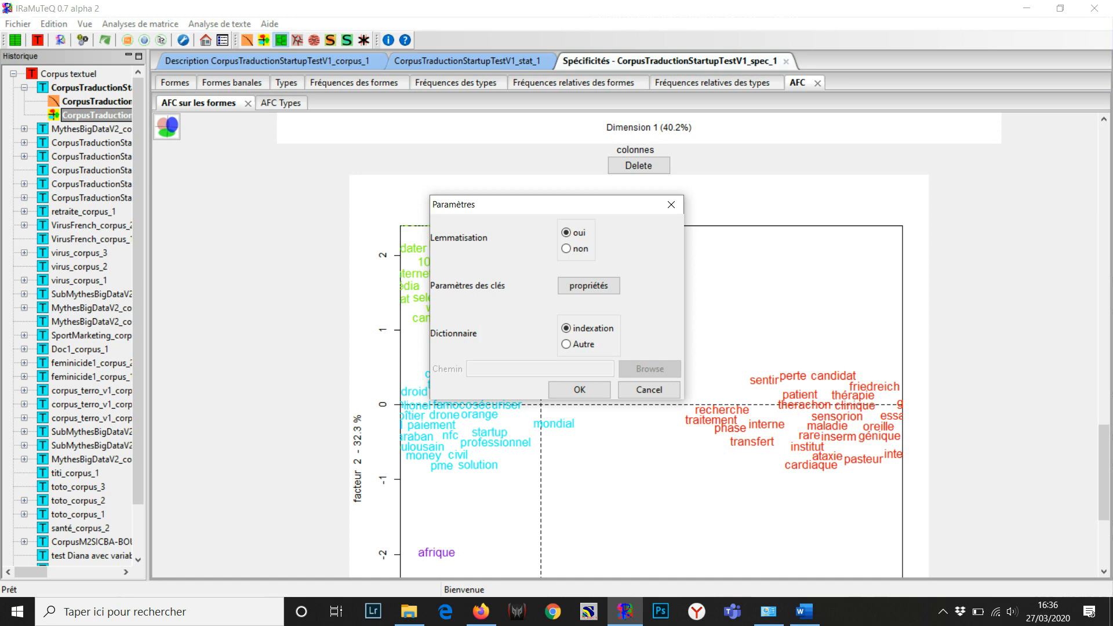
left_click(580, 390)
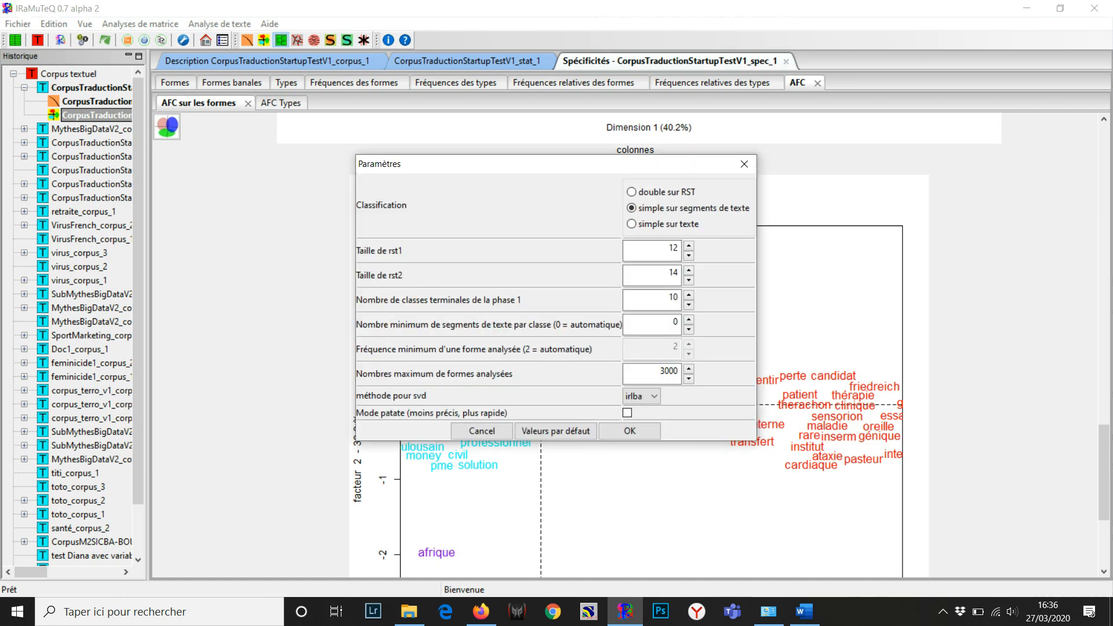
left_click(630, 431)
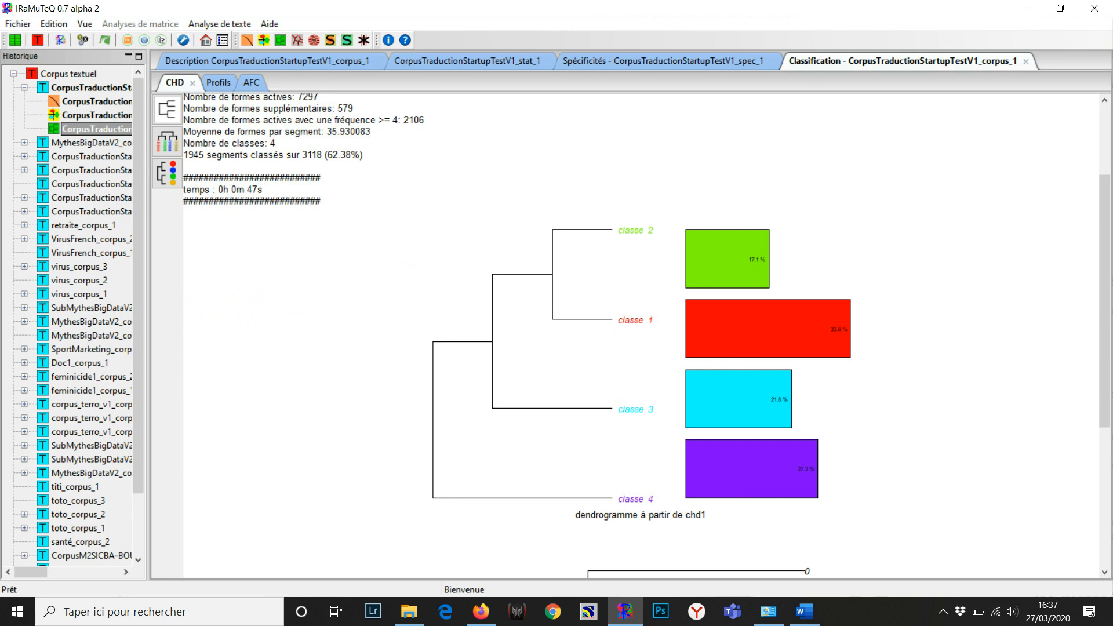
Examine the classification's AFC plot and how the vocabulary of the classes is distributed across both factors
left_click(251, 83)
scroll(640, 344, "right", 3)
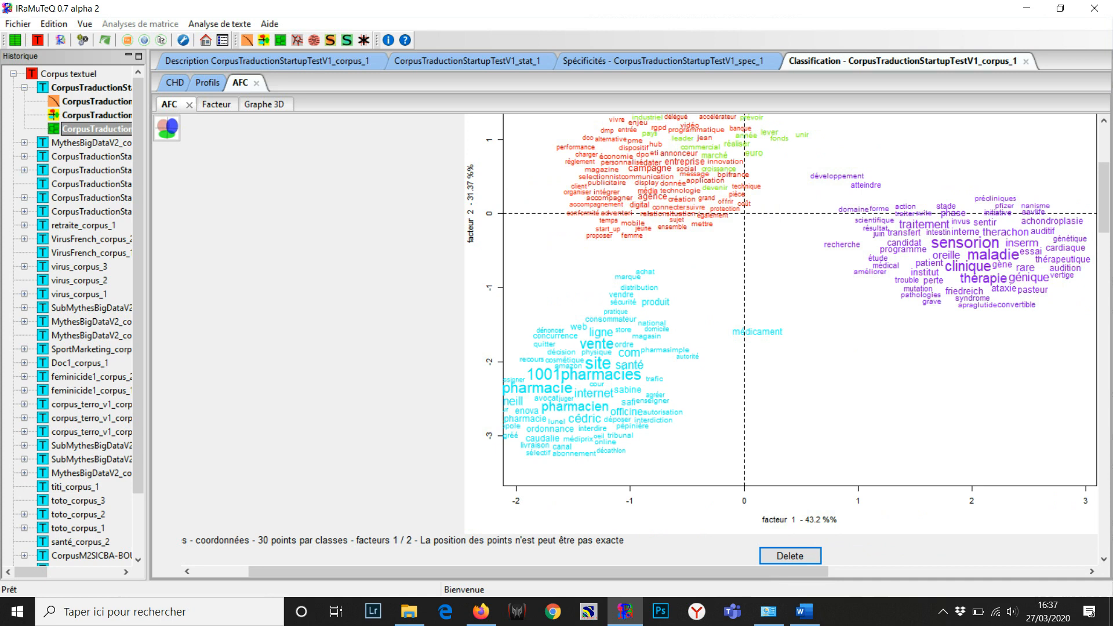
scroll(640, 345, "right", 4)
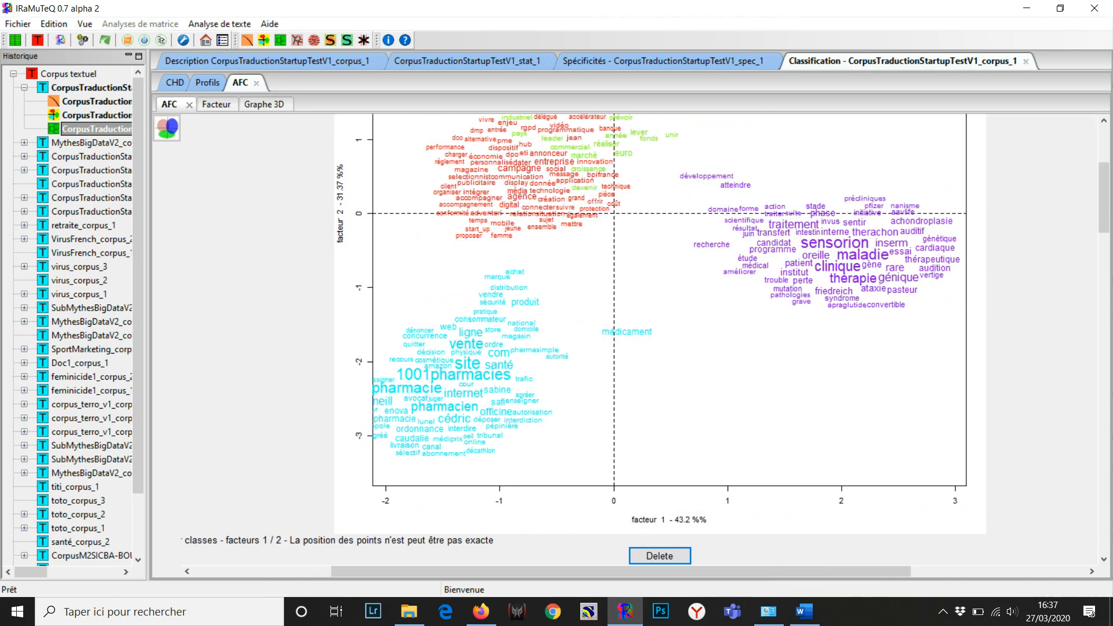
scroll(640, 345, "up", 3)
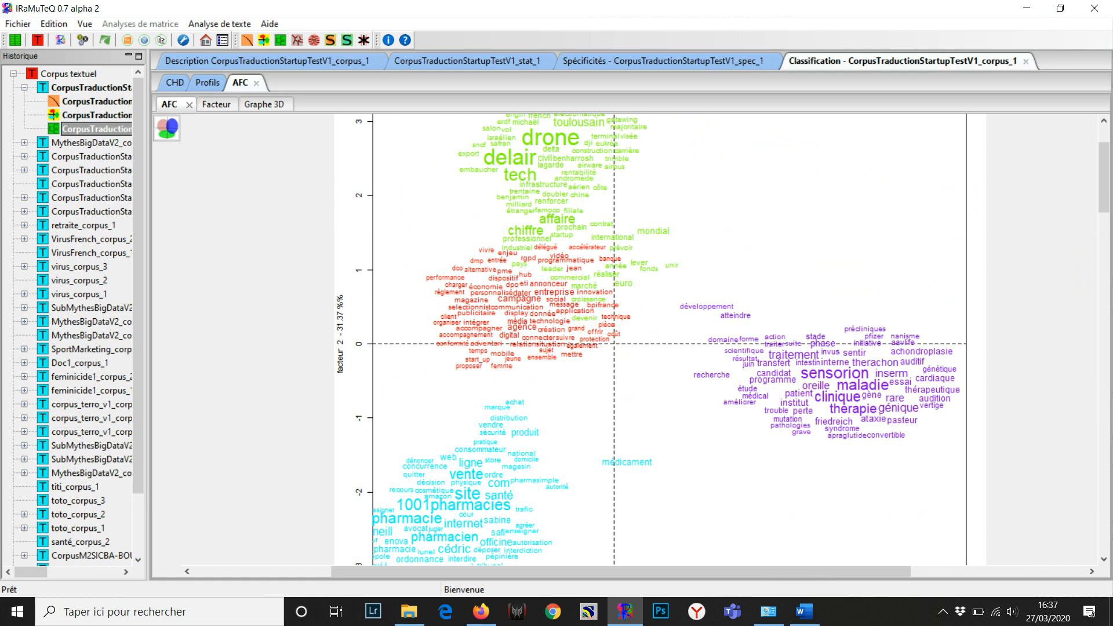
scroll(640, 345, "down", 1)
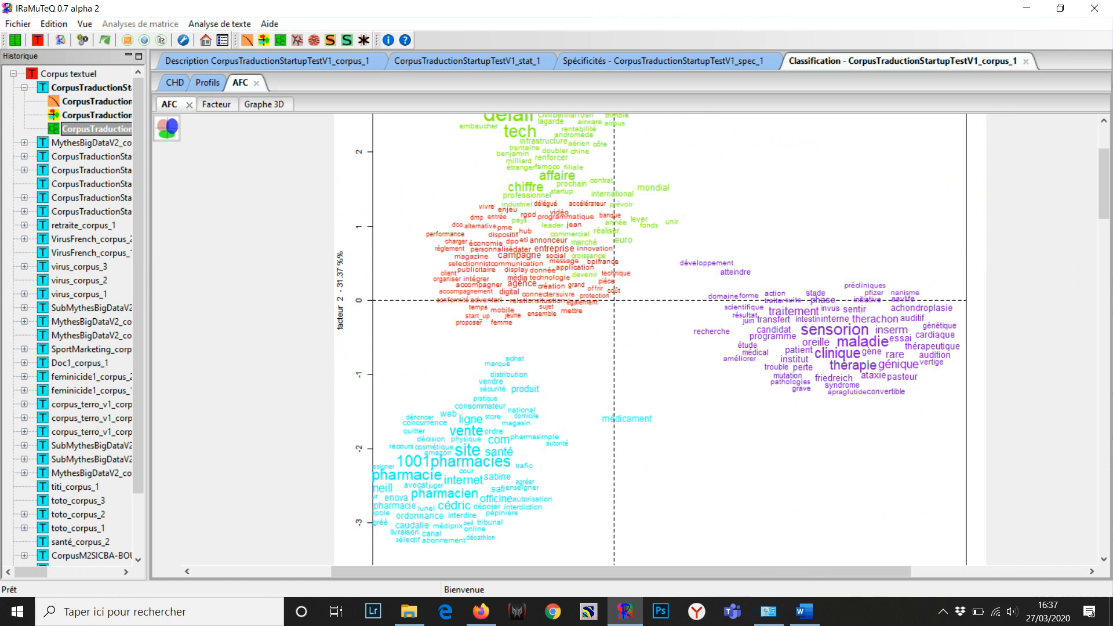
scroll(640, 345, "left", 2)
scroll(640, 345, "up", 1)
scroll(640, 344, "right", 1)
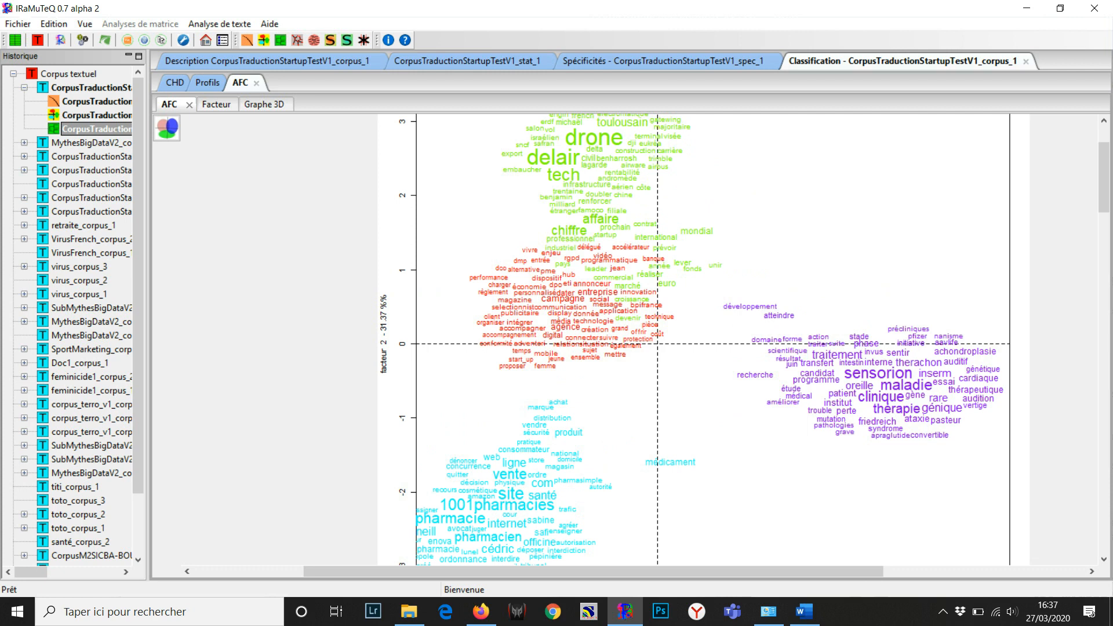
Generate the CHD dendrogram with the words of each class as a phylogram in png format, 700 wide
left_click(175, 82)
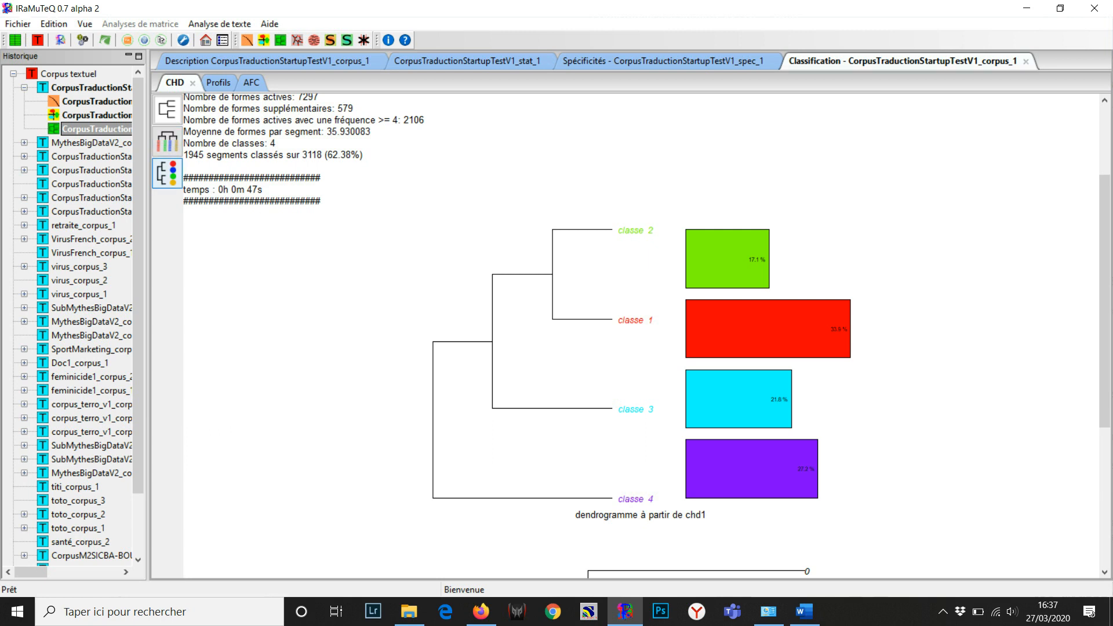
left_click(167, 141)
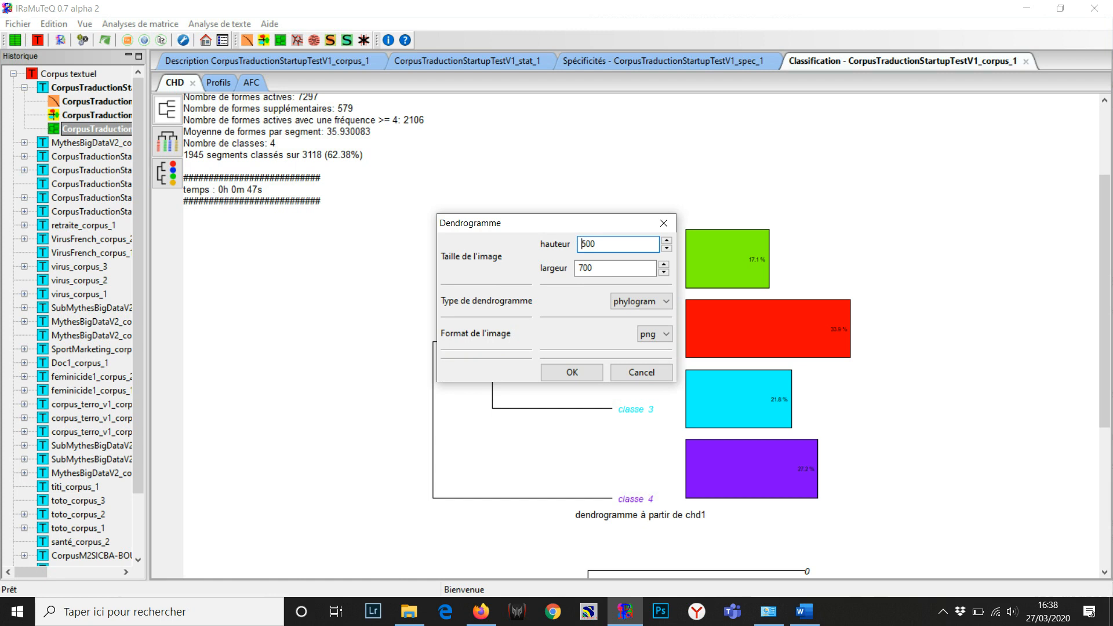
left_click(572, 372)
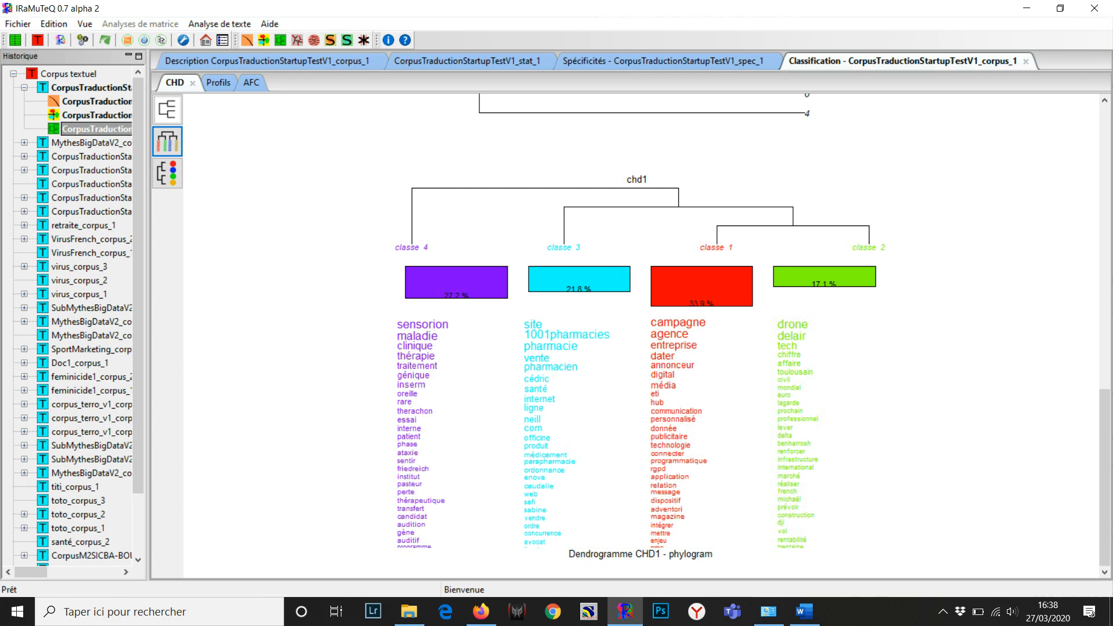
Examine the classification's AFC plots of active words, supplementary words and starred variables to see how the classes are positioned
left_click(251, 83)
scroll(703, 339, "up", 4)
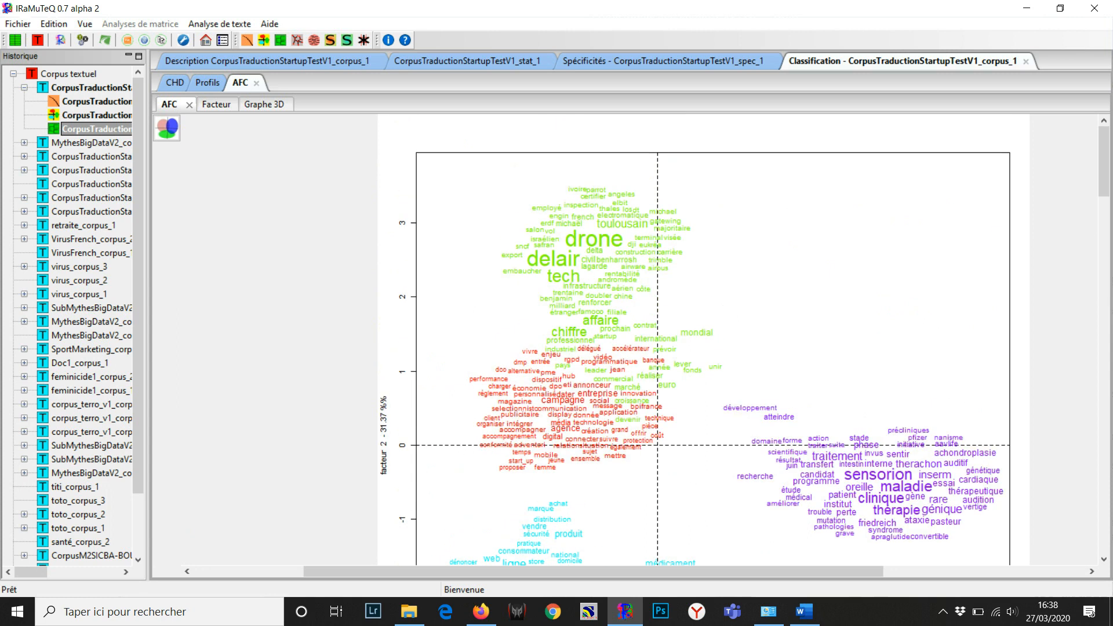
scroll(703, 339, "down", 8)
scroll(703, 339, "down", 3)
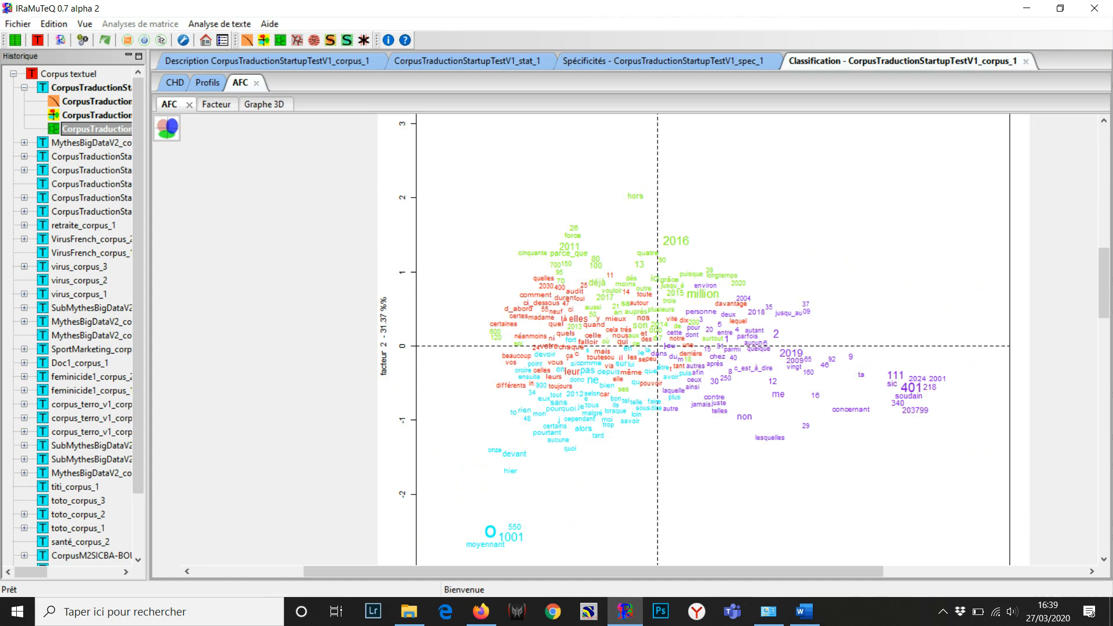
scroll(704, 339, "down", 2)
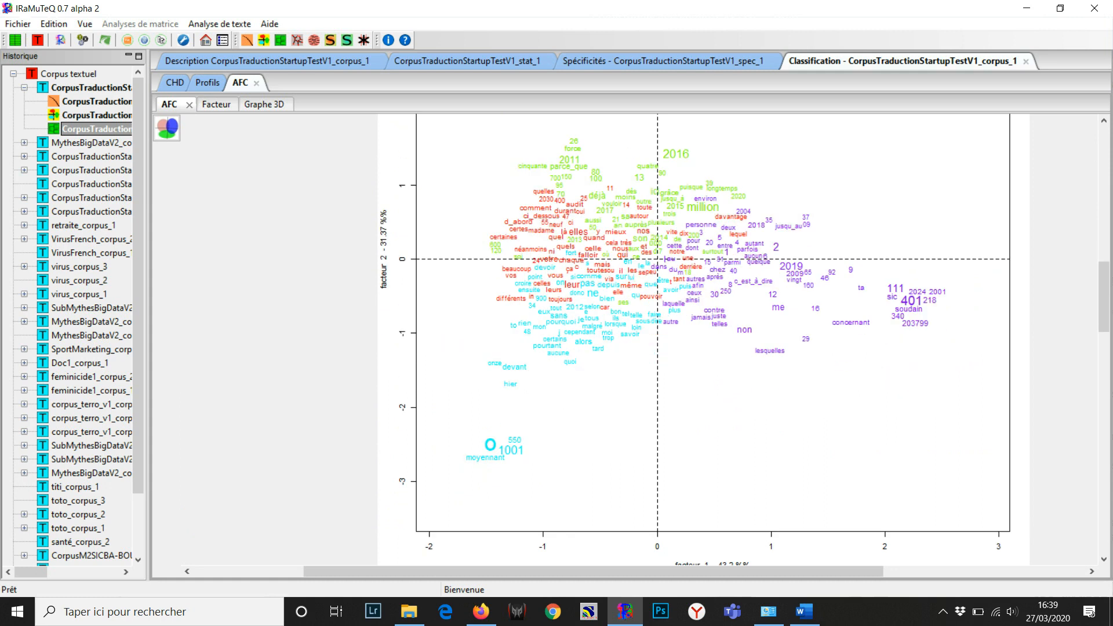
scroll(704, 339, "down", 8)
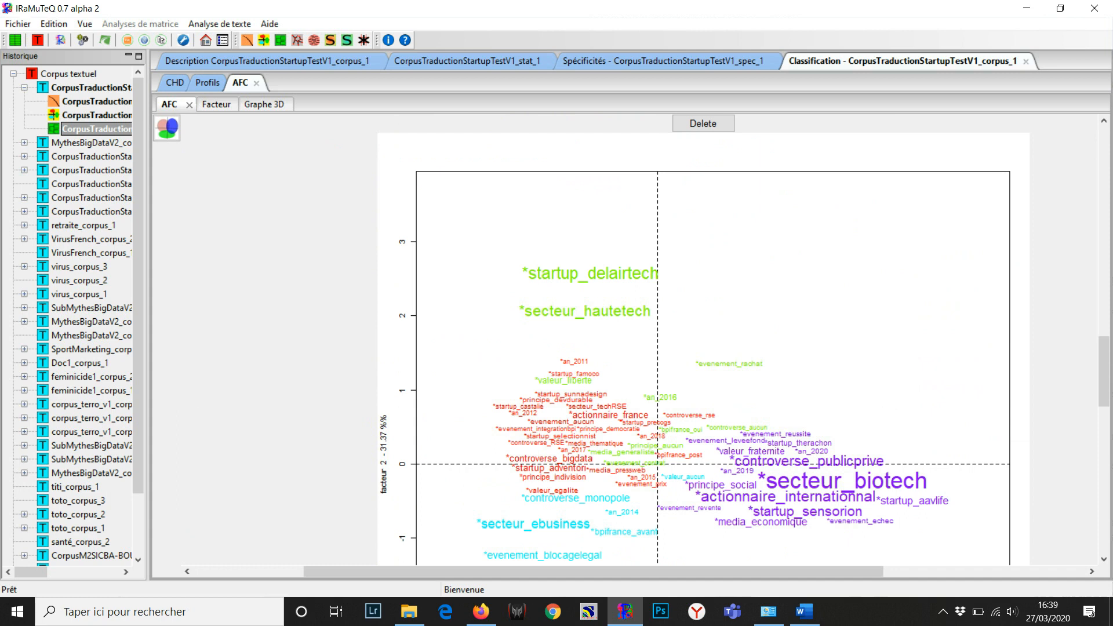
scroll(703, 339, "down", 2)
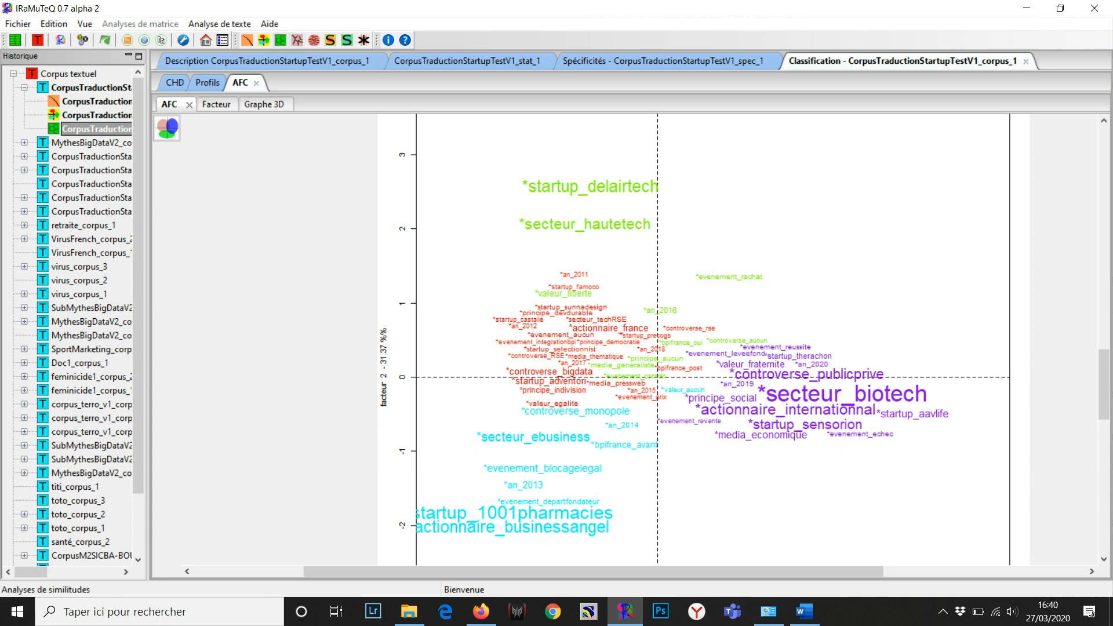
Run a similarity analysis on the full corpus with lemmatisation, the indexation dictionary, cooccurrence index and an edge threshold of 12, and view the graph
left_click(297, 39)
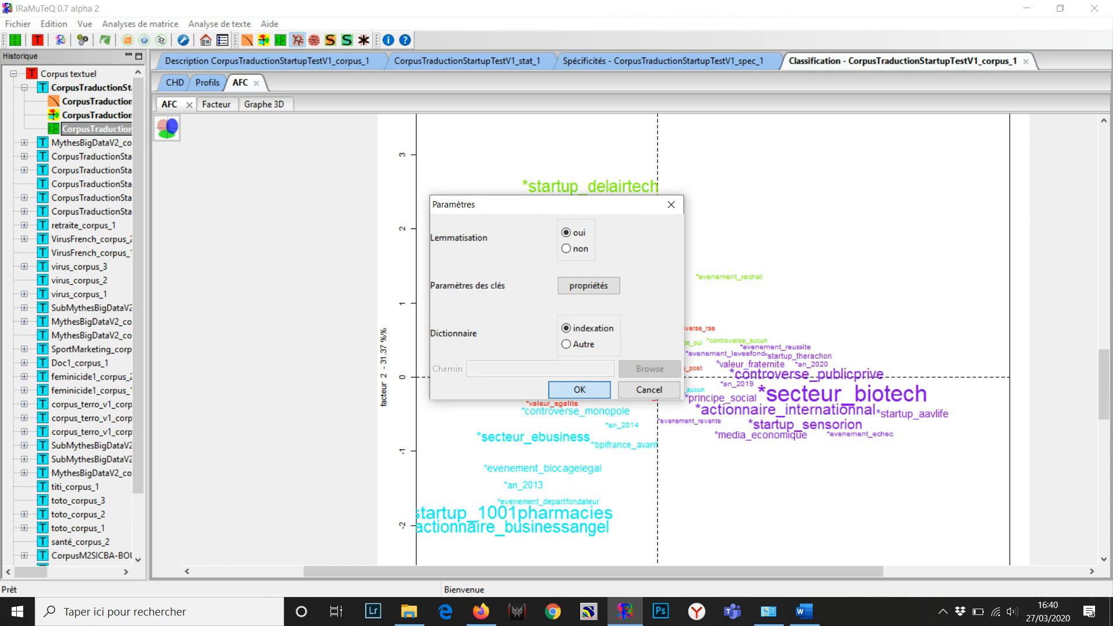
left_click(579, 390)
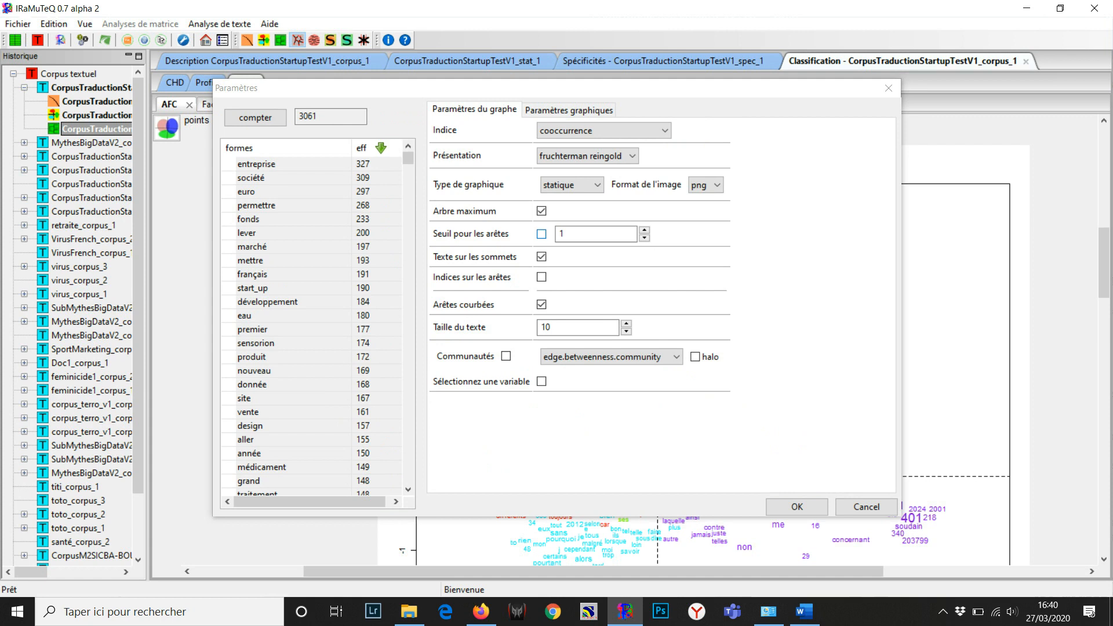
left_click(541, 234)
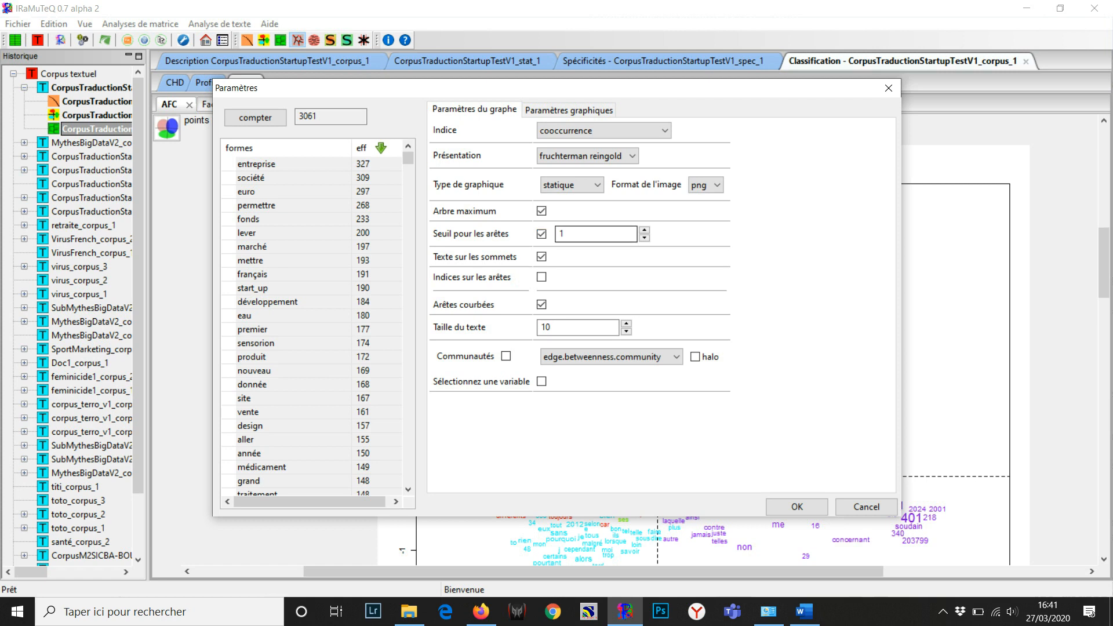
type("2")
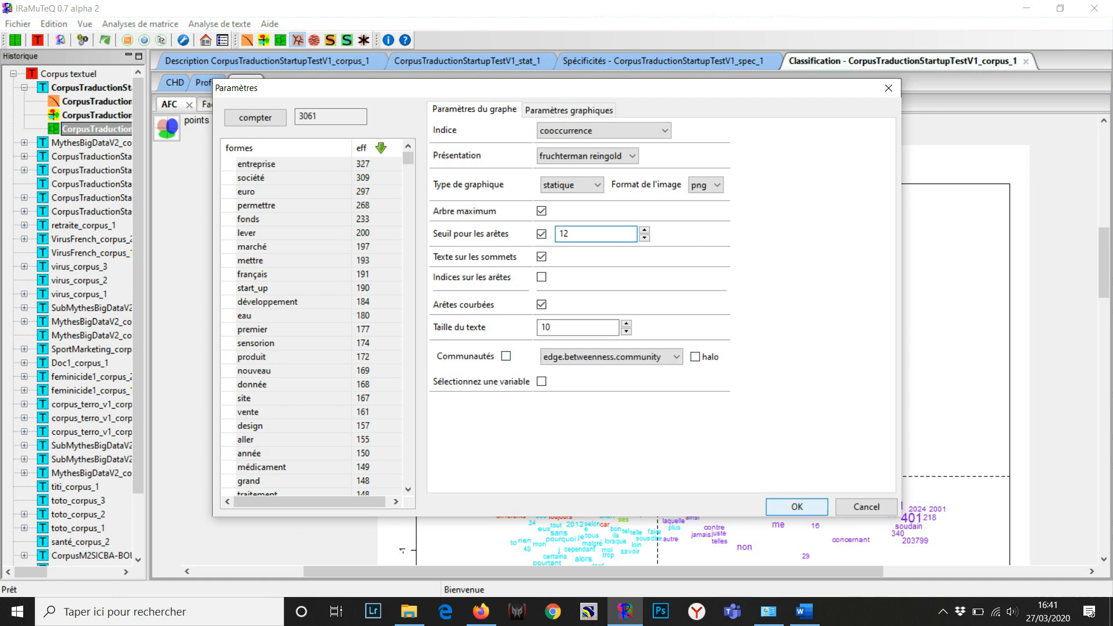
left_click(797, 507)
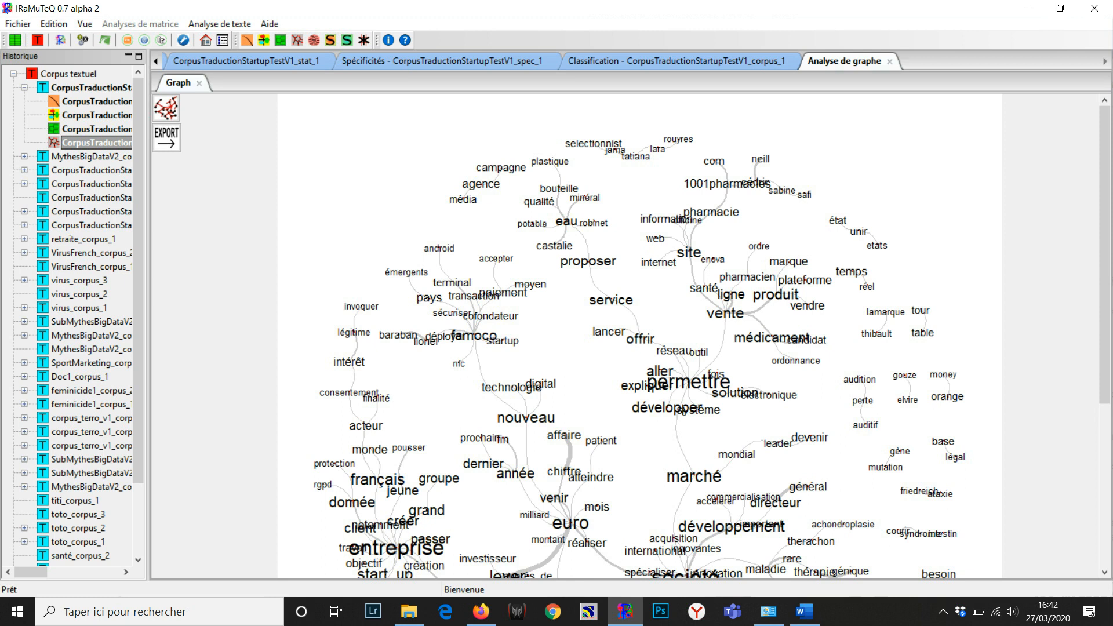
scroll(637, 336, "down", 3)
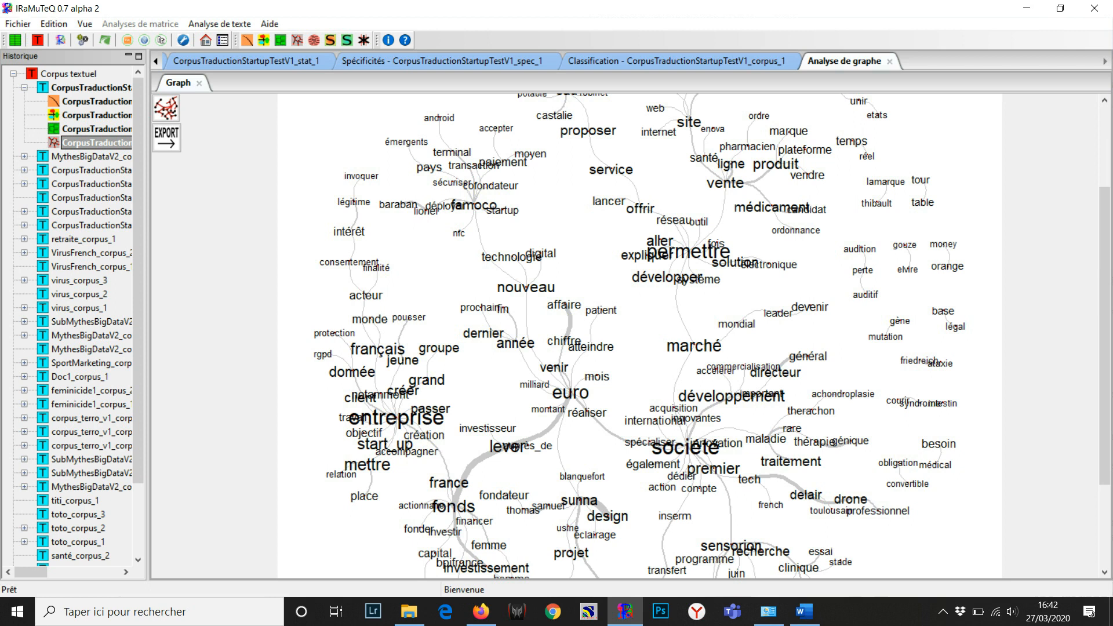
scroll(640, 336, "down", 3)
scroll(640, 336, "up", 3)
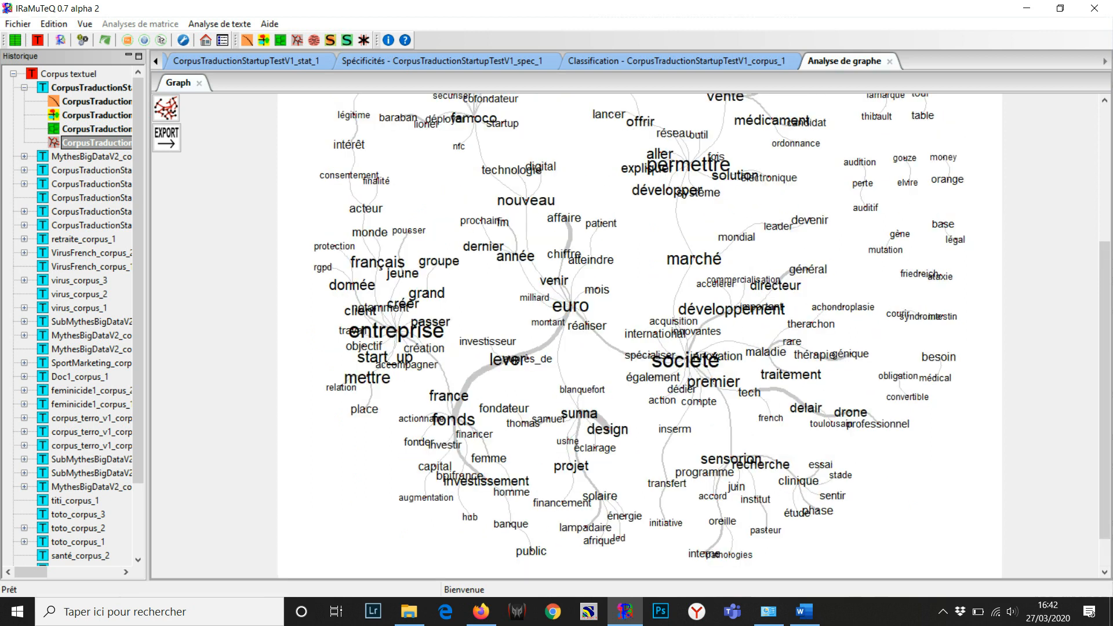
scroll(640, 335, "up", 3)
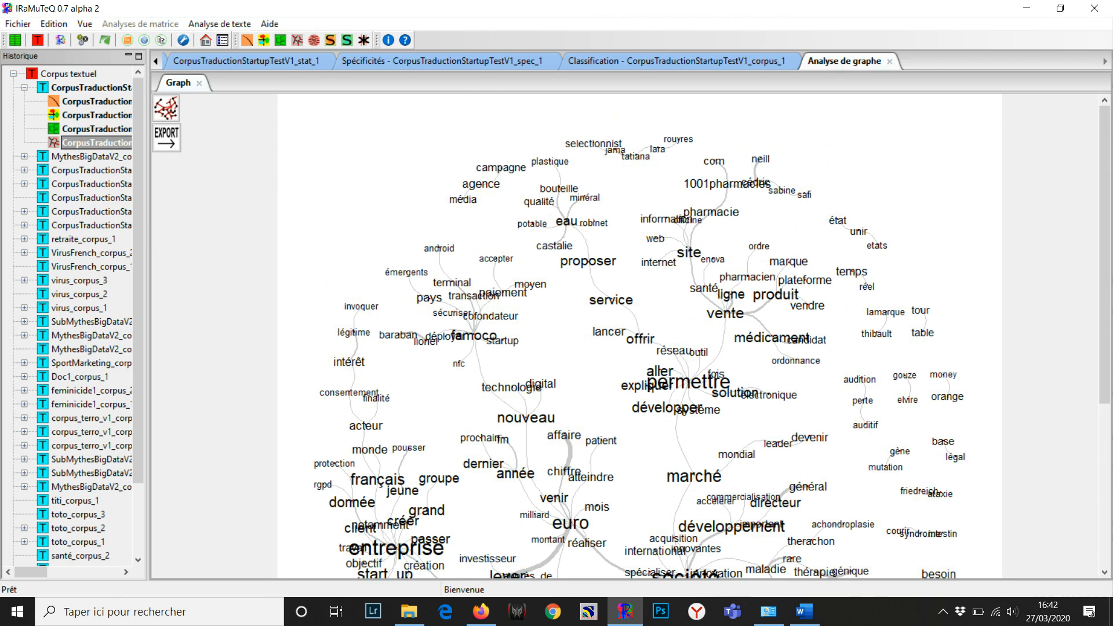
Create a sub-corpus by metadata from the *secteur_biotech texts, keeping the name SubCorpusTraductionStartupTestV1_corpus_1
left_click(331, 40)
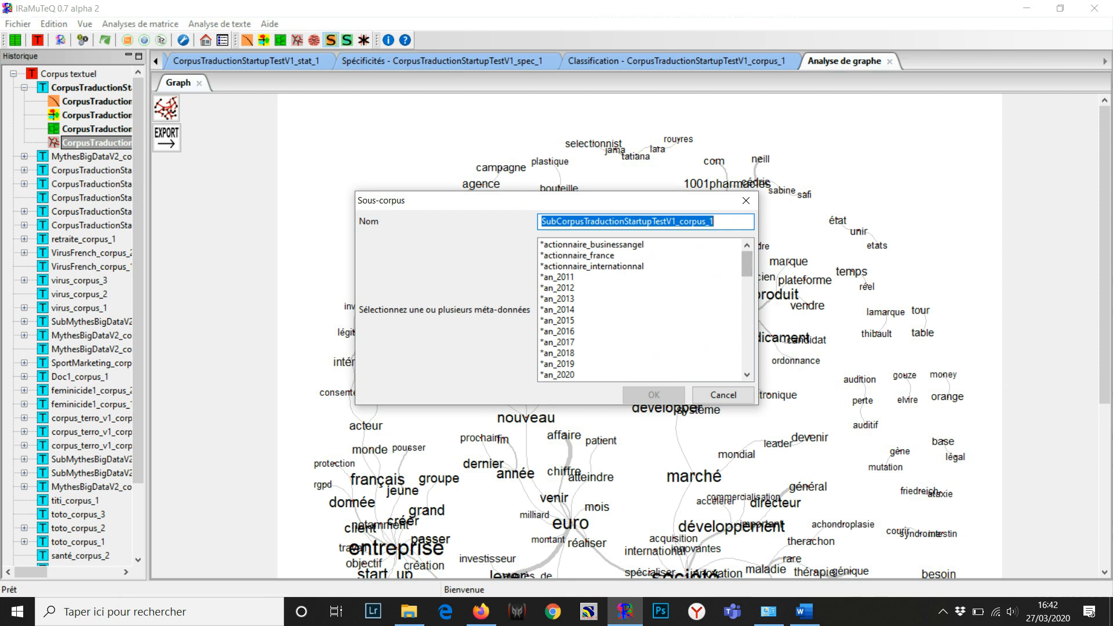
left_click(747, 375)
left_click(747, 374)
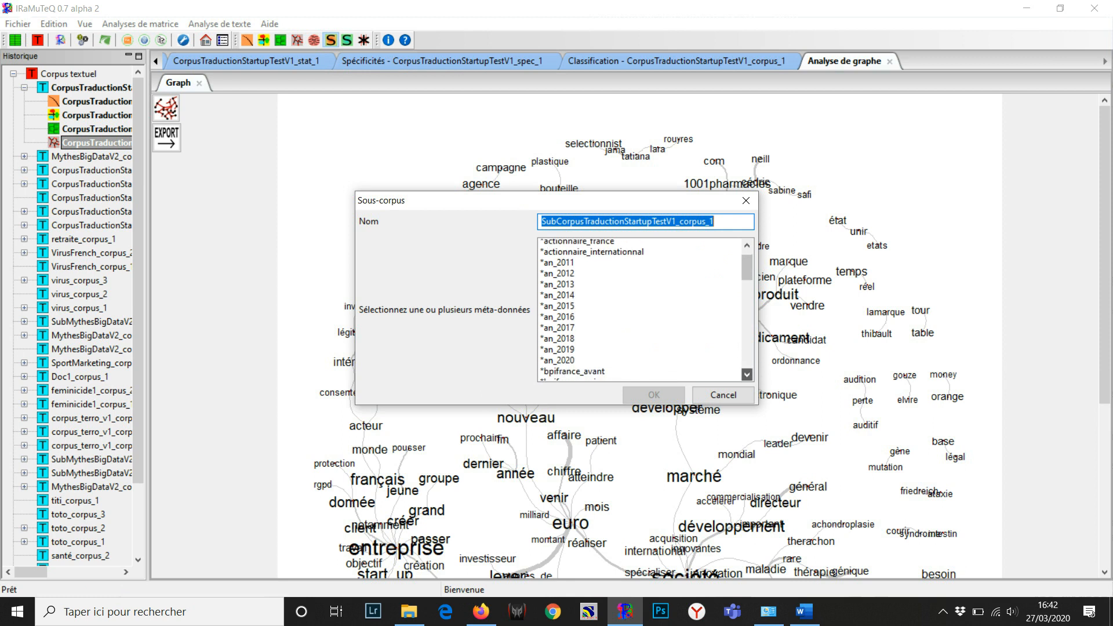
left_click(747, 375)
left_click(747, 375)
left_click(746, 375)
left_click(747, 375)
left_click(746, 374)
left_click(746, 375)
left_click(747, 374)
left_click(746, 375)
left_click(747, 375)
left_click(747, 374)
left_click(746, 375)
left_click(746, 374)
left_click(746, 375)
left_click(747, 374)
left_click(747, 375)
left_click(747, 375)
left_click(747, 375)
left_click(747, 375)
left_click(747, 375)
left_click(746, 375)
left_click(746, 375)
left_click(747, 374)
left_click(747, 375)
left_click(747, 375)
left_click(747, 375)
left_click(746, 374)
left_click(747, 375)
left_click(747, 374)
left_click(747, 375)
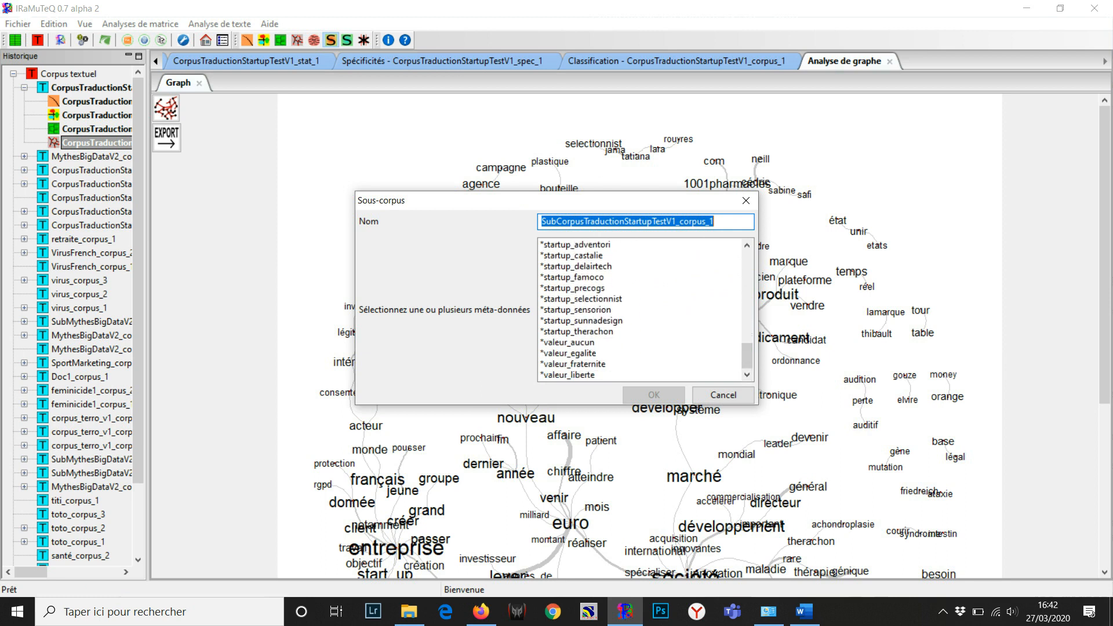
left_click(746, 245)
left_click(746, 245)
left_click(747, 245)
left_click(746, 245)
left_click(747, 245)
left_click(746, 245)
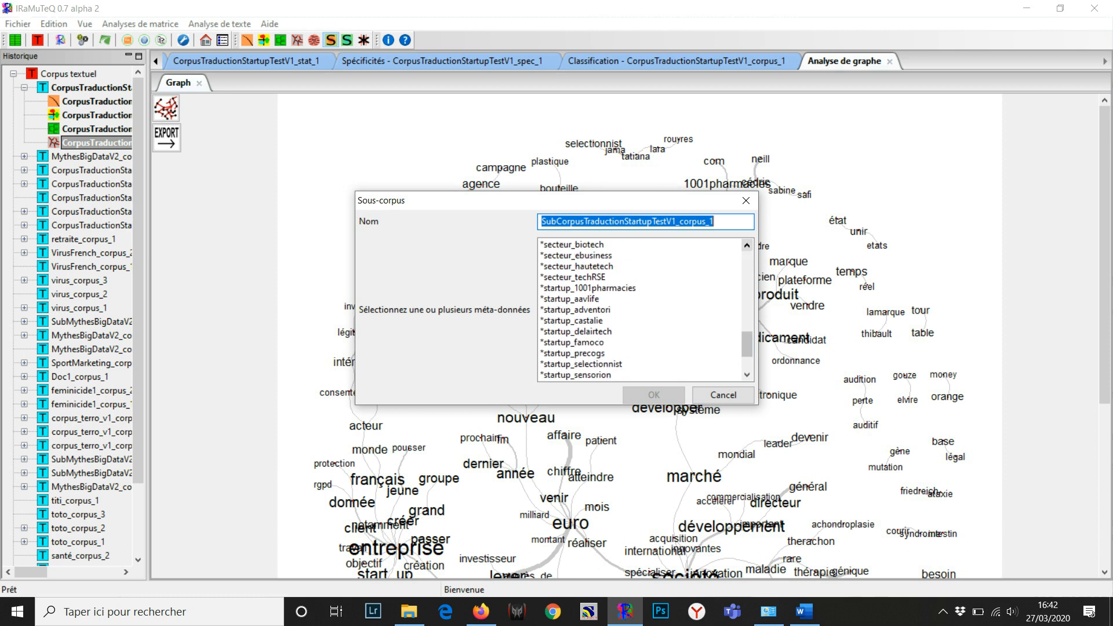
left_click(574, 244)
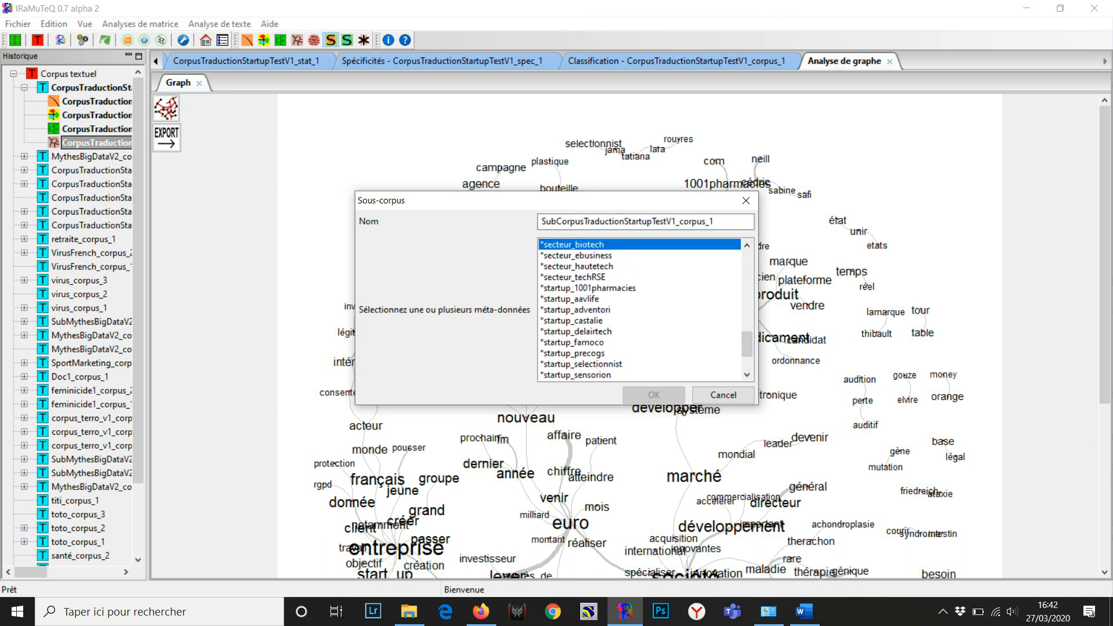
left_click(654, 395)
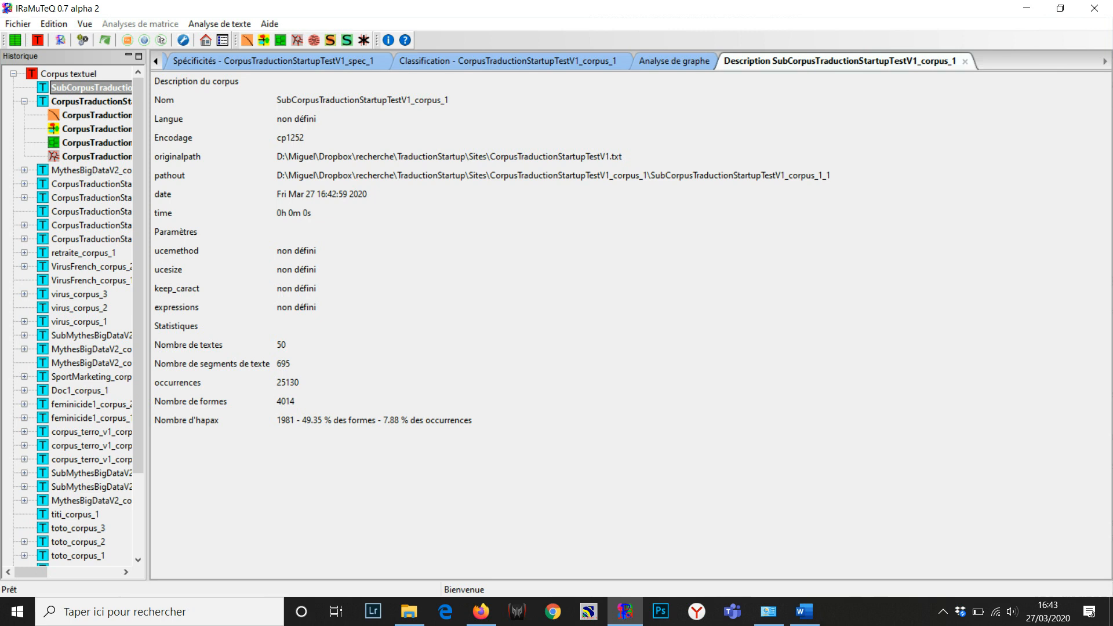
left_click(315, 40)
key("Return")
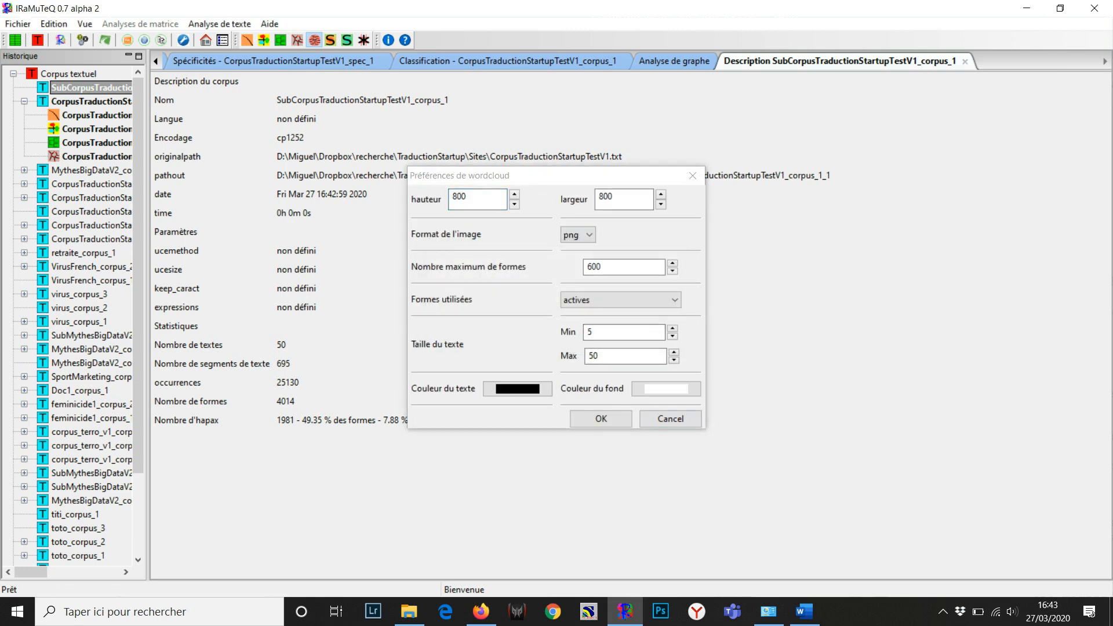
left_click(670, 418)
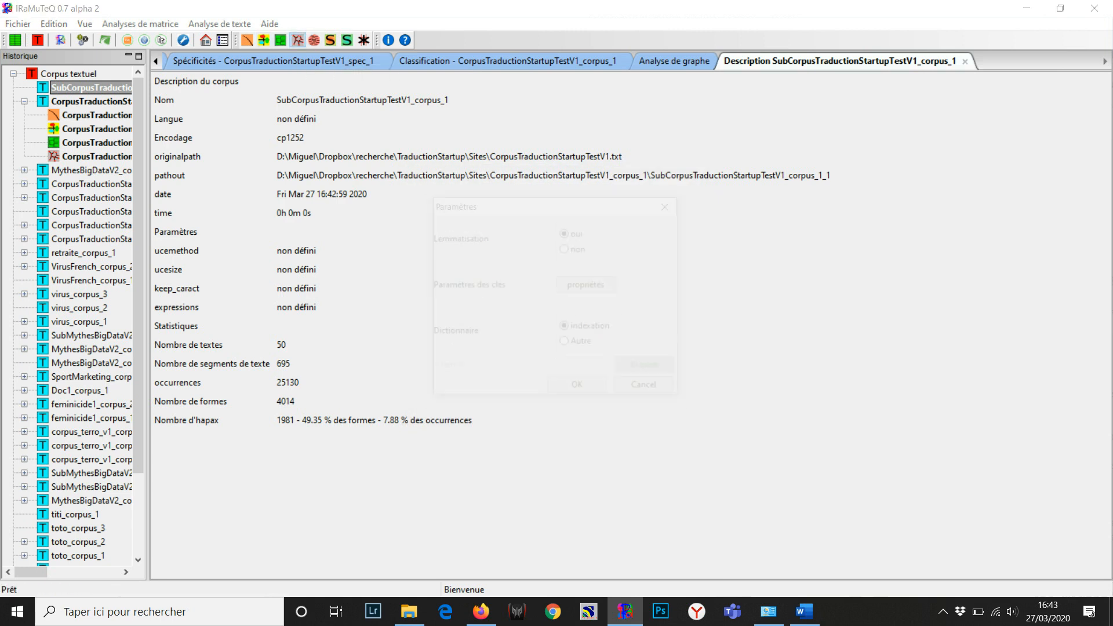
Run a similarity analysis on the biotech sub-corpus with lemmatisation, cooccurrence index and an edge threshold of 5, and view the graph
left_click(298, 40)
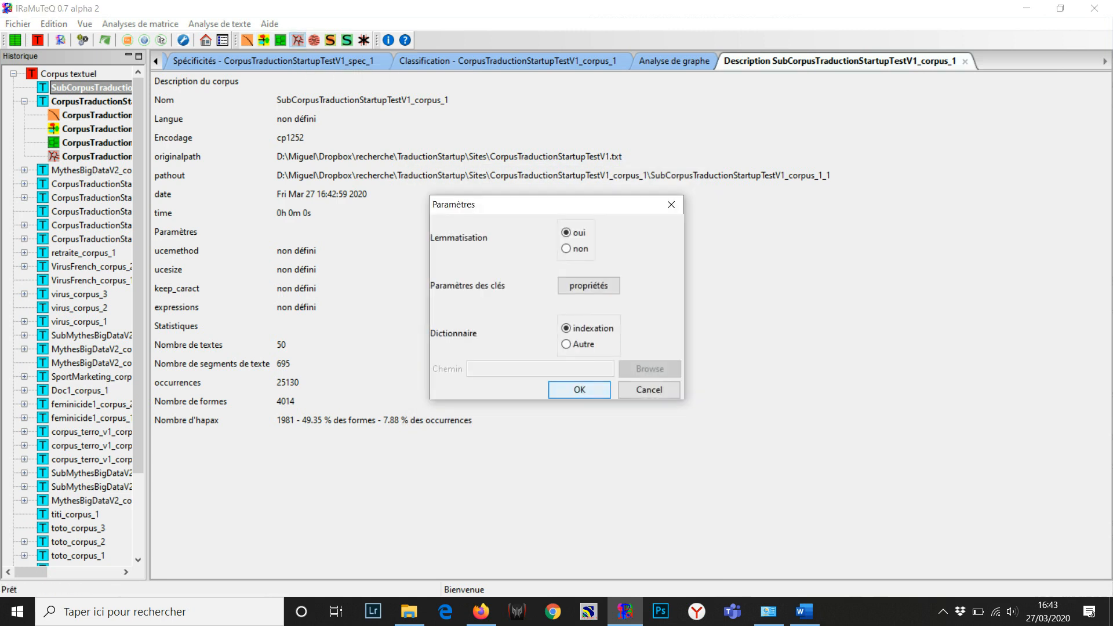
left_click(579, 390)
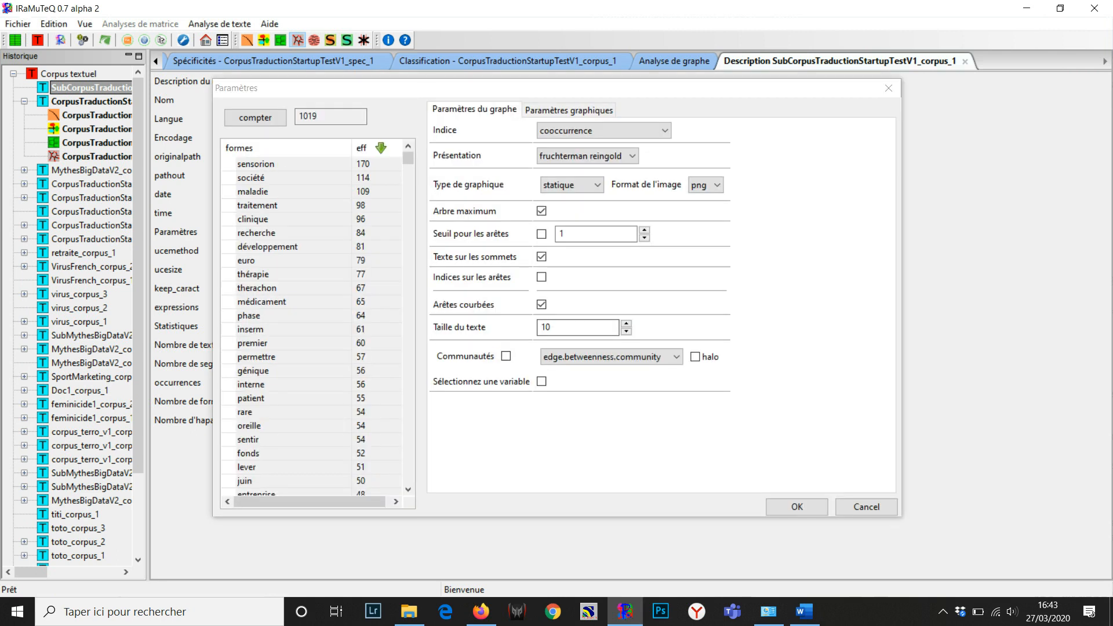
left_click(541, 235)
double_click(563, 234)
type("5")
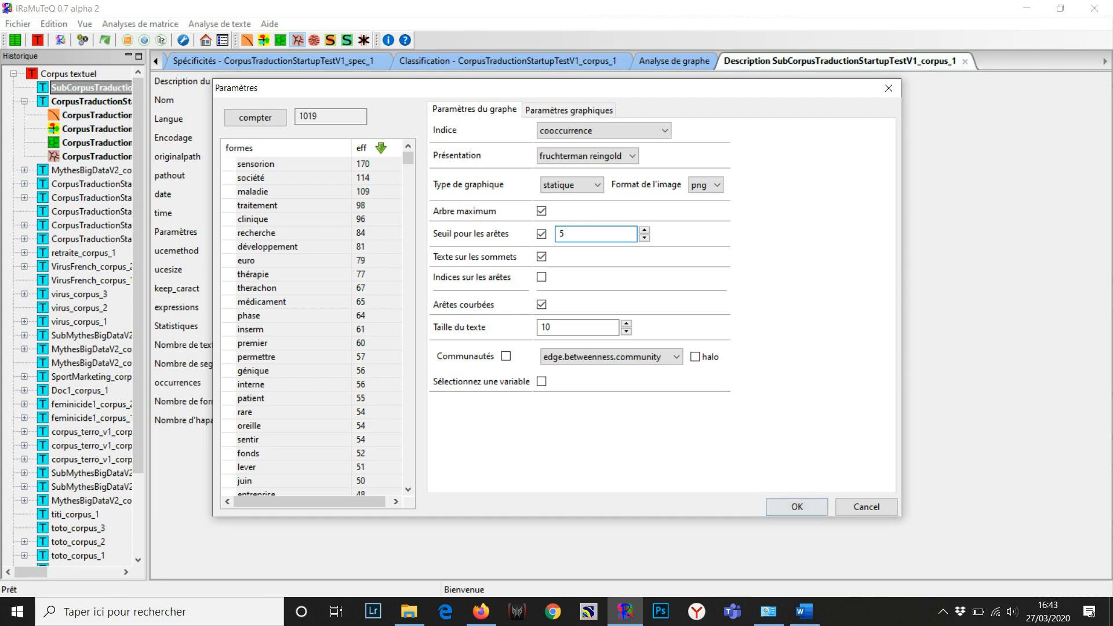
left_click(797, 507)
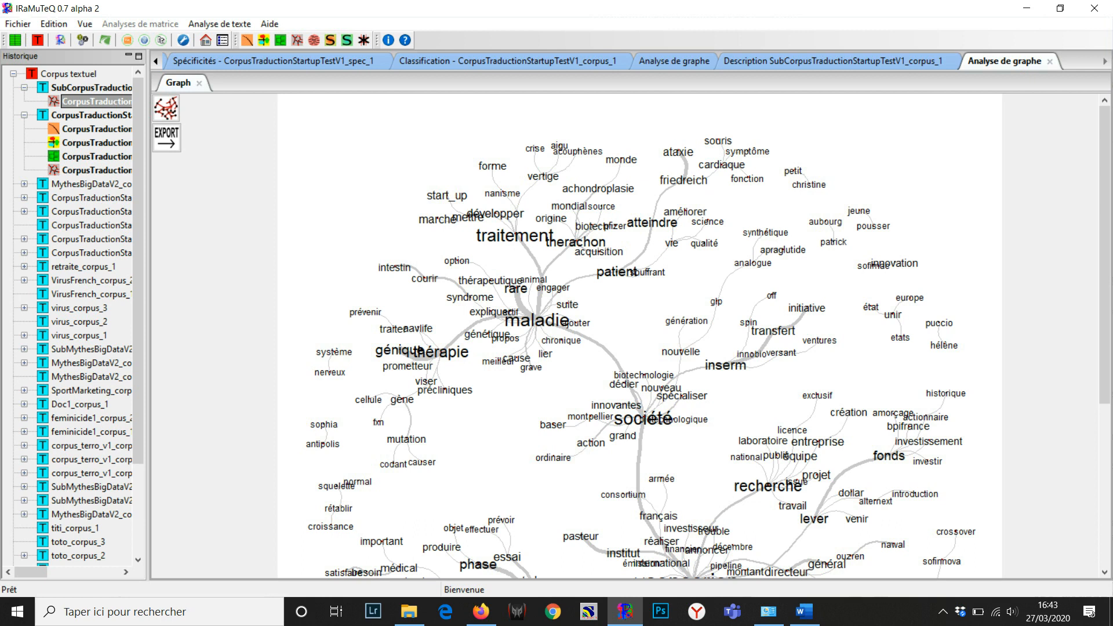
scroll(639, 336, "down", 3)
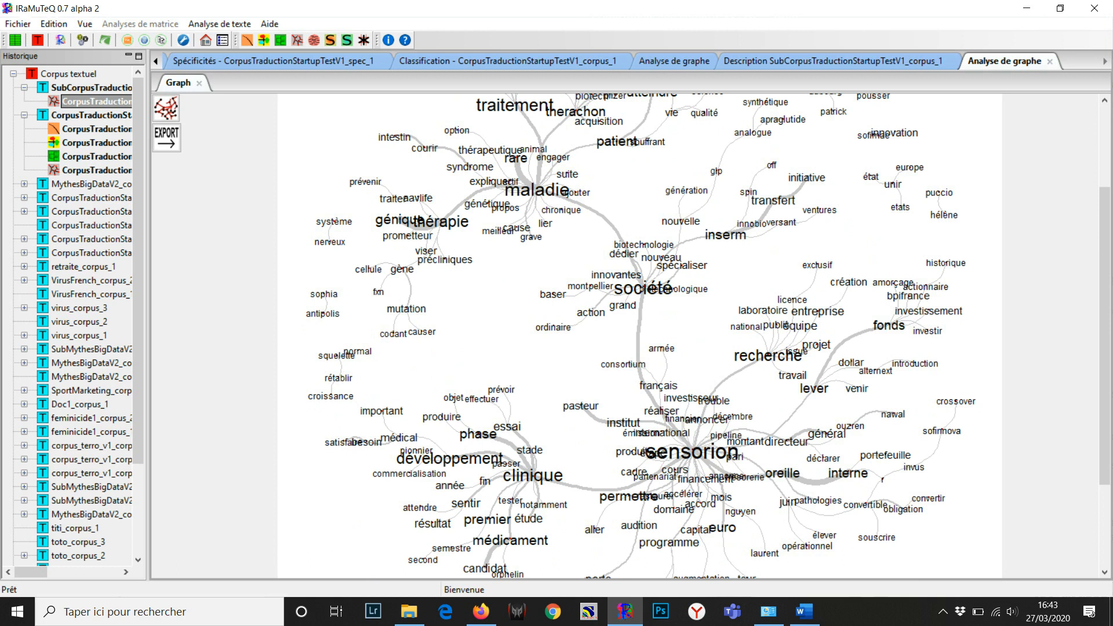
scroll(637, 336, "down", 3)
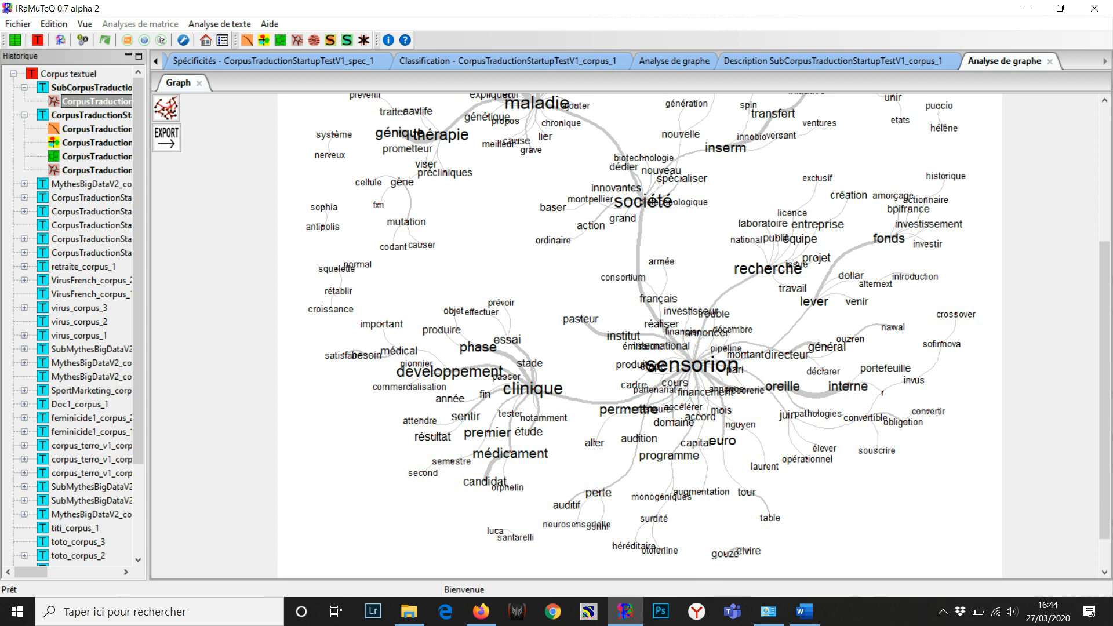
scroll(638, 337, "up", 3)
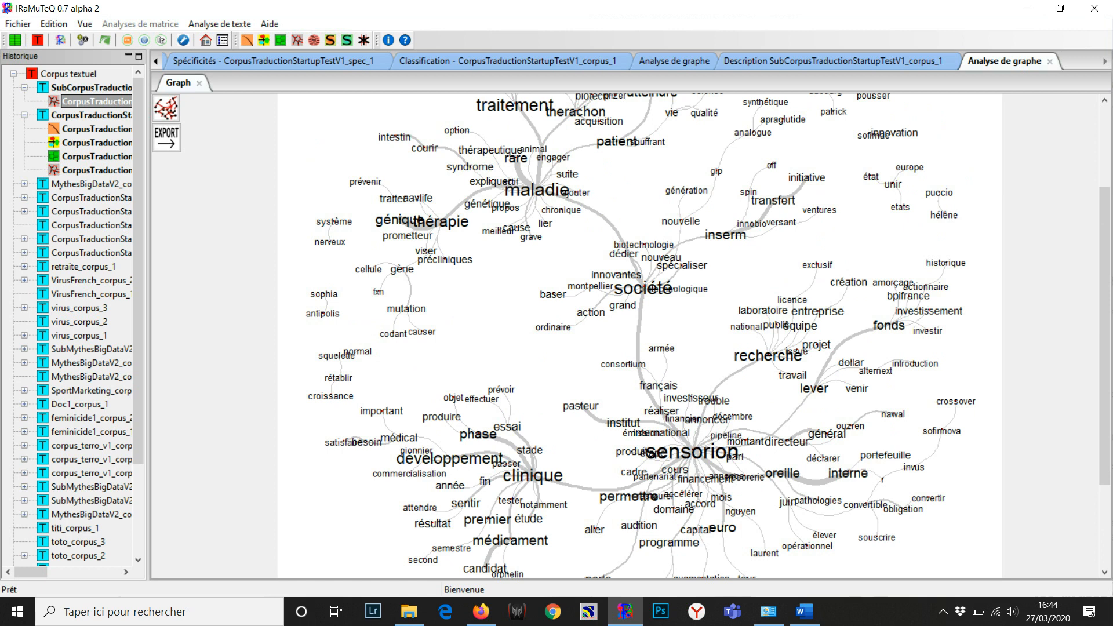
Run another similarity analysis on the full CorpusTraductionStartupTestV1_corpus_1 with edge.betweenness communities, halo and an edge threshold of 15, and view the graph
double_click(91, 115)
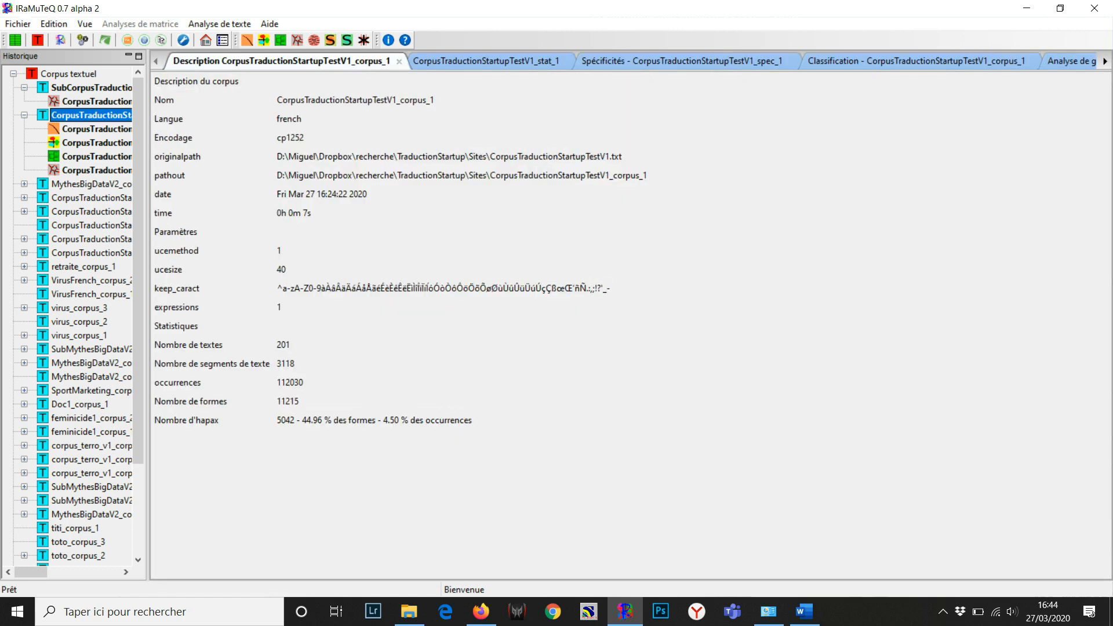
left_click(297, 39)
left_click(579, 390)
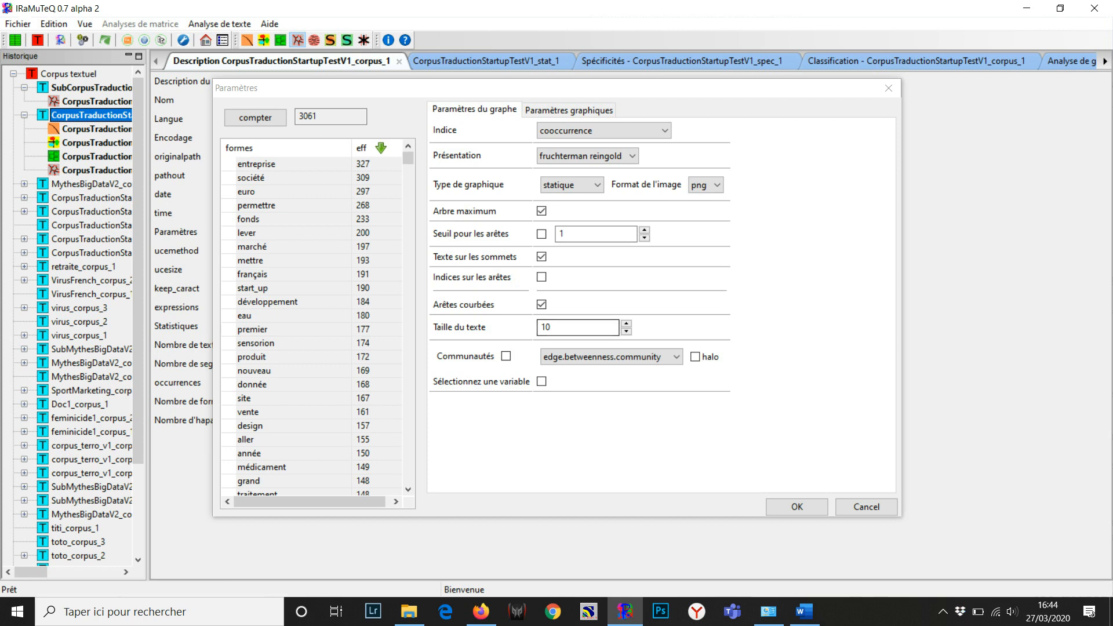
left_click(695, 357)
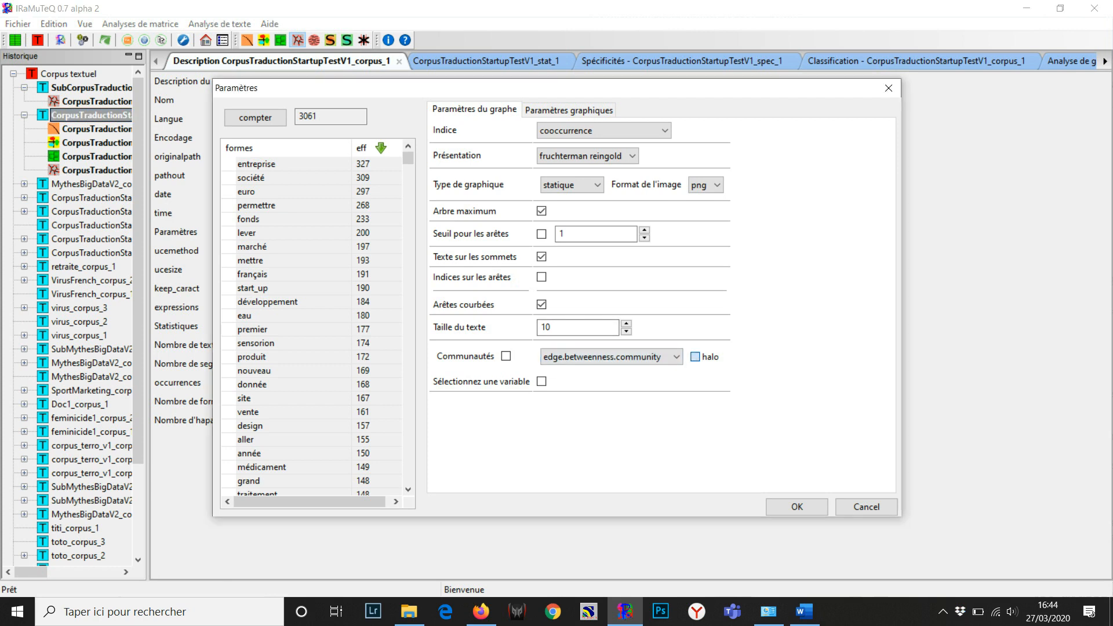
left_click(505, 356)
left_click(541, 234)
left_click(580, 234)
type("5")
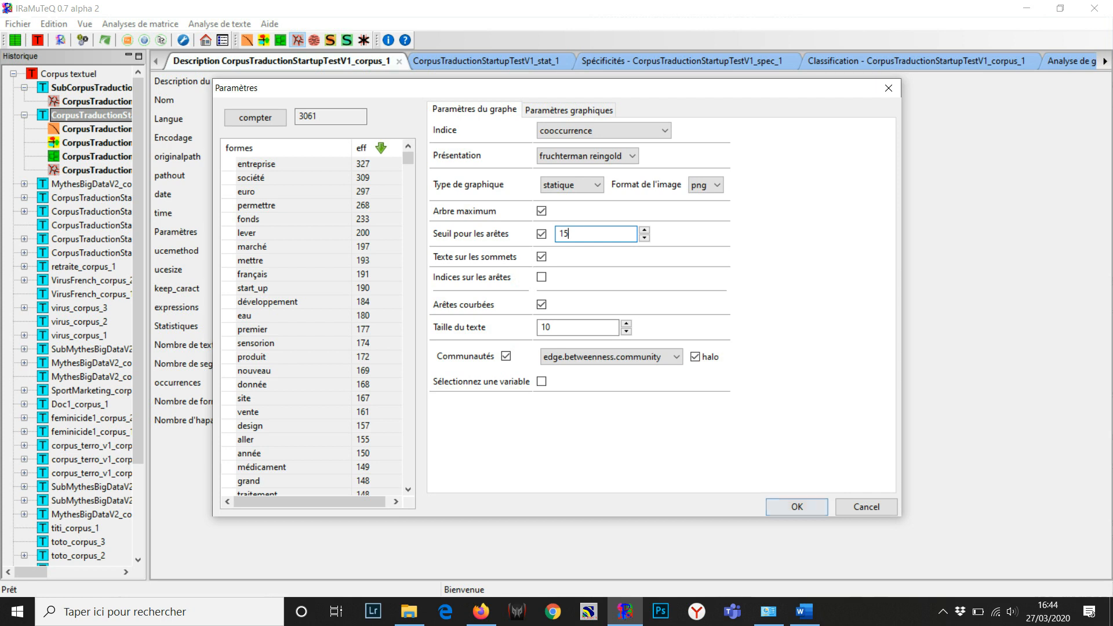
left_click(797, 507)
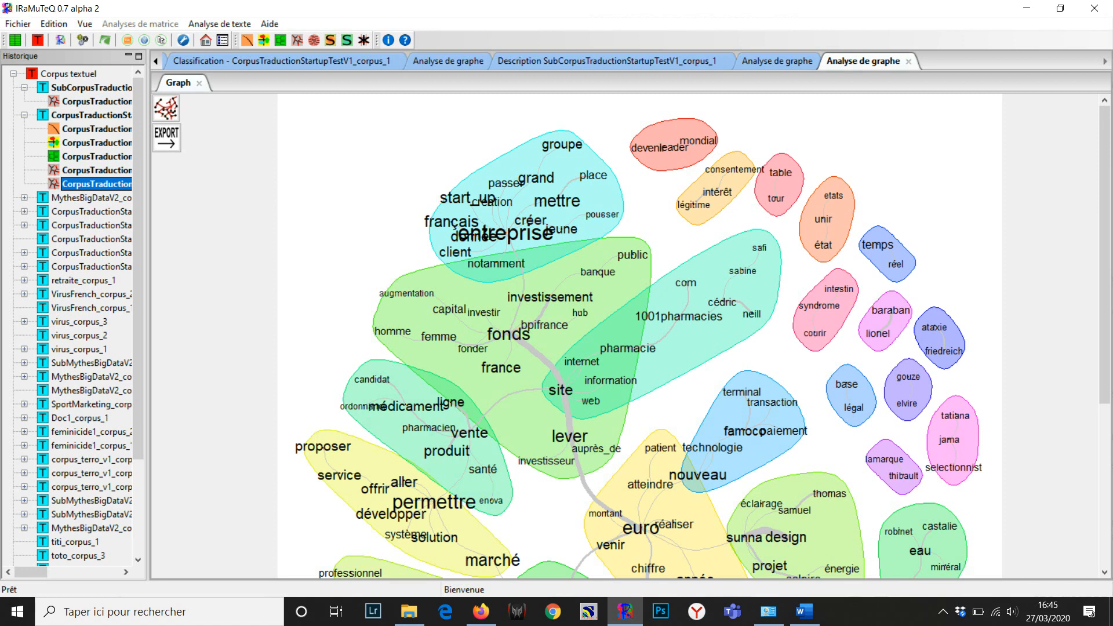
scroll(638, 336, "down", 5)
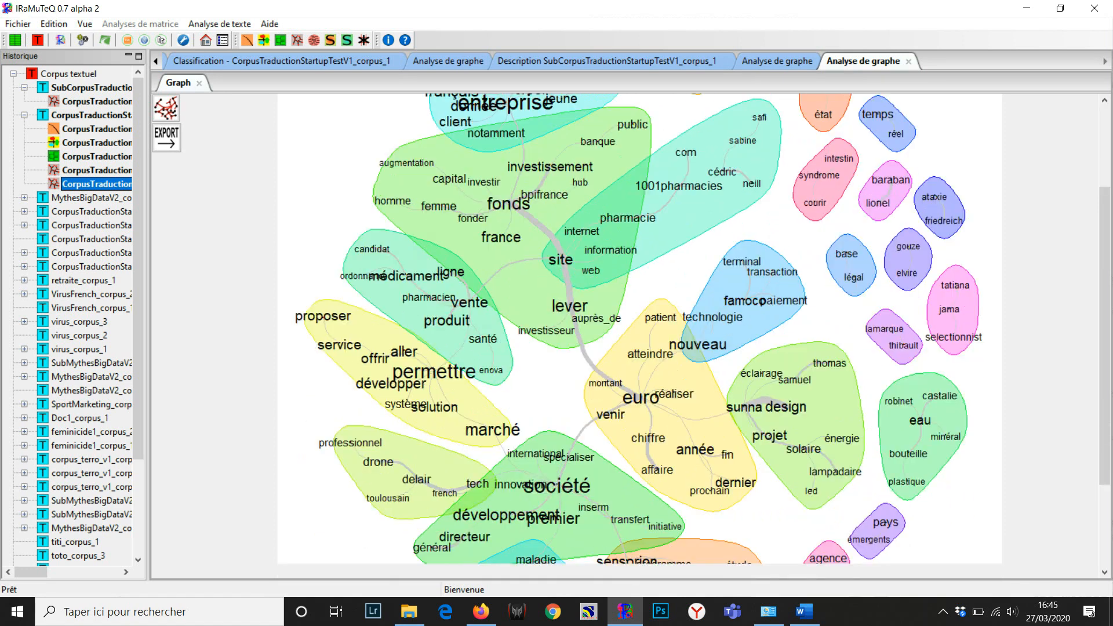
scroll(640, 336, "down", 3)
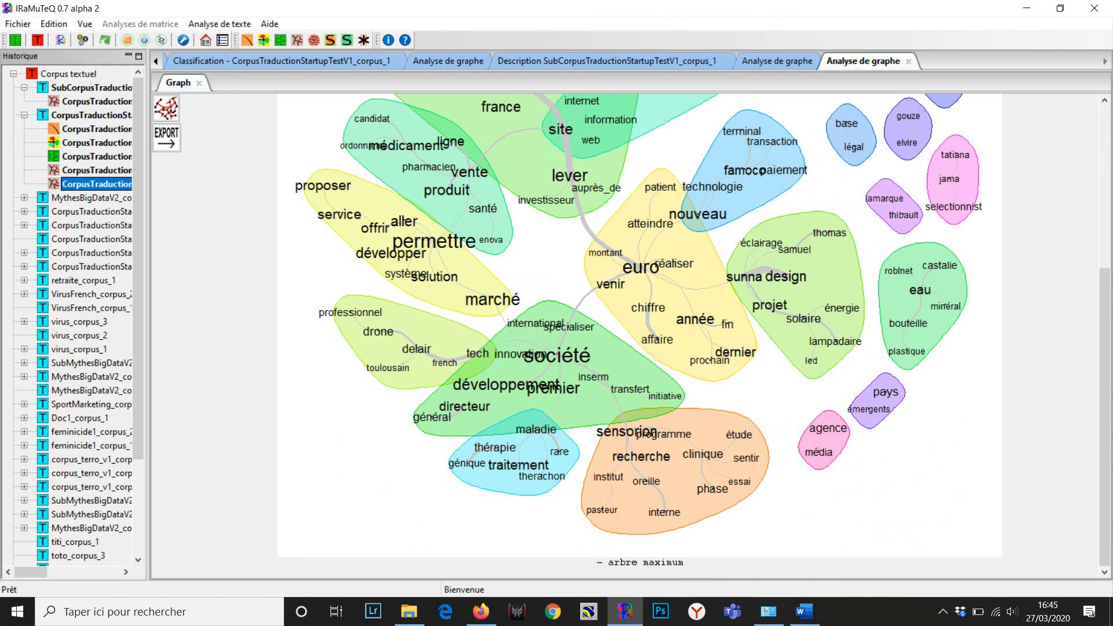
scroll(694, 336, "up", 3)
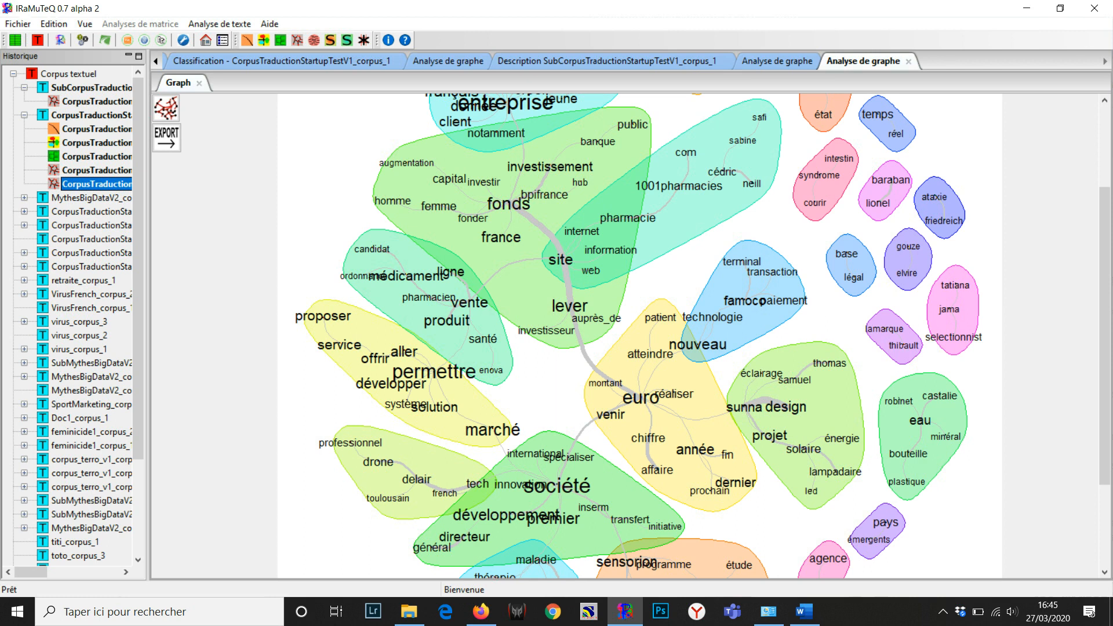
scroll(638, 336, "up", 3)
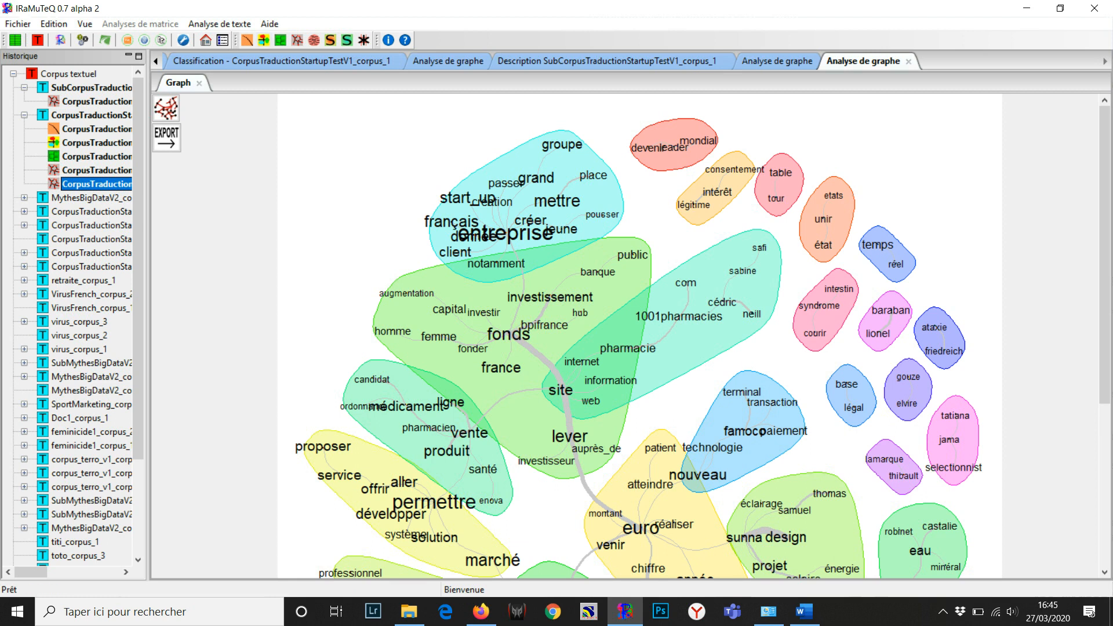
Reopen the statistics results of the full CorpusTraductionStartupTestV1 corpus and display the concordance of the active form "prendre"
double_click(97, 129)
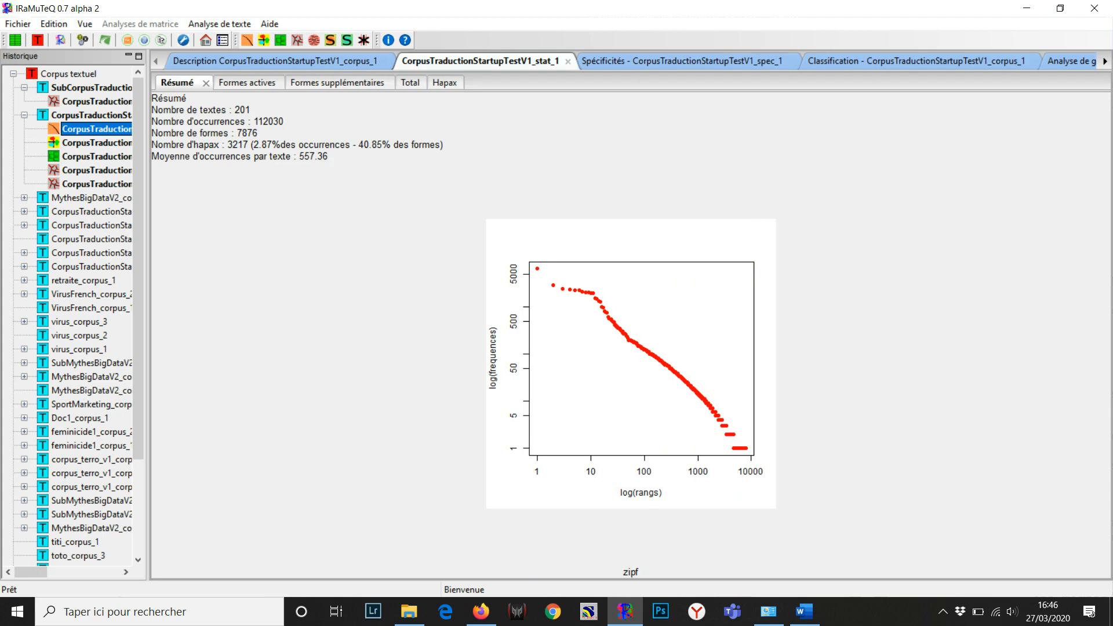
left_click(247, 83)
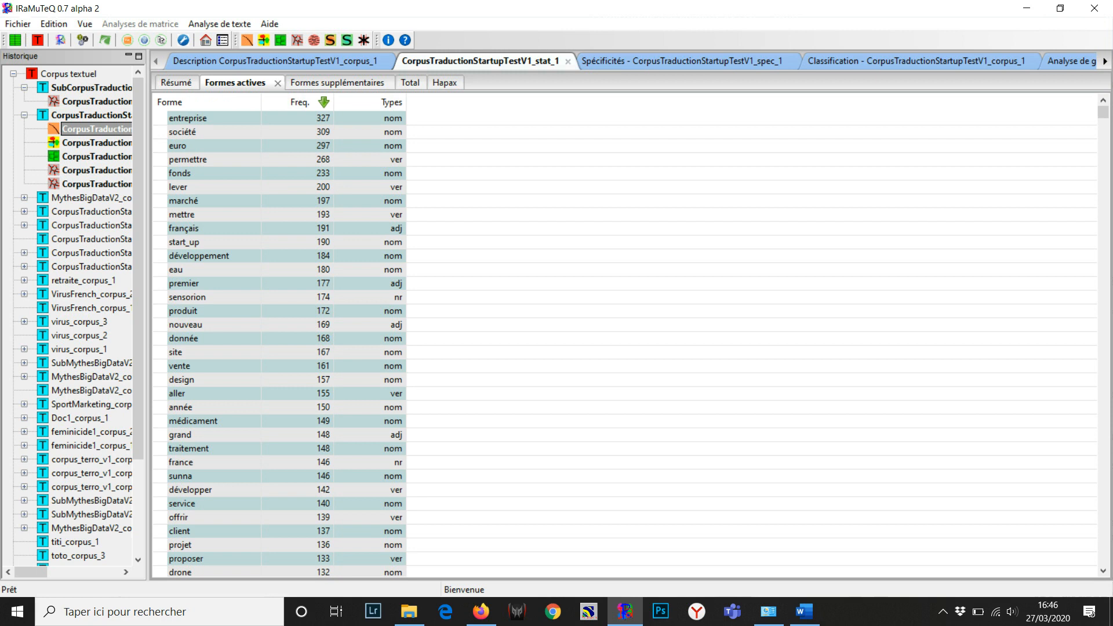
scroll(279, 342, "down", 4)
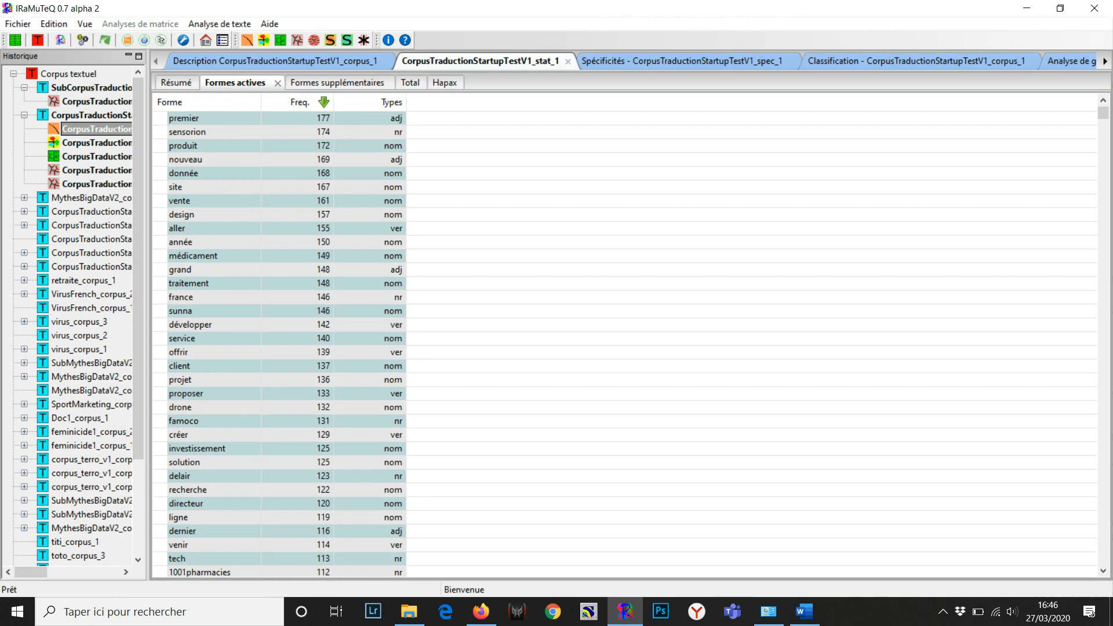
scroll(278, 342, "down", 12)
double_click(184, 490)
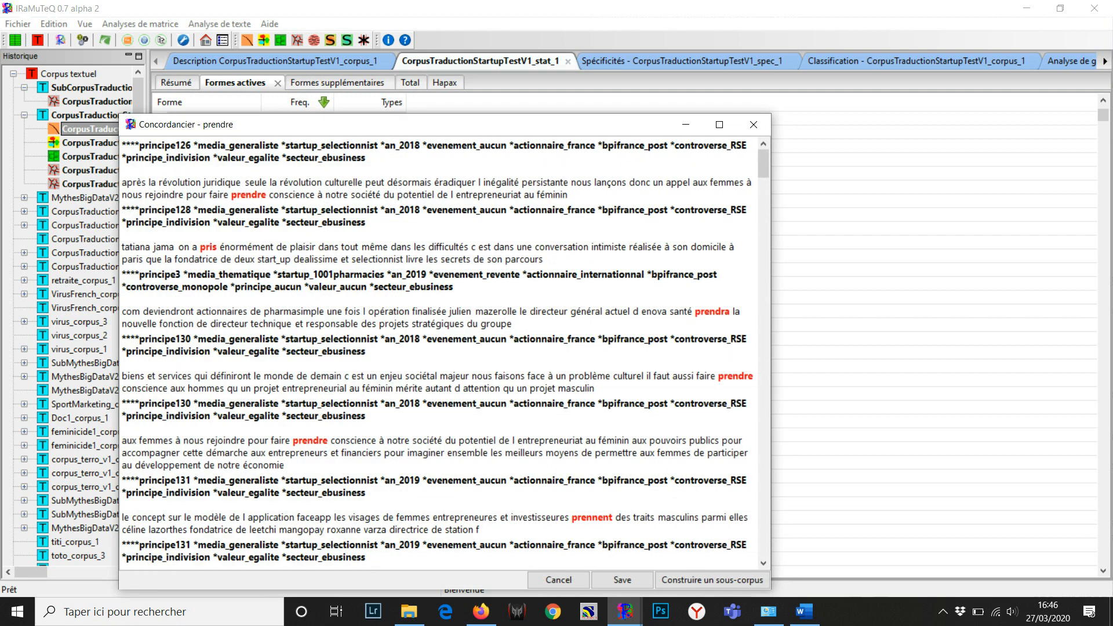